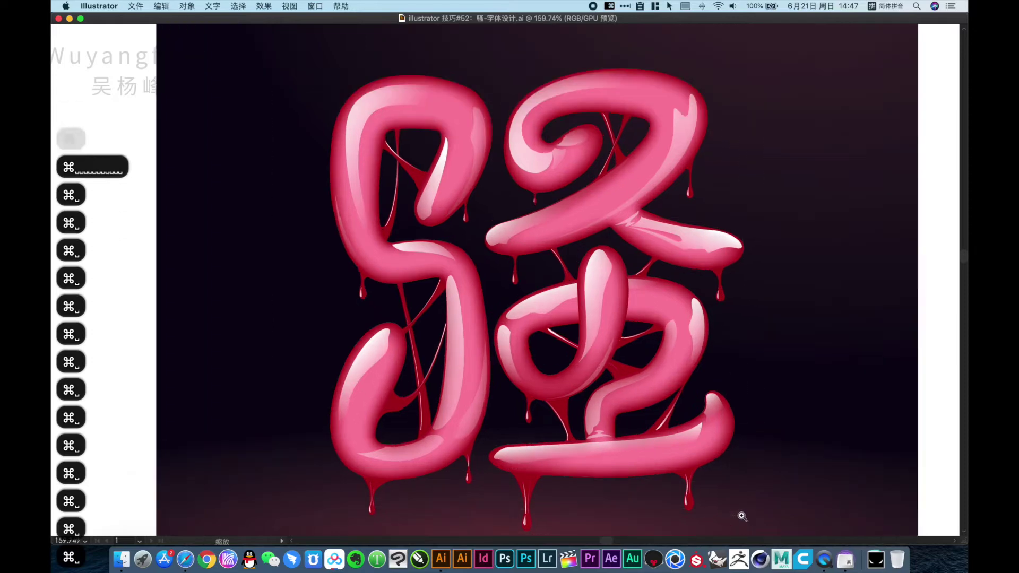
- Examine the finished dripping pink lettering in outline and preview modes, including its highlights and strokes close up
{"action": "key", "text": "super+y"}
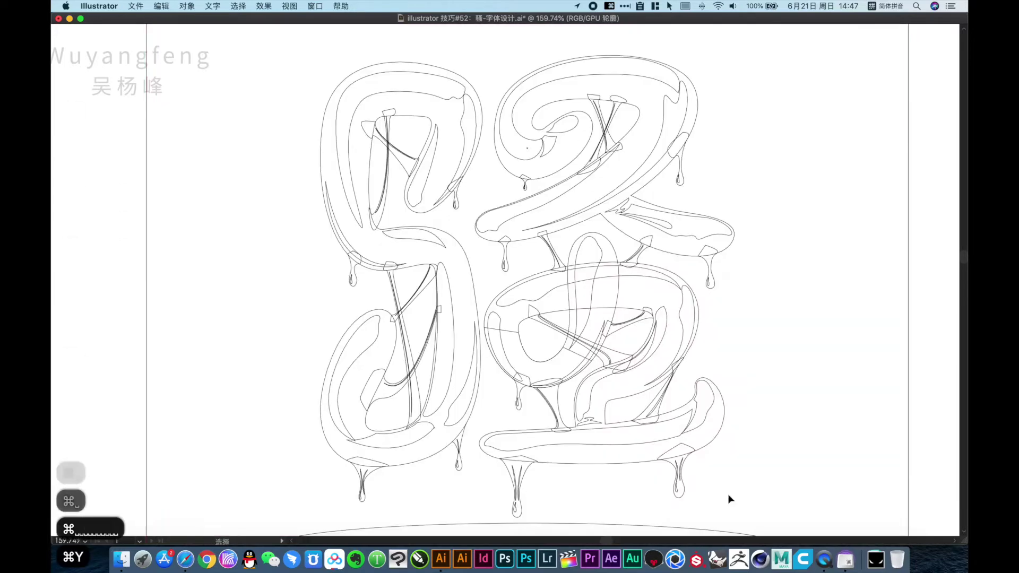
{"action": "key", "text": "super+y"}
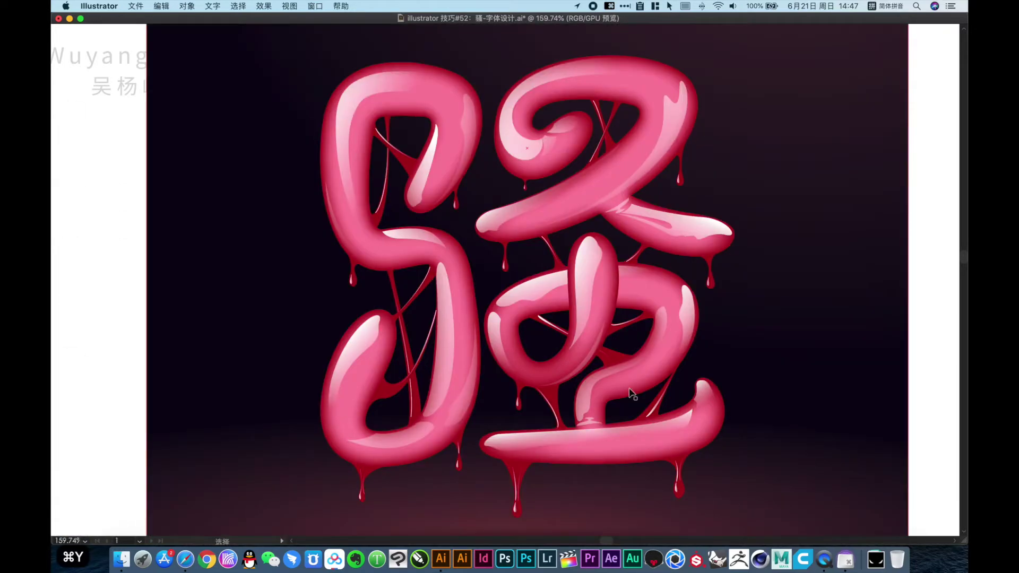
{"action": "left_click_drag", "start_coordinate": [631, 394], "coordinate": [747, 426]}
{"action": "left_click_drag", "start_coordinate": [341, 152], "coordinate": [884, 412]}
{"action": "left_click", "coordinate": [649, 318], "text": "alt+super"}
{"action": "left_click", "coordinate": [653, 322], "text": "alt+super"}
{"action": "left_click", "coordinate": [573, 303], "text": "alt+super"}
{"action": "left_click_drag", "start_coordinate": [522, 239], "coordinate": [800, 308]}
{"action": "left_click", "coordinate": [373, 170], "text": "alt+super"}
{"action": "left_click_drag", "start_coordinate": [430, 196], "coordinate": [435, 219]}
{"action": "left_click_drag", "start_coordinate": [265, 86], "coordinate": [747, 281]}
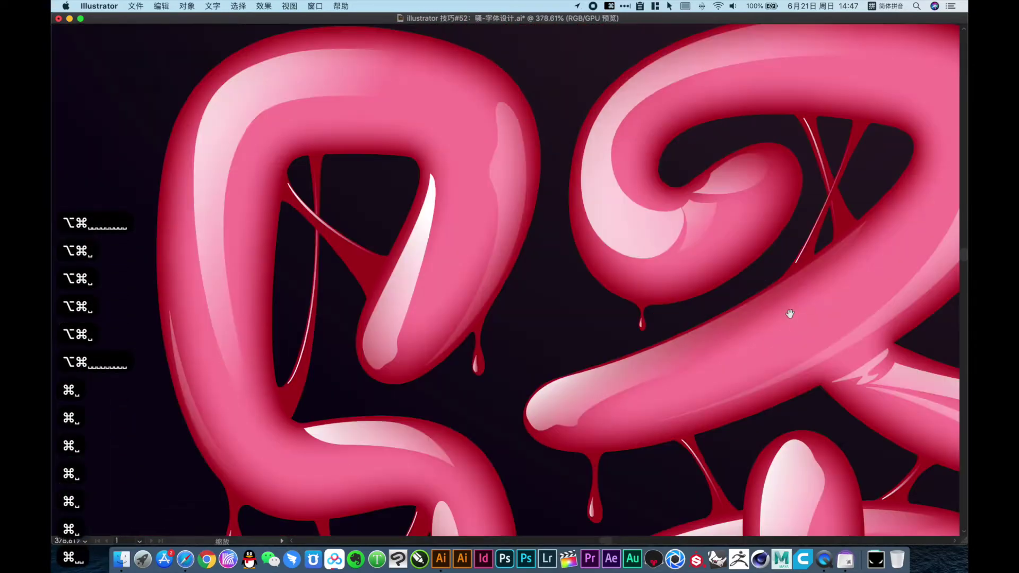
{"action": "left_click", "coordinate": [633, 314], "text": "alt+super"}
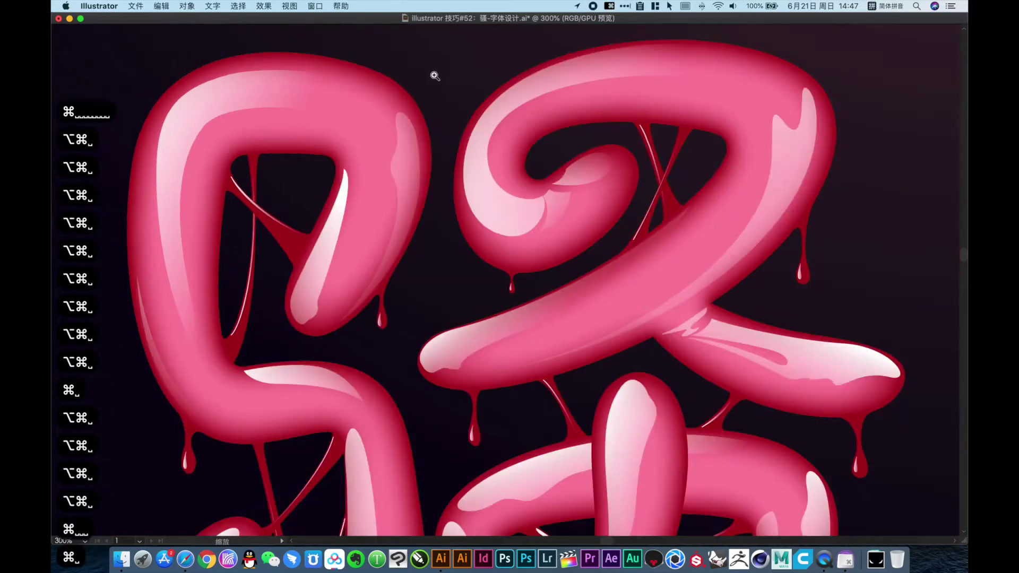
{"action": "left_click_drag", "start_coordinate": [432, 74], "coordinate": [912, 408]}
{"action": "left_click", "coordinate": [556, 339], "text": "alt+super"}
{"action": "left_click", "coordinate": [556, 338], "text": "alt+super"}
{"action": "left_click", "coordinate": [557, 338], "text": "alt+super"}
{"action": "left_click", "coordinate": [556, 338], "text": "alt+super"}
{"action": "left_click", "coordinate": [466, 304], "text": "alt+super"}
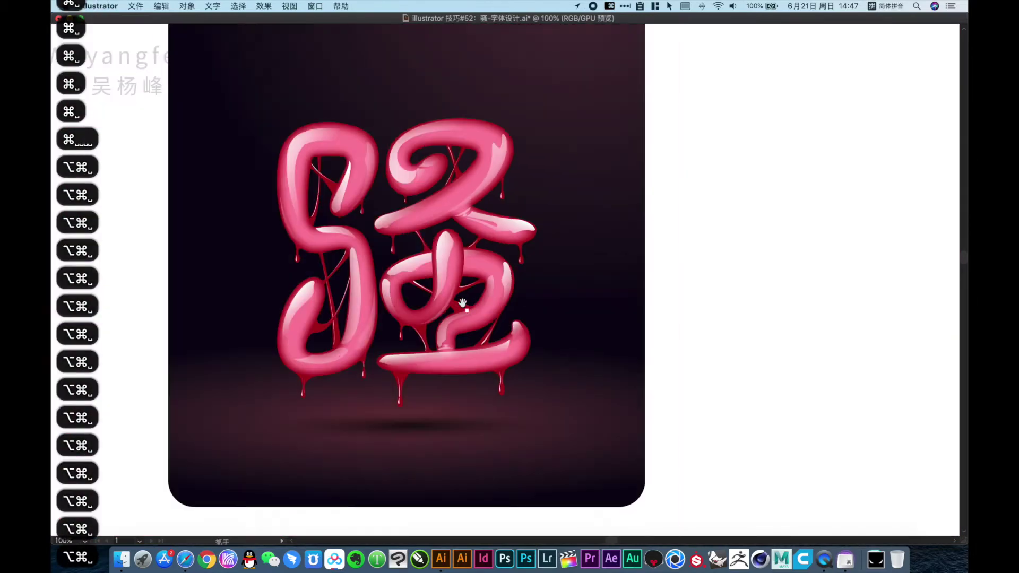
{"action": "left_click_drag", "start_coordinate": [468, 303], "coordinate": [580, 374]}
- Duplicate the heart-eyed tongue-out face beside the original at the end of its red text line
{"action": "left_click", "coordinate": [553, 197], "text": "alt+super"}
{"action": "left_click", "coordinate": [553, 198], "text": "alt+super"}
{"action": "left_click_drag", "start_coordinate": [513, 171], "coordinate": [542, 293]}
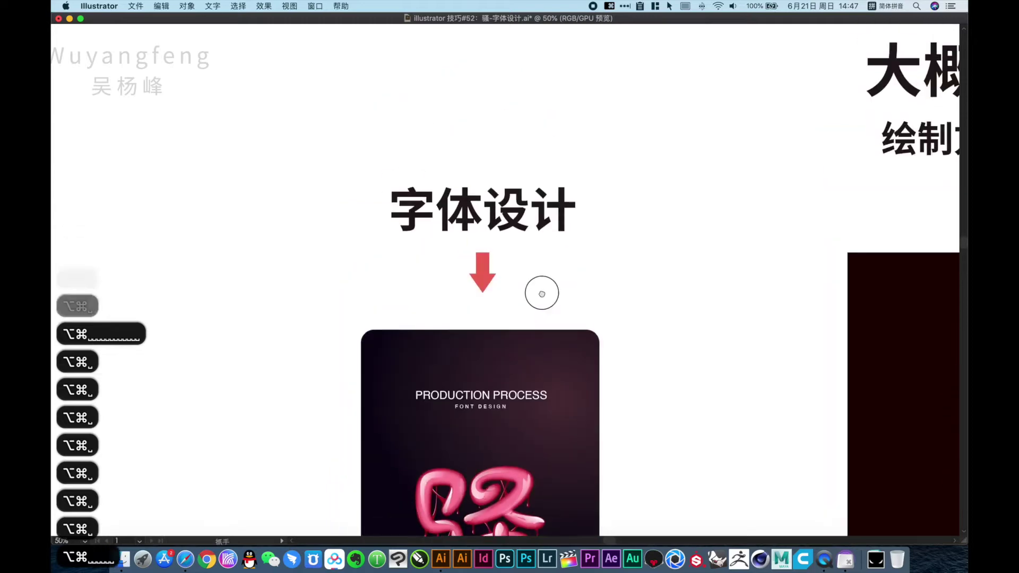
{"action": "left_click", "coordinate": [565, 155], "text": "alt+super"}
{"action": "left_click_drag", "start_coordinate": [526, 145], "coordinate": [549, 321]}
{"action": "key", "text": "super+space"}
{"action": "left_click_drag", "start_coordinate": [228, 160], "coordinate": [709, 343]}
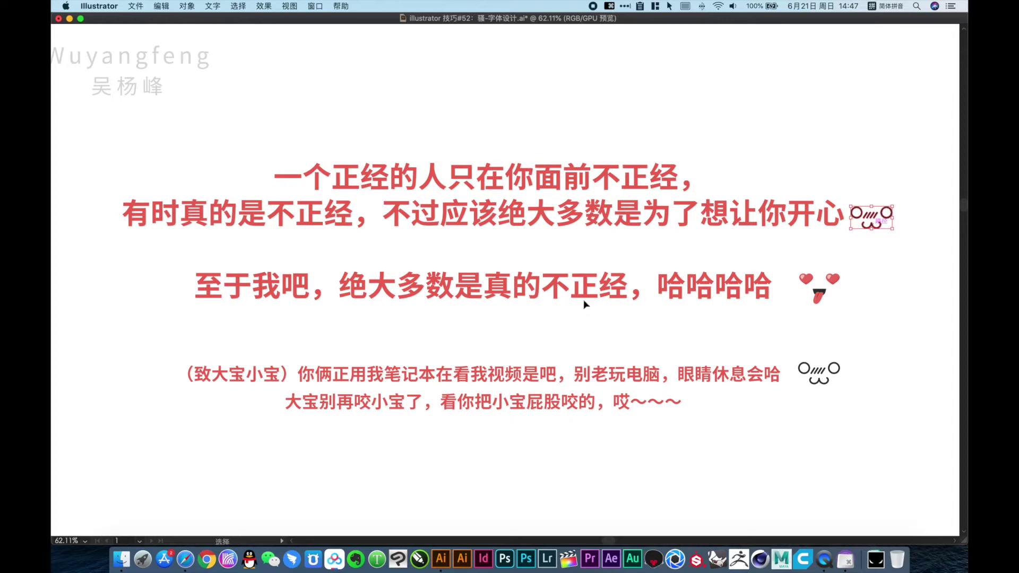
{"action": "left_click_drag", "start_coordinate": [820, 298], "coordinate": [876, 301], "text": "alt"}
{"action": "left_click", "coordinate": [866, 343]}
- Scatter five blushing faces below the small two-line note by moving and duplicating the one beside it
{"action": "key", "text": "space"}
{"action": "left_click_drag", "start_coordinate": [516, 308], "coordinate": [489, 223]}
{"action": "key", "text": "super+space"}
{"action": "left_click_drag", "start_coordinate": [155, 261], "coordinate": [819, 386], "text": "super"}
{"action": "left_click_drag", "start_coordinate": [751, 364], "coordinate": [763, 366]}
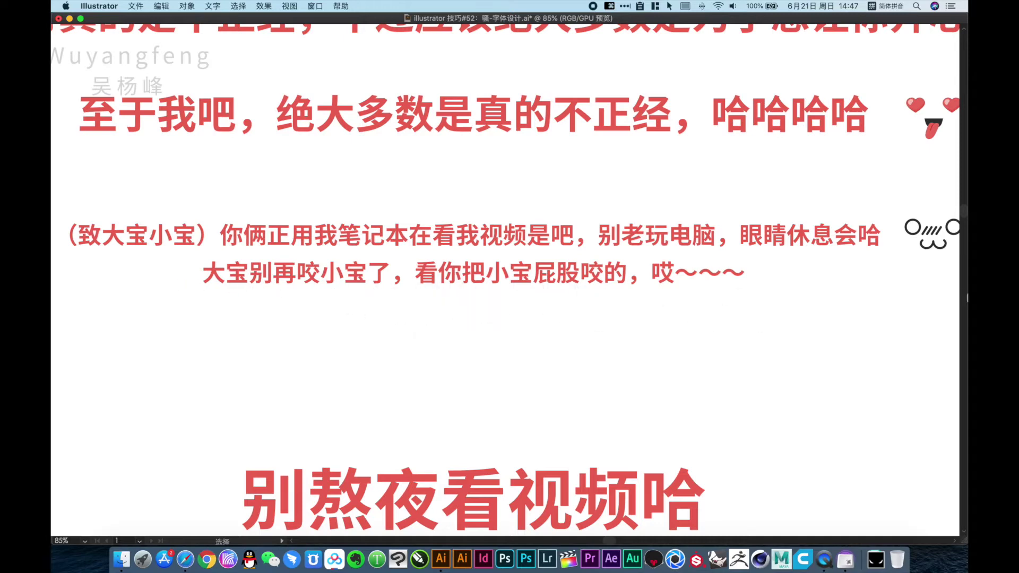
{"action": "left_click_drag", "start_coordinate": [930, 259], "coordinate": [287, 333]}
- Read the late-night message and the production-method heading, and look over the stages laid out on the dark background
{"action": "left_click_drag", "start_coordinate": [629, 416], "coordinate": [655, 182]}
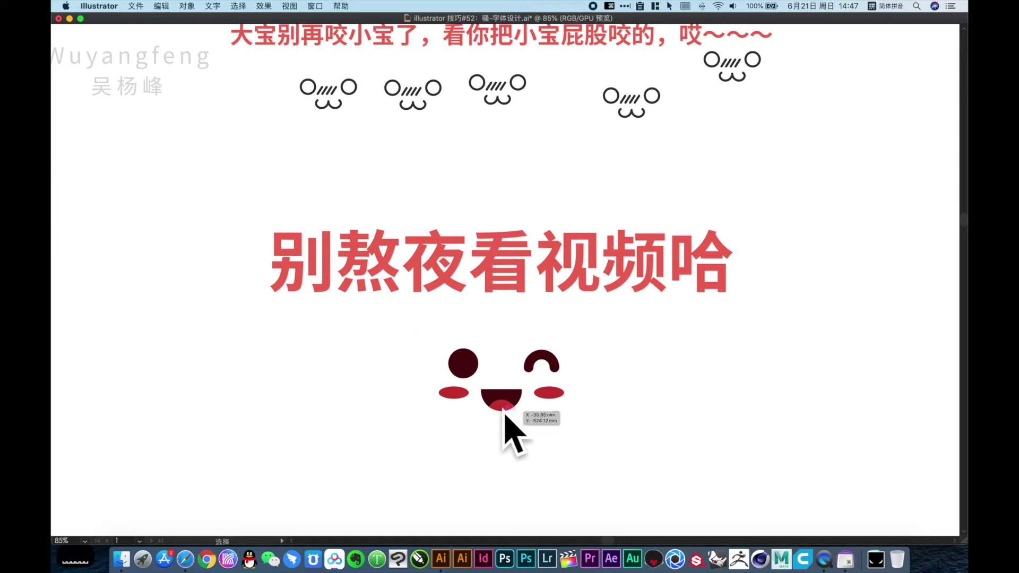
{"action": "left_click", "coordinate": [691, 387], "text": "alt+super"}
{"action": "left_click", "coordinate": [668, 381], "text": "alt+super"}
{"action": "left_click", "coordinate": [642, 368], "text": "alt+super"}
{"action": "left_click", "coordinate": [637, 368], "text": "alt+super"}
{"action": "left_click_drag", "start_coordinate": [517, 291], "coordinate": [503, 322]}
{"action": "left_click_drag", "start_coordinate": [419, 143], "coordinate": [763, 335]}
{"action": "left_click_drag", "start_coordinate": [421, 342], "coordinate": [589, 343]}
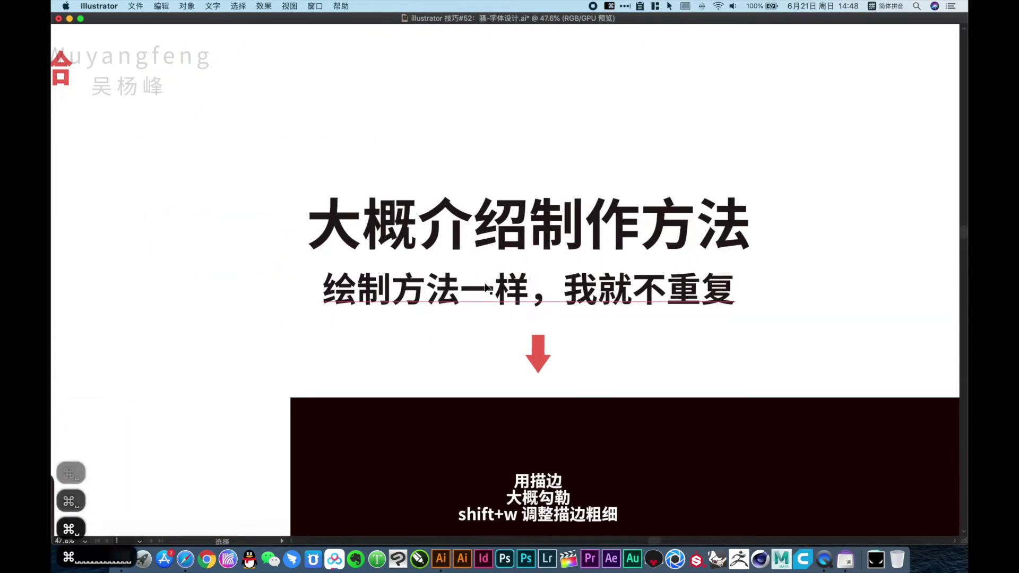
{"action": "left_click", "coordinate": [641, 341], "text": "alt+super"}
{"action": "left_click", "coordinate": [641, 340], "text": "alt+super"}
{"action": "left_click", "coordinate": [550, 335], "text": "alt+super"}
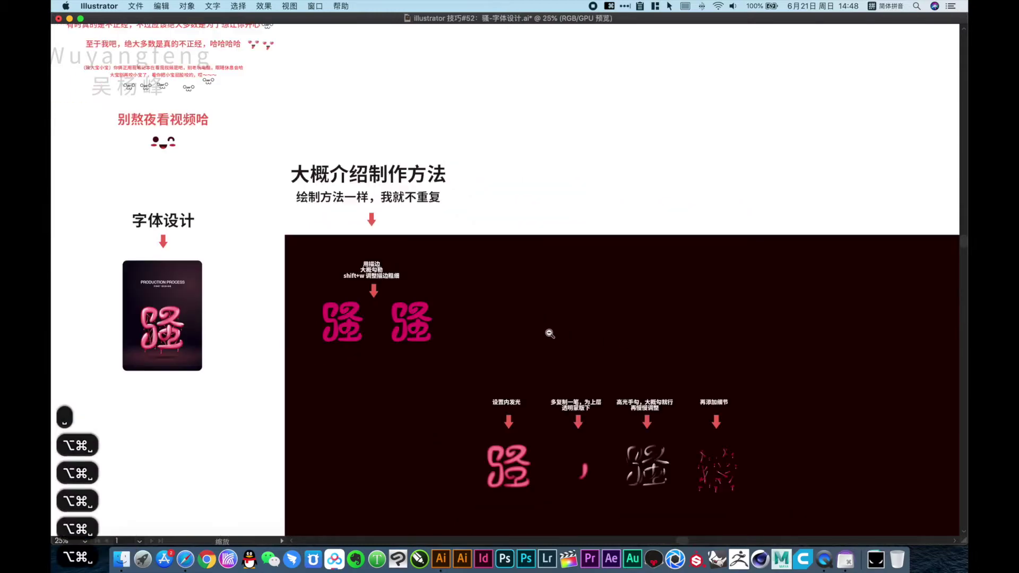
{"action": "left_click_drag", "start_coordinate": [434, 362], "coordinate": [396, 263]}
{"action": "left_click_drag", "start_coordinate": [423, 275], "coordinate": [671, 416]}
{"action": "left_click_drag", "start_coordinate": [369, 310], "coordinate": [528, 327]}
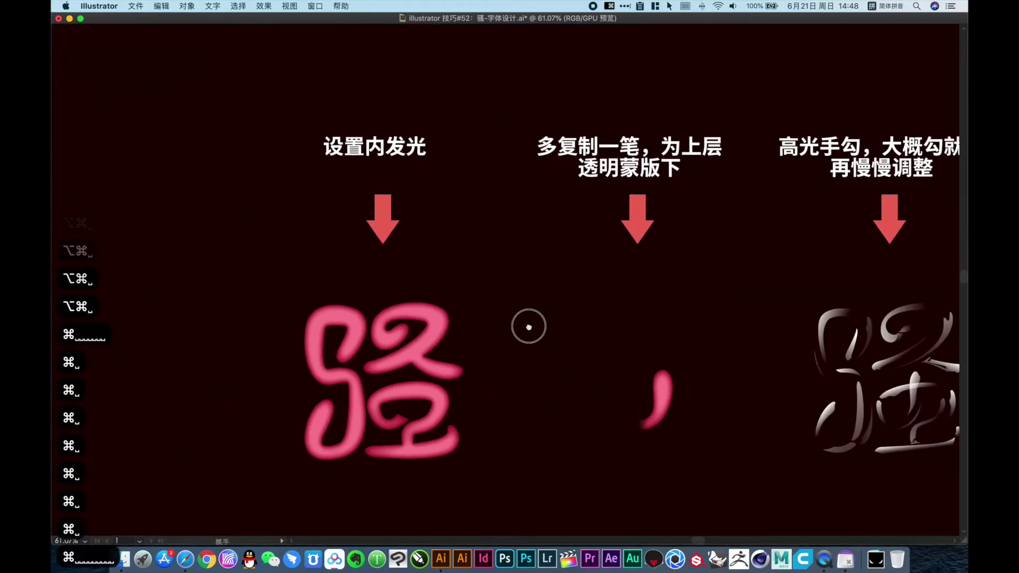
- Inspect the Inner Glow settings of the upper-right path inside the pink lettering group, and leave isolation mode
{"action": "left_click", "coordinate": [427, 369]}
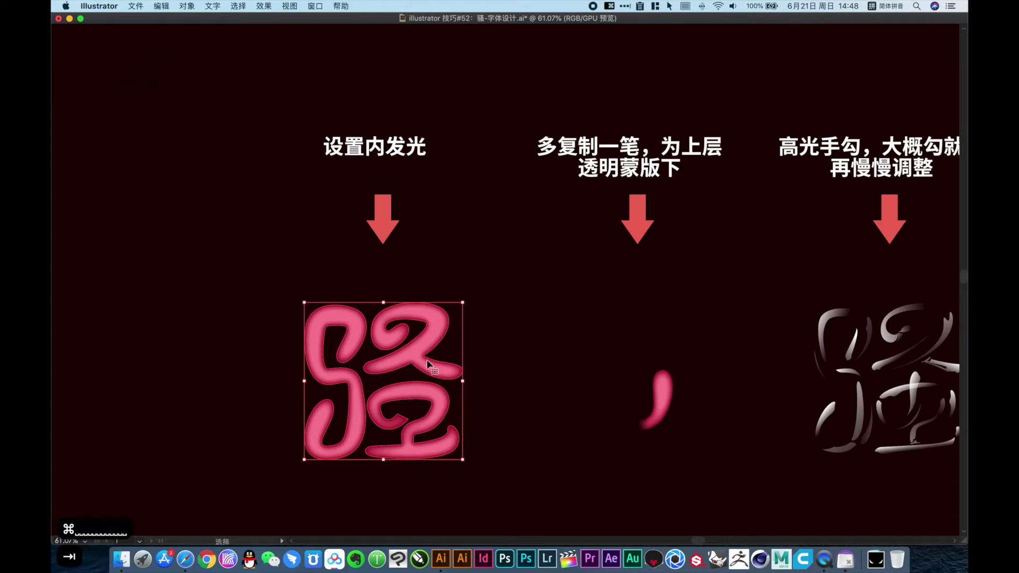
{"action": "key", "text": "Tab"}
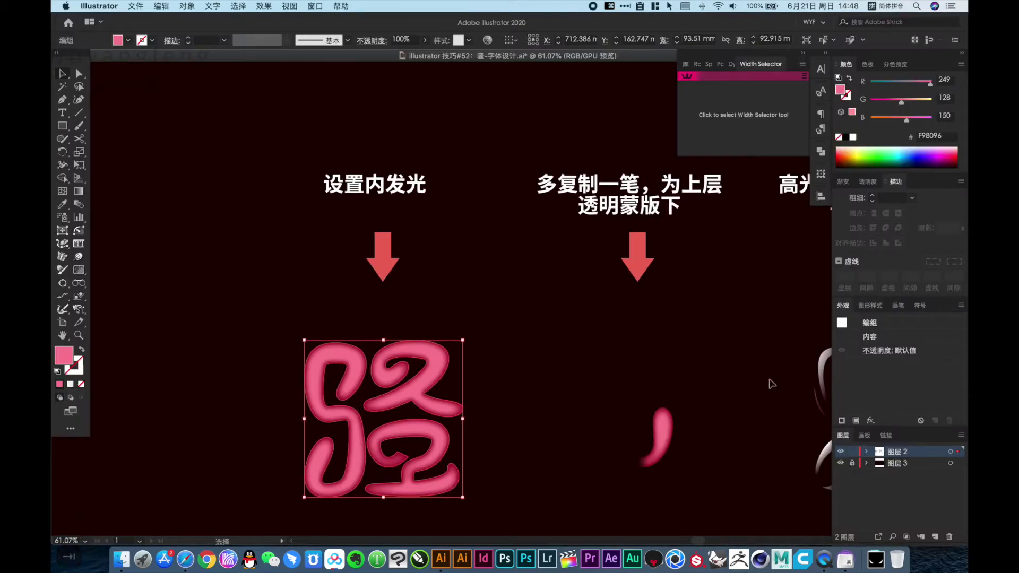
{"action": "double_click", "coordinate": [418, 378]}
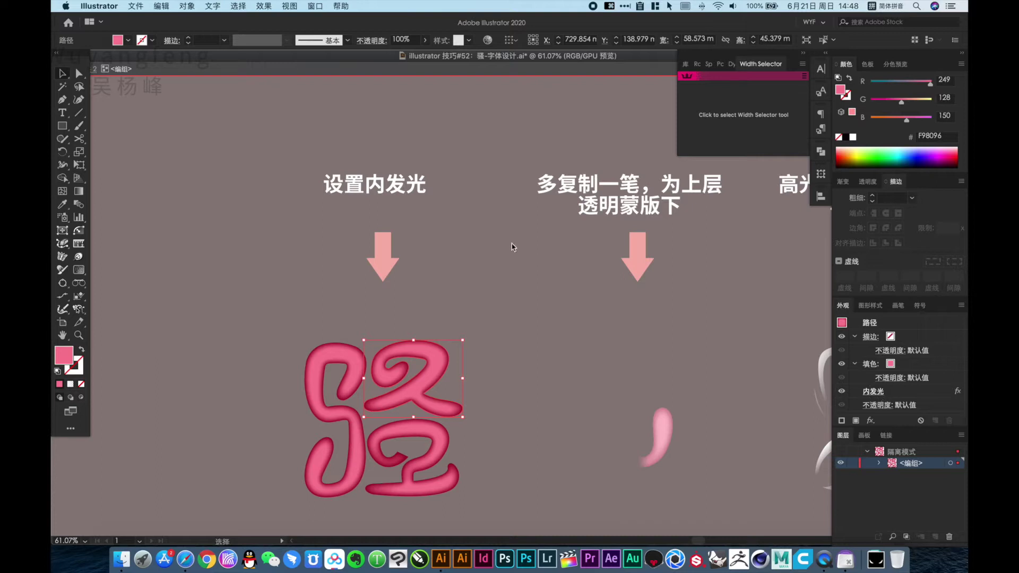
{"action": "left_click", "coordinate": [873, 392]}
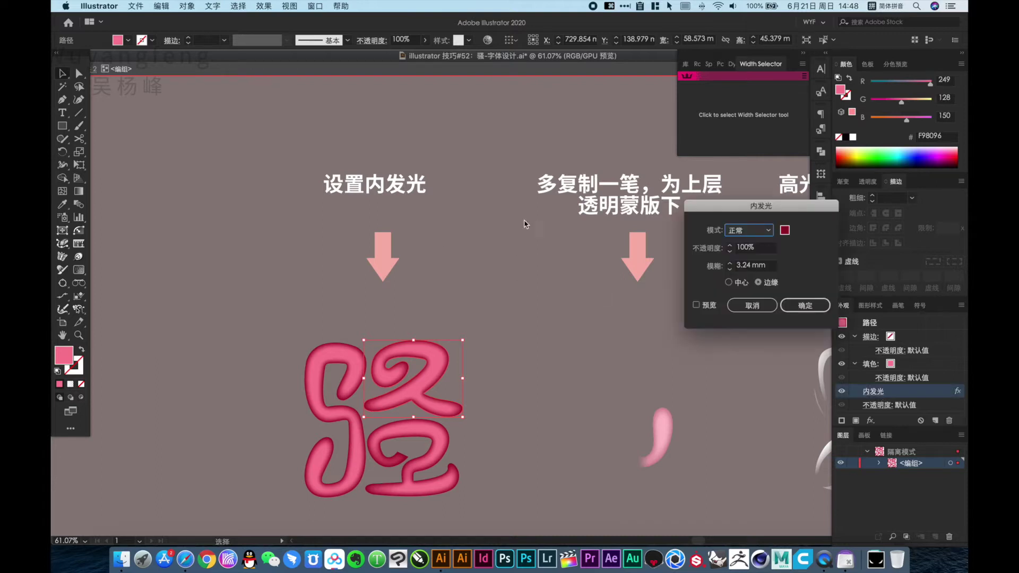
{"action": "left_click", "coordinate": [758, 305]}
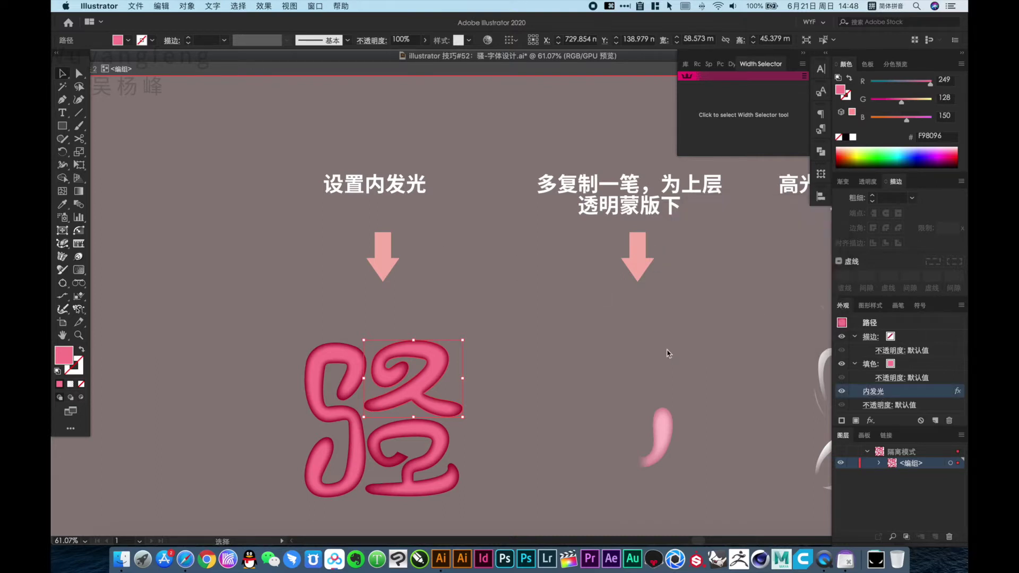
{"action": "double_click", "coordinate": [556, 398]}
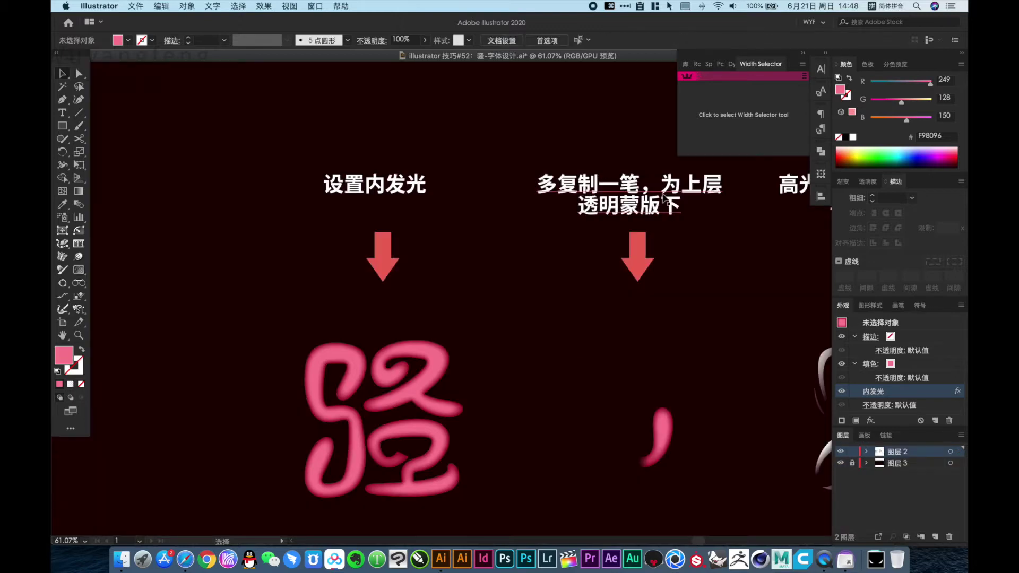
- Inspect the opacity mask on the duplicated pink stroke and the gradient circle inside it
{"action": "left_click", "coordinate": [665, 440]}
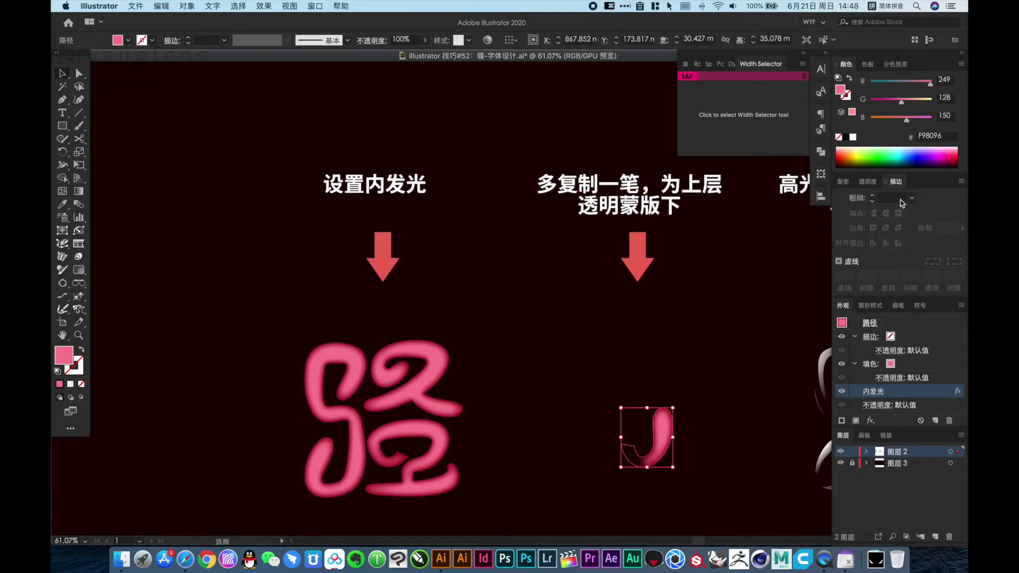
{"action": "left_click", "coordinate": [869, 181]}
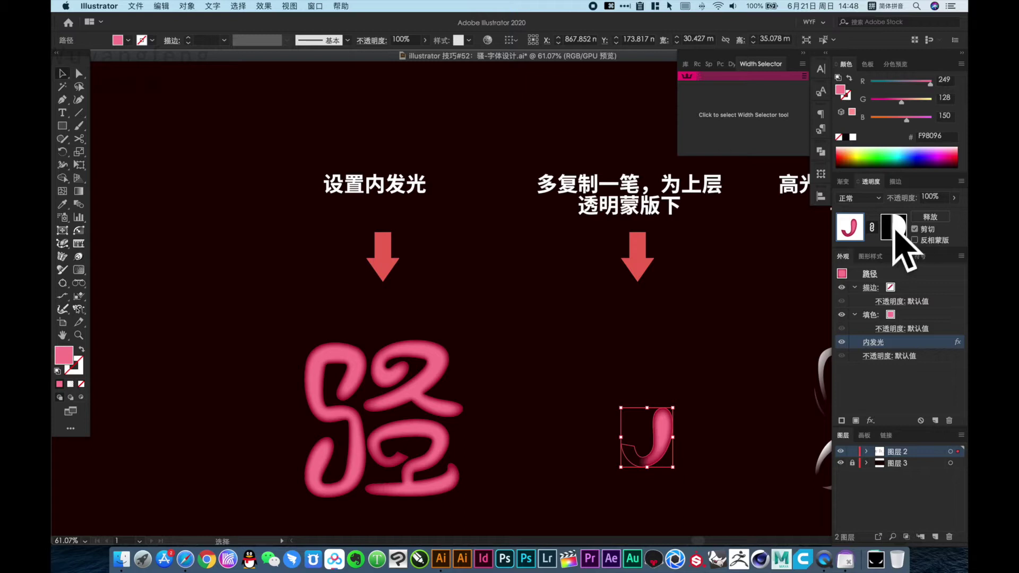
{"action": "left_click", "coordinate": [894, 228]}
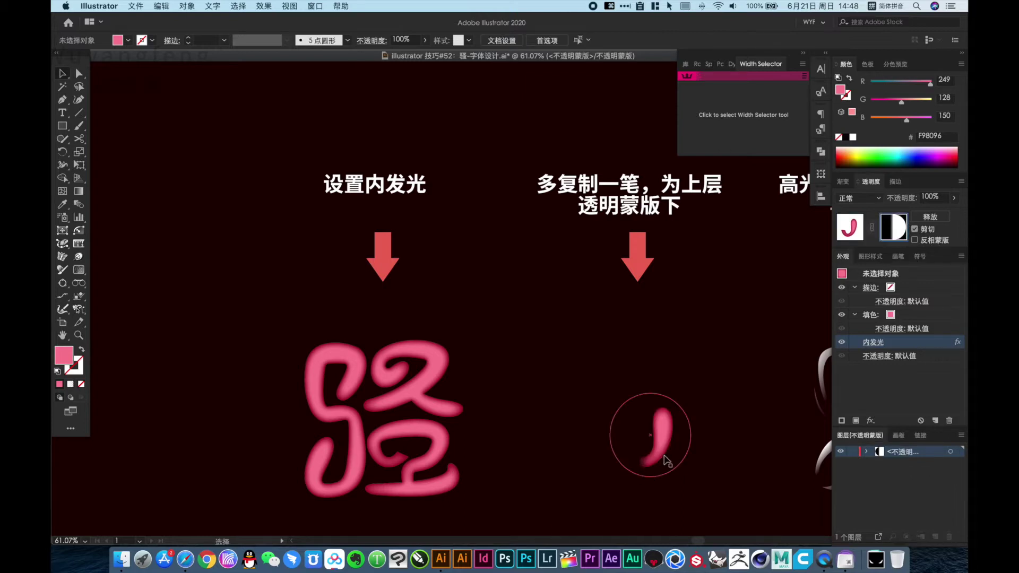
{"action": "left_click", "coordinate": [665, 460]}
{"action": "left_click", "coordinate": [721, 338]}
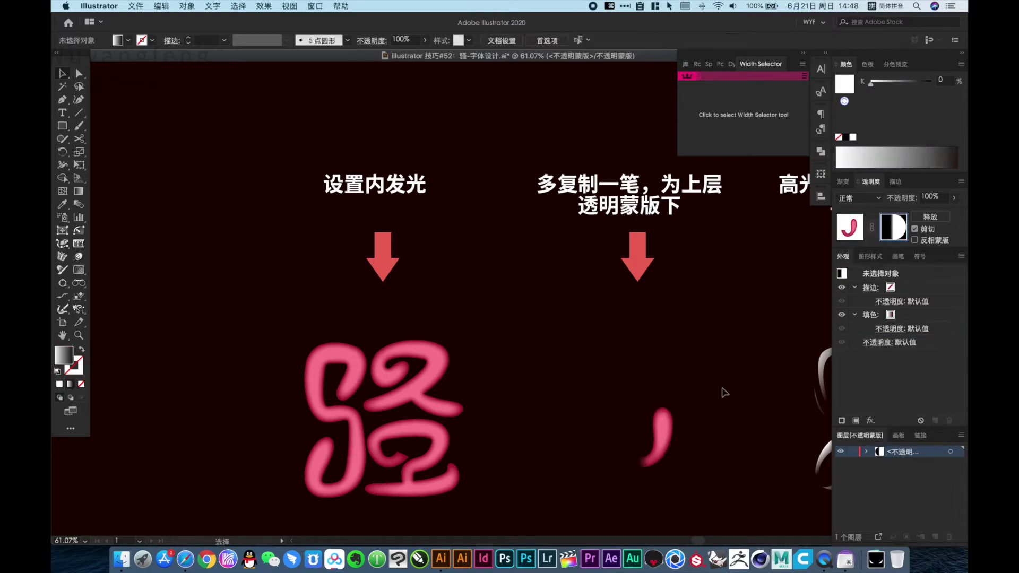
- Leave mask editing and move the masked stroke 150 mm left onto the pink lettering
{"action": "left_click", "coordinate": [855, 226]}
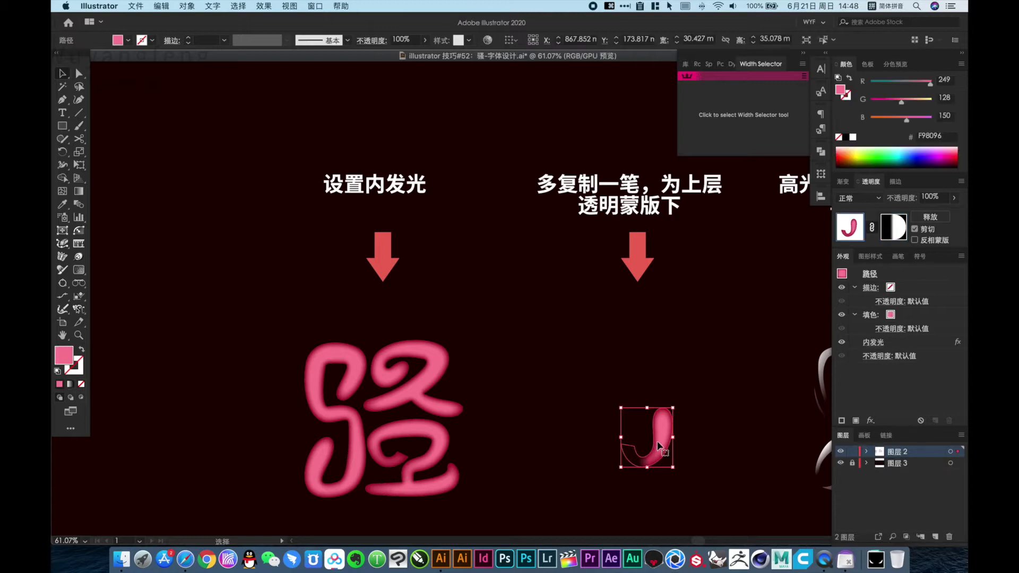
{"action": "key", "text": "Left"}
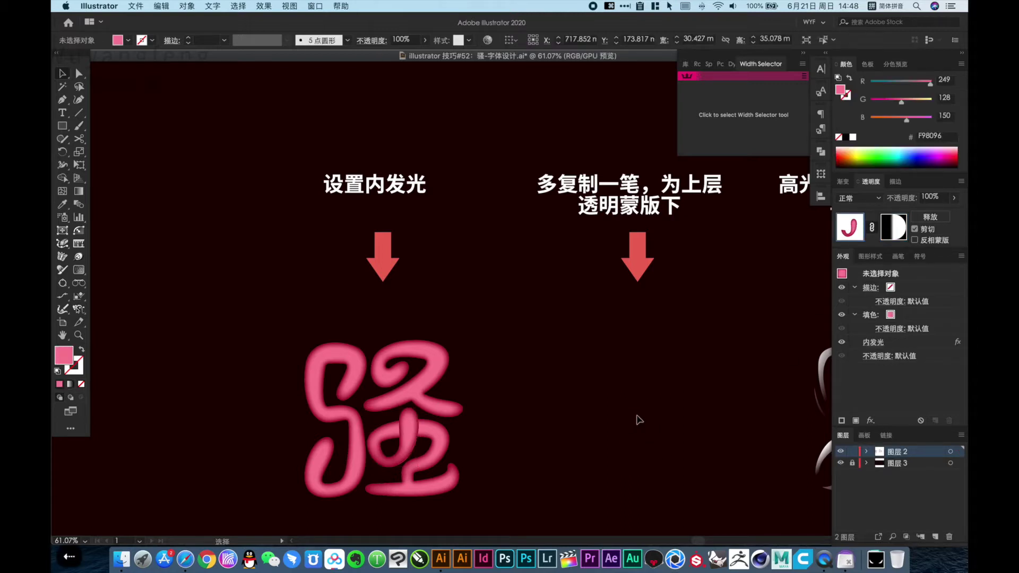
{"action": "key", "text": "Tab"}
{"action": "left_click_drag", "start_coordinate": [643, 414], "coordinate": [433, 380]}
{"action": "left_click", "coordinate": [436, 365], "text": "alt+super"}
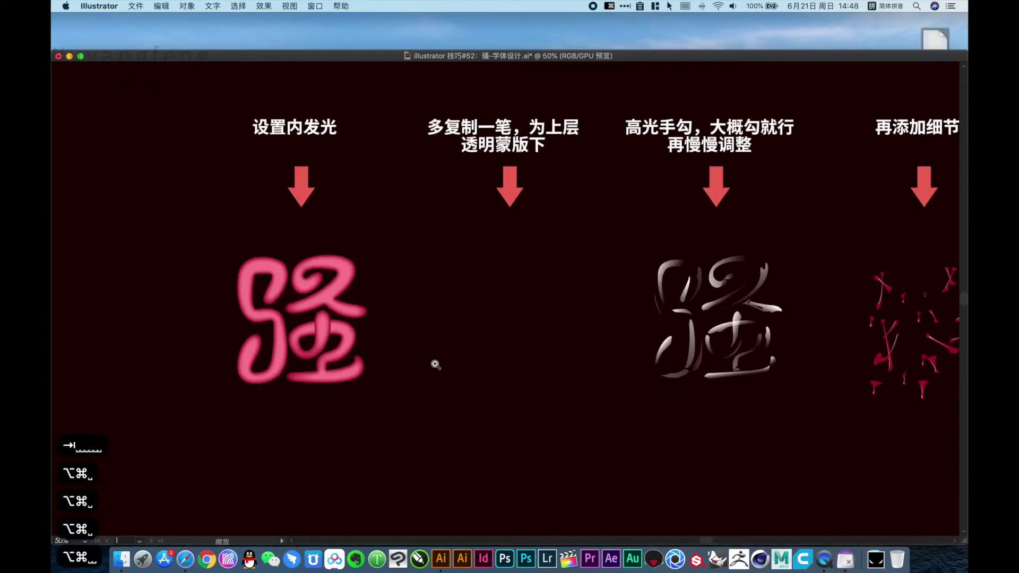
{"action": "left_click_drag", "start_coordinate": [488, 339], "coordinate": [489, 407]}
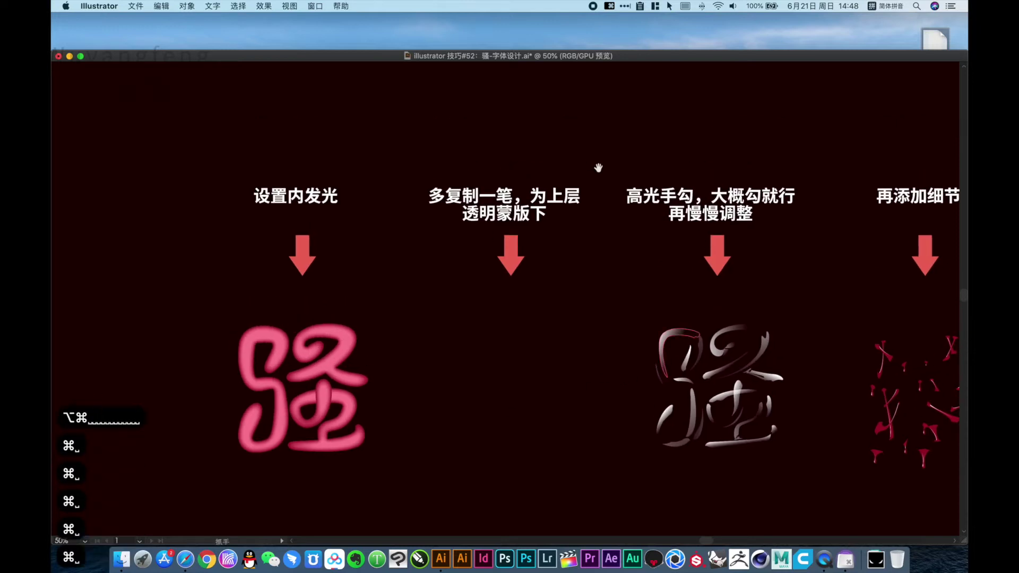
- Move the complete pink lettering, including the masked stroke, right onto the hand-drawn highlight shapes
{"action": "left_click_drag", "start_coordinate": [598, 166], "coordinate": [813, 293]}
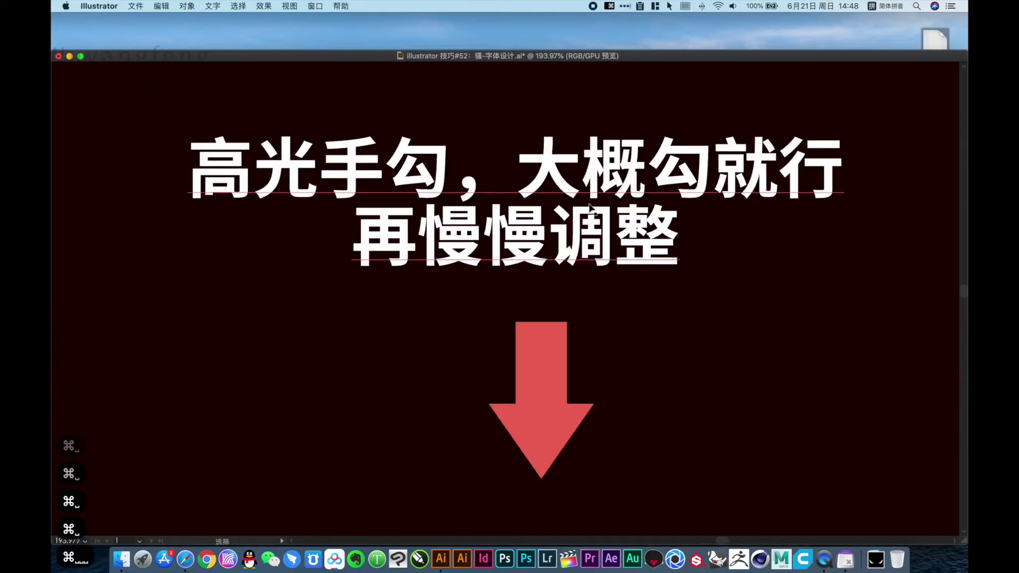
{"action": "left_click", "coordinate": [528, 305], "text": "alt+super"}
{"action": "left_click", "coordinate": [529, 306], "text": "alt+super"}
{"action": "left_click", "coordinate": [529, 305], "text": "alt+super"}
{"action": "left_click", "coordinate": [529, 306], "text": "alt+super"}
{"action": "left_click_drag", "start_coordinate": [560, 308], "coordinate": [817, 231]}
{"action": "left_click_drag", "start_coordinate": [180, 305], "coordinate": [436, 483]}
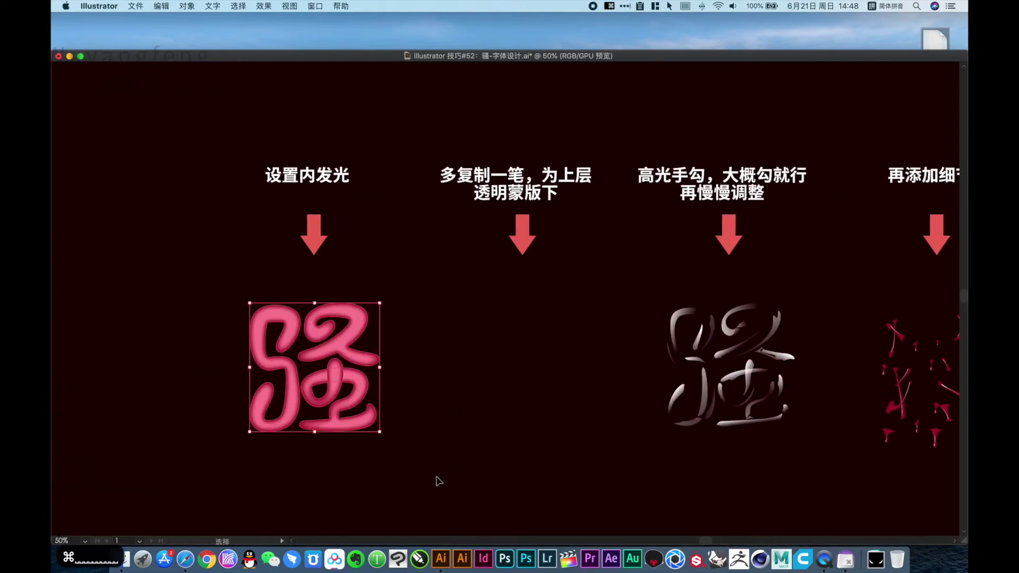
{"action": "key", "text": "Right"}
{"action": "key", "text": "Right"}
{"action": "left_click", "coordinate": [748, 480]}
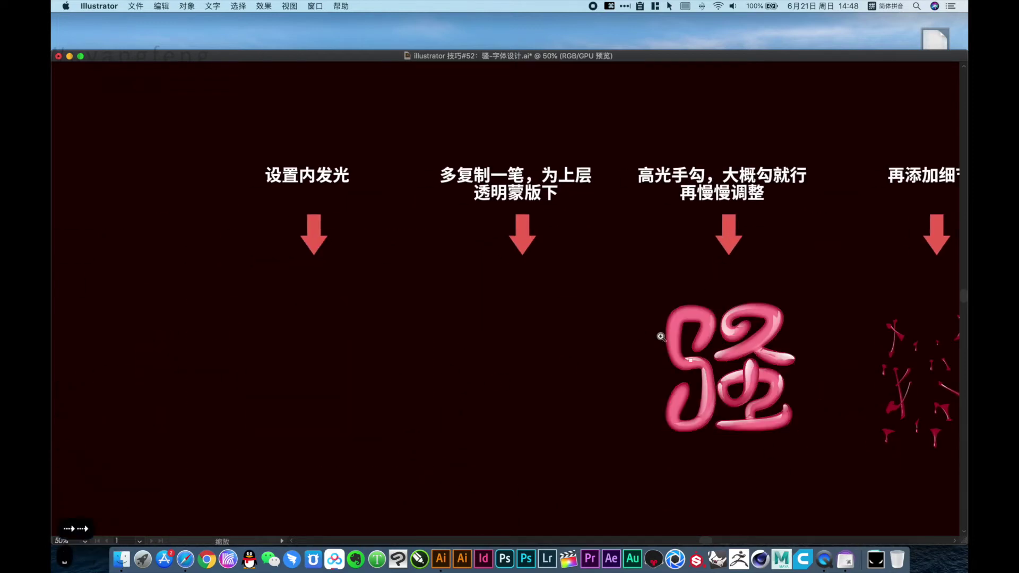
- Send the pink base lettering to the back, behind the highlight shapes
{"action": "left_click_drag", "start_coordinate": [600, 287], "coordinate": [845, 469]}
{"action": "left_click", "coordinate": [502, 326], "text": "alt+super"}
{"action": "left_click", "coordinate": [501, 326], "text": "alt+super"}
{"action": "left_click_drag", "start_coordinate": [503, 326], "coordinate": [545, 423]}
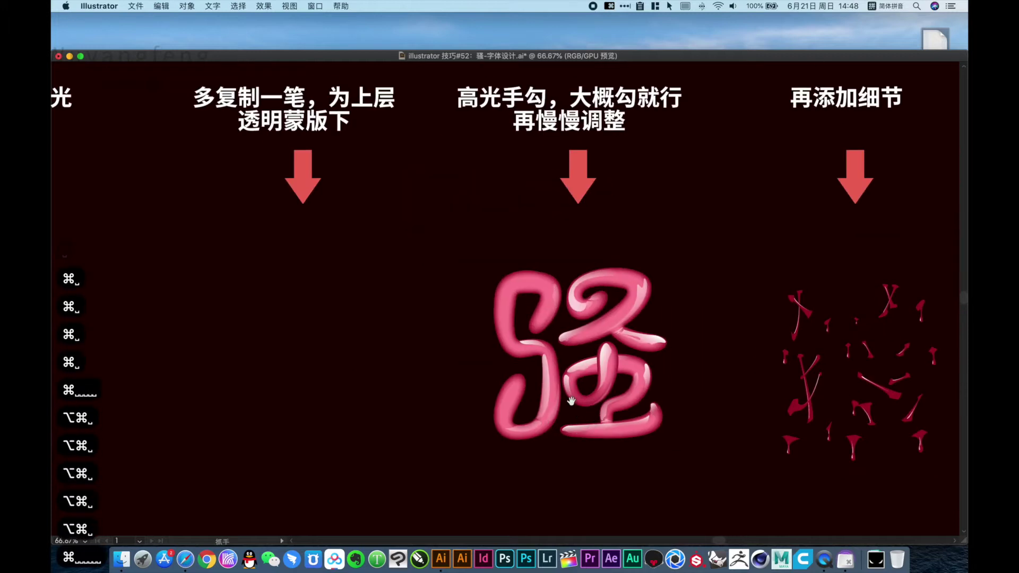
{"action": "left_click", "coordinate": [502, 319]}
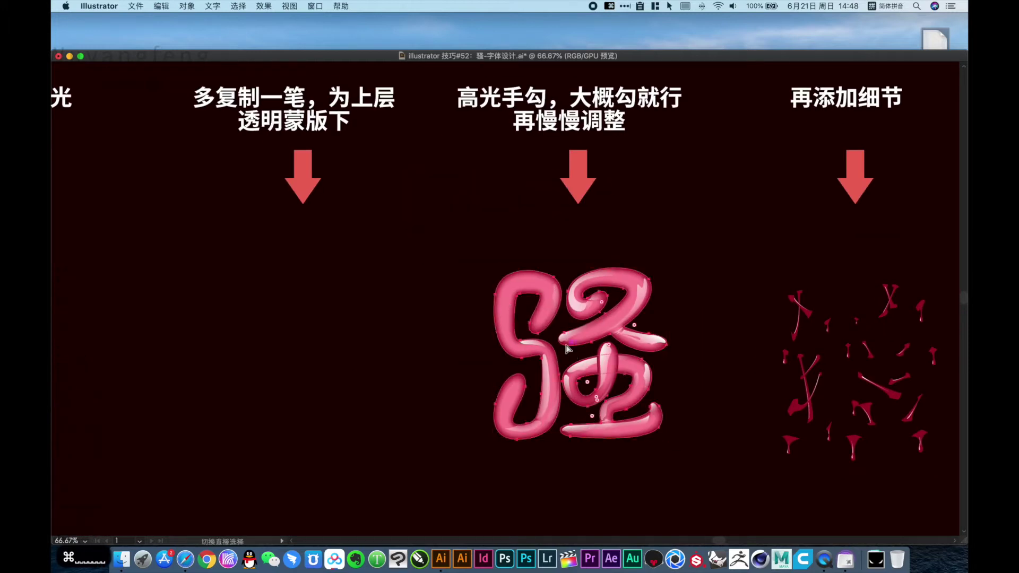
{"action": "key", "text": "shift+super+["}
{"action": "left_click", "coordinate": [694, 340]}
- Examine the dark red strands and drips of the added-details stage close up, in outline and preview modes
{"action": "left_click_drag", "start_coordinate": [715, 344], "coordinate": [565, 361]}
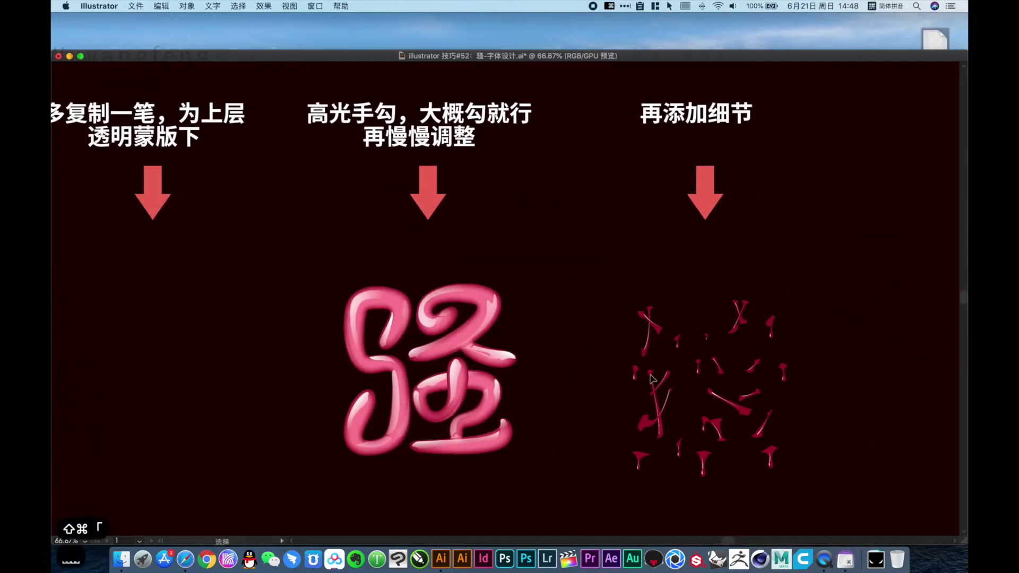
{"action": "left_click_drag", "start_coordinate": [635, 114], "coordinate": [836, 190]}
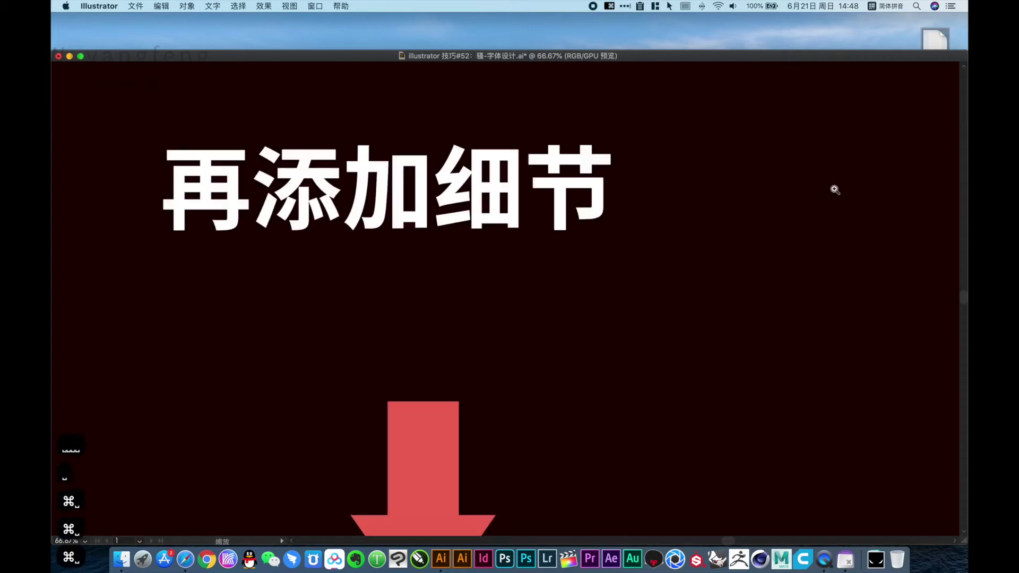
{"action": "left_click", "coordinate": [459, 370], "text": "alt+super"}
{"action": "left_click", "coordinate": [458, 370], "text": "alt+super"}
{"action": "left_click", "coordinate": [459, 371], "text": "alt+super"}
{"action": "left_click_drag", "start_coordinate": [526, 393], "coordinate": [539, 280]}
{"action": "left_click_drag", "start_coordinate": [448, 321], "coordinate": [554, 387]}
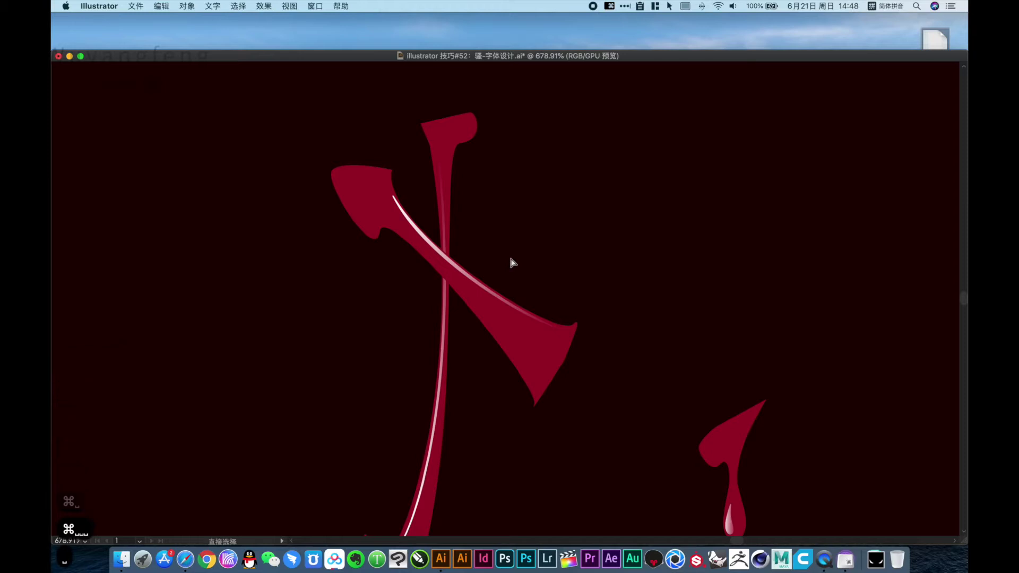
{"action": "key", "text": "super+y"}
{"action": "key", "text": "super+y"}
{"action": "left_click", "coordinate": [541, 394], "text": "alt+super"}
{"action": "left_click", "coordinate": [552, 380], "text": "alt+super"}
{"action": "left_click", "coordinate": [552, 377], "text": "alt+super"}
{"action": "left_click", "coordinate": [552, 373], "text": "alt+super"}
{"action": "left_click", "coordinate": [552, 370], "text": "alt+super"}
{"action": "left_click", "coordinate": [544, 359], "text": "alt+super"}
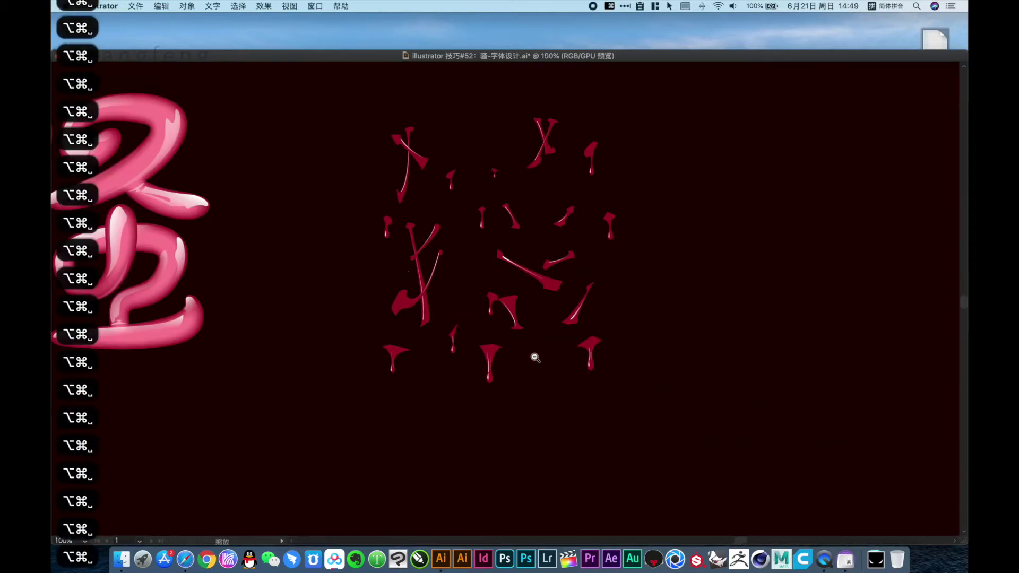
- Move all the dark red strands and drips left onto the glossy pink lettering and deselect them
{"action": "left_click_drag", "start_coordinate": [405, 275], "coordinate": [603, 353]}
{"action": "left_click_drag", "start_coordinate": [519, 180], "coordinate": [915, 504]}
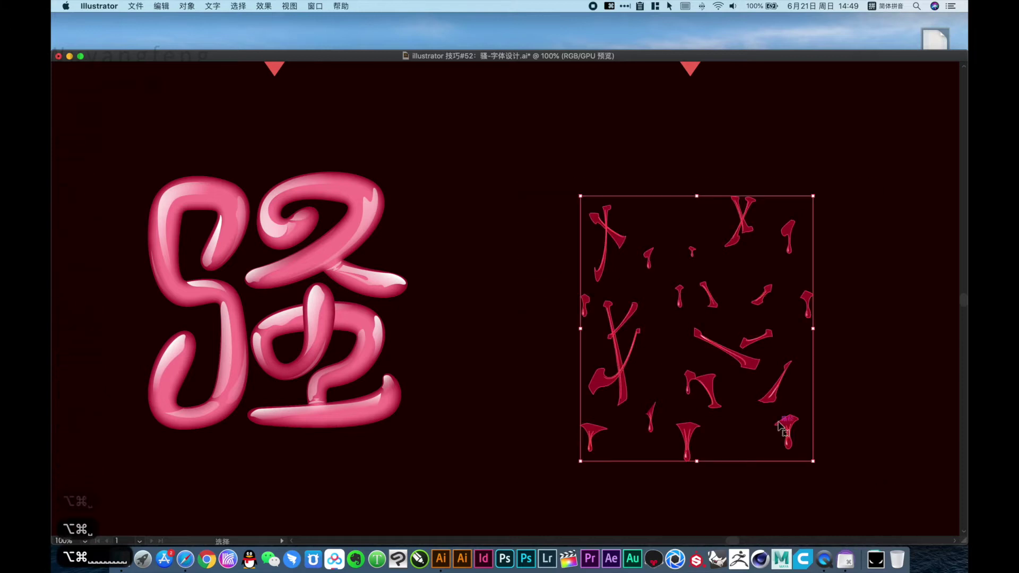
{"action": "key", "text": "Left"}
{"action": "left_click_drag", "start_coordinate": [469, 314], "coordinate": [700, 362]}
{"action": "key", "text": "shift+super+a"}
{"action": "left_click", "coordinate": [670, 314]}
{"action": "left_click_drag", "start_coordinate": [370, 188], "coordinate": [723, 473]}
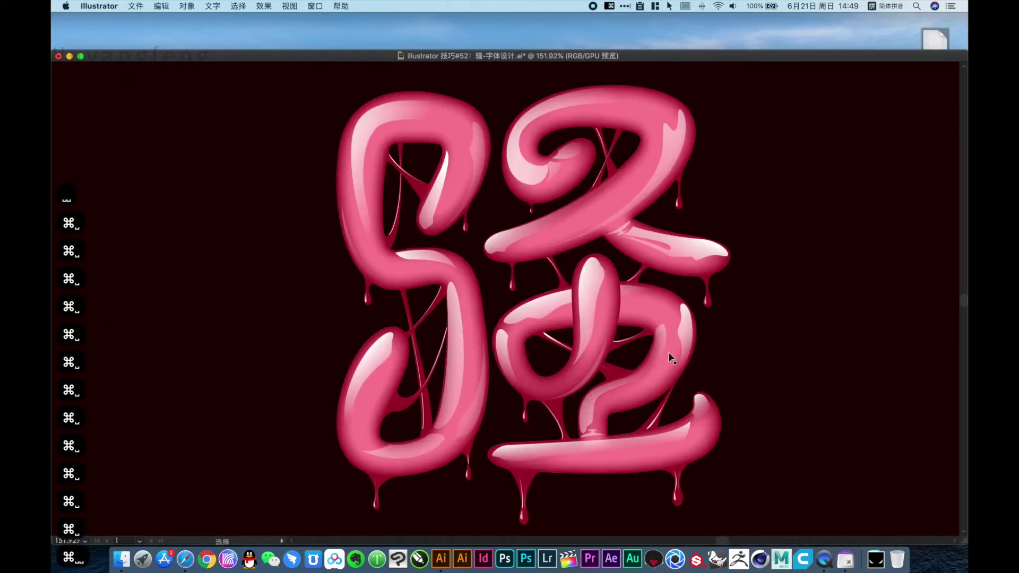
- Examine the 大概介绍制作方法 title and the caption on sketching with strokes and adjusting their width, above the flat magenta lettering
{"action": "left_click", "coordinate": [395, 167], "text": "alt+super"}
{"action": "left_click", "coordinate": [394, 166], "text": "alt+super"}
{"action": "left_click", "coordinate": [394, 166], "text": "alt+super"}
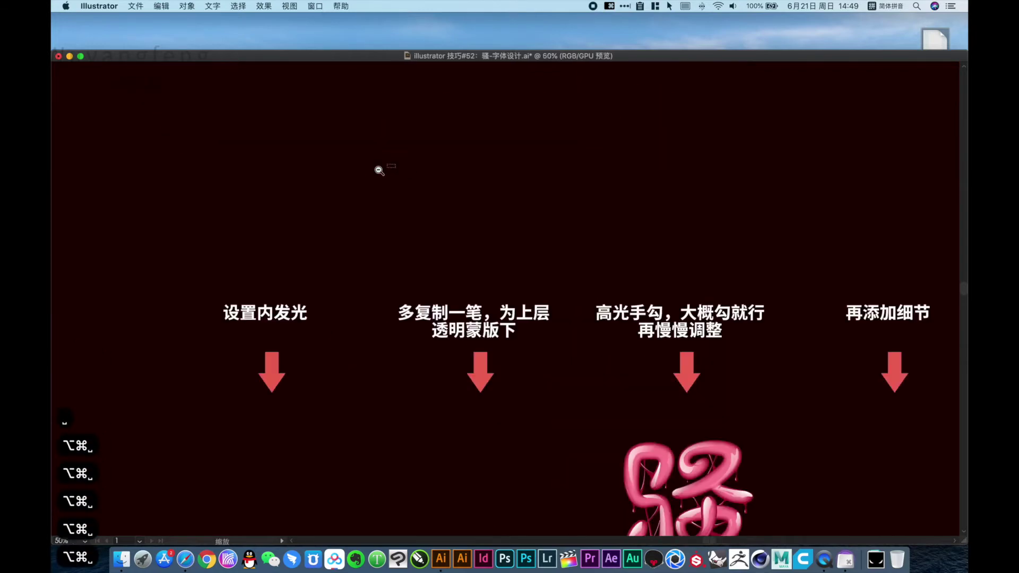
{"action": "left_click", "coordinate": [379, 171], "text": "alt+super"}
{"action": "left_click", "coordinate": [362, 180], "text": "alt+super"}
{"action": "left_click_drag", "start_coordinate": [141, 84], "coordinate": [520, 184]}
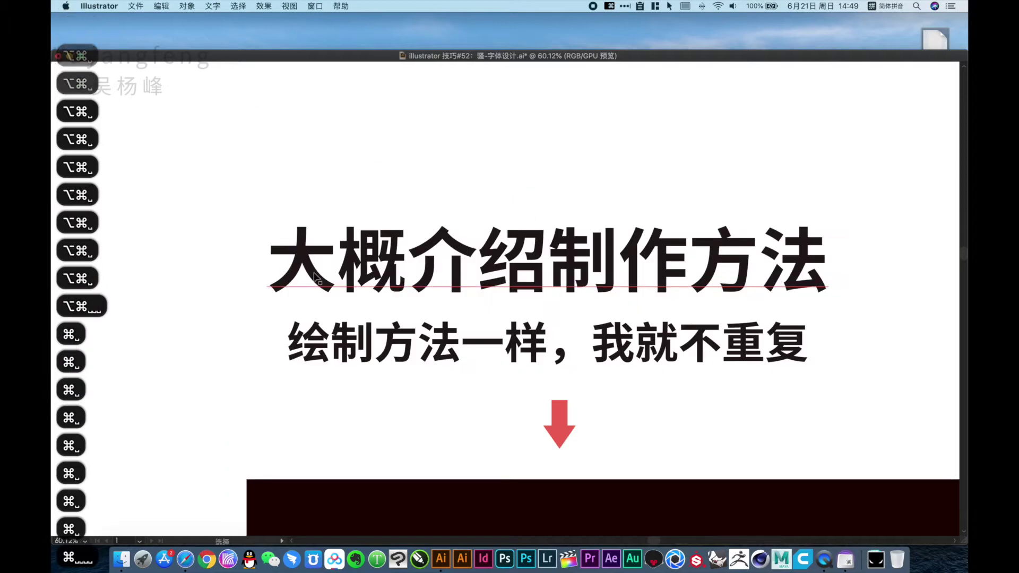
{"action": "key", "text": "super+space"}
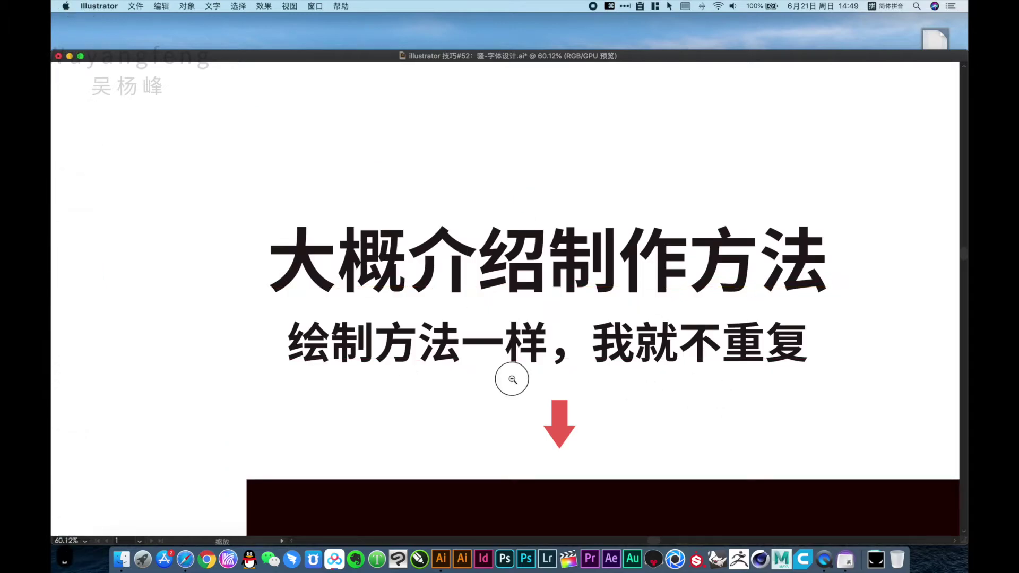
{"action": "left_click", "coordinate": [512, 379], "text": "alt+super"}
{"action": "left_click", "coordinate": [510, 376], "text": "alt+super"}
{"action": "left_click_drag", "start_coordinate": [568, 364], "coordinate": [553, 221]}
{"action": "left_click_drag", "start_coordinate": [455, 195], "coordinate": [602, 301]}
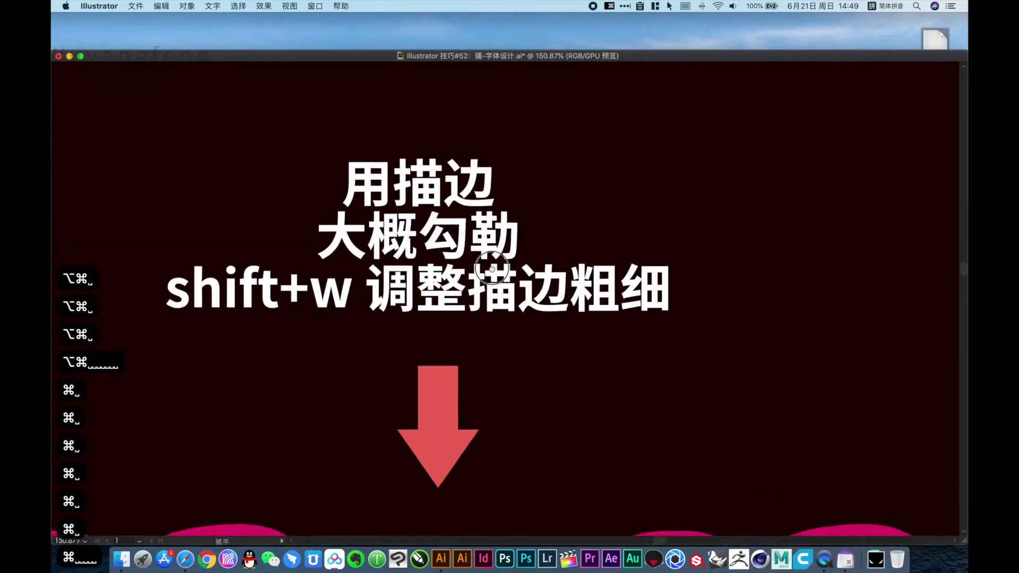
{"action": "left_click_drag", "start_coordinate": [492, 269], "coordinate": [531, 239]}
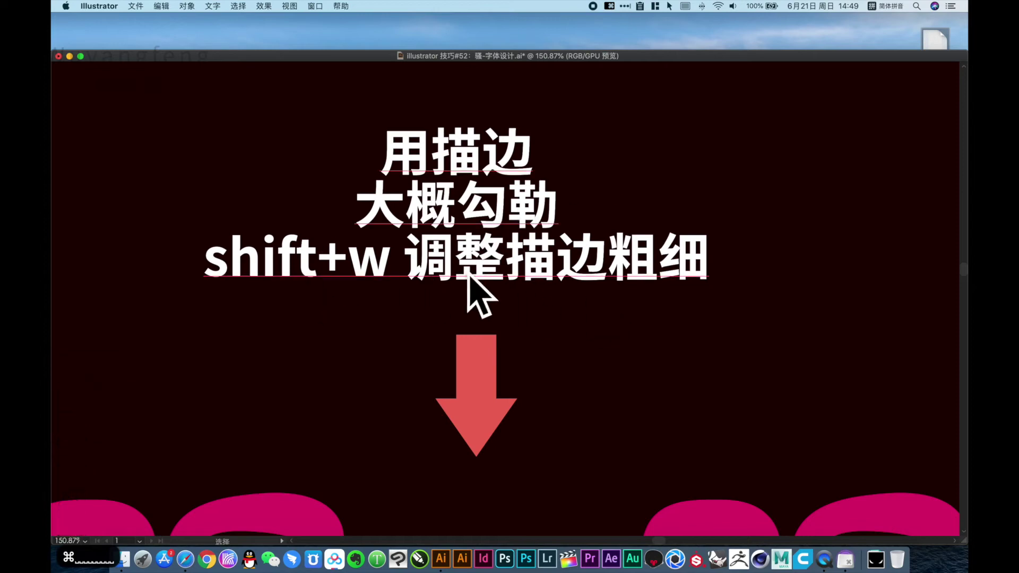
{"action": "left_click", "coordinate": [460, 359], "text": "alt+super"}
{"action": "left_click", "coordinate": [489, 294], "text": "alt+super"}
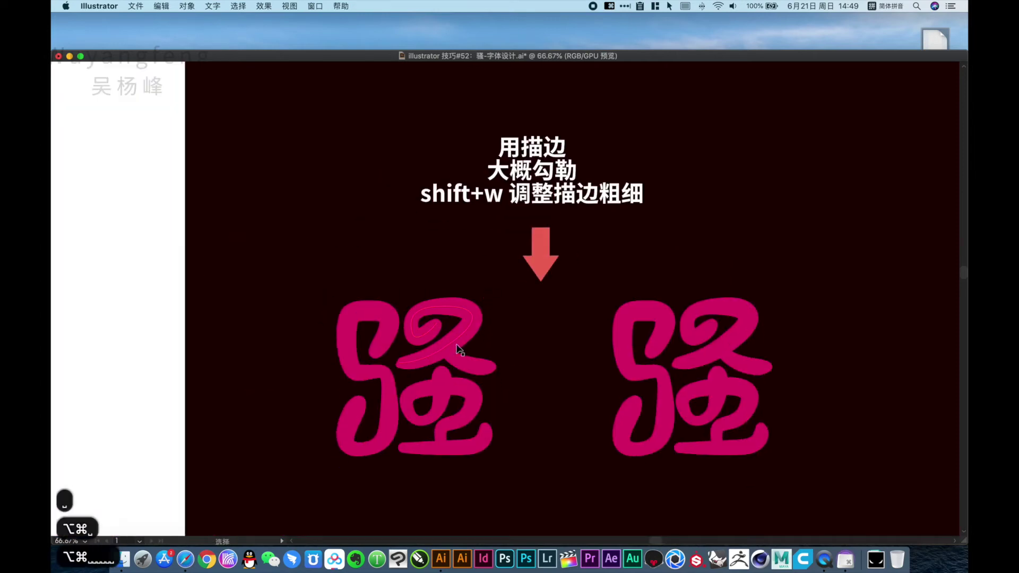
- Ungroup the flat magenta stroke lettering and its outlined copy
{"action": "left_click", "coordinate": [457, 346]}
{"action": "left_click_drag", "start_coordinate": [292, 273], "coordinate": [698, 457]}
{"action": "left_click", "coordinate": [532, 325], "text": "alt+super"}
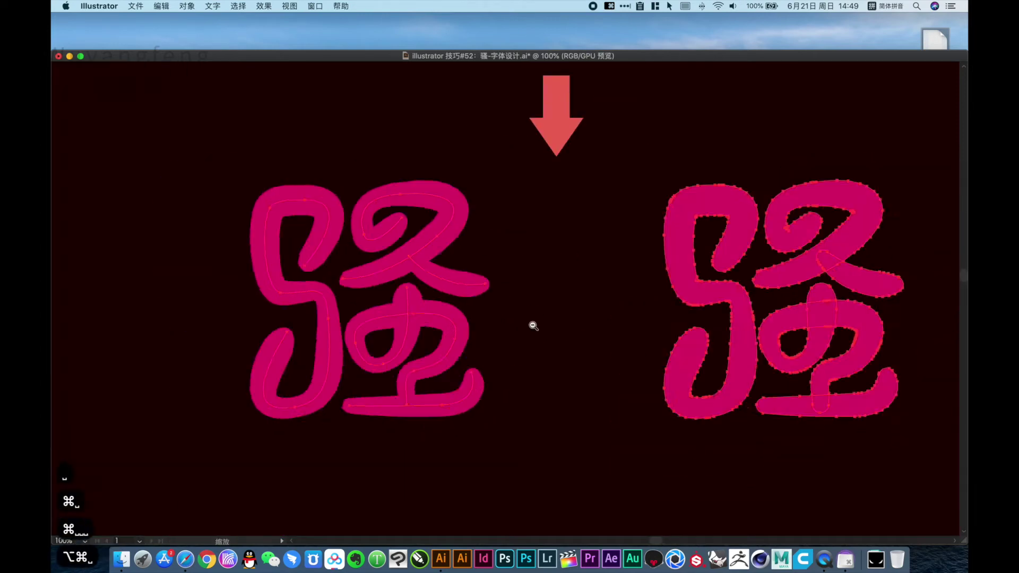
{"action": "left_click", "coordinate": [534, 326], "text": "alt+super"}
{"action": "key", "text": "shift+super+g"}
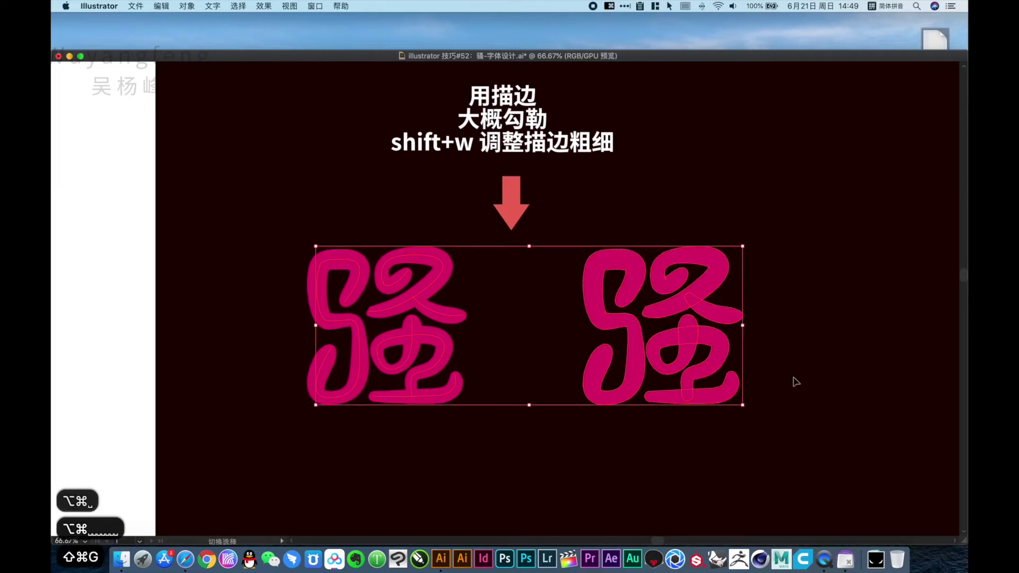
- Delete every shape of the outlined magenta copy, keeping only the original stroke lettering
{"action": "left_click", "coordinate": [796, 382]}
{"action": "left_click", "coordinate": [713, 344]}
{"action": "key", "text": "Delete"}
{"action": "left_click_drag", "start_coordinate": [748, 398], "coordinate": [572, 244]}
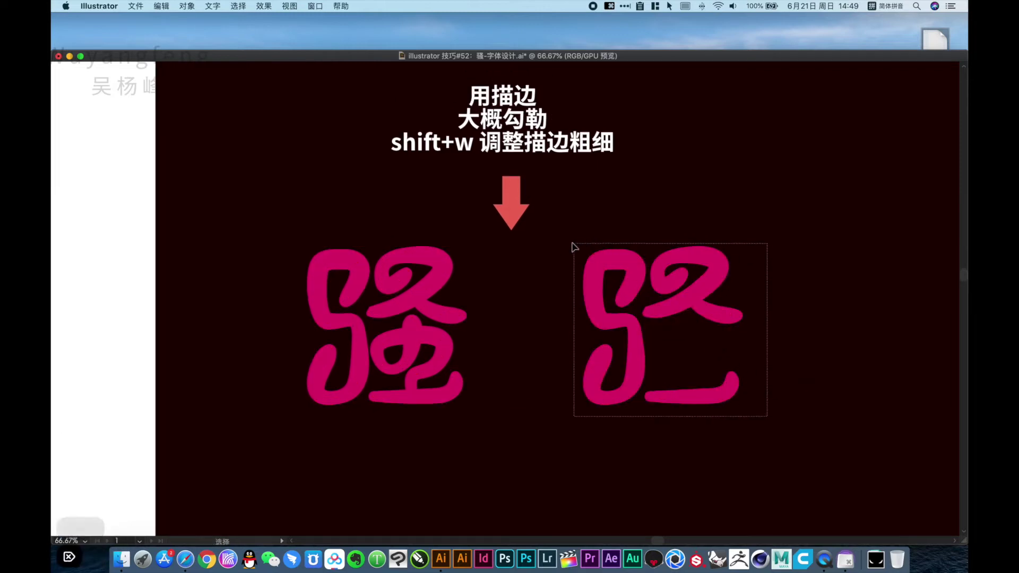
{"action": "key", "text": "Delete"}
- Show the hidden panels and display the stroke settings for all strokes of the magenta lettering
{"action": "left_click_drag", "start_coordinate": [448, 344], "coordinate": [498, 342]}
{"action": "left_click_drag", "start_coordinate": [426, 335], "coordinate": [535, 357]}
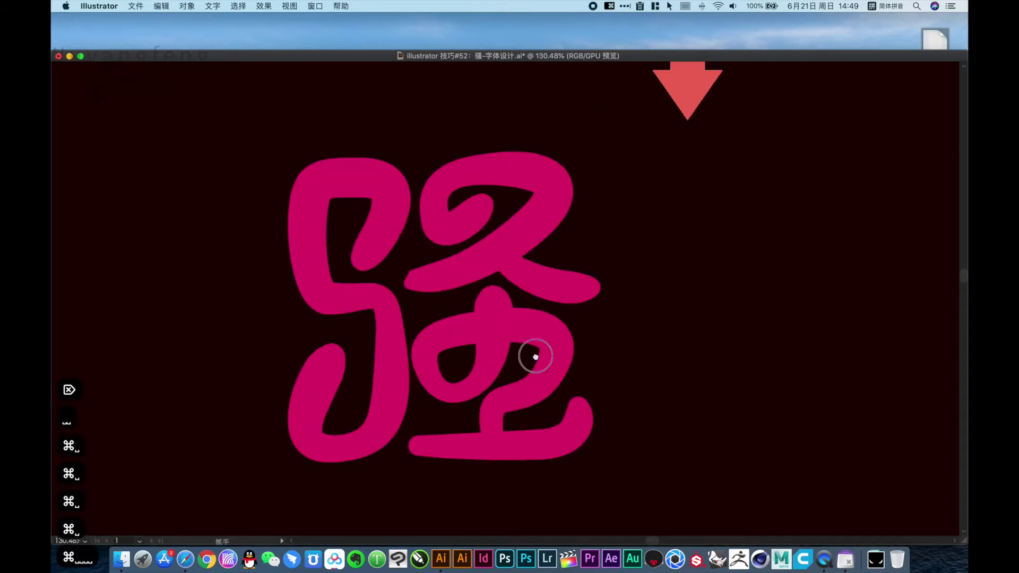
{"action": "key", "text": "Tab"}
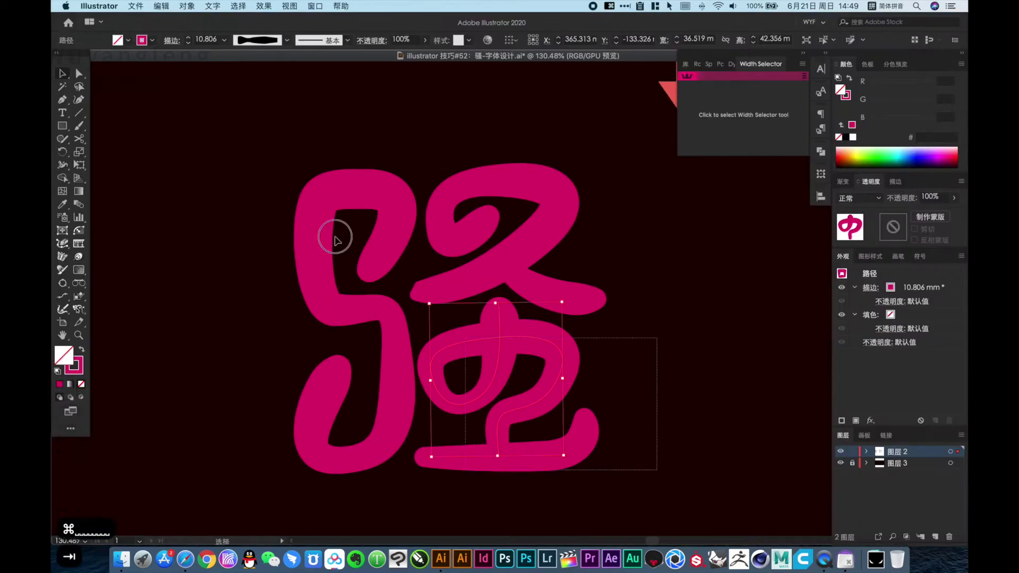
{"action": "key", "text": "super+a"}
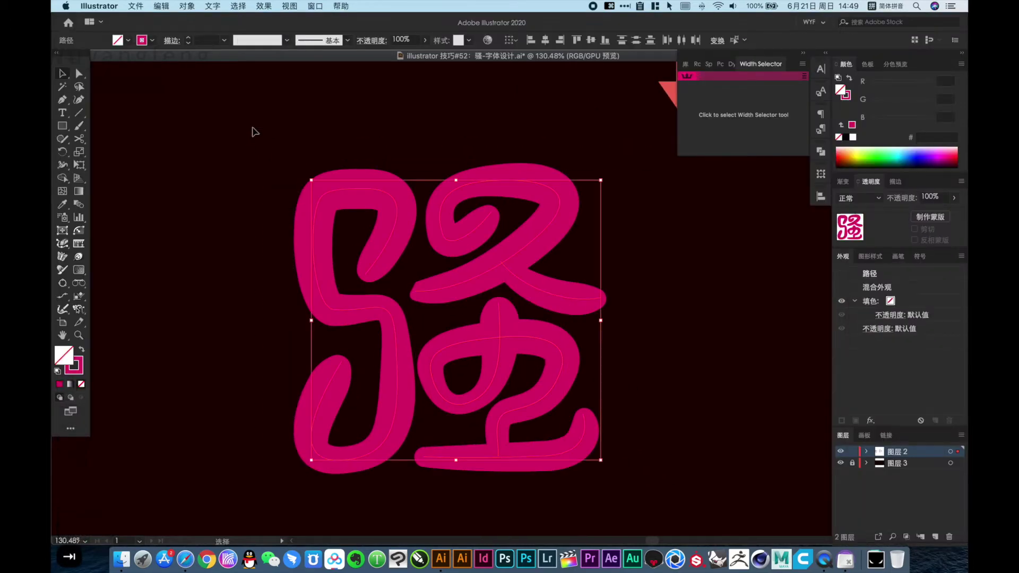
{"action": "left_click", "coordinate": [897, 182]}
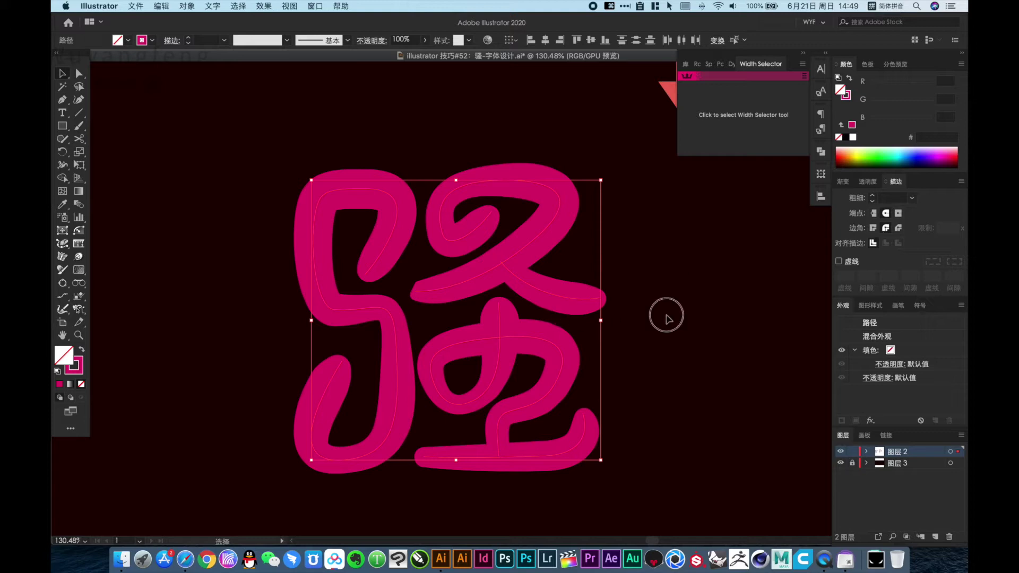
- Widen the end of the upper component's right-falling stroke to about 9.68 mm with the Width tool
{"action": "key", "text": "a"}
{"action": "left_click", "coordinate": [558, 296]}
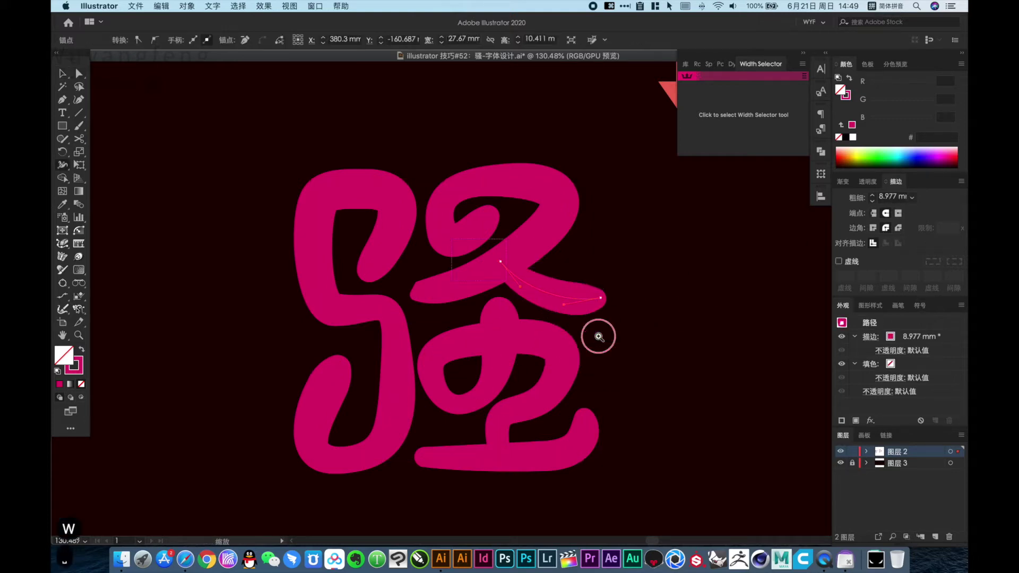
{"action": "left_click_drag", "start_coordinate": [599, 336], "coordinate": [599, 345]}
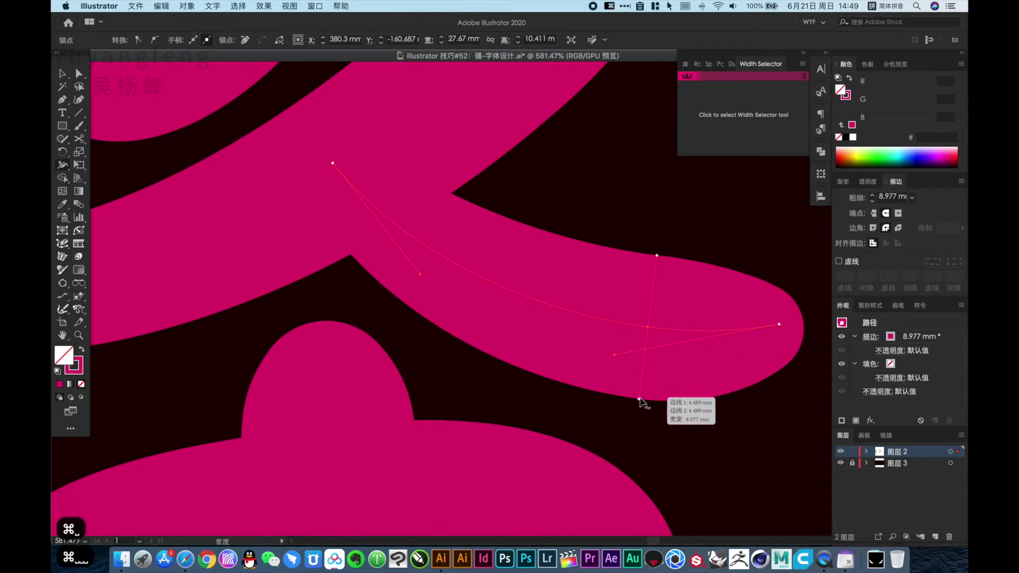
{"action": "mouse_move", "coordinate": [639, 399]}
{"action": "left_mouse_down"}
{"action": "mouse_move", "coordinate": [643, 365]}
{"action": "mouse_move", "coordinate": [638, 405]}
{"action": "left_mouse_up"}
{"action": "left_click", "coordinate": [473, 277], "text": "alt+super"}
{"action": "left_click", "coordinate": [473, 277], "text": "alt+super"}
{"action": "left_click", "coordinate": [478, 280], "text": "alt+super"}
{"action": "left_click", "coordinate": [492, 285], "text": "alt+super"}
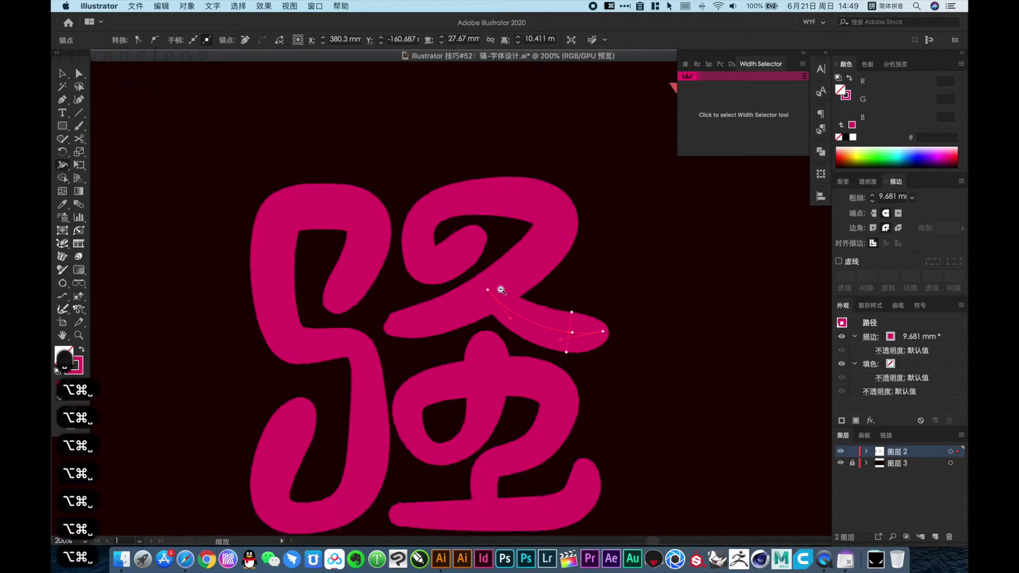
{"action": "left_click", "coordinate": [501, 288], "text": "alt+super"}
{"action": "key", "text": "v"}
{"action": "left_click", "coordinate": [638, 262]}
{"action": "left_click", "coordinate": [600, 279], "text": "alt+super"}
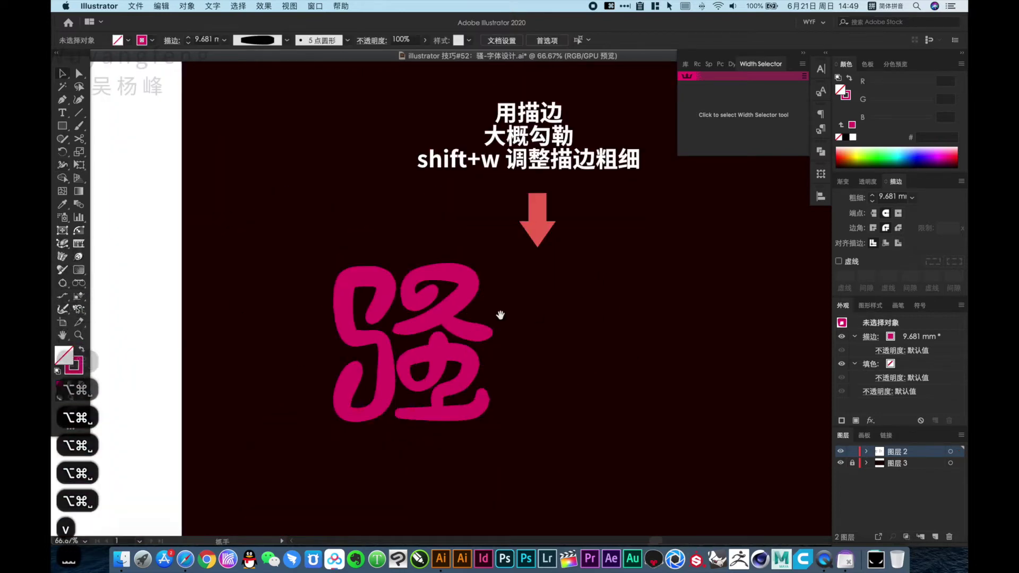
- Duplicate the complete magenta stroke lettering into the empty space to its right
{"action": "left_click_drag", "start_coordinate": [501, 314], "coordinate": [465, 351]}
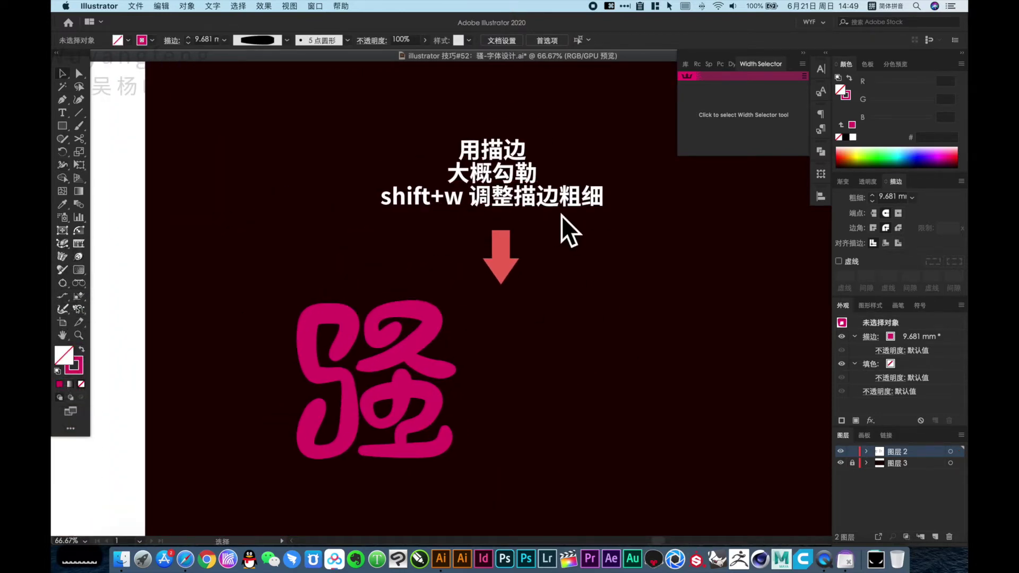
{"action": "left_click_drag", "start_coordinate": [475, 396], "coordinate": [465, 385]}
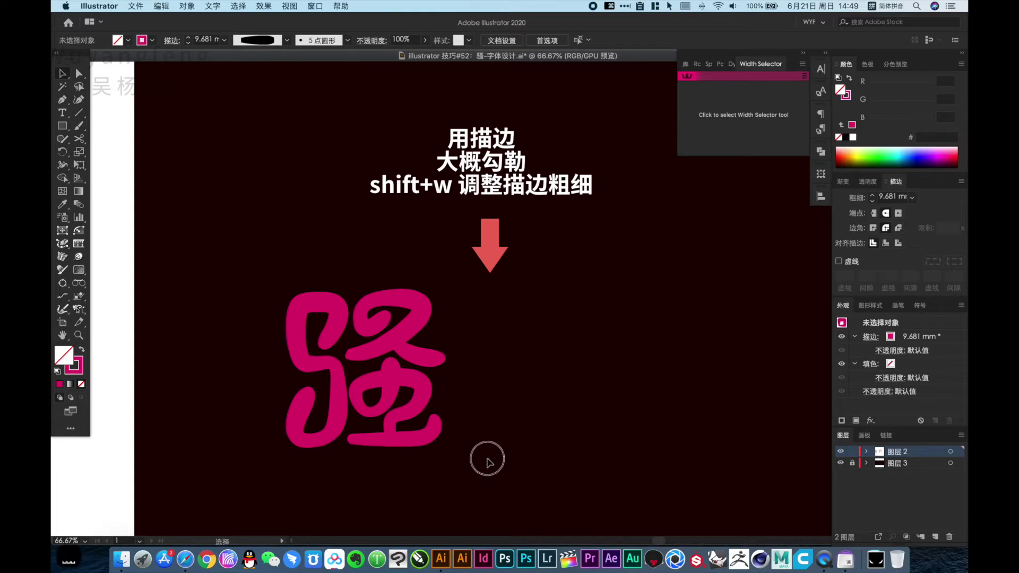
{"action": "left_click_drag", "start_coordinate": [488, 461], "coordinate": [264, 270]}
{"action": "left_click_drag", "start_coordinate": [381, 325], "coordinate": [315, 333]}
{"action": "left_click", "coordinate": [386, 477]}
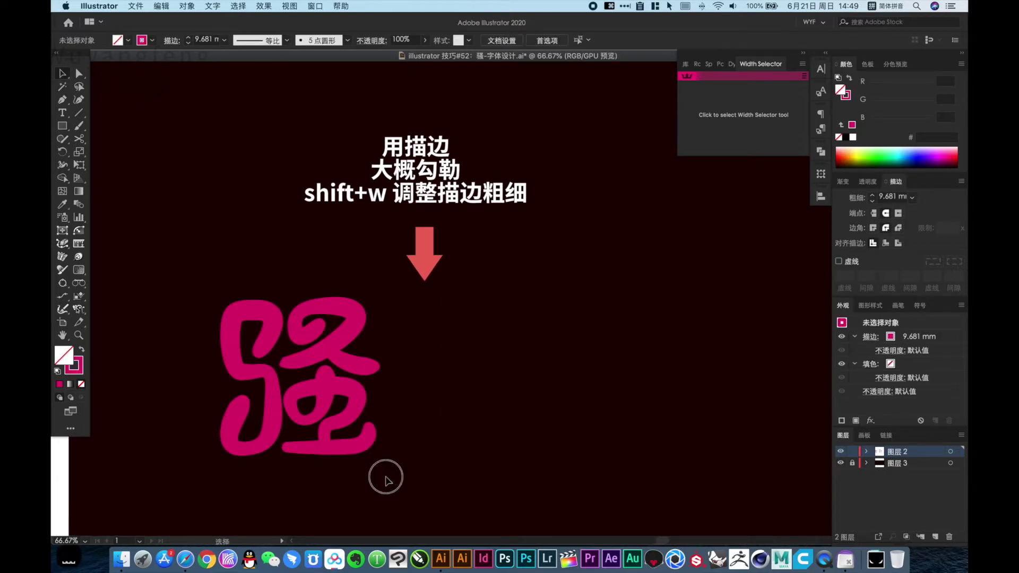
{"action": "left_click_drag", "start_coordinate": [392, 485], "coordinate": [190, 281]}
{"action": "left_click_drag", "start_coordinate": [339, 321], "coordinate": [600, 348]}
- Convert the strokes of the duplicated lettering into filled outlines with Outline Stroke and deselect them
{"action": "left_click", "coordinate": [189, 6]}
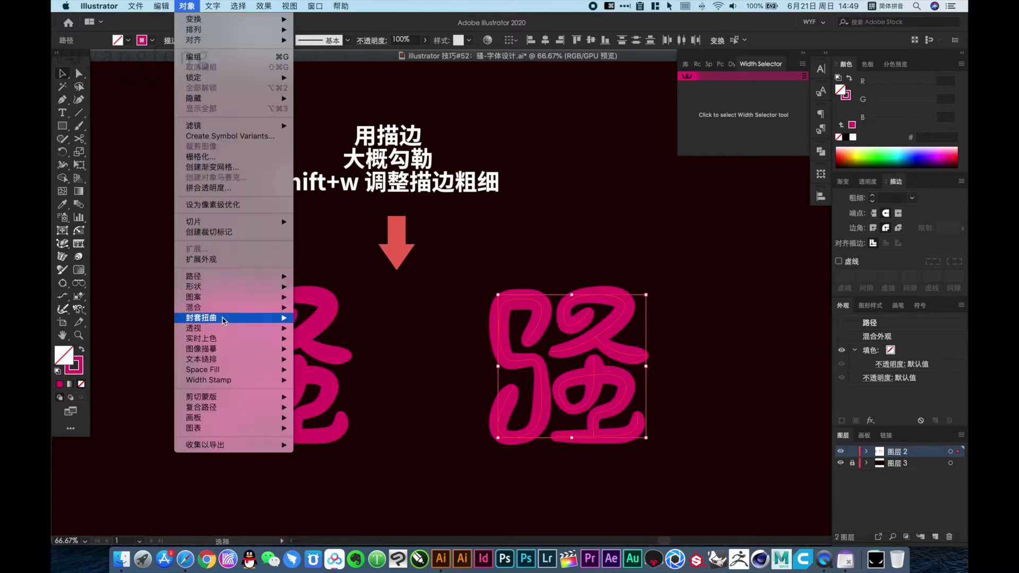
{"action": "mouse_move", "coordinate": [244, 277]}
{"action": "left_click", "coordinate": [338, 325]}
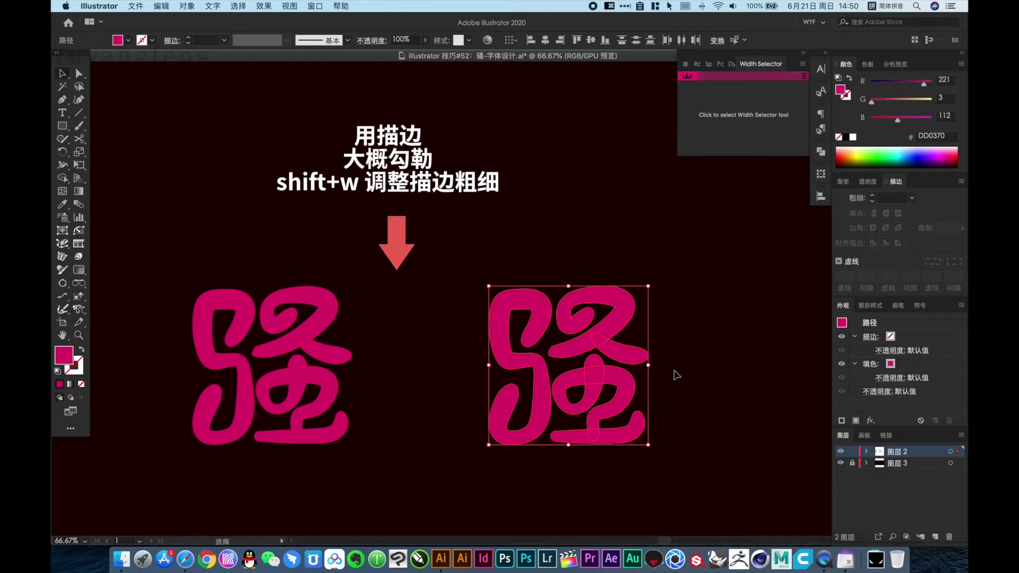
{"action": "left_click", "coordinate": [677, 375]}
- Examine the anchor points of the outlined lettering, first on the looped lower component and over the whole character
{"action": "left_click", "coordinate": [610, 406]}
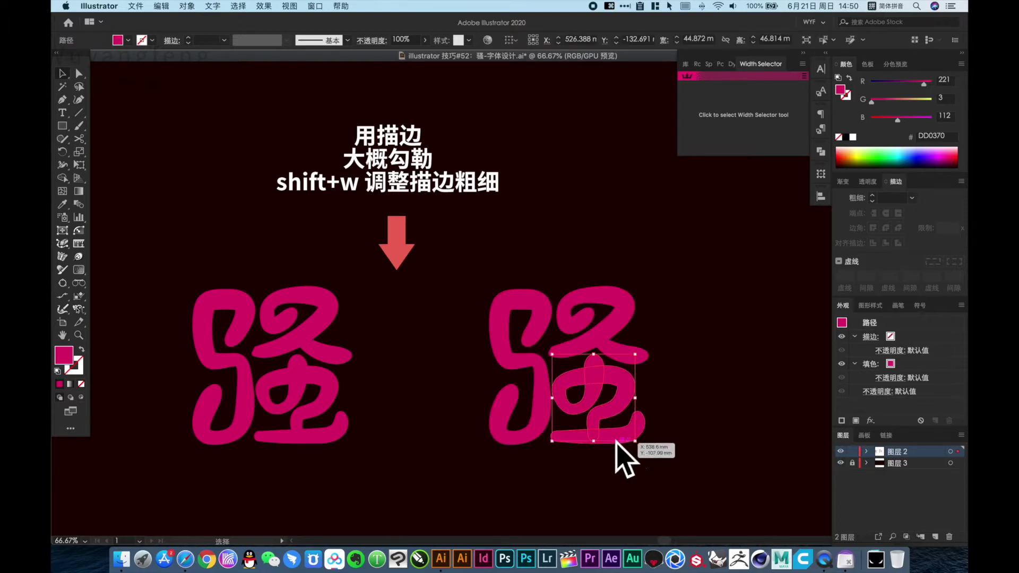
{"action": "left_click_drag", "start_coordinate": [433, 256], "coordinate": [679, 485]}
{"action": "left_click_drag", "start_coordinate": [466, 287], "coordinate": [478, 317]}
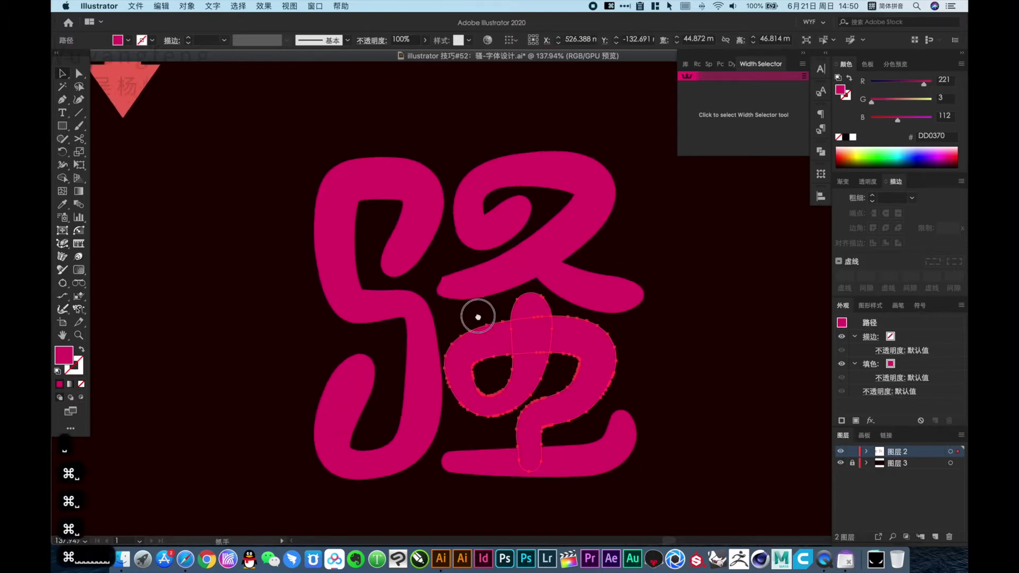
{"action": "left_click_drag", "start_coordinate": [281, 123], "coordinate": [690, 505]}
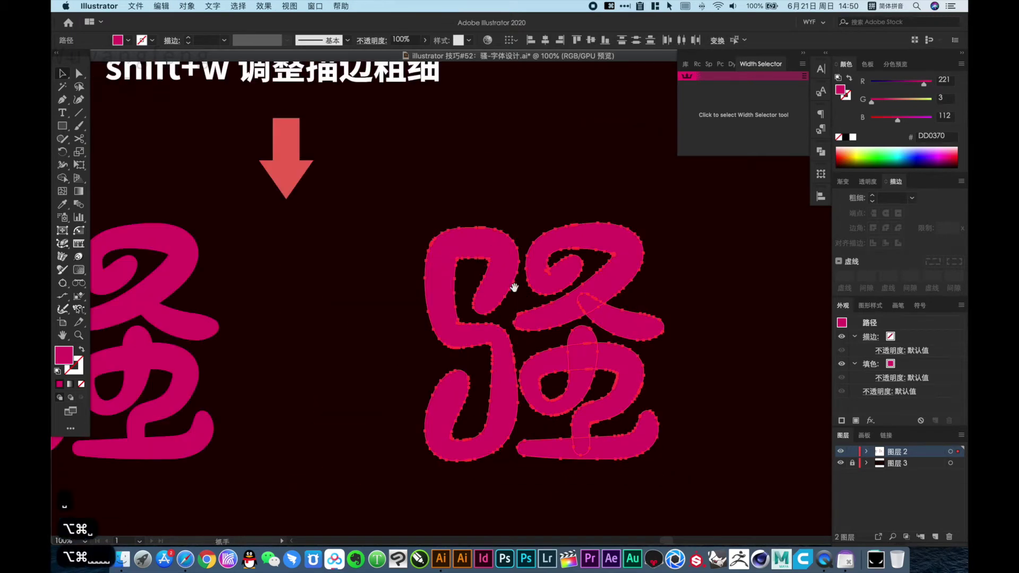
{"action": "left_click_drag", "start_coordinate": [514, 287], "coordinate": [508, 311]}
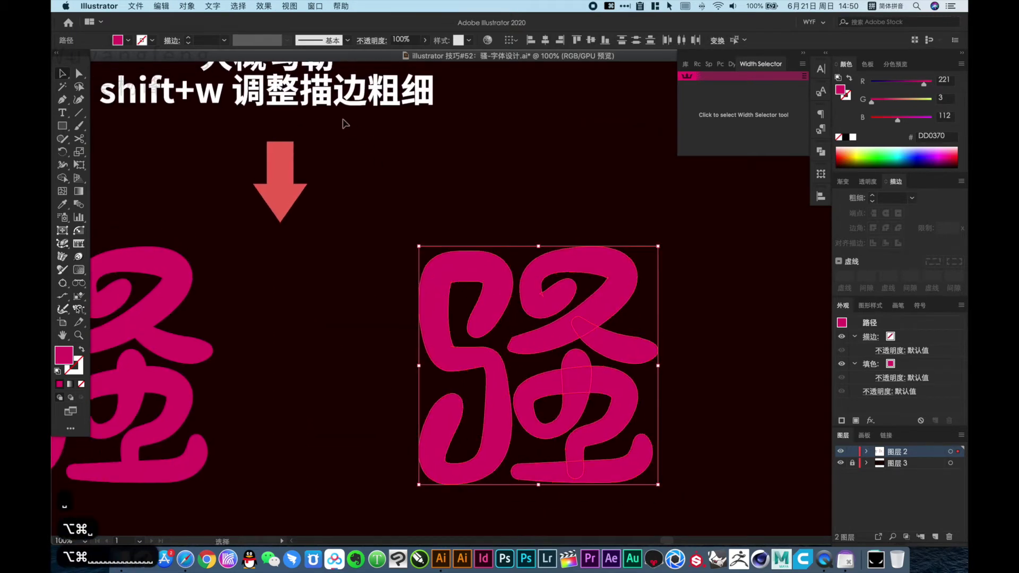
- Place a copy of the stroke caption above the outlined lettering and replace its text with 清理多余描点
{"action": "left_click_drag", "start_coordinate": [319, 98], "coordinate": [599, 176]}
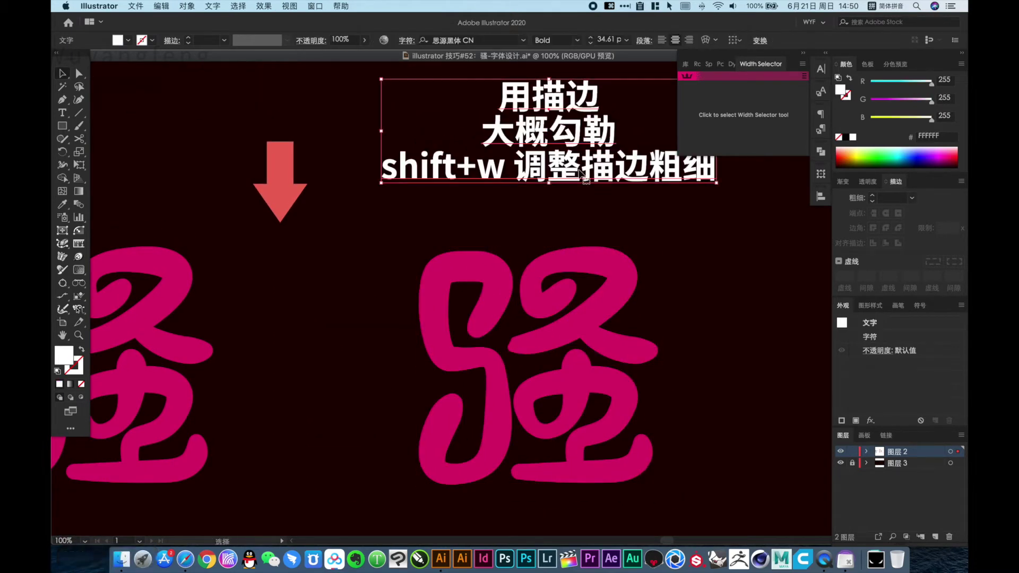
{"action": "triple_click", "coordinate": [585, 179]}
{"action": "key", "text": "super+a"}
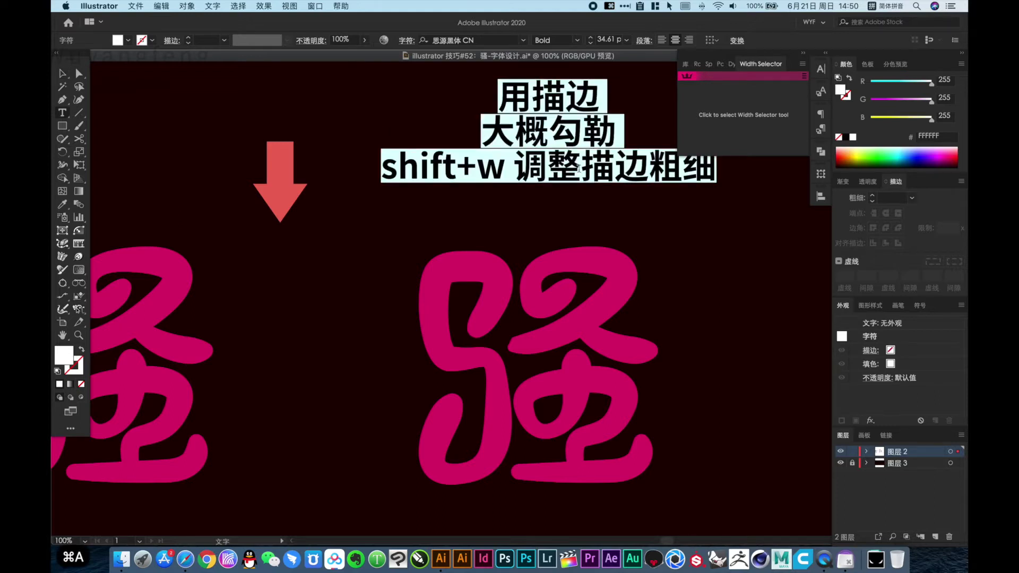
{"action": "type", "text": "qingl duo"}
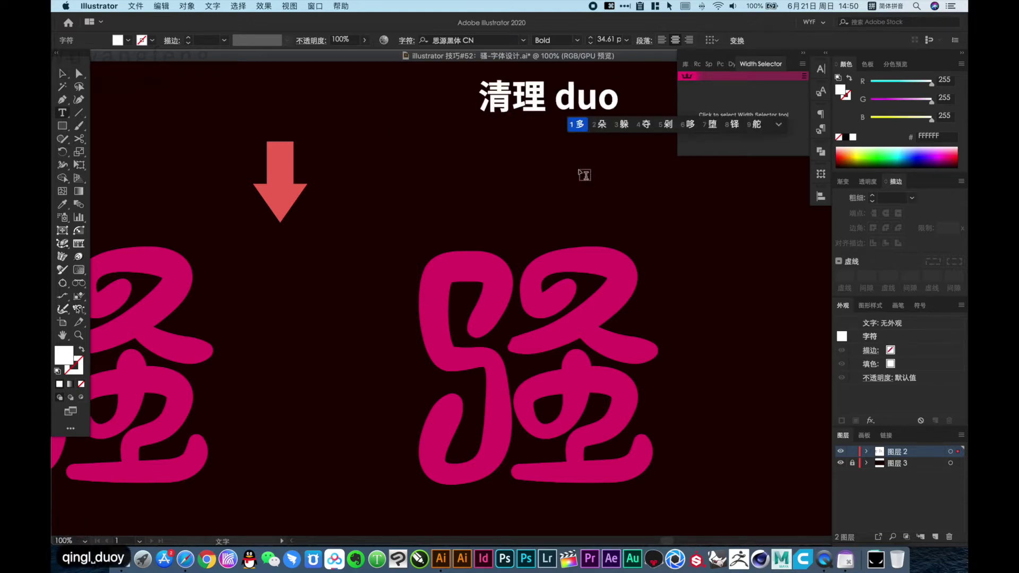
{"action": "type", "text": "yu miaod"}
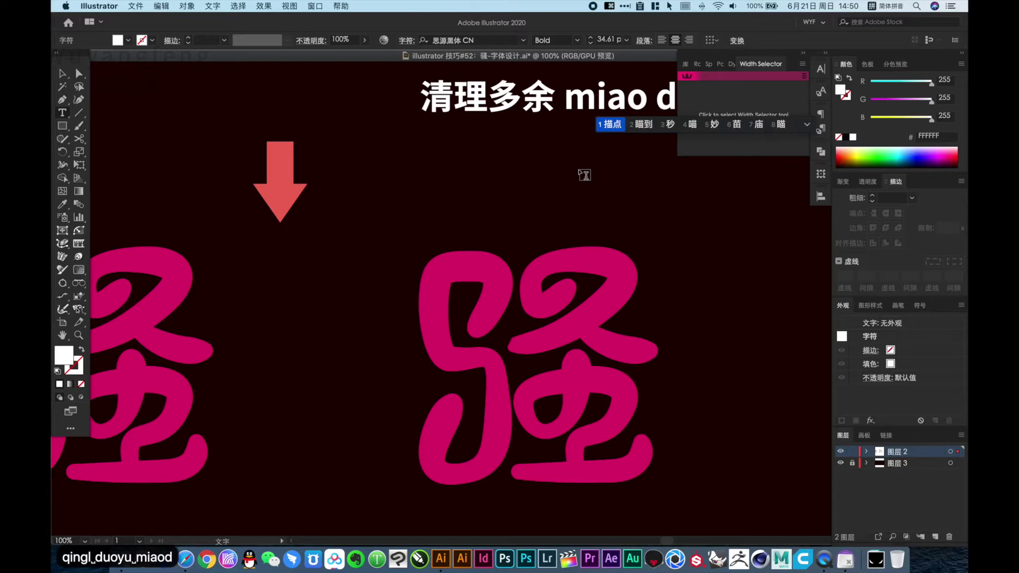
{"action": "key", "text": "space"}
{"action": "key", "text": "Escape"}
{"action": "left_click_drag", "start_coordinate": [516, 102], "coordinate": [500, 150]}
{"action": "left_click", "coordinate": [596, 205]}
- Remove surplus anchor points across the whole outlined lettering with the Smart Remove Brush Tool
{"action": "left_click_drag", "start_coordinate": [744, 526], "coordinate": [746, 526]}
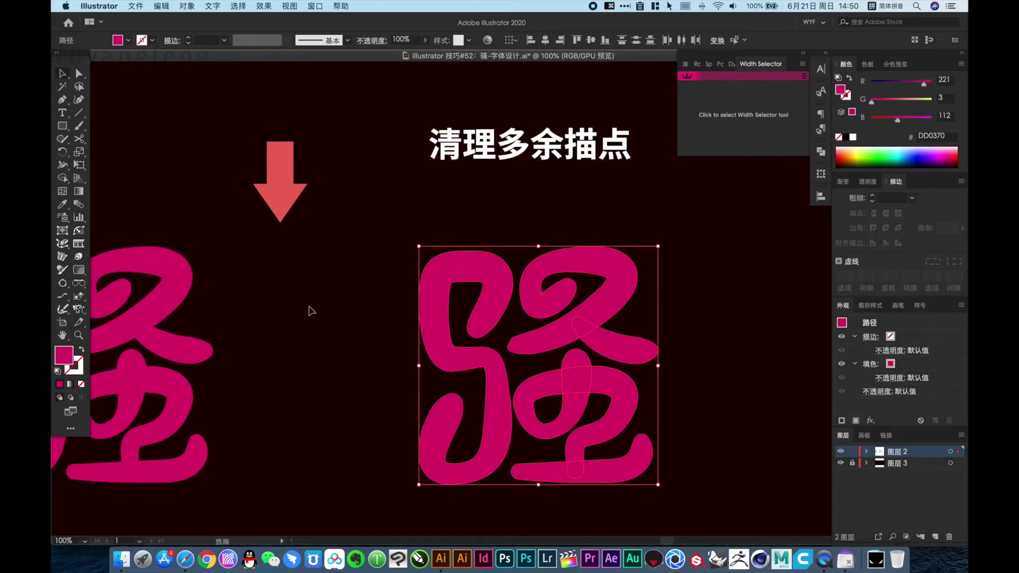
{"action": "left_click", "coordinate": [62, 246]}
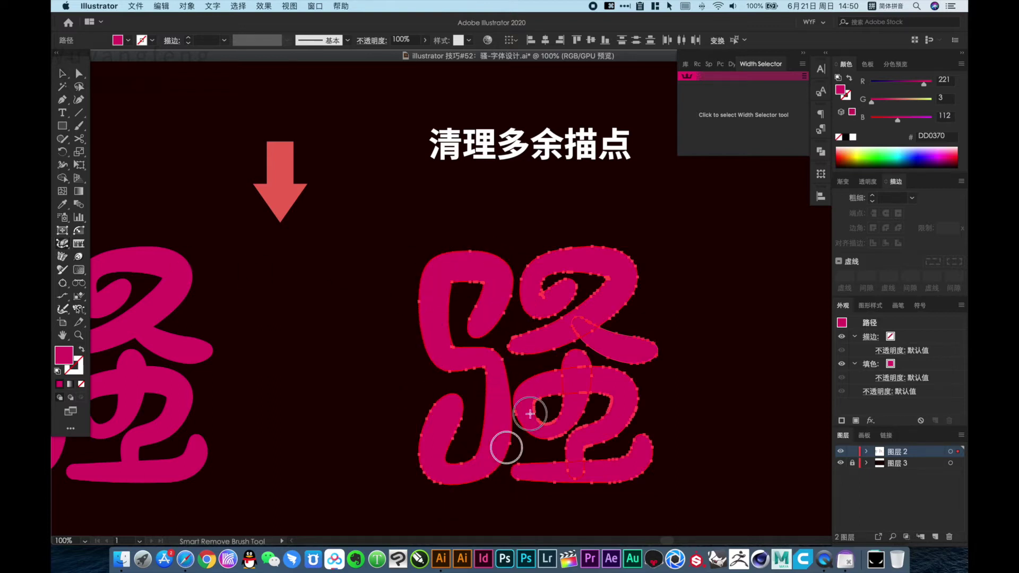
{"action": "mouse_move", "coordinate": [553, 497]}
{"action": "left_mouse_down"}
{"action": "mouse_move", "coordinate": [659, 445]}
{"action": "mouse_move", "coordinate": [592, 486]}
{"action": "mouse_move", "coordinate": [538, 488]}
{"action": "mouse_move", "coordinate": [616, 406]}
{"action": "mouse_move", "coordinate": [549, 386]}
{"action": "mouse_move", "coordinate": [559, 363]}
{"action": "mouse_move", "coordinate": [536, 355]}
{"action": "mouse_move", "coordinate": [619, 335]}
{"action": "mouse_move", "coordinate": [472, 335]}
{"action": "mouse_move", "coordinate": [538, 334]}
{"action": "mouse_move", "coordinate": [536, 357]}
{"action": "mouse_move", "coordinate": [628, 274]}
{"action": "mouse_move", "coordinate": [613, 244]}
{"action": "mouse_move", "coordinate": [552, 249]}
{"action": "mouse_move", "coordinate": [625, 256]}
{"action": "mouse_move", "coordinate": [644, 275]}
{"action": "mouse_move", "coordinate": [601, 291]}
{"action": "mouse_move", "coordinate": [617, 292]}
{"action": "mouse_move", "coordinate": [606, 315]}
{"action": "mouse_move", "coordinate": [646, 362]}
{"action": "mouse_move", "coordinate": [542, 324]}
{"action": "mouse_move", "coordinate": [475, 349]}
{"action": "mouse_move", "coordinate": [530, 425]}
{"action": "mouse_move", "coordinate": [637, 437]}
{"action": "mouse_move", "coordinate": [609, 464]}
{"action": "mouse_move", "coordinate": [398, 459]}
{"action": "mouse_move", "coordinate": [458, 319]}
{"action": "mouse_move", "coordinate": [429, 313]}
{"action": "mouse_move", "coordinate": [494, 277]}
{"action": "left_mouse_up"}
{"action": "mouse_move", "coordinate": [388, 219]}
{"action": "left_mouse_down"}
{"action": "mouse_move", "coordinate": [405, 246]}
{"action": "mouse_move", "coordinate": [737, 434]}
{"action": "left_mouse_up"}
{"action": "left_click_drag", "start_coordinate": [598, 356], "coordinate": [599, 330]}
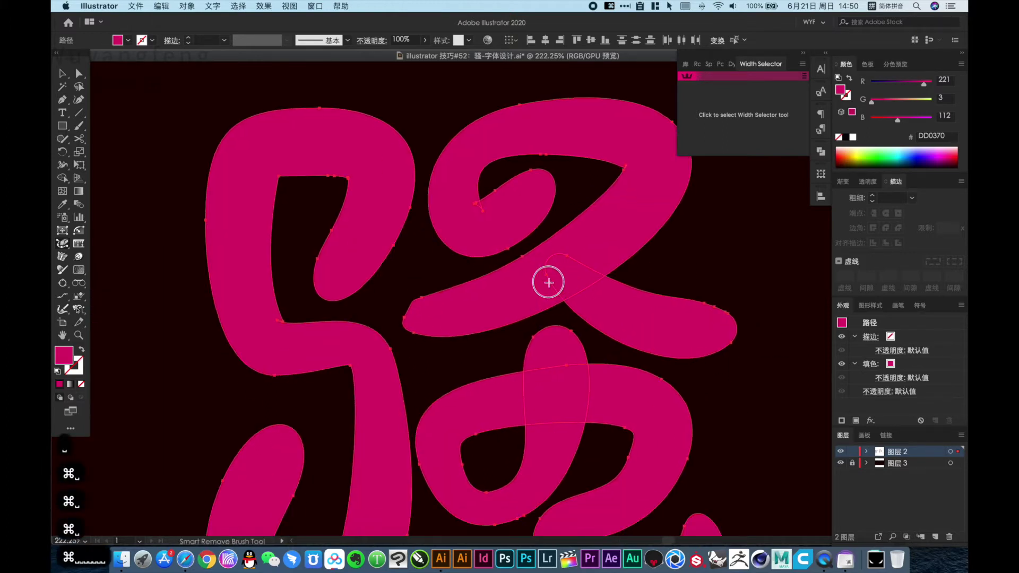
- Unite the spiral upper-right stroke with Pathfinder and delete the tiny leftover fragment inside its inner hook
{"action": "key", "text": "a"}
{"action": "left_click", "coordinate": [705, 256]}
{"action": "left_click", "coordinate": [628, 231]}
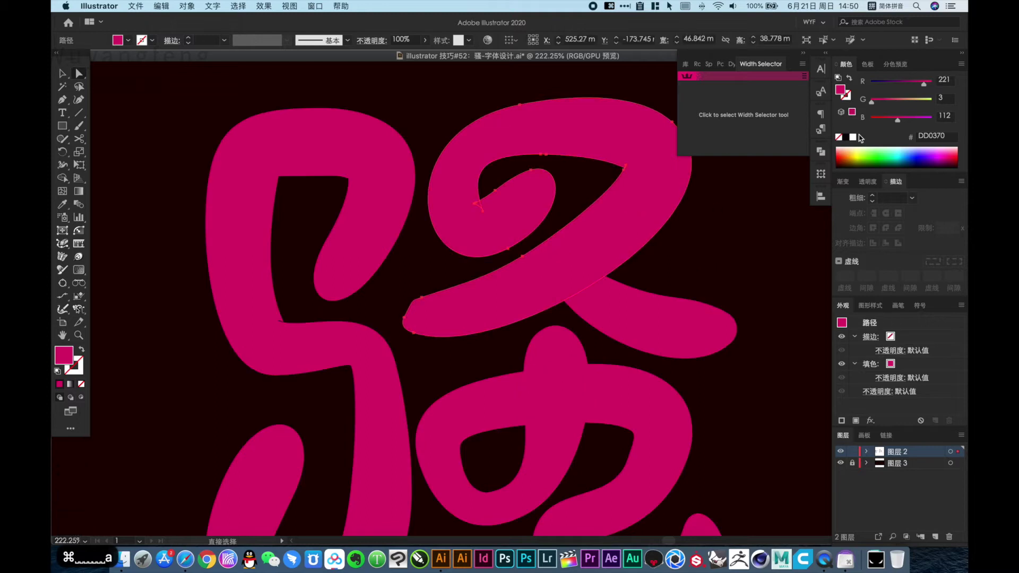
{"action": "left_click", "coordinate": [803, 57]}
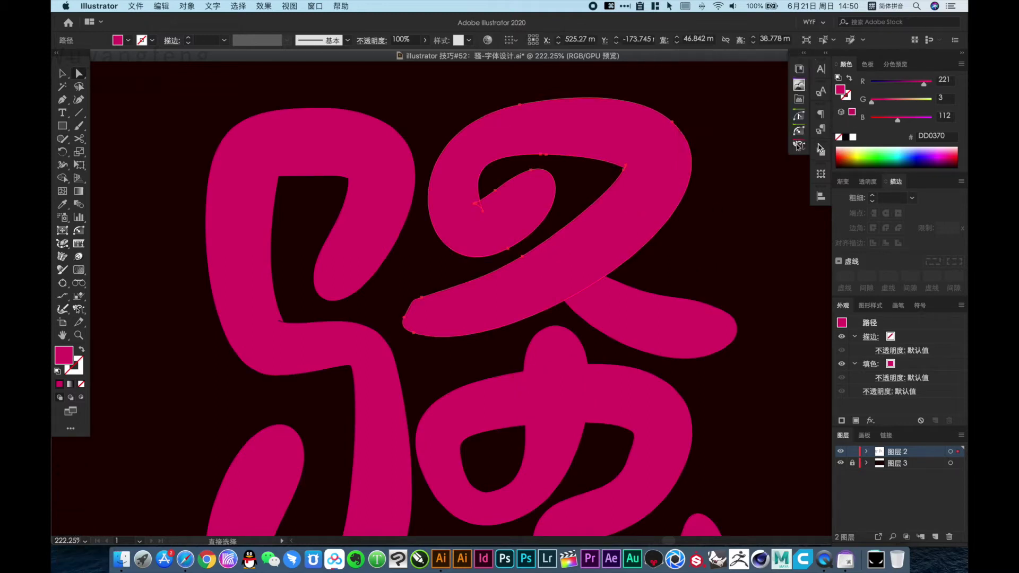
{"action": "left_click", "coordinate": [821, 153]}
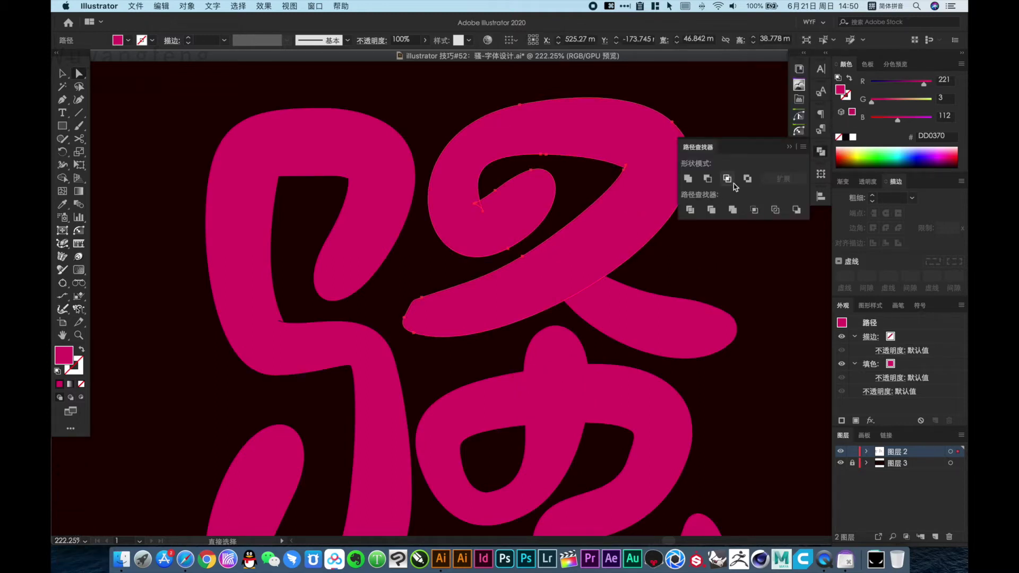
{"action": "left_click", "coordinate": [687, 179]}
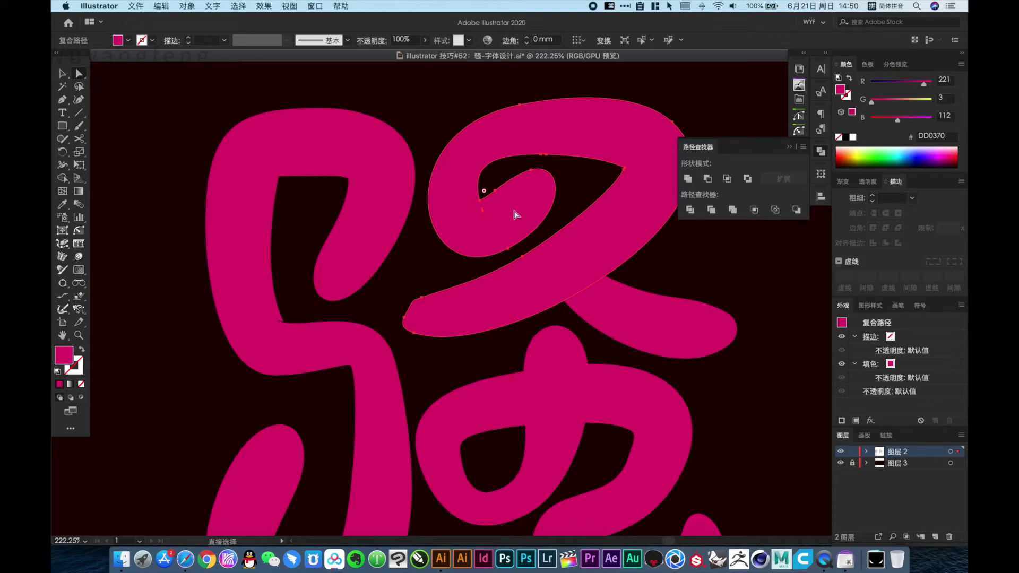
{"action": "left_click", "coordinate": [566, 207]}
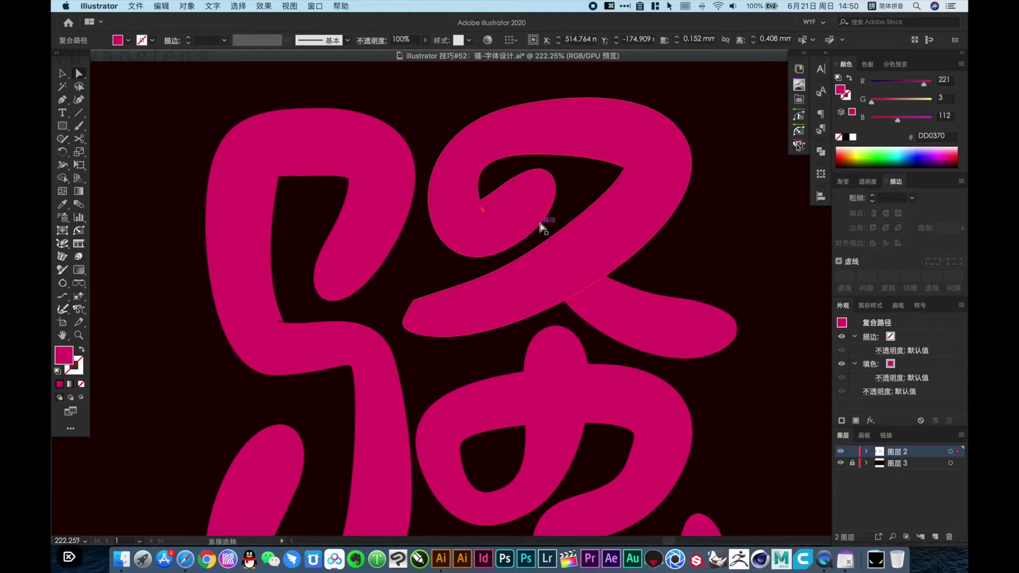
- Move the stray anchor point at the left component's lower inner corner into the filled area to close the notch
{"action": "left_click", "coordinate": [388, 229]}
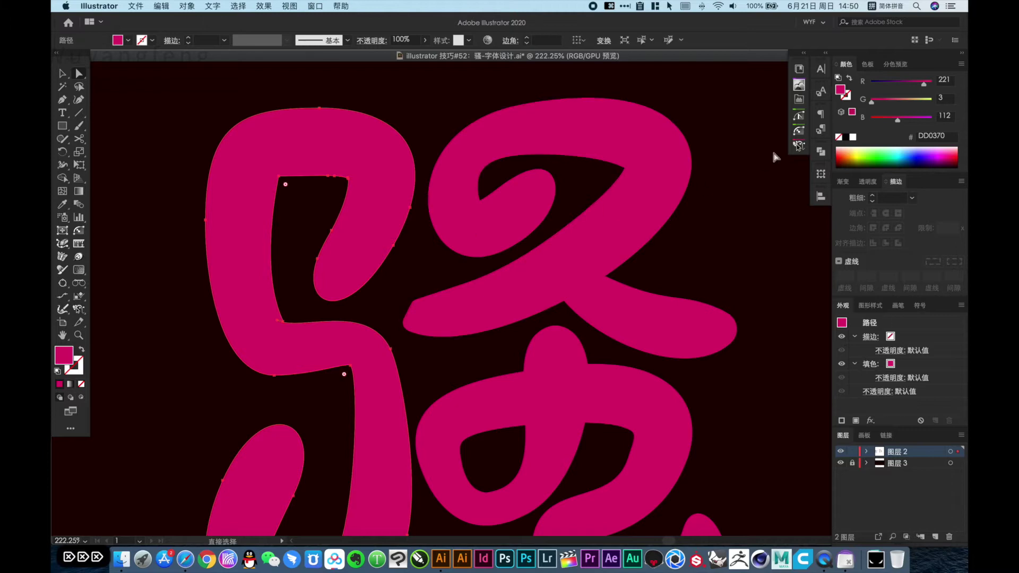
{"action": "left_click", "coordinate": [821, 151]}
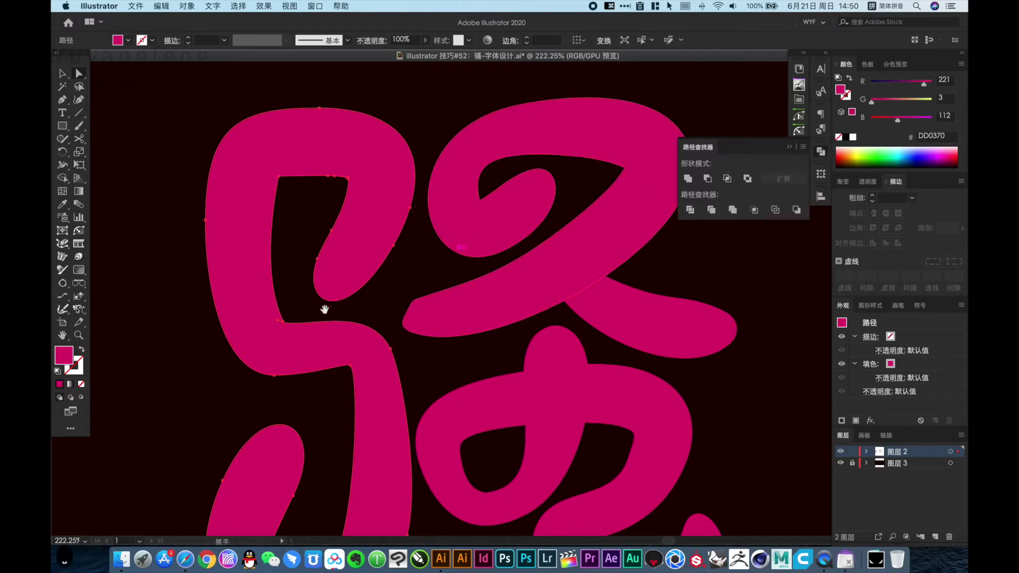
{"action": "left_click", "coordinate": [297, 317]}
{"action": "left_click_drag", "start_coordinate": [253, 301], "coordinate": [309, 351]}
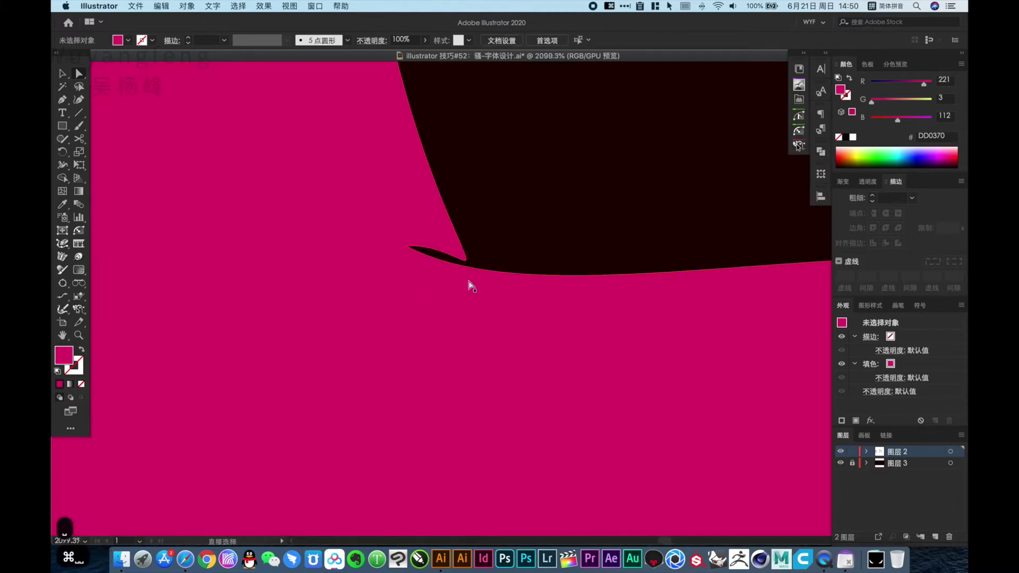
{"action": "left_click", "coordinate": [464, 260]}
{"action": "left_click_drag", "start_coordinate": [463, 261], "coordinate": [474, 287]}
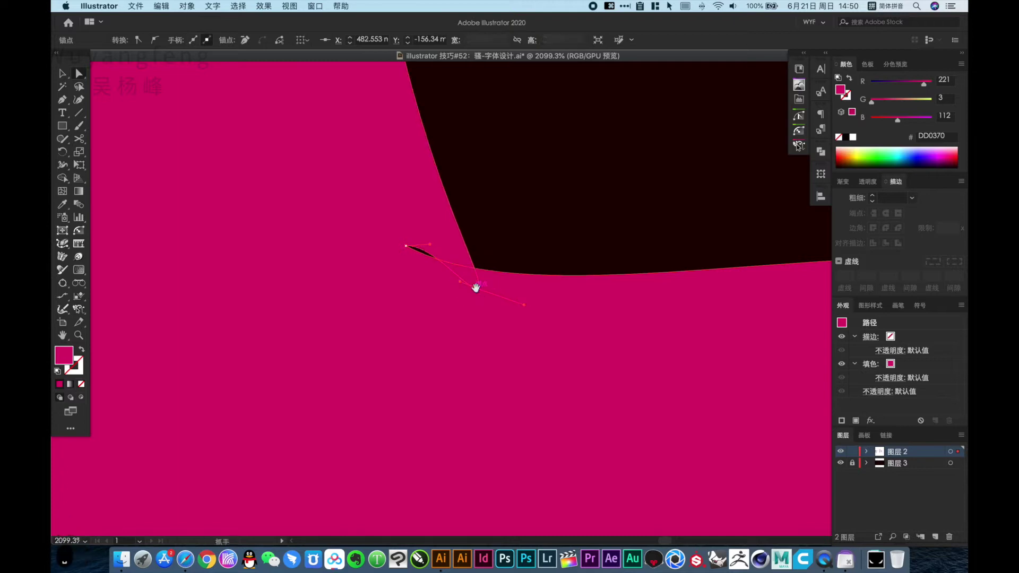
{"action": "left_click", "coordinate": [465, 282], "text": "alt+super"}
{"action": "left_click", "coordinate": [465, 282], "text": "alt+super"}
{"action": "left_click", "coordinate": [458, 346]}
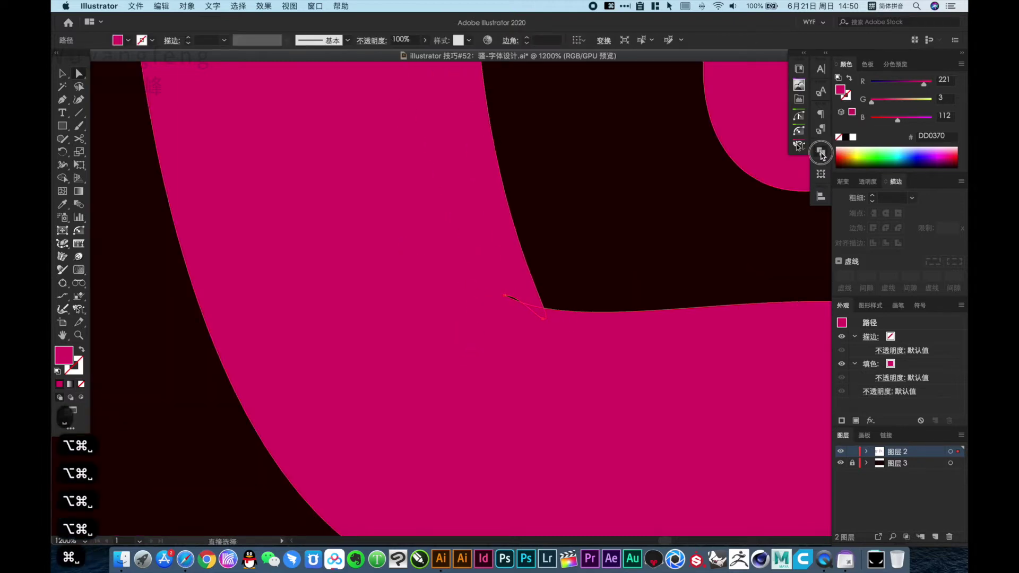
- Merge the overlap at the left component's inner corner with Pathfinder and Shape Builder, and remove its surplus anchor points
{"action": "left_click", "coordinate": [822, 154]}
{"action": "left_click", "coordinate": [707, 176]}
{"action": "left_click", "coordinate": [518, 303], "text": "alt+super"}
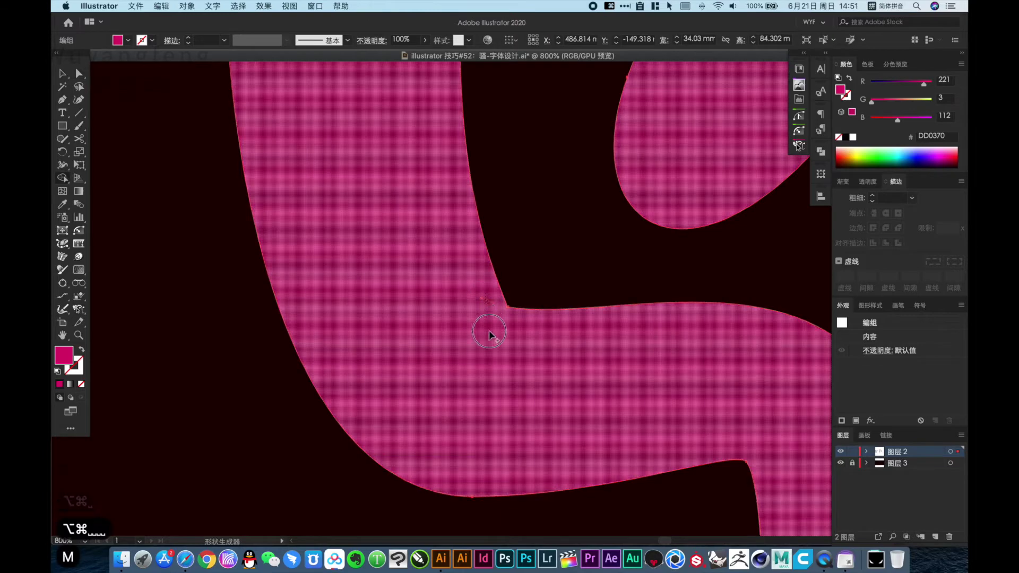
{"action": "left_click", "coordinate": [537, 255], "text": "alt+super"}
{"action": "left_click", "coordinate": [540, 256], "text": "alt+super"}
{"action": "left_click", "coordinate": [542, 256], "text": "alt+super"}
{"action": "left_click_drag", "start_coordinate": [518, 247], "coordinate": [303, 77]}
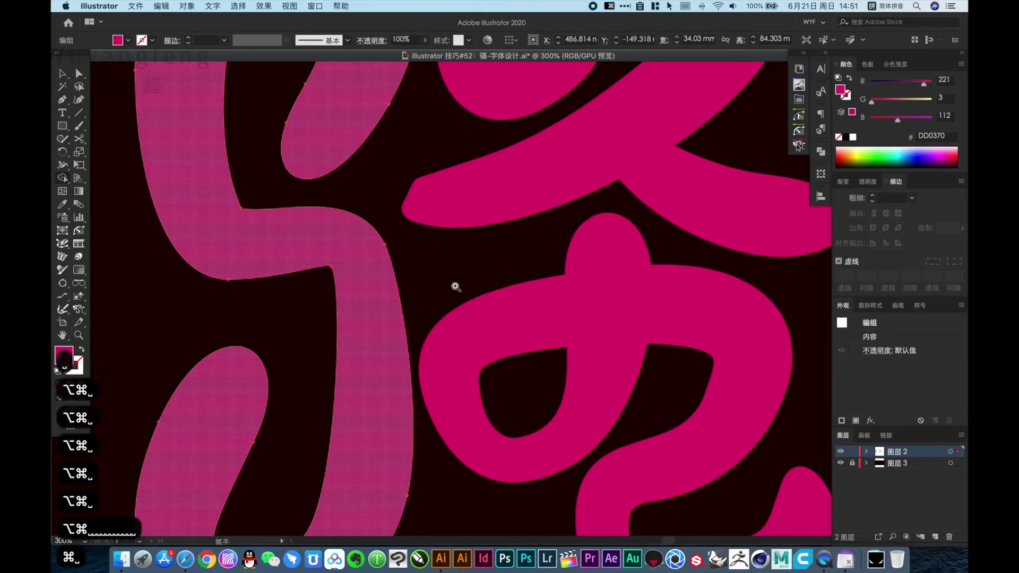
{"action": "left_click", "coordinate": [455, 287], "text": "alt+super"}
{"action": "left_click_drag", "start_coordinate": [298, 155], "coordinate": [383, 234]}
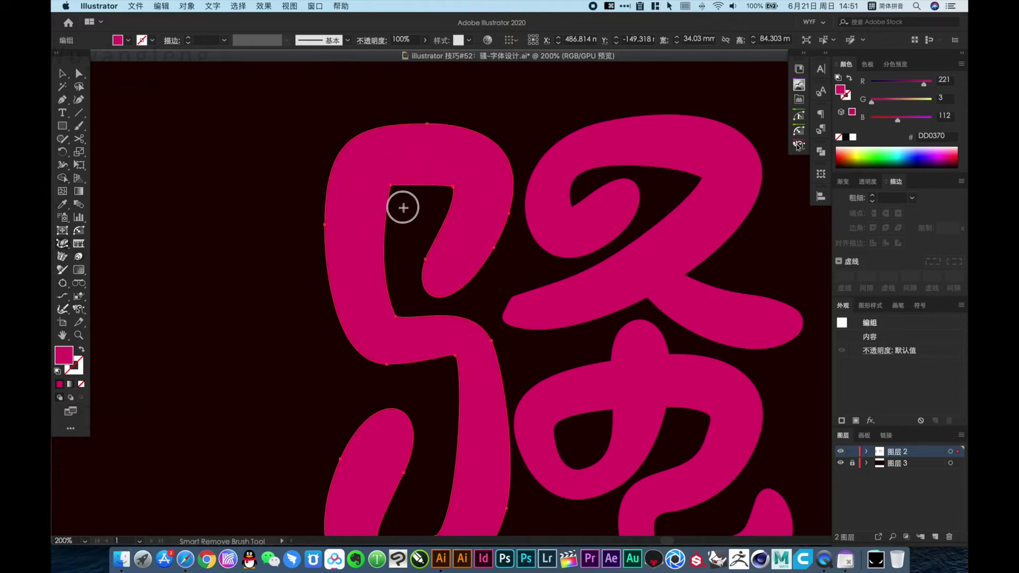
{"action": "key", "text": "a"}
{"action": "left_click", "coordinate": [391, 189]}
{"action": "left_click_drag", "start_coordinate": [395, 196], "coordinate": [399, 198]}
{"action": "key", "text": "super+z"}
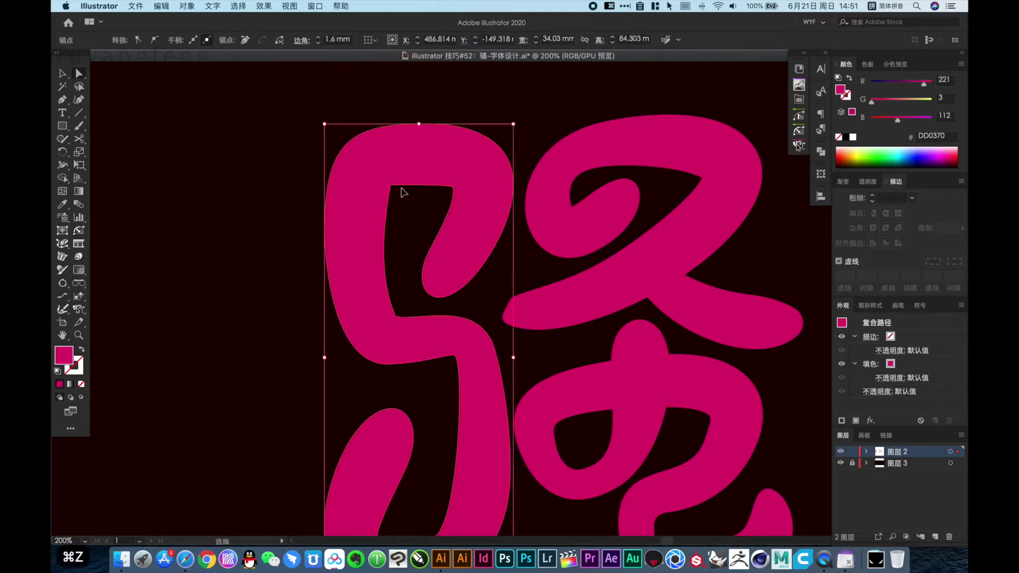
- Round the left component's inner corners with live corners, about 2.32 mm on the upper one and about 3.14 mm on the lower one
{"action": "left_click", "coordinate": [391, 186]}
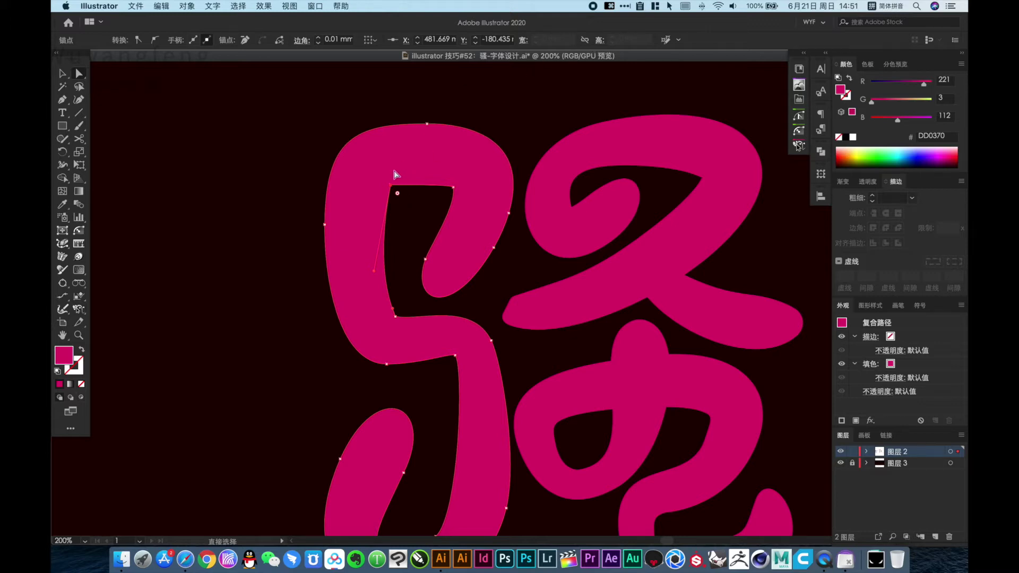
{"action": "left_click", "coordinate": [302, 42]}
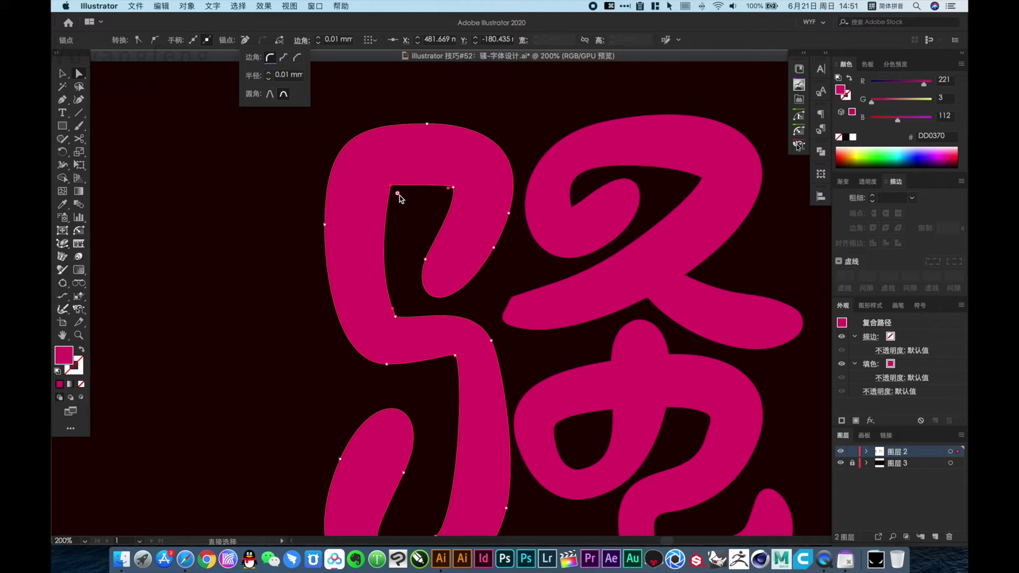
{"action": "left_click_drag", "start_coordinate": [400, 195], "coordinate": [401, 200]}
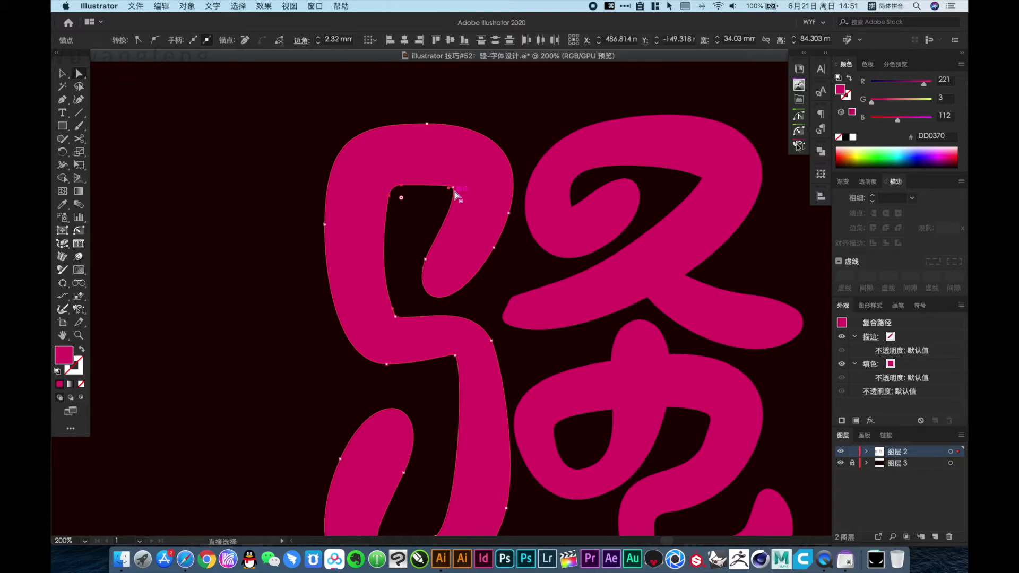
{"action": "left_click", "coordinate": [395, 318]}
{"action": "left_click_drag", "start_coordinate": [403, 308], "coordinate": [409, 302]}
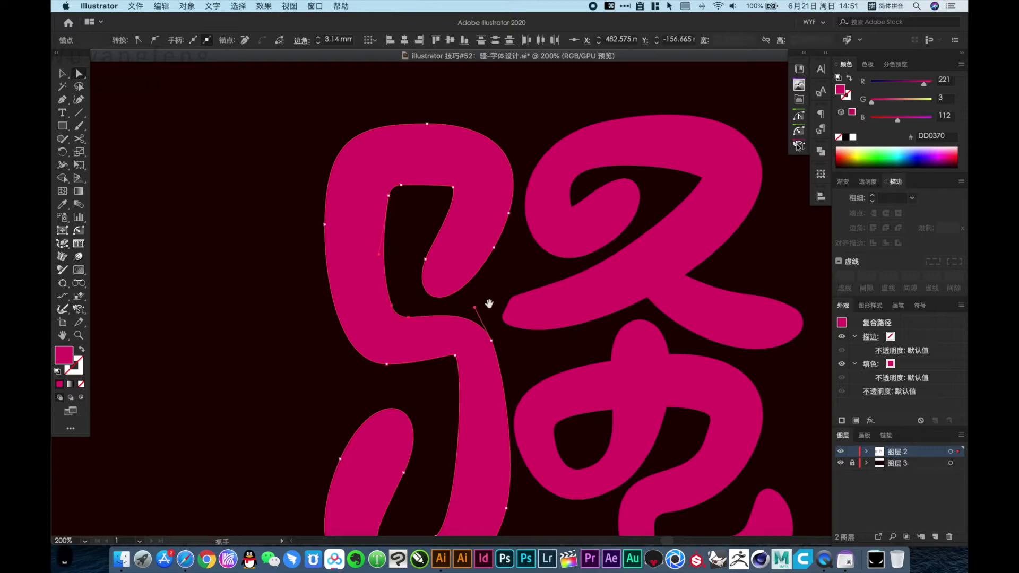
- Remove the surplus anchor points at the lower-left tip of the spiral stroke with the Smart Remove Brush Tool and deselect it
{"action": "left_click_drag", "start_coordinate": [478, 312], "coordinate": [470, 195]}
{"action": "left_click_drag", "start_coordinate": [503, 329], "coordinate": [458, 464]}
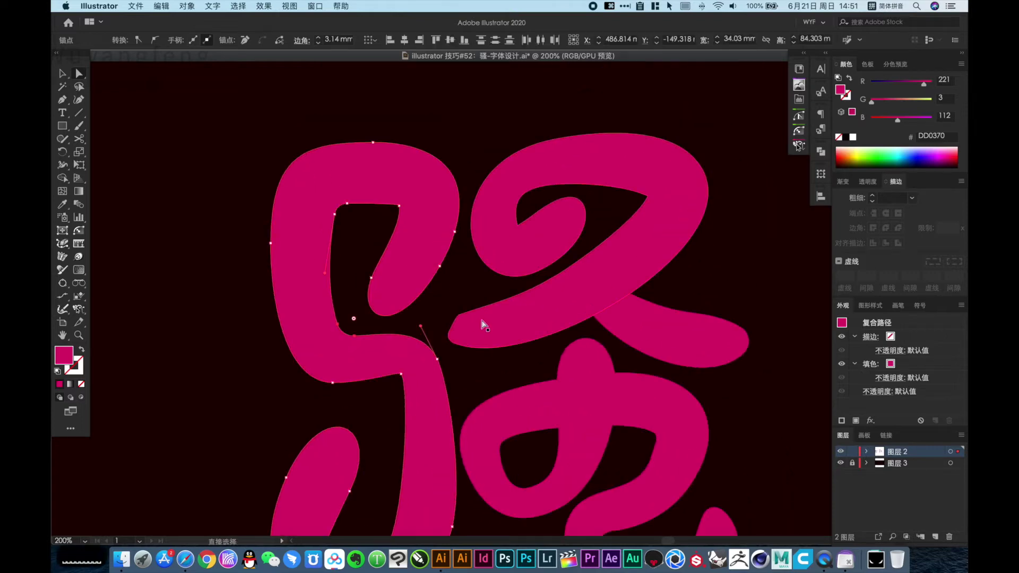
{"action": "key", "text": "a"}
{"action": "left_click", "coordinate": [454, 320]}
{"action": "scroll", "coordinate": [471, 332], "scroll_direction": "up", "scroll_amount": 1}
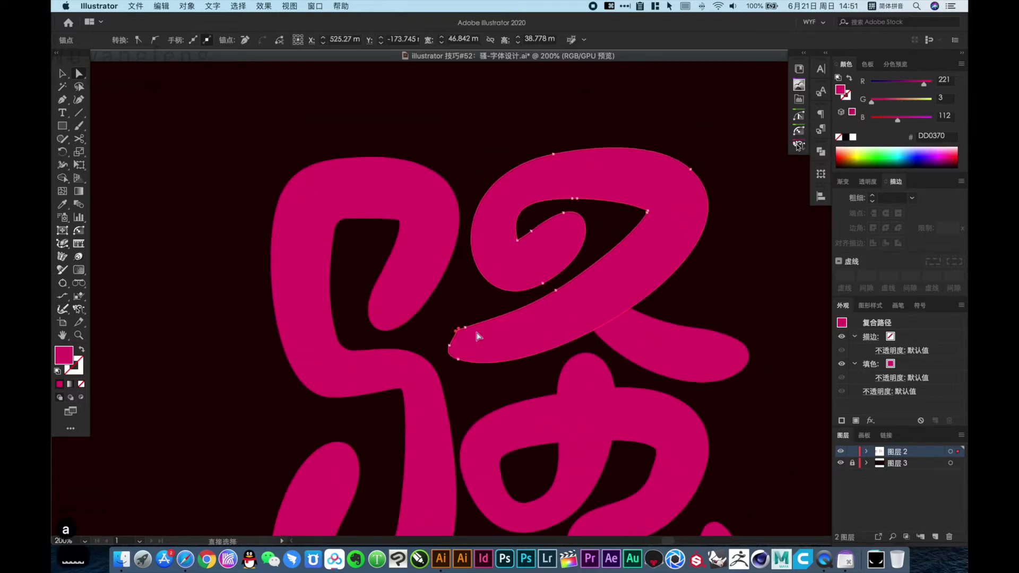
{"action": "left_click", "coordinate": [62, 245]}
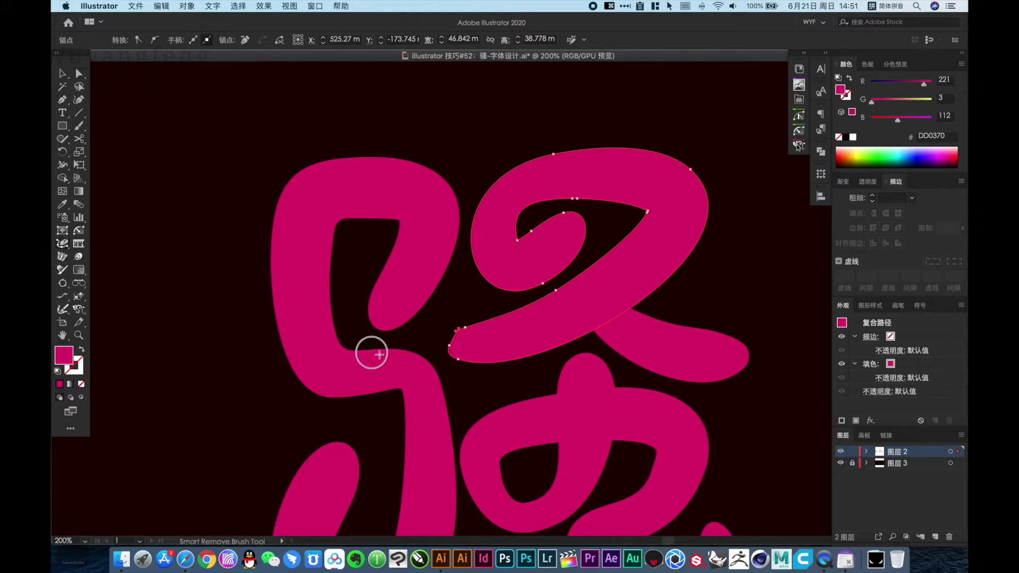
{"action": "left_click_drag", "start_coordinate": [445, 348], "coordinate": [446, 344]}
{"action": "left_click", "coordinate": [446, 346], "text": "super"}
- Add a Pen tool anchor point on the underside of the spiral stroke's tail and smooth its tip with the Smart Remove Brush Tool
{"action": "left_click_drag", "start_coordinate": [582, 304], "coordinate": [551, 321]}
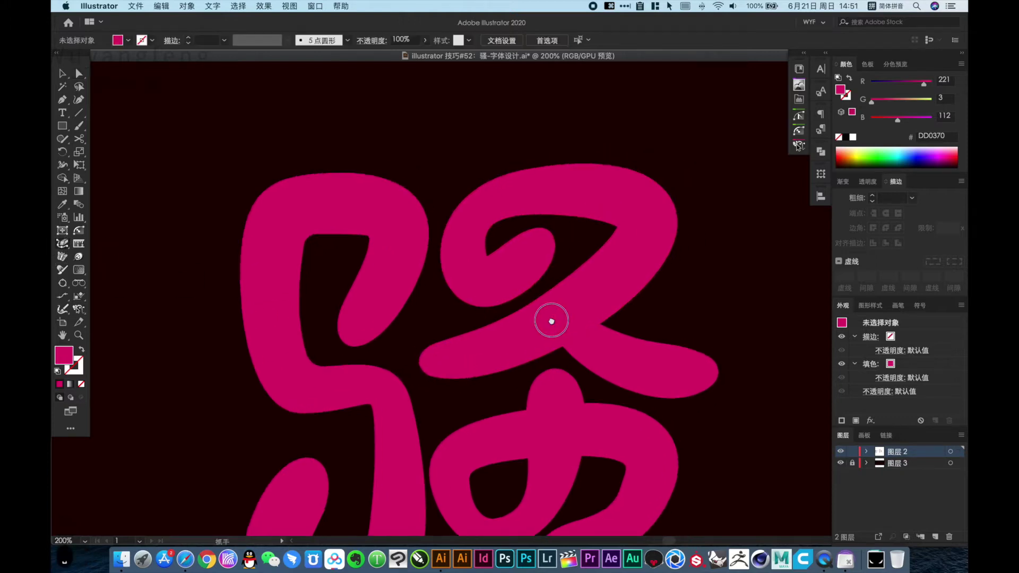
{"action": "key", "text": "a"}
{"action": "left_click", "coordinate": [461, 377]}
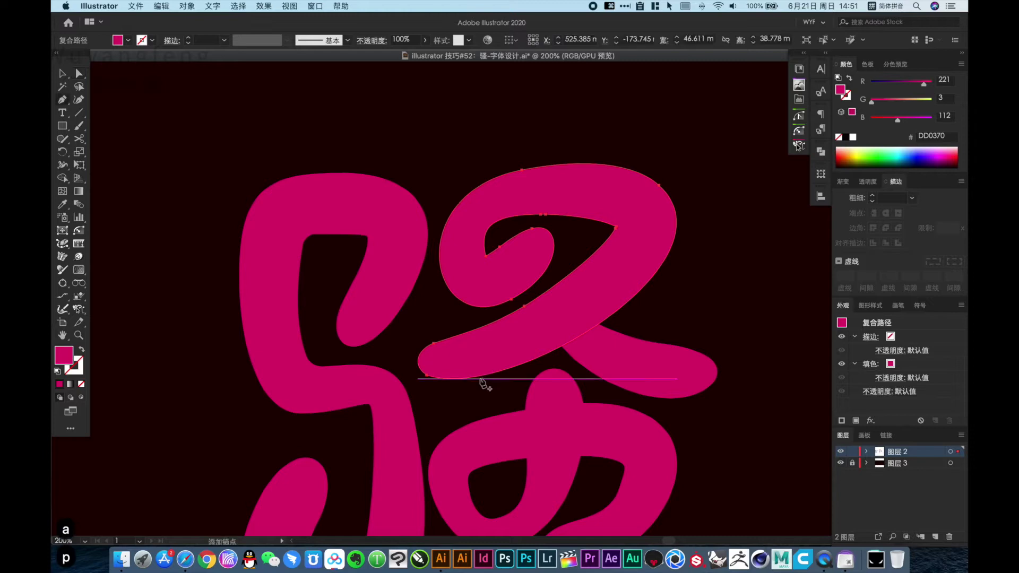
{"action": "left_click", "coordinate": [481, 379]}
{"action": "key", "text": "p"}
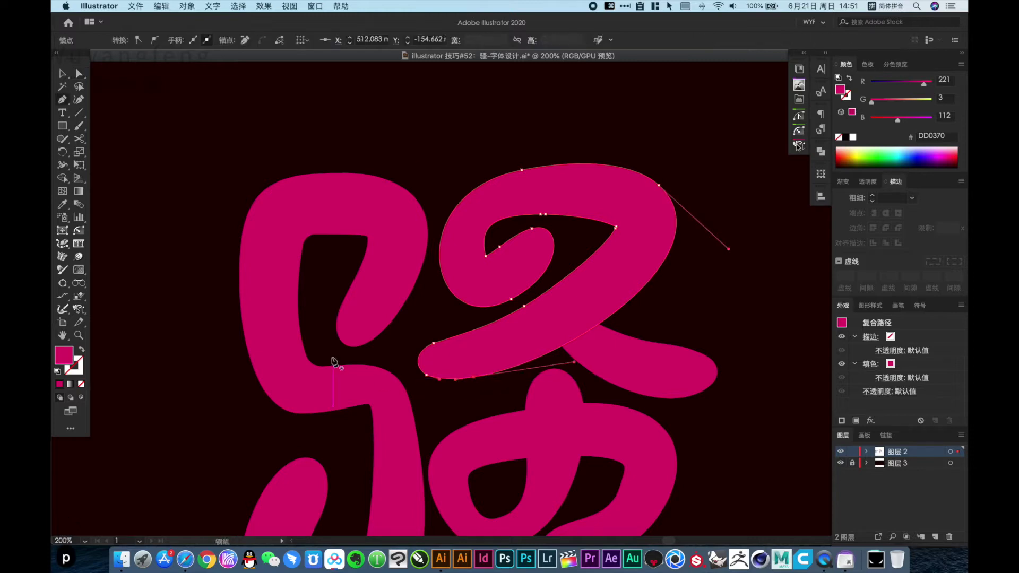
{"action": "left_click", "coordinate": [63, 246]}
{"action": "left_click_drag", "start_coordinate": [471, 380], "coordinate": [433, 381]}
- Round the spiral stroke's inner corners, about 1.85 mm at the sharp right bend and about 1.12 mm in the hook
{"action": "left_click_drag", "start_coordinate": [550, 316], "coordinate": [508, 338]}
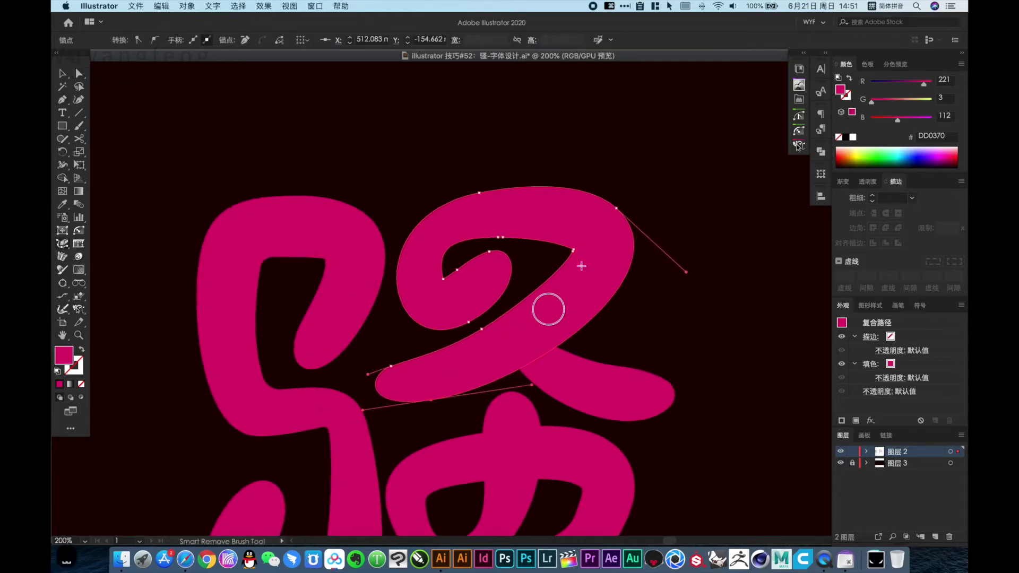
{"action": "key", "text": "a"}
{"action": "left_click", "coordinate": [572, 255]}
{"action": "left_click_drag", "start_coordinate": [564, 257], "coordinate": [558, 256]}
{"action": "left_click", "coordinate": [443, 278]}
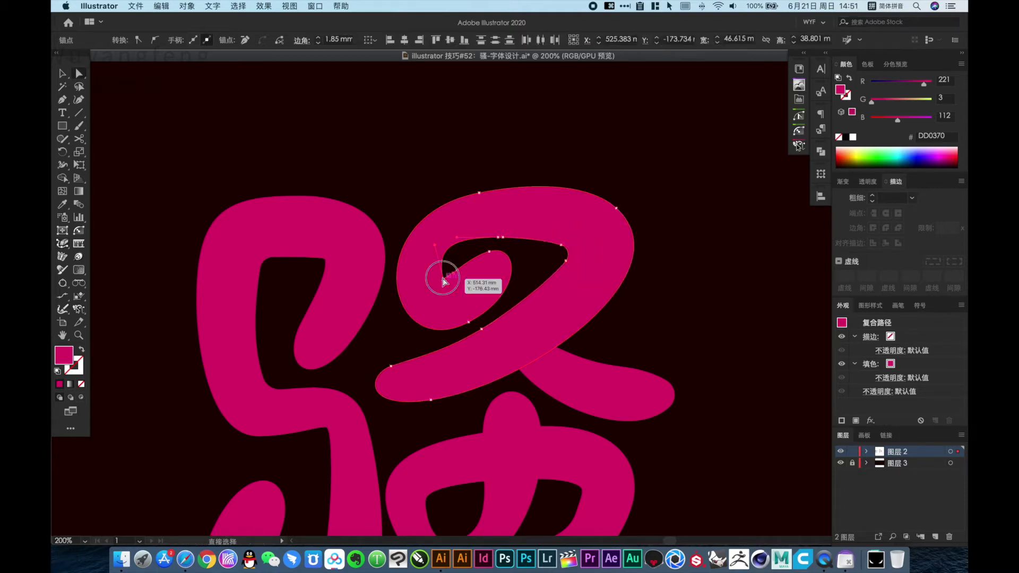
{"action": "left_click_drag", "start_coordinate": [446, 271], "coordinate": [448, 265]}
- Remove surplus anchor points around the spiral stroke's inner hook and upper inner edge with the Smart Remove Brush Tool
{"action": "left_click_drag", "start_coordinate": [515, 254], "coordinate": [512, 288]}
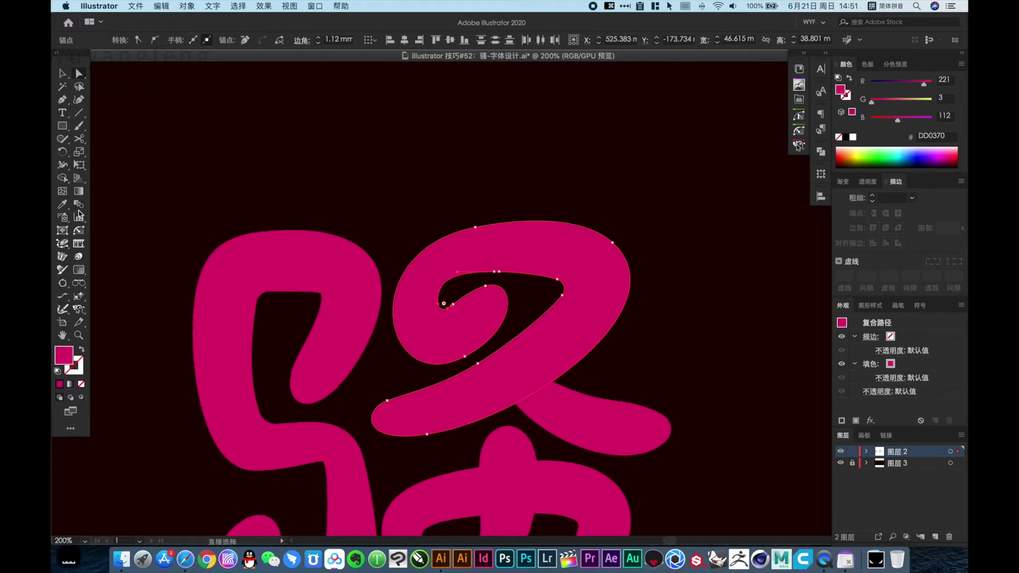
{"action": "left_click", "coordinate": [62, 243]}
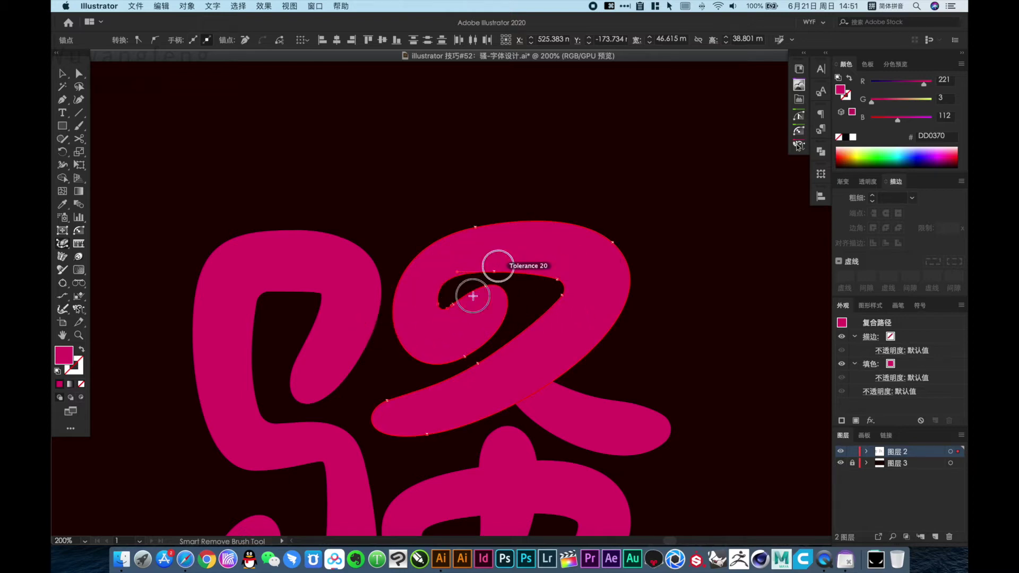
{"action": "key", "text": "space"}
{"action": "left_click_drag", "start_coordinate": [391, 233], "coordinate": [552, 401]}
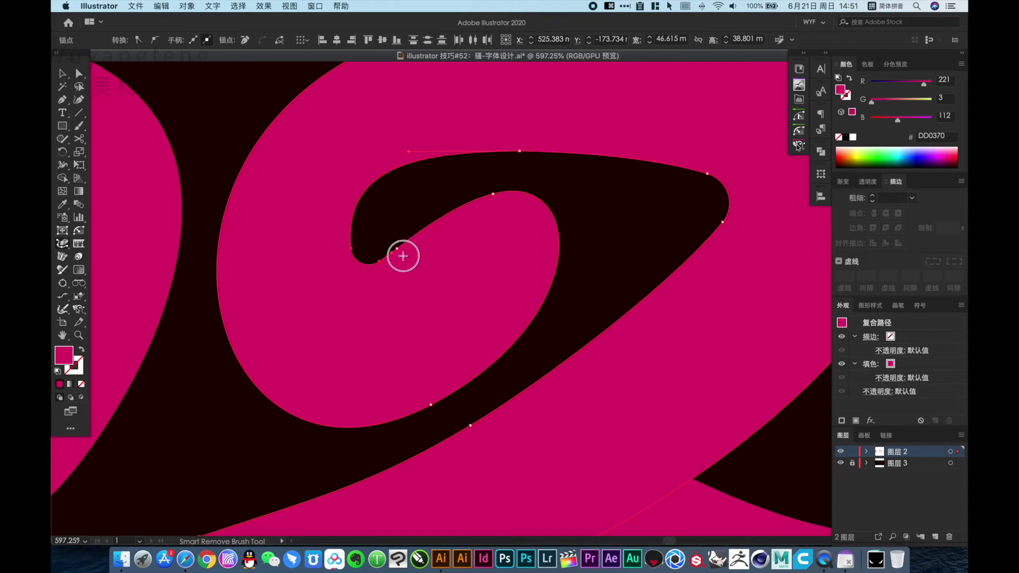
{"action": "left_click_drag", "start_coordinate": [404, 257], "coordinate": [418, 252]}
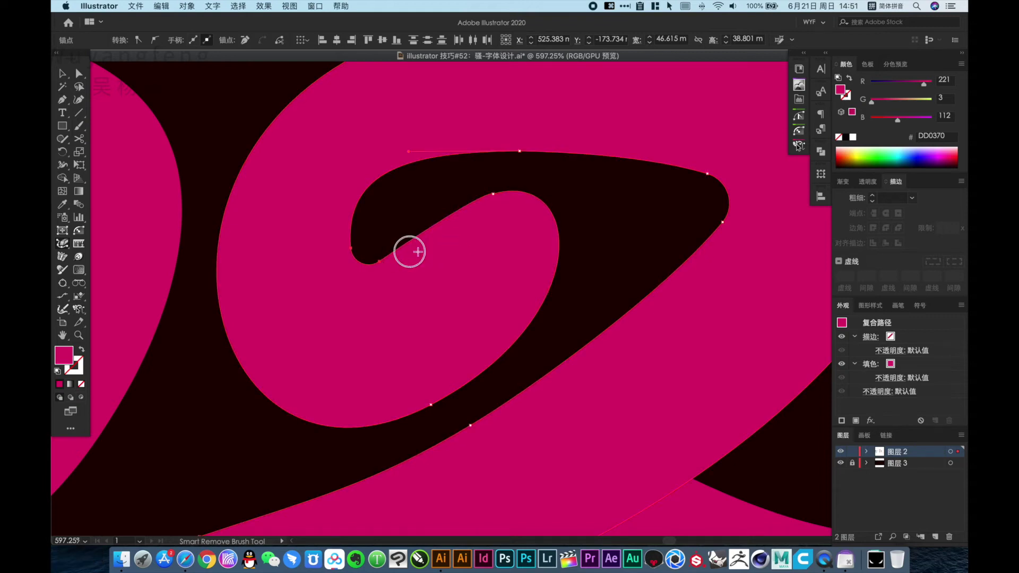
{"action": "left_click", "coordinate": [494, 199]}
{"action": "left_click", "coordinate": [508, 314], "text": "alt+super"}
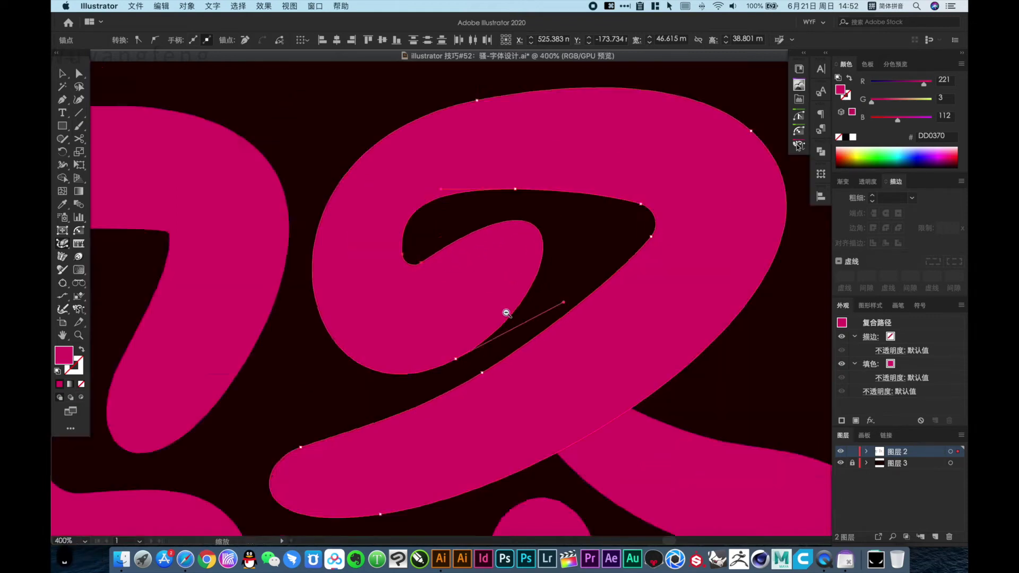
{"action": "left_click", "coordinate": [507, 313], "text": "alt+super"}
- Remove surplus anchor points along the lower outer edge of the looped stroke's left loop with the Smart Remove Brush Tool
{"action": "left_click_drag", "start_coordinate": [544, 317], "coordinate": [496, 226]}
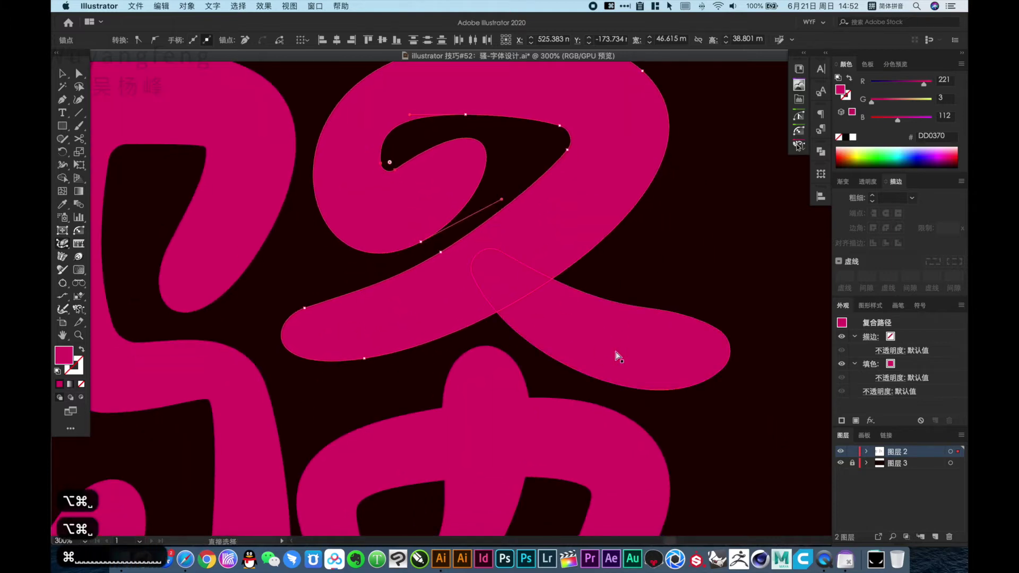
{"action": "left_click", "coordinate": [628, 354], "text": "super"}
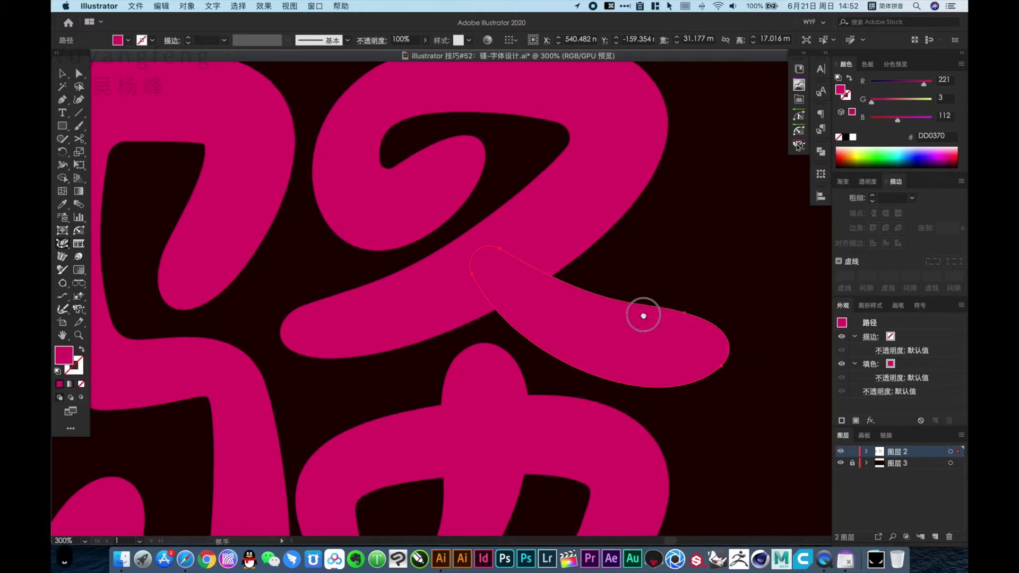
{"action": "scroll", "coordinate": [644, 312], "scroll_direction": "down", "scroll_amount": 5}
{"action": "left_click", "coordinate": [539, 303], "text": "super"}
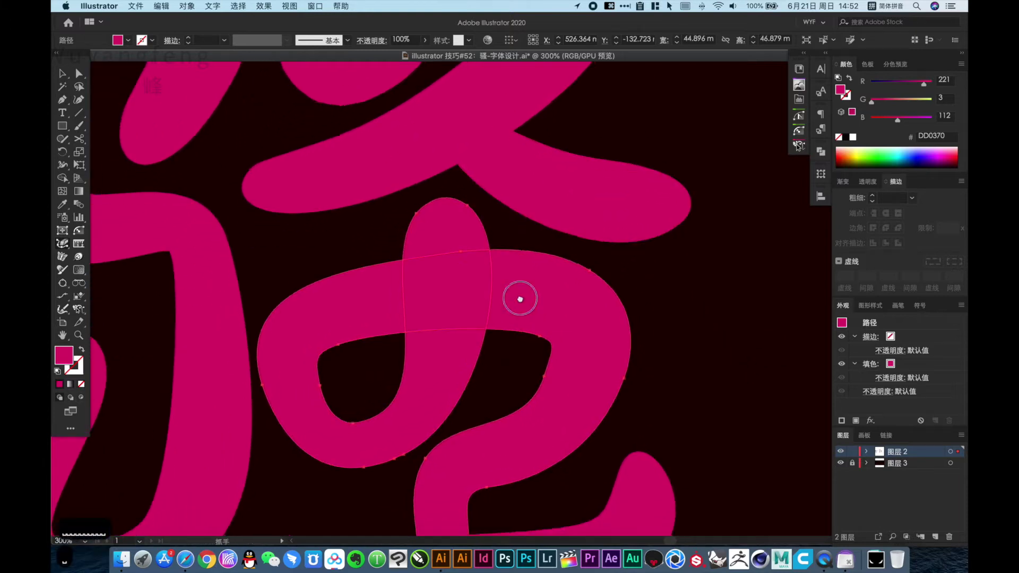
{"action": "scroll", "coordinate": [518, 295], "scroll_direction": "down", "scroll_amount": 2}
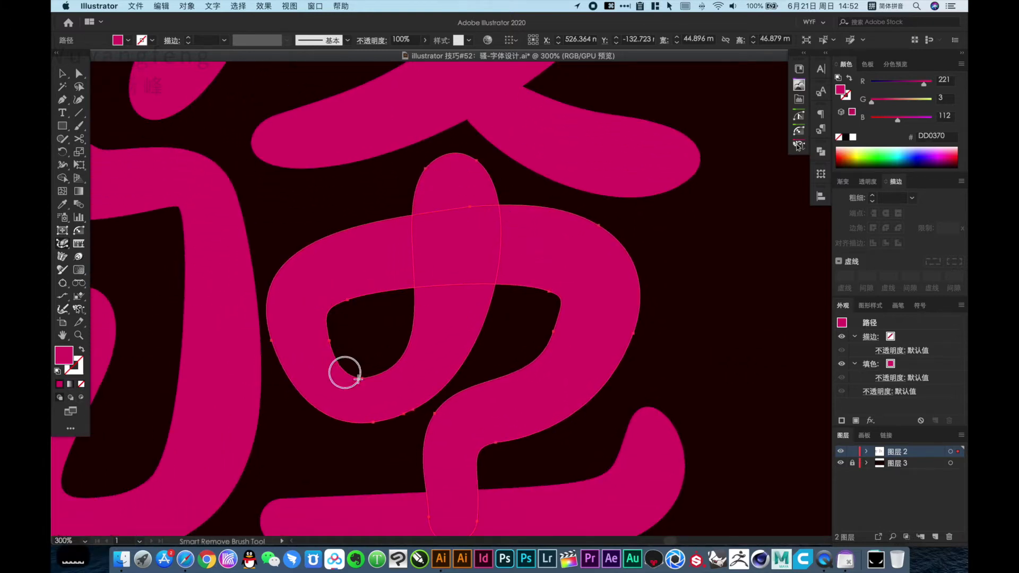
{"action": "left_click", "coordinate": [405, 412]}
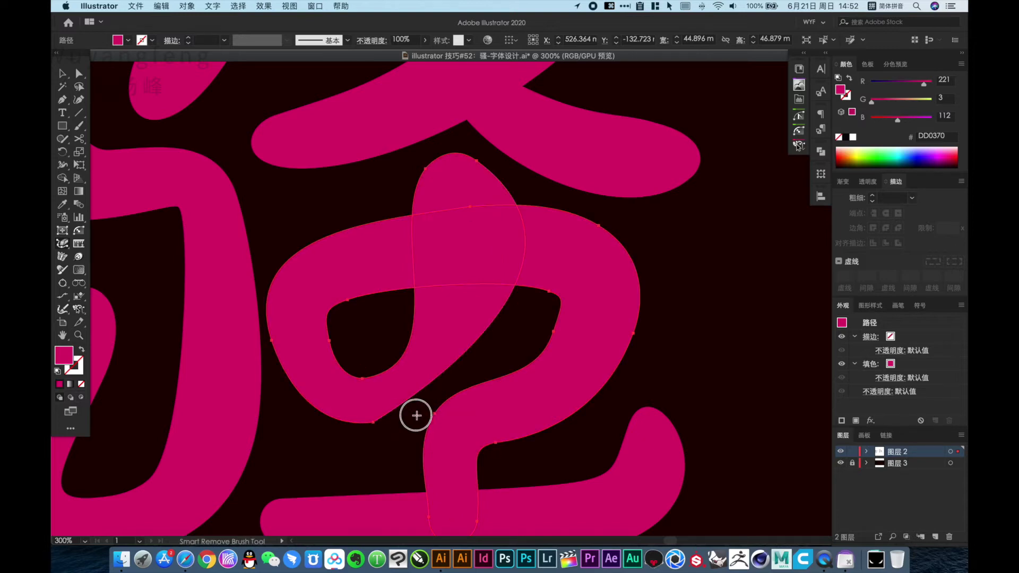
{"action": "key", "text": "super+z"}
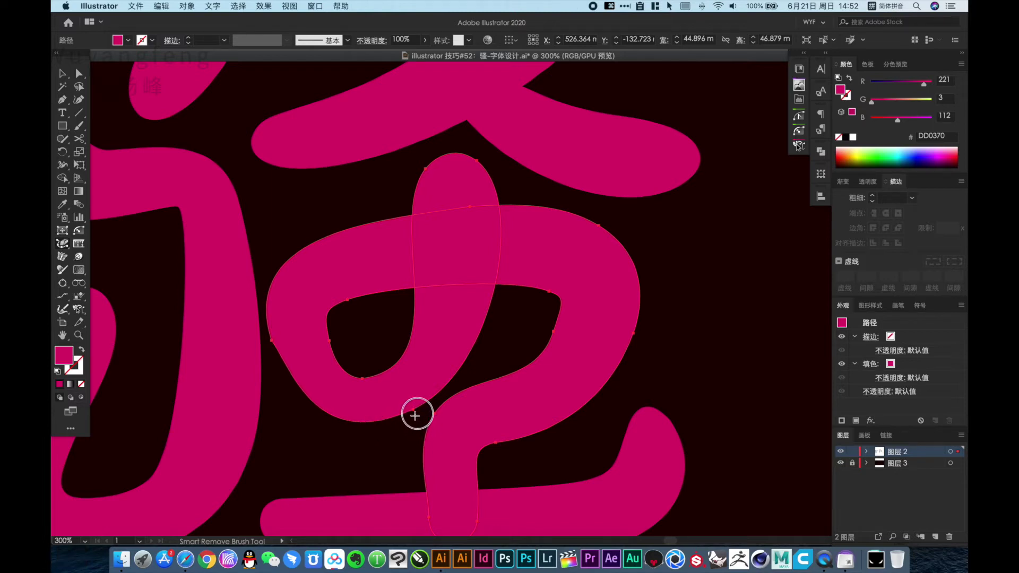
{"action": "scroll", "coordinate": [531, 366], "scroll_direction": "down", "scroll_amount": 2}
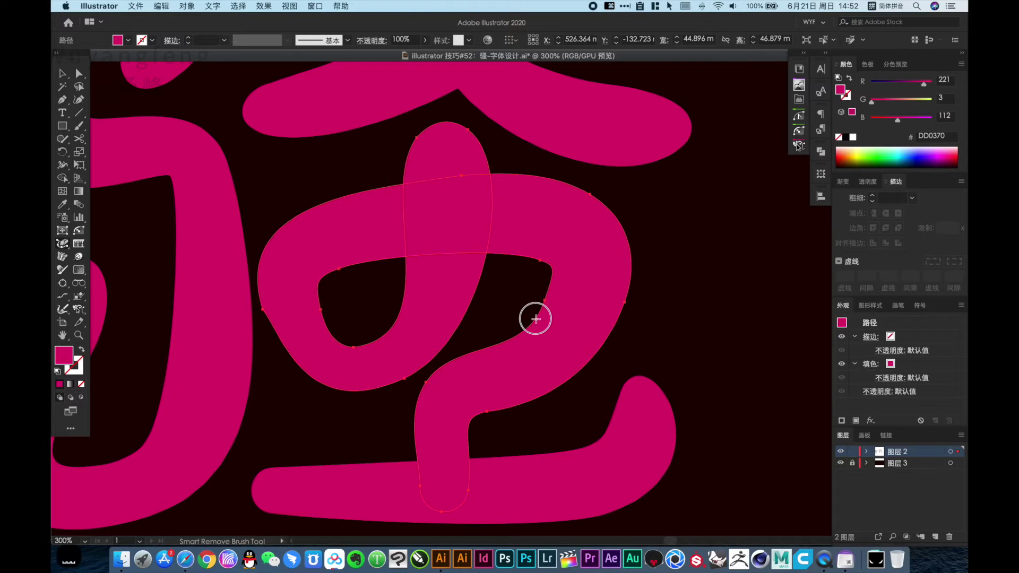
- Add a Pen tool anchor point on the looped stroke's inner lower-right curve and smooth that bend with the Smart Remove Brush Tool
{"action": "key", "text": "p"}
{"action": "left_click", "coordinate": [511, 339]}
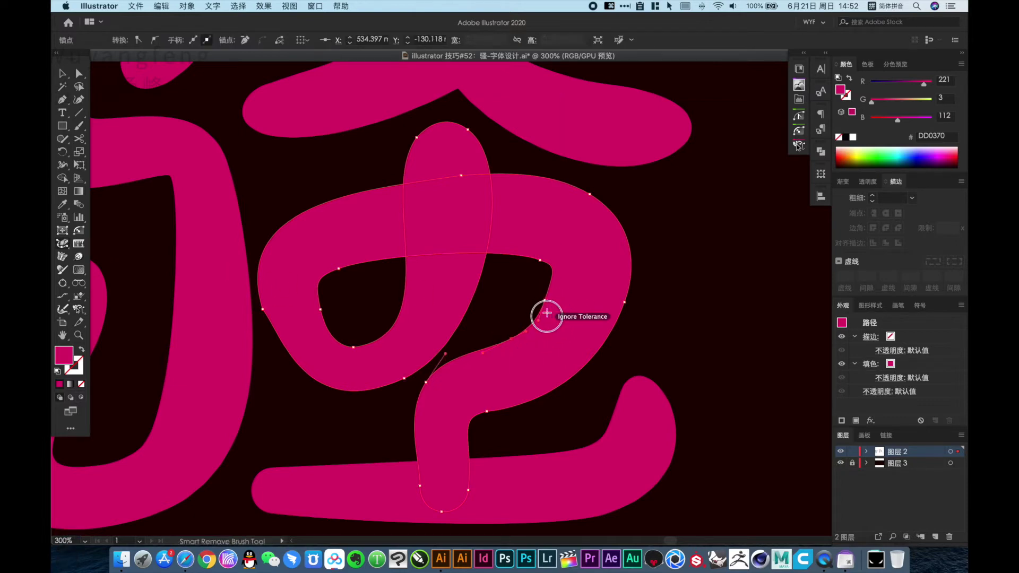
{"action": "left_click_drag", "start_coordinate": [546, 316], "coordinate": [536, 318]}
{"action": "key", "text": "space"}
{"action": "left_click_drag", "start_coordinate": [546, 443], "coordinate": [561, 417]}
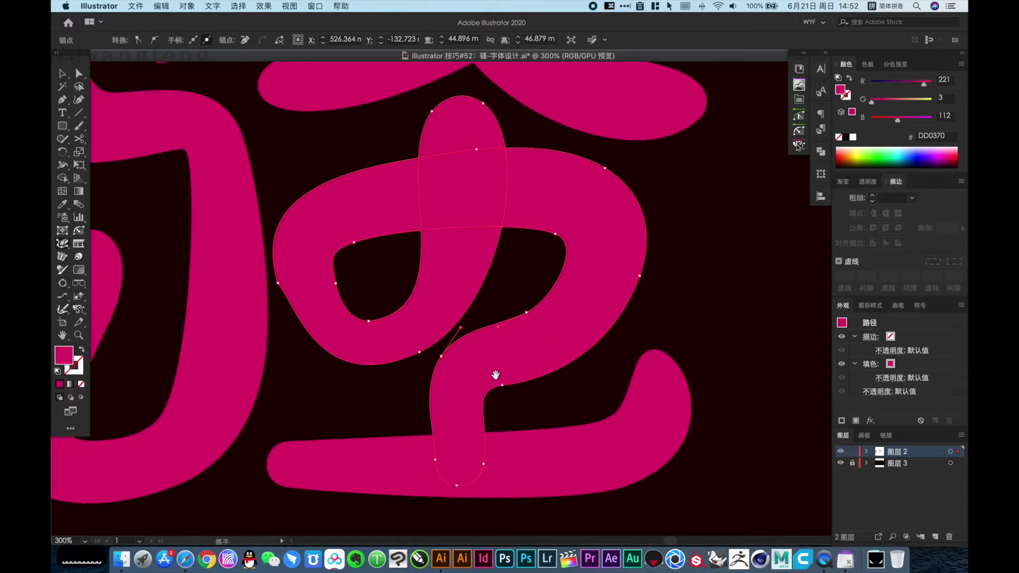
- Add Pen tool anchor points on both edges near the base stroke's left end and smooth its tip with the Smart Remove Brush Tool
{"action": "key", "text": "a"}
{"action": "left_click", "coordinate": [617, 455]}
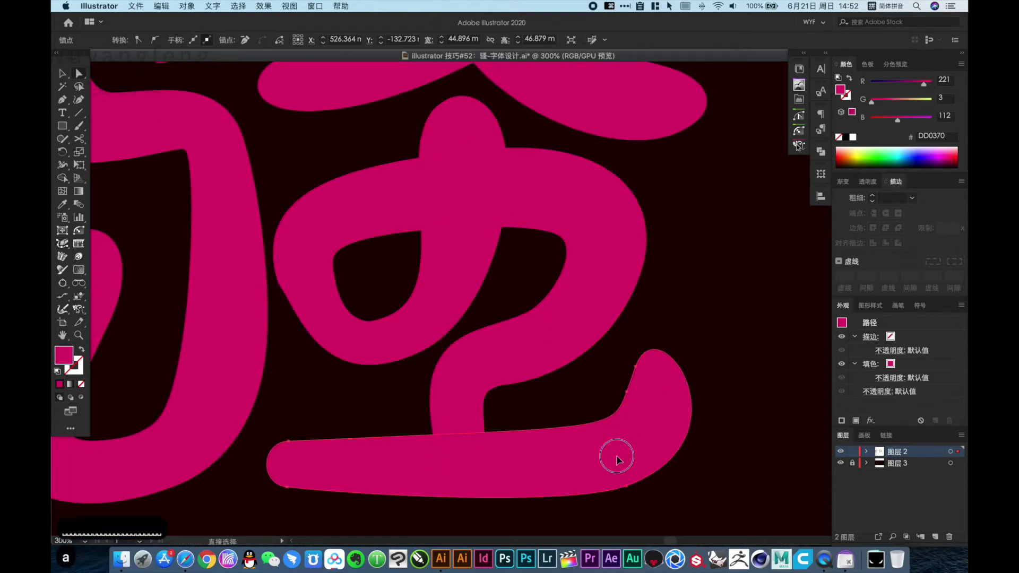
{"action": "key", "text": "space"}
{"action": "left_click_drag", "start_coordinate": [596, 448], "coordinate": [602, 426]}
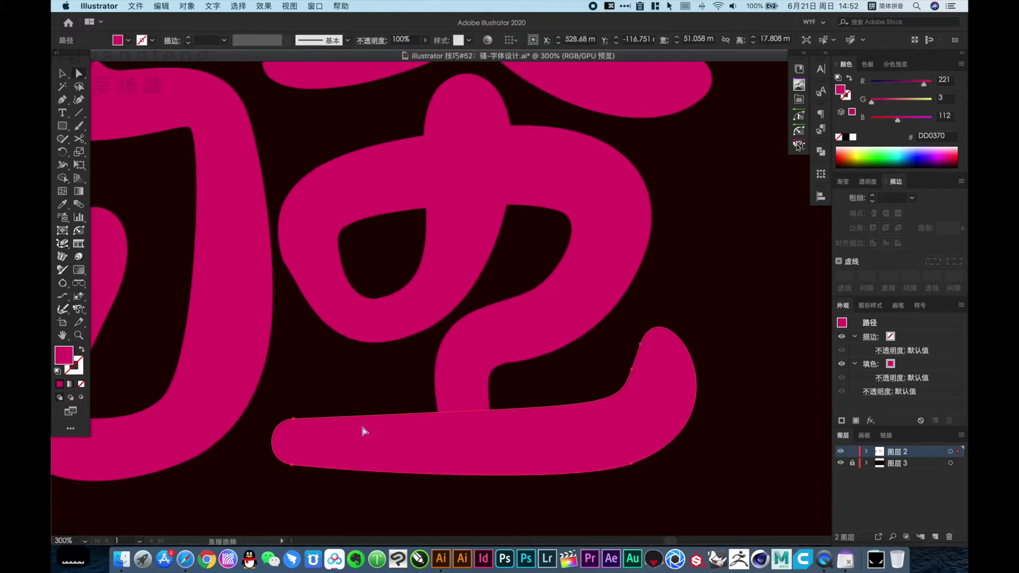
{"action": "key", "text": "p"}
{"action": "left_click", "coordinate": [343, 417]}
{"action": "left_click", "coordinate": [340, 469]}
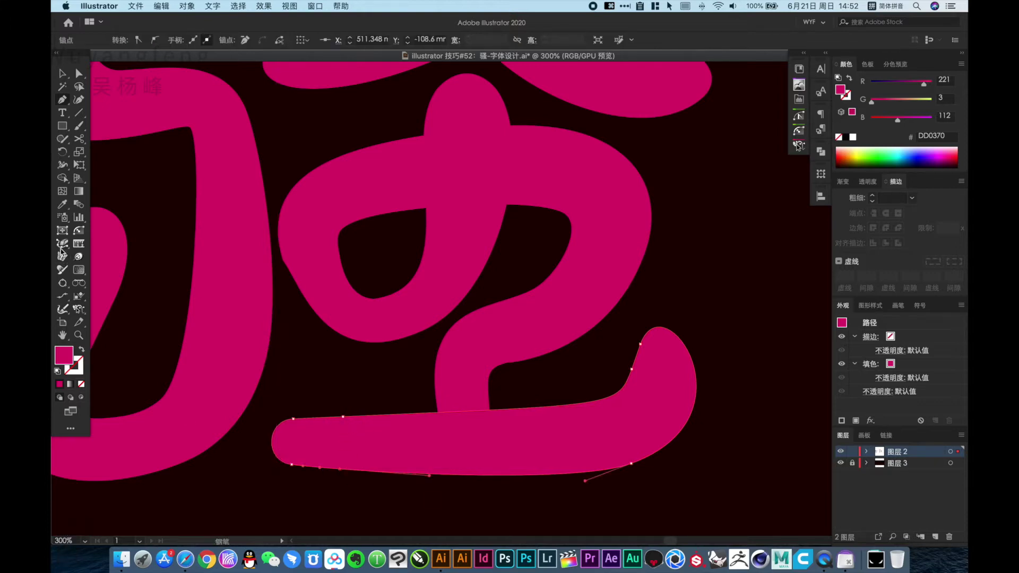
{"action": "left_click_drag", "start_coordinate": [288, 418], "coordinate": [291, 462]}
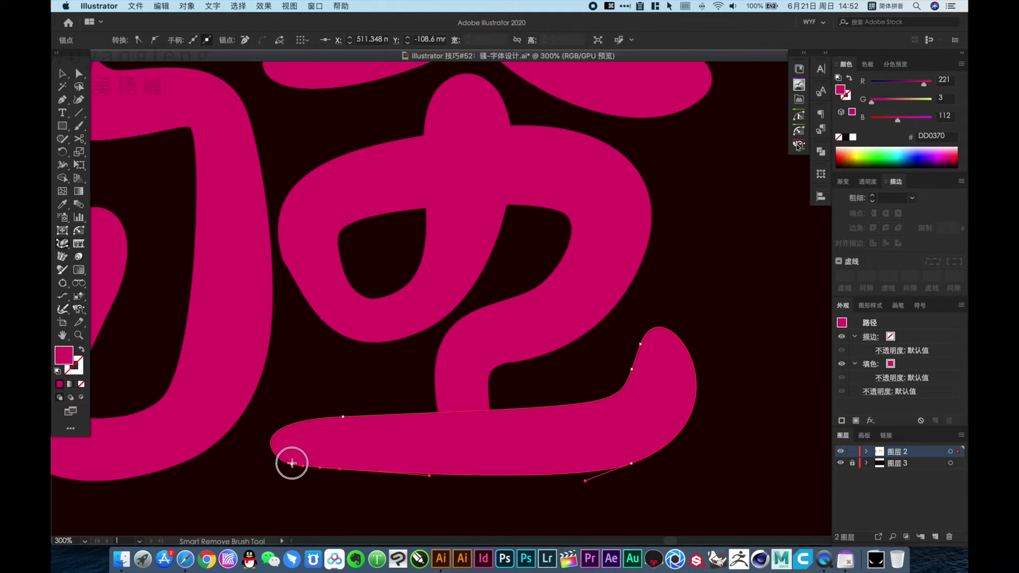
{"action": "key", "text": "space"}
{"action": "left_click_drag", "start_coordinate": [497, 444], "coordinate": [435, 451]}
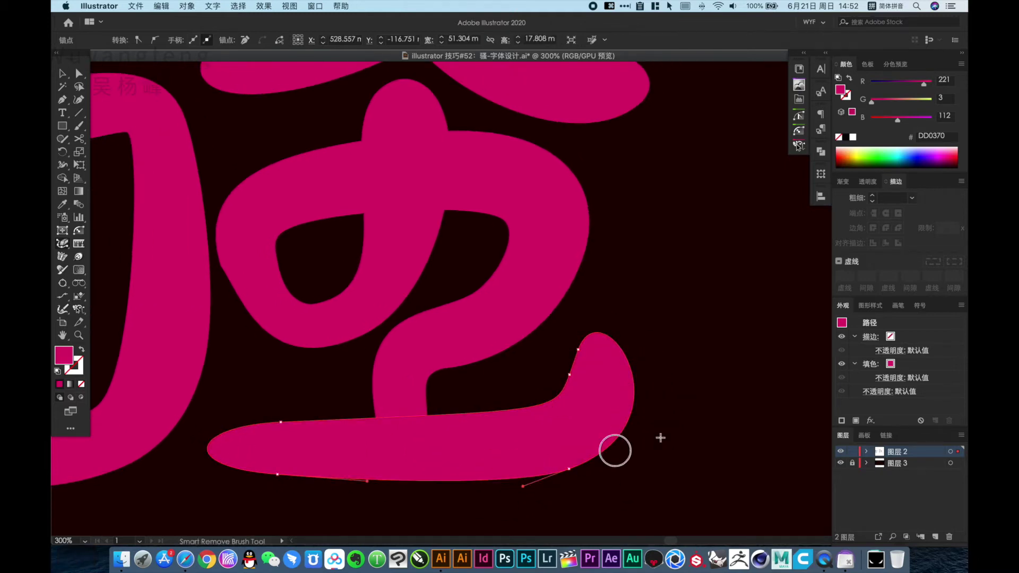
- Add two Pen tool anchor points on the base stroke's upturned right end, remove its surplus points with the Smart Remove Brush Tool and deselect it
{"action": "key", "text": "p"}
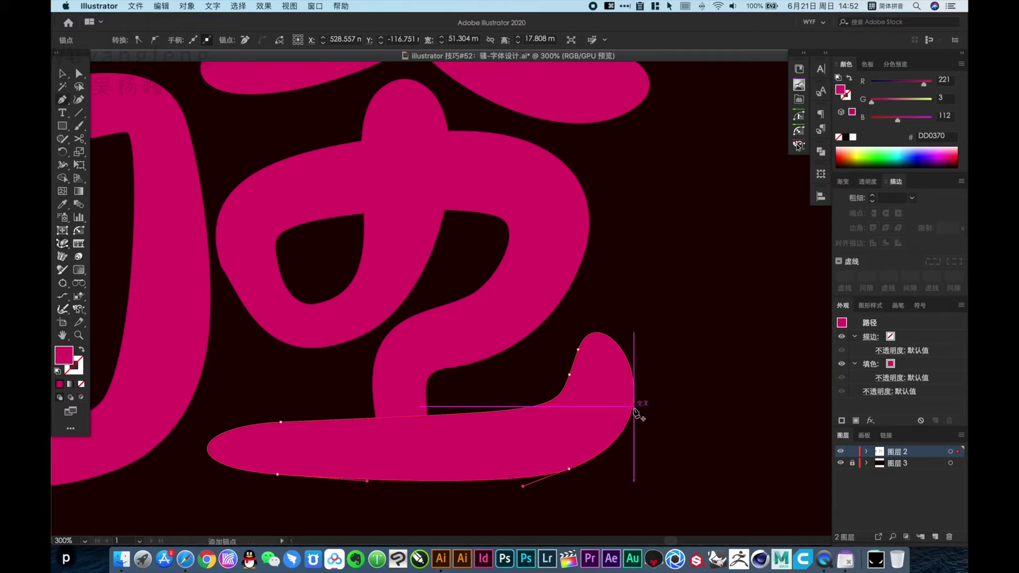
{"action": "left_click", "coordinate": [634, 407]}
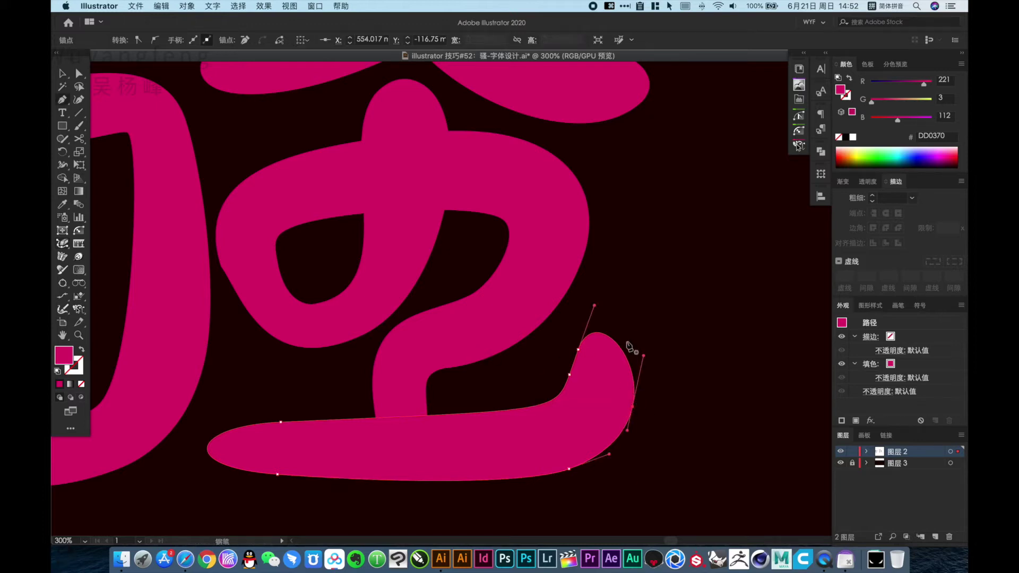
{"action": "left_click", "coordinate": [611, 338]}
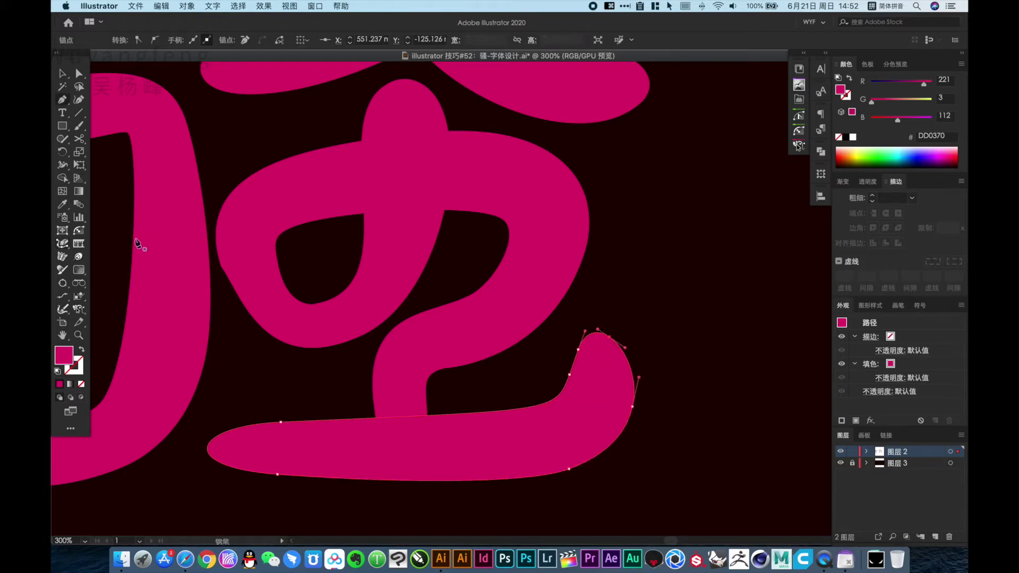
{"action": "left_click", "coordinate": [62, 244]}
{"action": "left_click", "coordinate": [589, 349]}
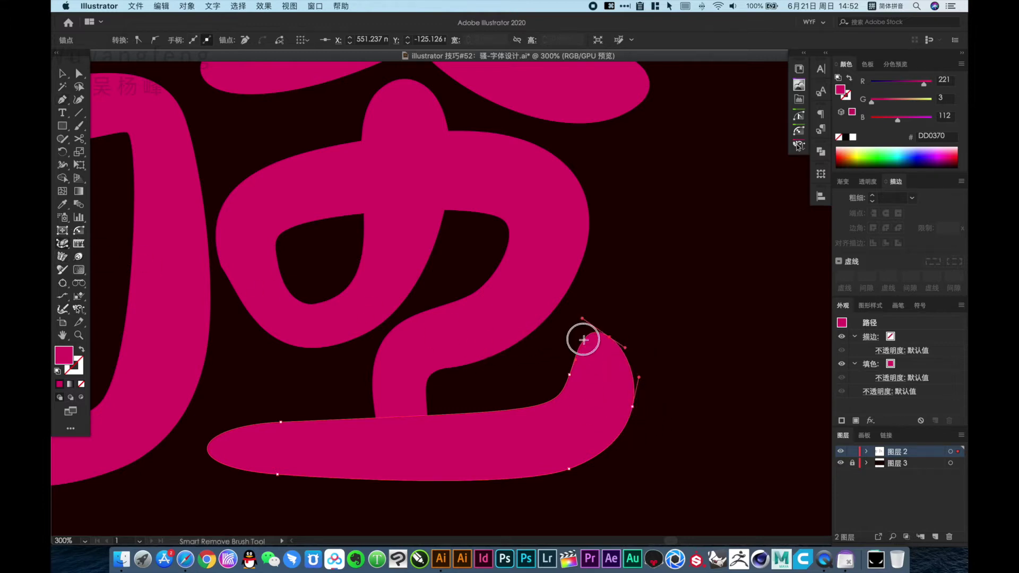
{"action": "mouse_move", "coordinate": [584, 340]}
{"action": "left_mouse_down"}
{"action": "mouse_move", "coordinate": [529, 430]}
{"action": "mouse_move", "coordinate": [638, 422]}
{"action": "mouse_move", "coordinate": [571, 471]}
{"action": "left_mouse_up"}
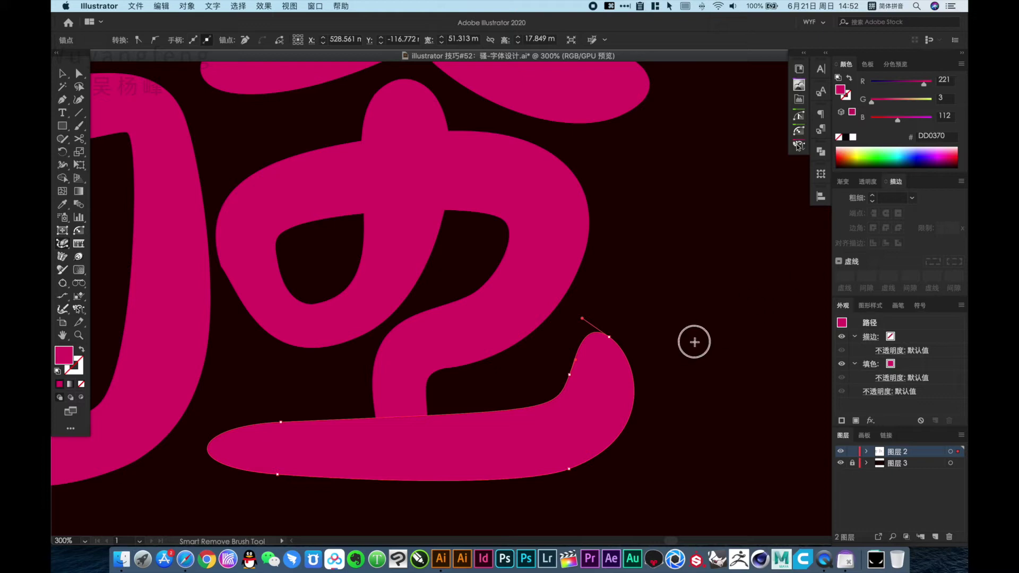
{"action": "key", "text": "space"}
{"action": "key", "text": "alt+super+space"}
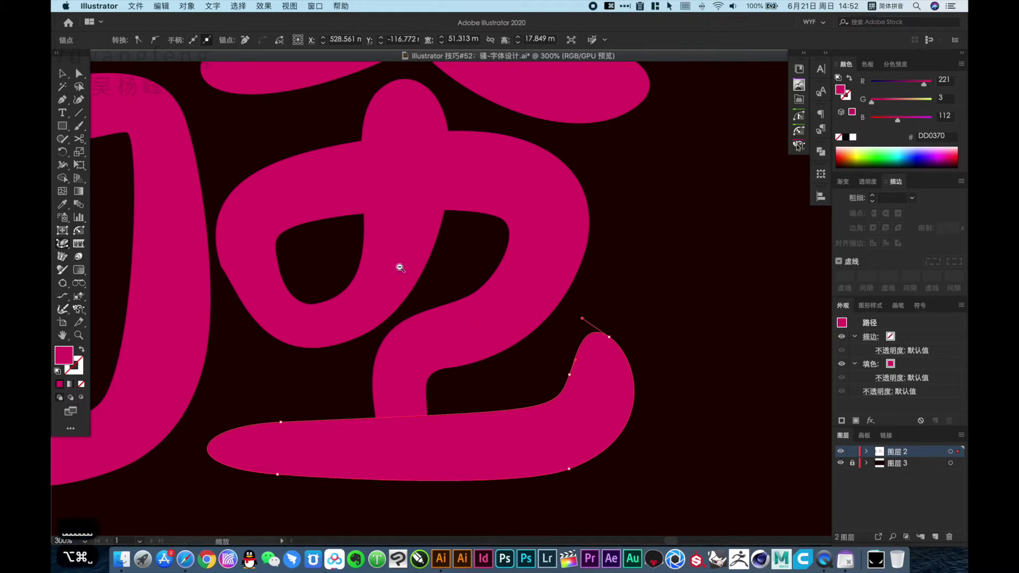
{"action": "left_click", "coordinate": [402, 268], "text": "alt+super"}
{"action": "left_click", "coordinate": [403, 268], "text": "alt+super"}
{"action": "left_click", "coordinate": [406, 268], "text": "alt+super"}
{"action": "left_click_drag", "start_coordinate": [647, 311], "coordinate": [510, 369]}
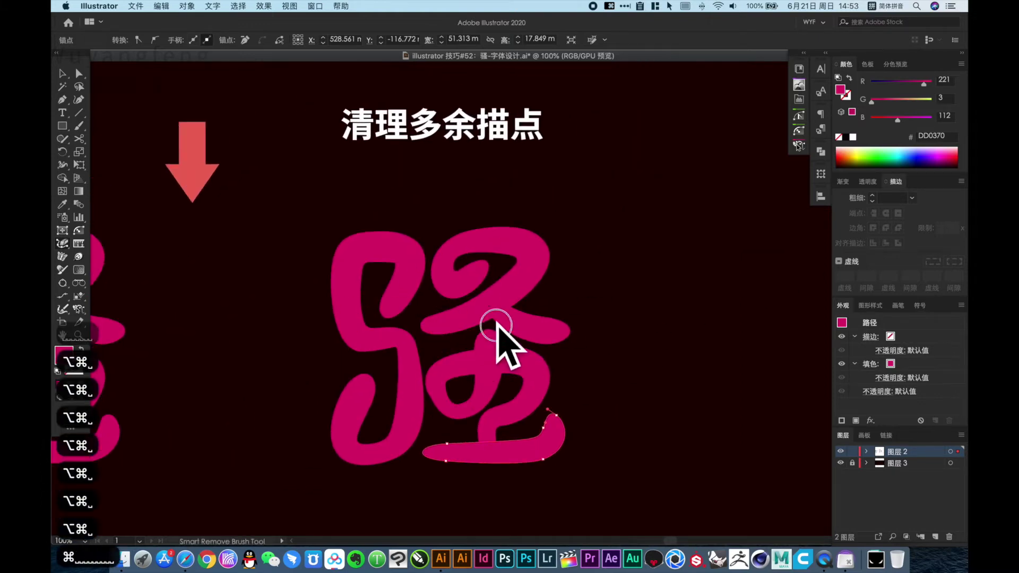
{"action": "key", "text": "v"}
{"action": "left_click", "coordinate": [644, 359]}
- Duplicate the cleaned pink 骚 lettering and place the copy beside it on the same row
{"action": "key", "text": "space"}
{"action": "left_click", "coordinate": [501, 335], "text": "alt+super"}
{"action": "left_click", "coordinate": [497, 334], "text": "alt+super"}
{"action": "key", "text": "Tab"}
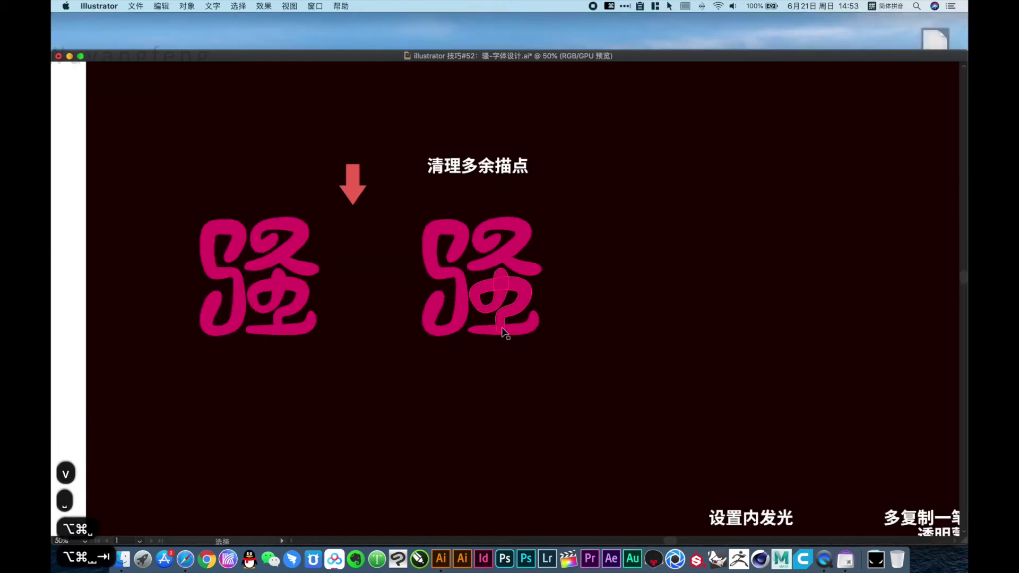
{"action": "left_click", "coordinate": [547, 330], "text": "alt+super"}
{"action": "left_click_drag", "start_coordinate": [555, 330], "coordinate": [429, 218]}
{"action": "left_click_drag", "start_coordinate": [506, 235], "coordinate": [453, 305]}
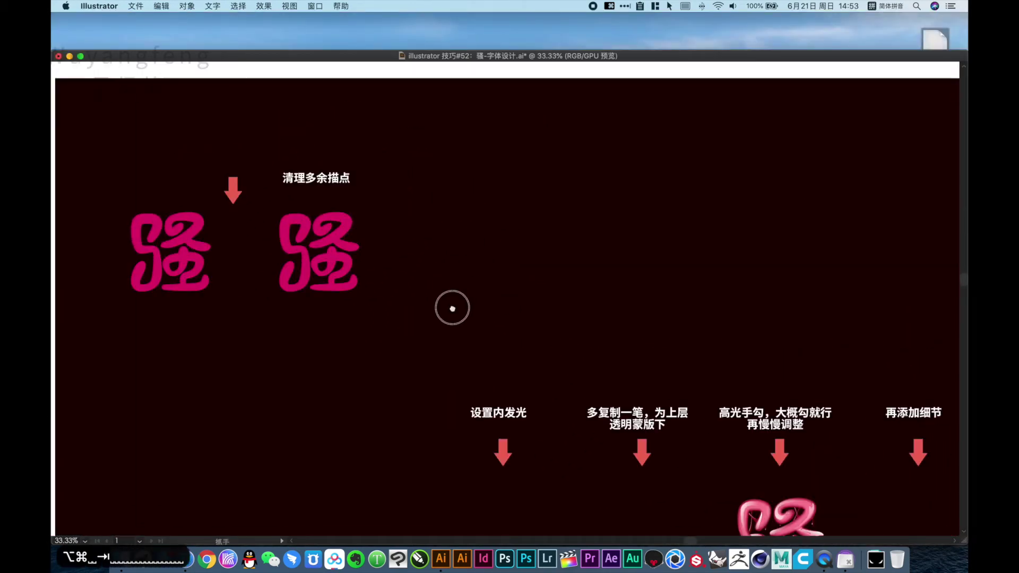
{"action": "left_click", "coordinate": [282, 216]}
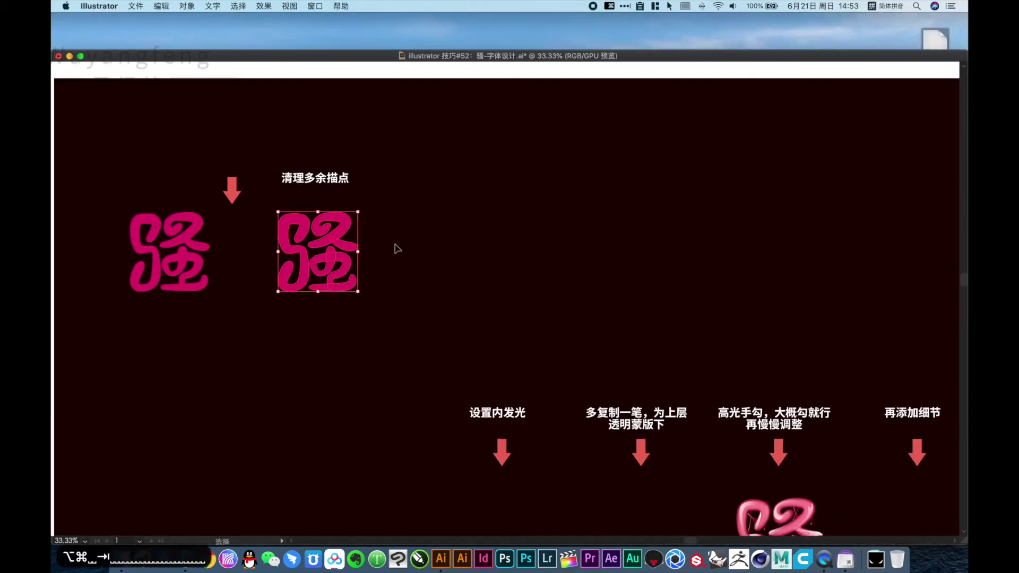
{"action": "left_click_drag", "start_coordinate": [640, 55], "coordinate": [628, 2]}
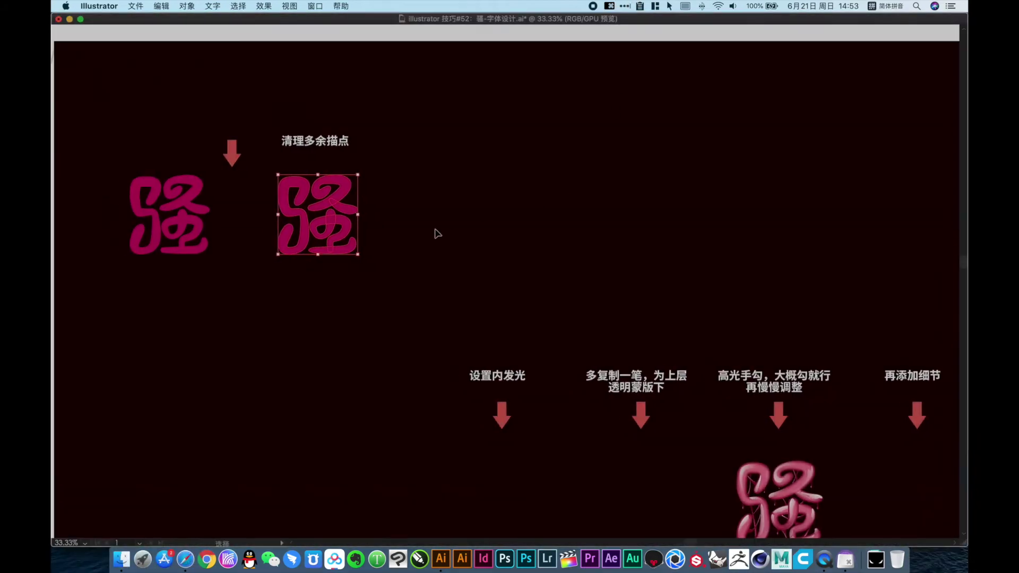
{"action": "left_click_drag", "start_coordinate": [404, 244], "coordinate": [401, 301]}
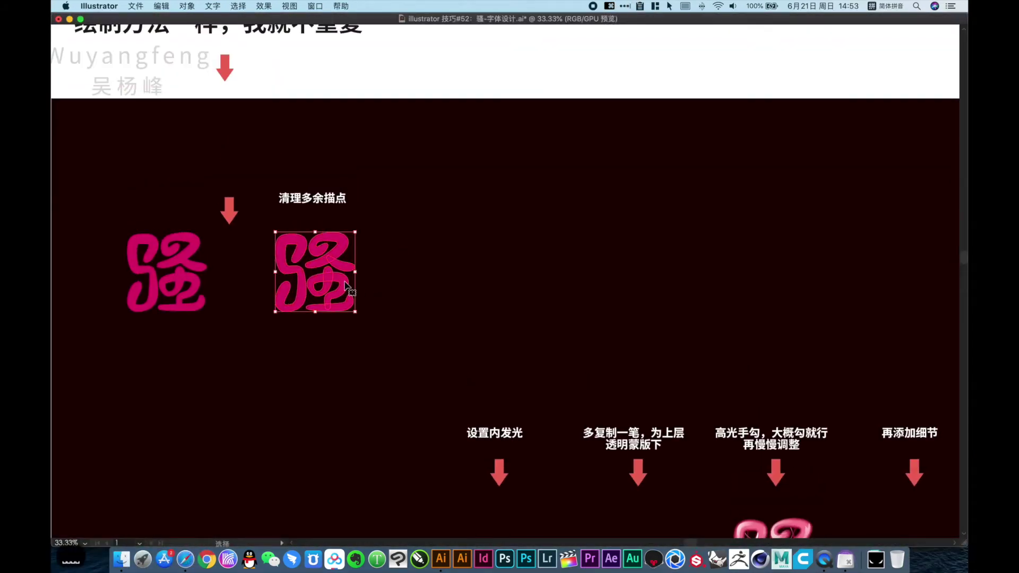
{"action": "key", "text": "super+c"}
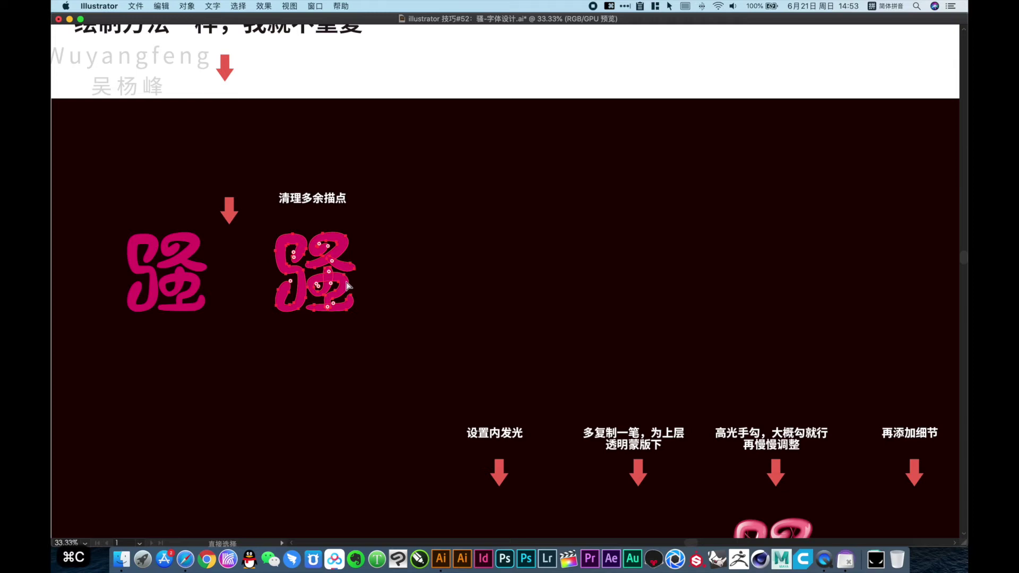
{"action": "key", "text": "super+f"}
{"action": "left_click", "coordinate": [581, 270]}
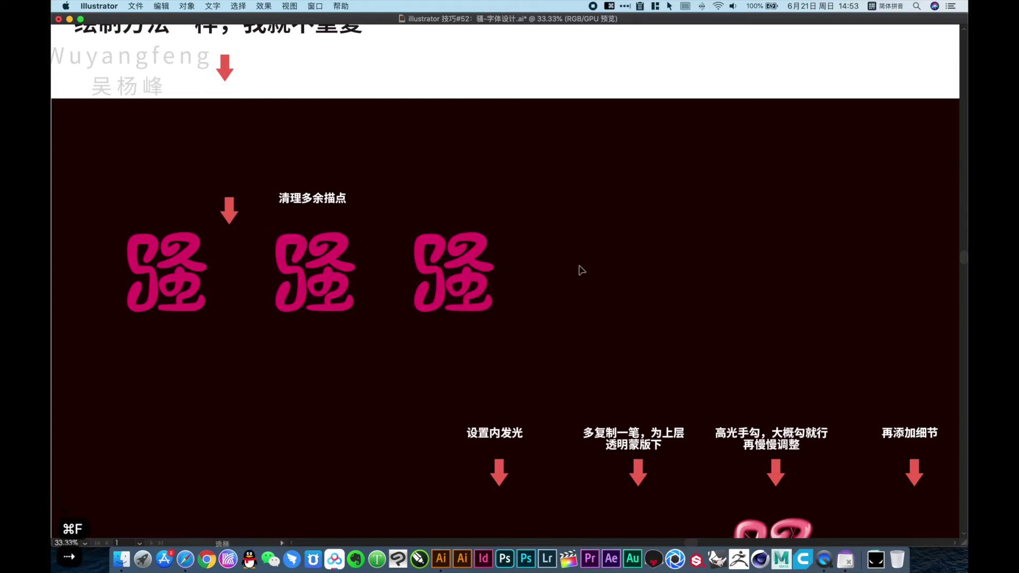
{"action": "key", "text": "super+space"}
{"action": "left_click_drag", "start_coordinate": [319, 154], "coordinate": [544, 336]}
{"action": "left_click", "coordinate": [424, 295]}
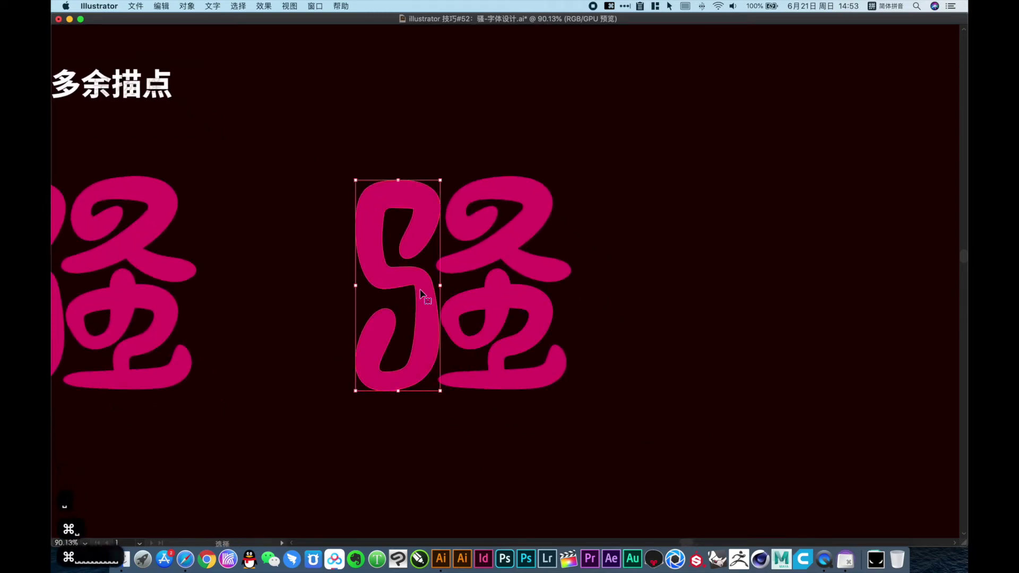
{"action": "key", "text": "alt+super+space"}
{"action": "left_click", "coordinate": [593, 366], "text": "alt+super"}
{"action": "left_click", "coordinate": [594, 366], "text": "alt+super"}
{"action": "left_click", "coordinate": [594, 365], "text": "alt+super"}
- Save the appearance of the finished glossy 骚's left-hand stroke as a new graphic style and deselect the stroke
{"action": "key", "text": "super+space"}
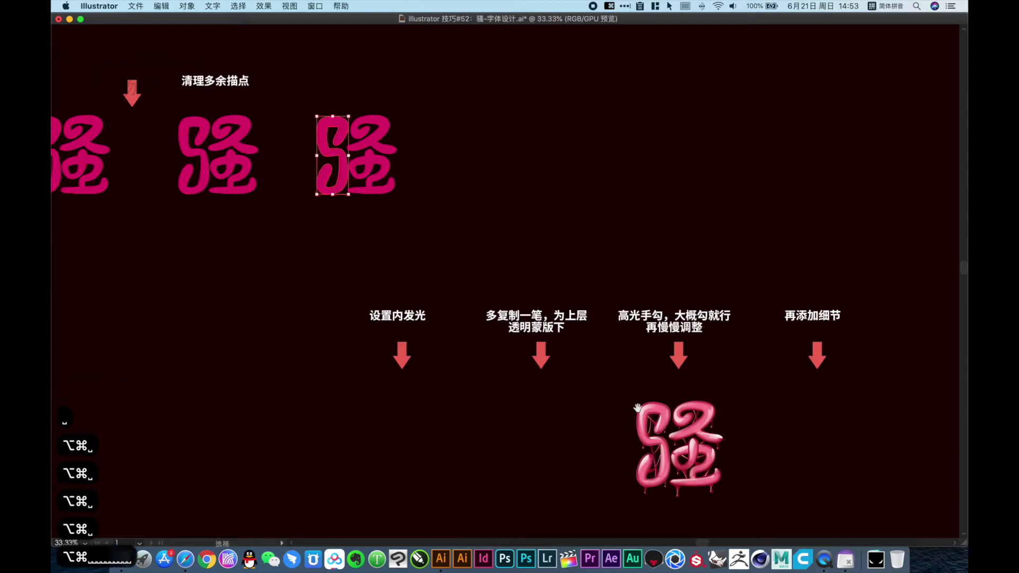
{"action": "left_click_drag", "start_coordinate": [607, 390], "coordinate": [727, 477]}
{"action": "key", "text": "a"}
{"action": "left_click", "coordinate": [339, 244]}
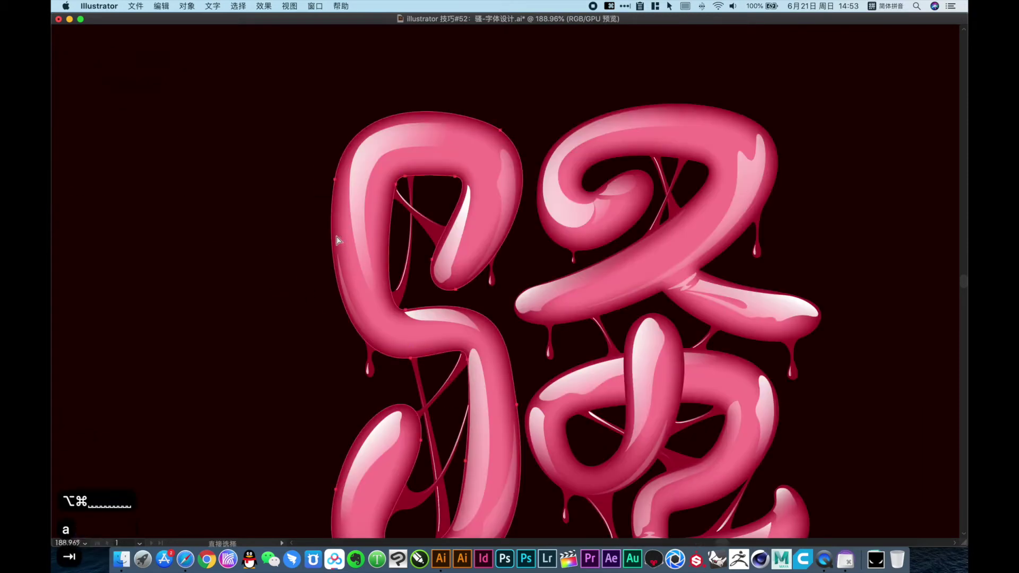
{"action": "key", "text": "Tab"}
{"action": "left_click", "coordinate": [875, 306]}
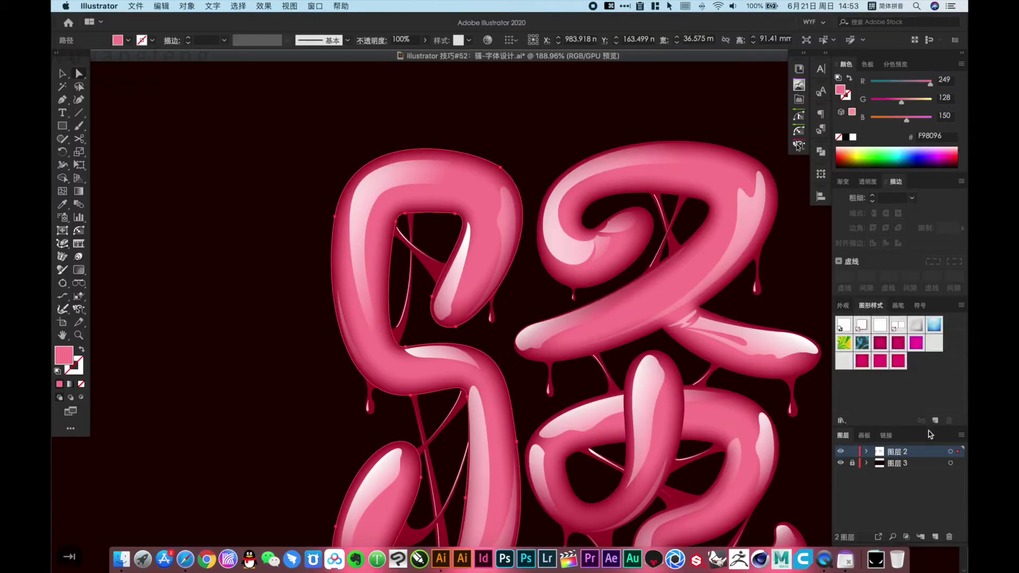
{"action": "left_click", "coordinate": [250, 203]}
- Merge the duplicated 骚's overlapping upper-right strokes with the Shape Builder tool and apply the newly saved inner-glow graphic style to them
{"action": "key", "text": "alt+super+space"}
{"action": "left_click", "coordinate": [253, 187], "text": "alt+super"}
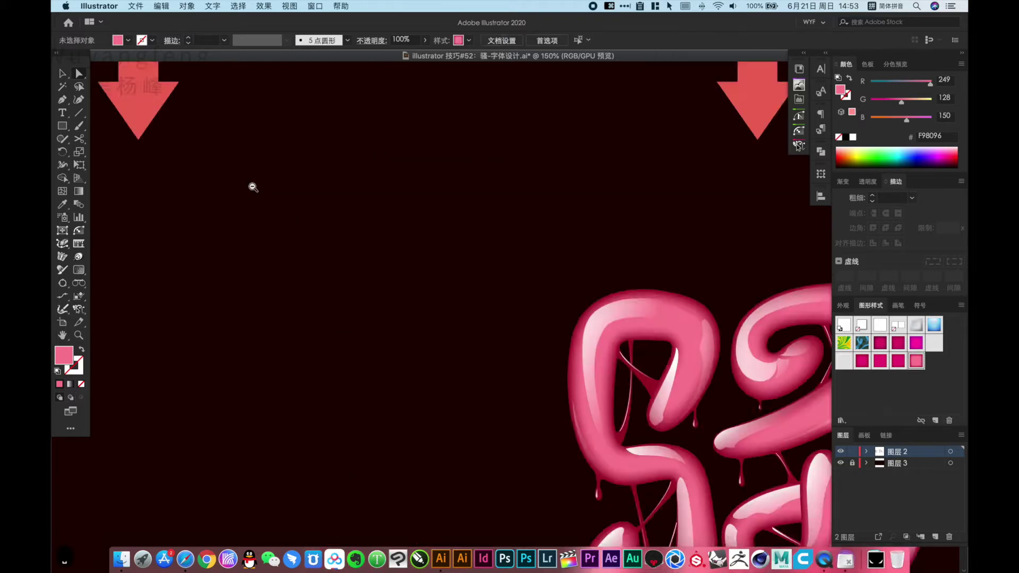
{"action": "left_click", "coordinate": [256, 187], "text": "alt+super"}
{"action": "left_click", "coordinate": [270, 187], "text": "alt+super"}
{"action": "left_click", "coordinate": [296, 188], "text": "alt+super"}
{"action": "left_click_drag", "start_coordinate": [417, 165], "coordinate": [419, 289]}
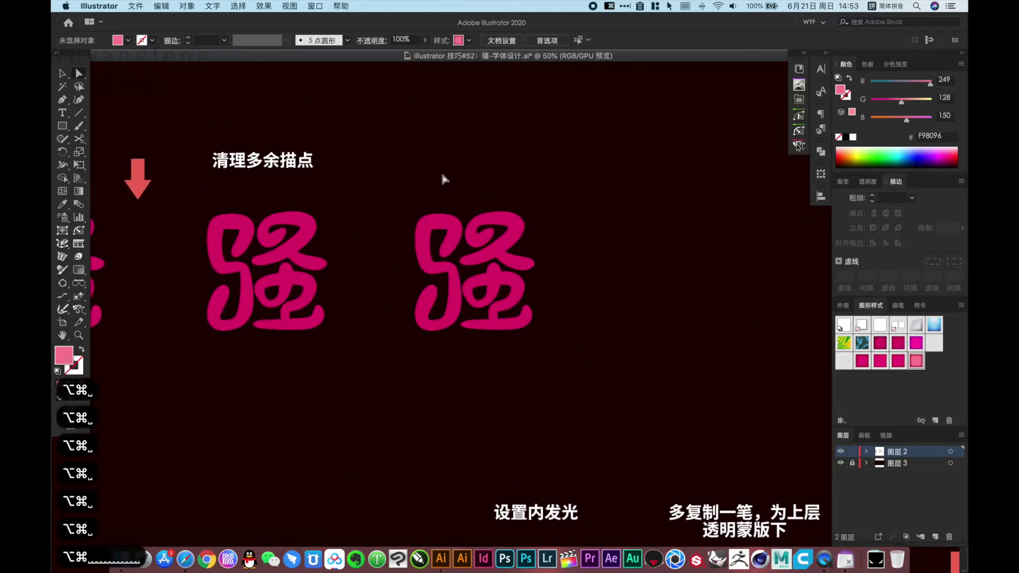
{"action": "key", "text": "v"}
{"action": "left_click_drag", "start_coordinate": [394, 170], "coordinate": [550, 344]}
{"action": "left_click", "coordinate": [583, 340]}
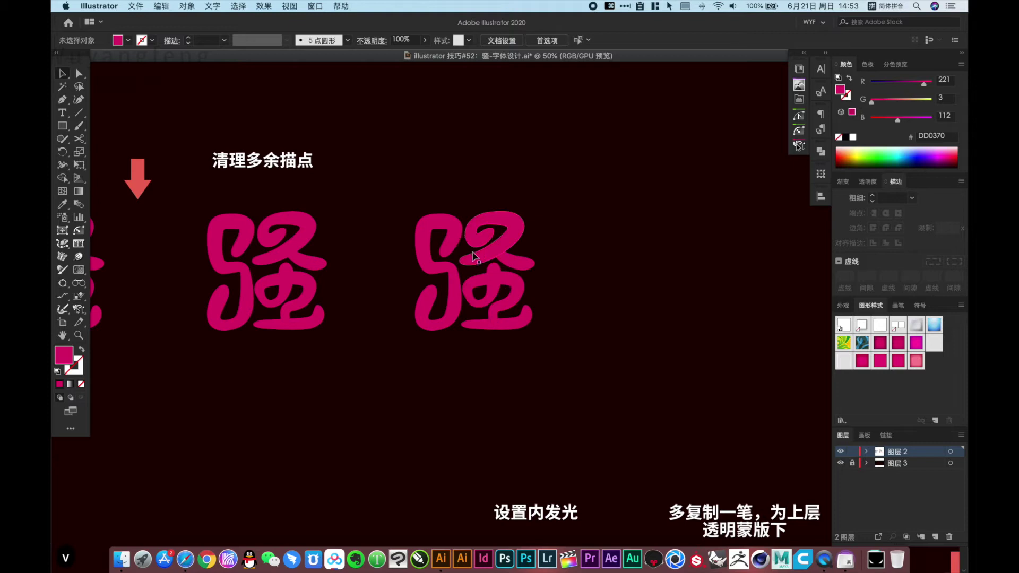
{"action": "left_click", "coordinate": [478, 259]}
{"action": "key", "text": "super+space"}
{"action": "left_click_drag", "start_coordinate": [317, 164], "coordinate": [601, 369]}
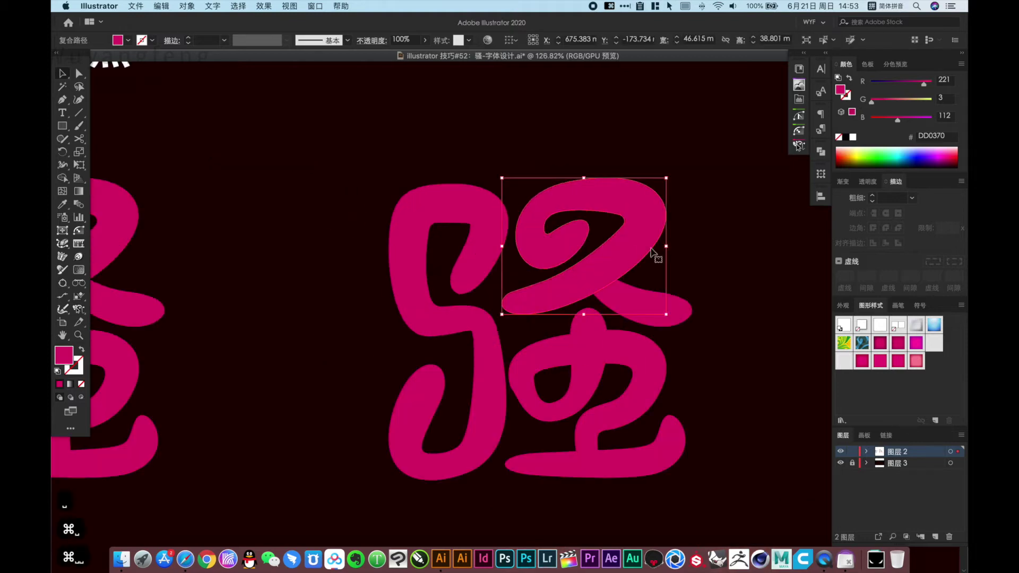
{"action": "left_click_drag", "start_coordinate": [583, 298], "coordinate": [624, 265]}
{"action": "key", "text": "shift+m"}
{"action": "key", "text": "v"}
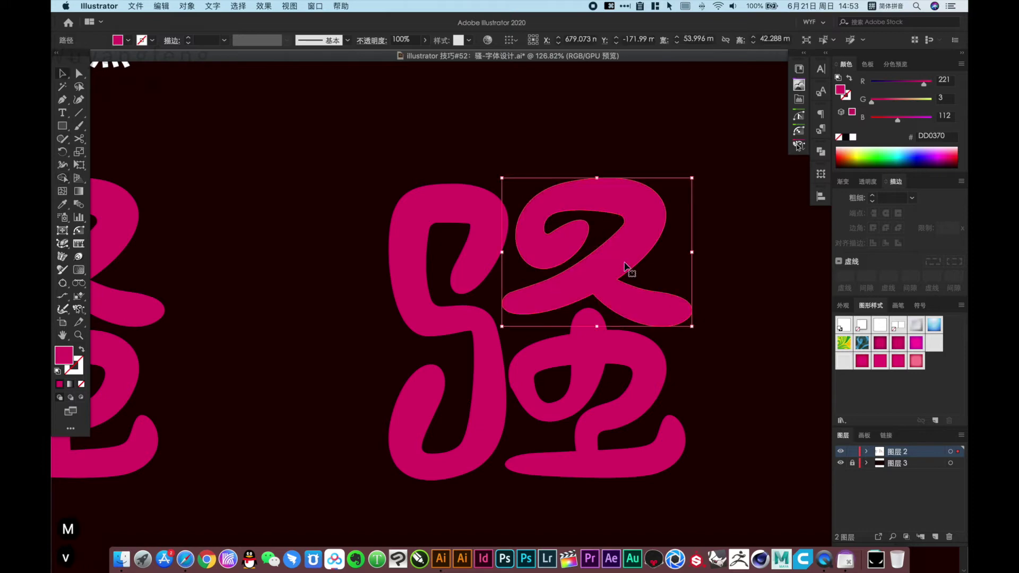
{"action": "left_click", "coordinate": [918, 362]}
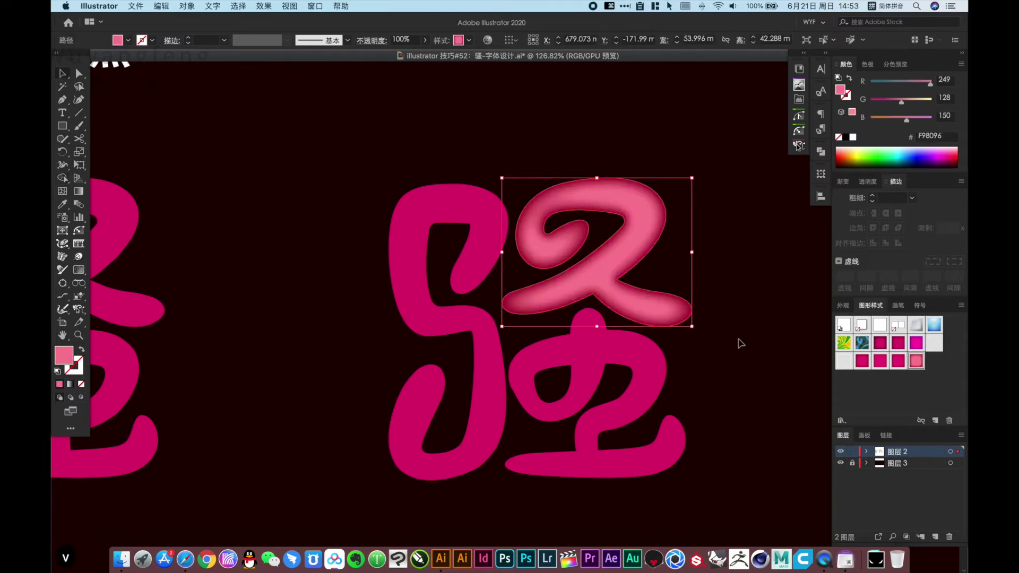
- Ungroup the duplicate's left-hand stroke completely and apply the saved pink inner-glow graphic style to it
{"action": "left_click", "coordinate": [491, 258]}
{"action": "left_click", "coordinate": [913, 363]}
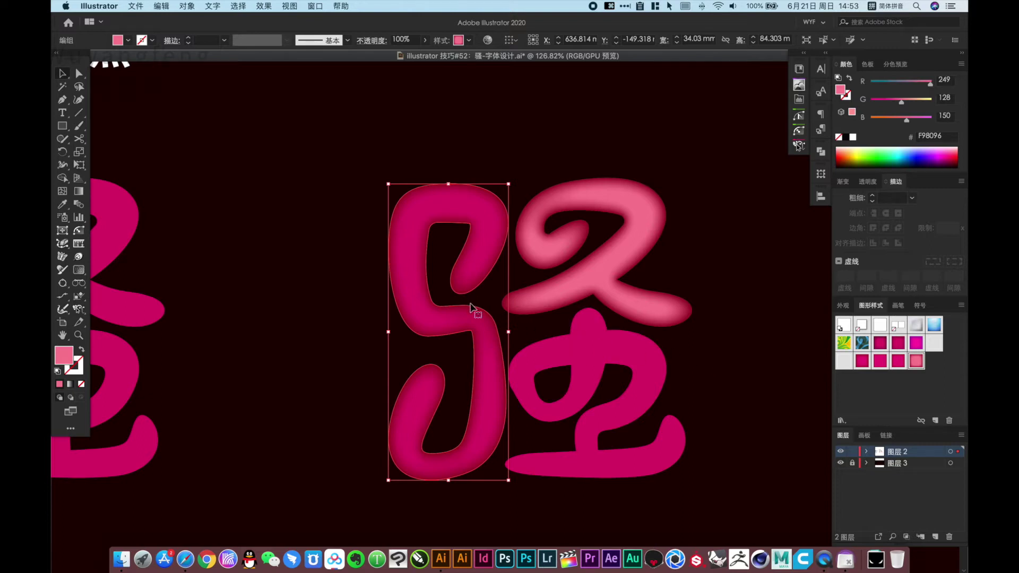
{"action": "key", "text": "super+z"}
{"action": "key", "text": "shift+super+g"}
{"action": "key", "text": "shift+super+g"}
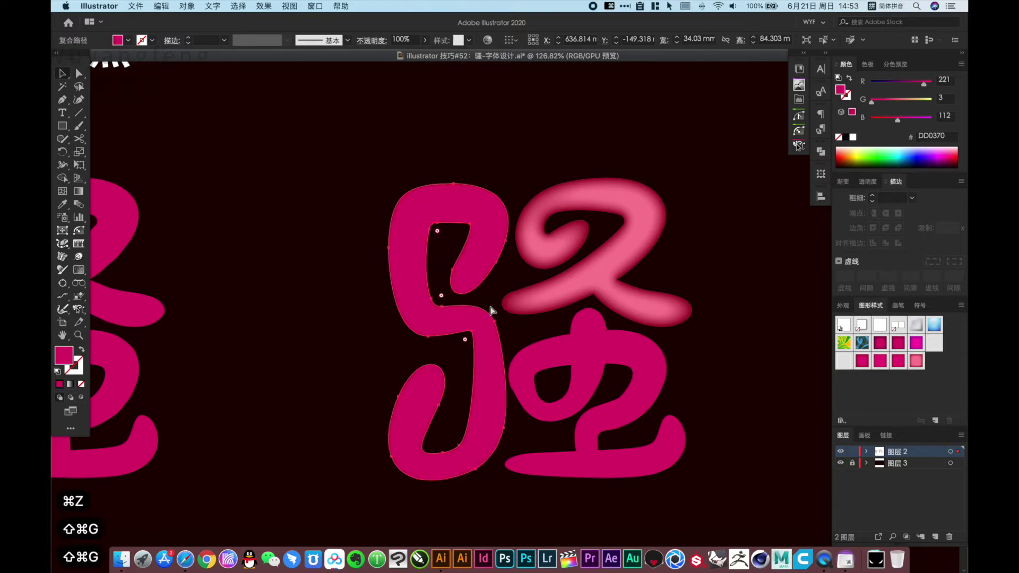
{"action": "key", "text": "shift+super+g"}
{"action": "key", "text": "shift+super+g"}
{"action": "key", "text": "shift+super+g"}
{"action": "left_click", "coordinate": [915, 363]}
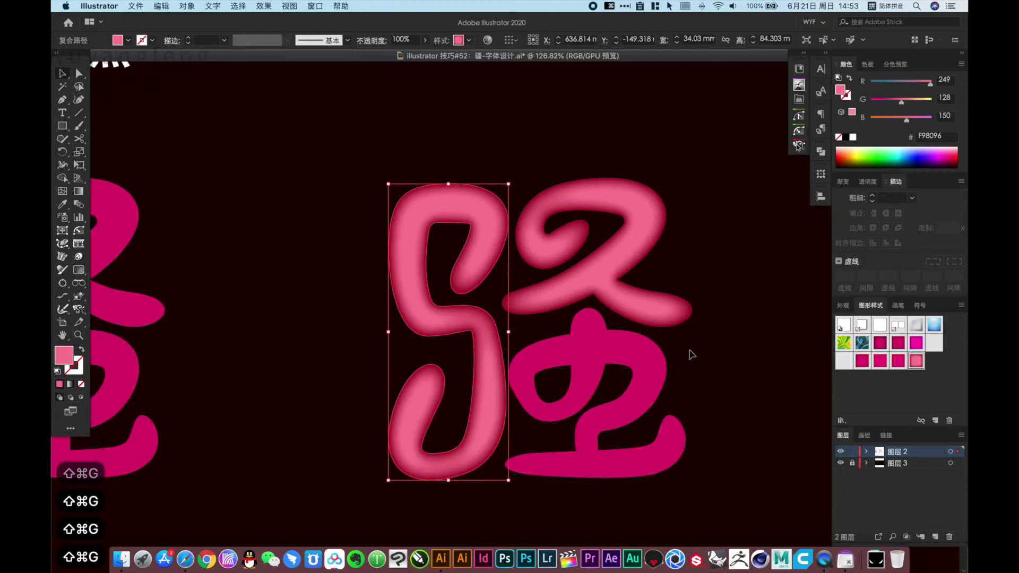
{"action": "left_click", "coordinate": [690, 353]}
- Copy the lower-right looped stroke and base stroke, paste them in front and shift the copy well to the right
{"action": "left_click", "coordinate": [626, 364]}
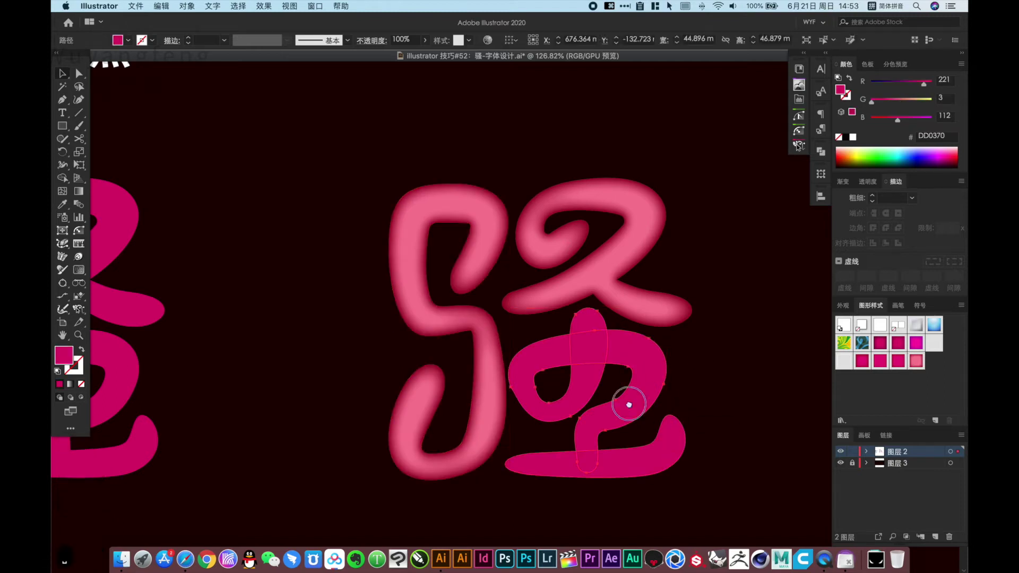
{"action": "scroll", "coordinate": [628, 403], "scroll_direction": "down", "scroll_amount": 2}
{"action": "scroll", "coordinate": [628, 403], "scroll_direction": "right", "scroll_amount": 2}
{"action": "key", "text": "Tab"}
{"action": "mouse_move", "coordinate": [653, 482]}
{"action": "left_mouse_down"}
{"action": "mouse_move", "coordinate": [609, 457]}
{"action": "mouse_move", "coordinate": [537, 374]}
{"action": "left_mouse_up"}
{"action": "left_click_drag", "start_coordinate": [688, 385], "coordinate": [538, 389]}
{"action": "key", "text": "cmd+c"}
{"action": "key", "text": "cmd+f"}
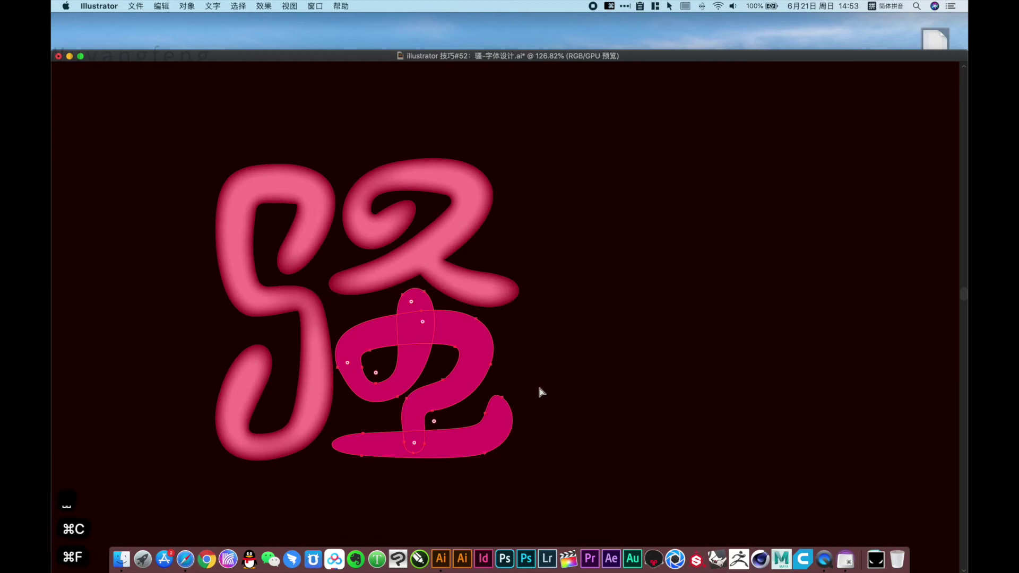
{"action": "key", "text": "Right"}
{"action": "left_click", "coordinate": [661, 376]}
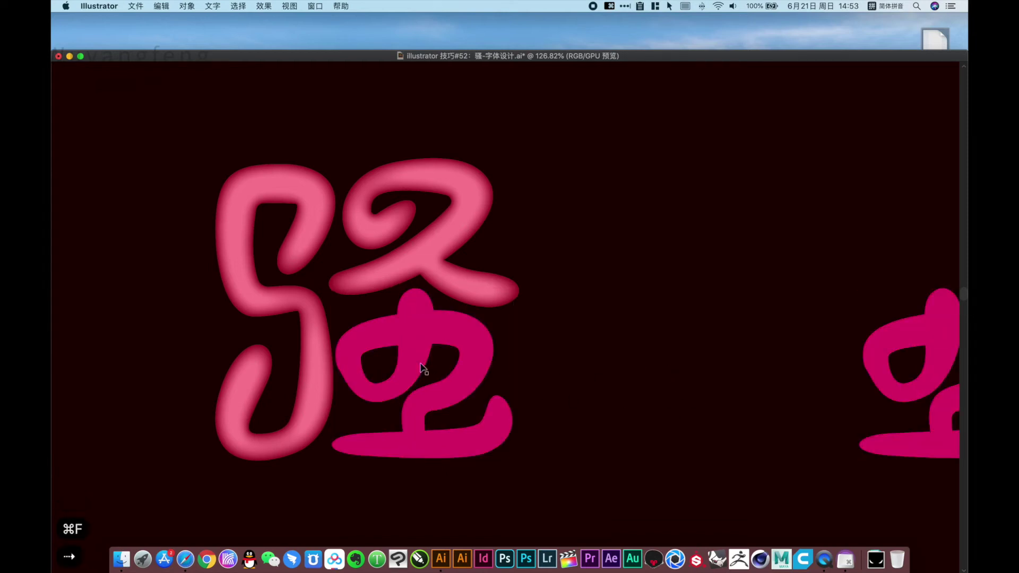
- Try to cut the vertical hook out of the looped stroke by deleting its anchor points and closing the gap with the Pen tool
{"action": "key", "text": "a"}
{"action": "left_click", "coordinate": [408, 371]}
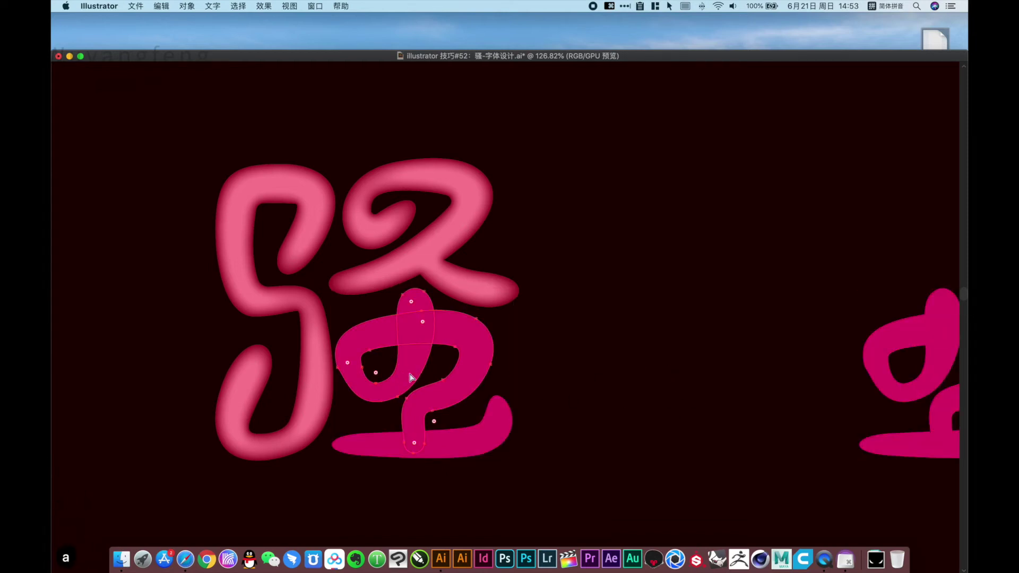
{"action": "left_click_drag", "start_coordinate": [431, 367], "coordinate": [393, 362]}
{"action": "key", "text": "Delete"}
{"action": "left_click", "coordinate": [423, 293]}
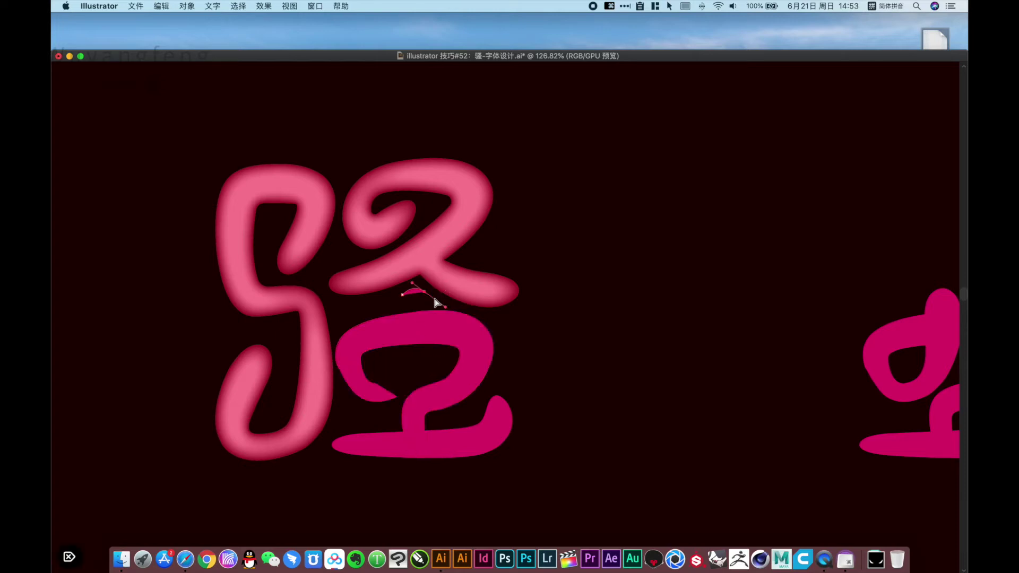
{"action": "key", "text": "Delete"}
{"action": "left_click", "coordinate": [376, 385]}
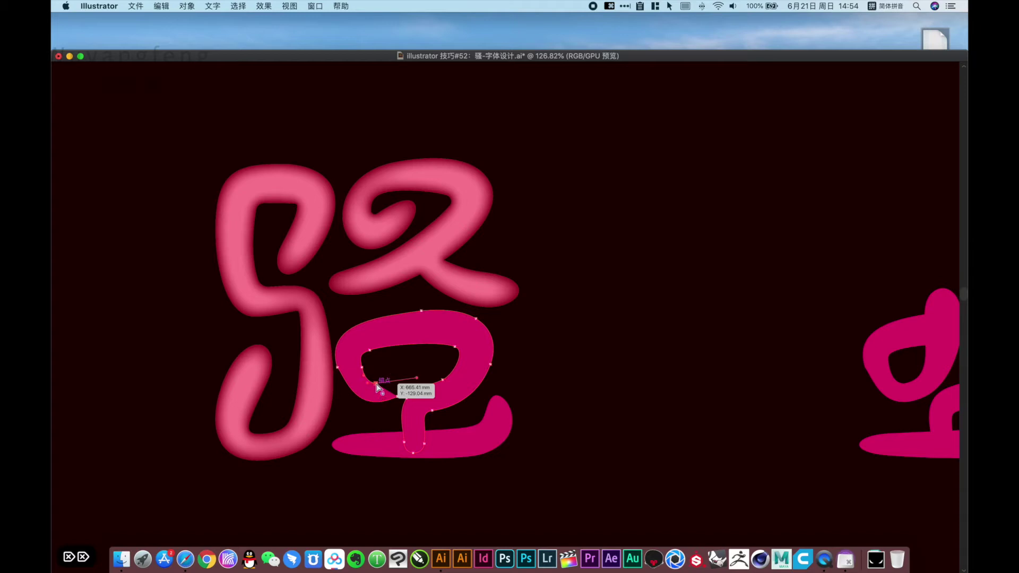
{"action": "key", "text": "p"}
{"action": "left_click_drag", "start_coordinate": [377, 385], "coordinate": [398, 397]}
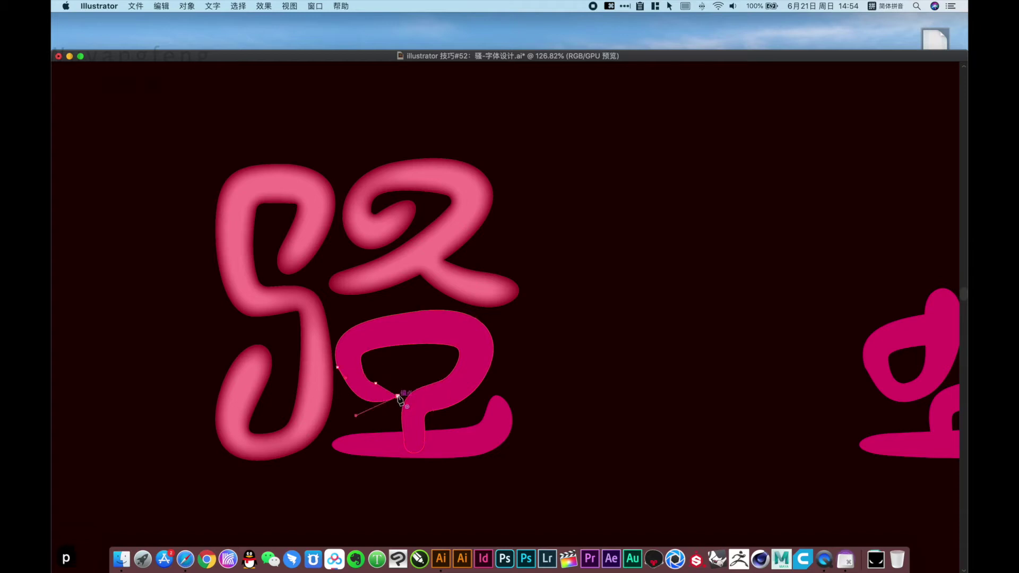
{"action": "key", "text": "a"}
{"action": "left_click", "coordinate": [412, 370]}
- Delete the trimmed looped stroke and base stroke and move their intact copy back into place
{"action": "key", "text": "space"}
{"action": "left_click_drag", "start_coordinate": [678, 372], "coordinate": [514, 376]}
{"action": "key", "text": "a"}
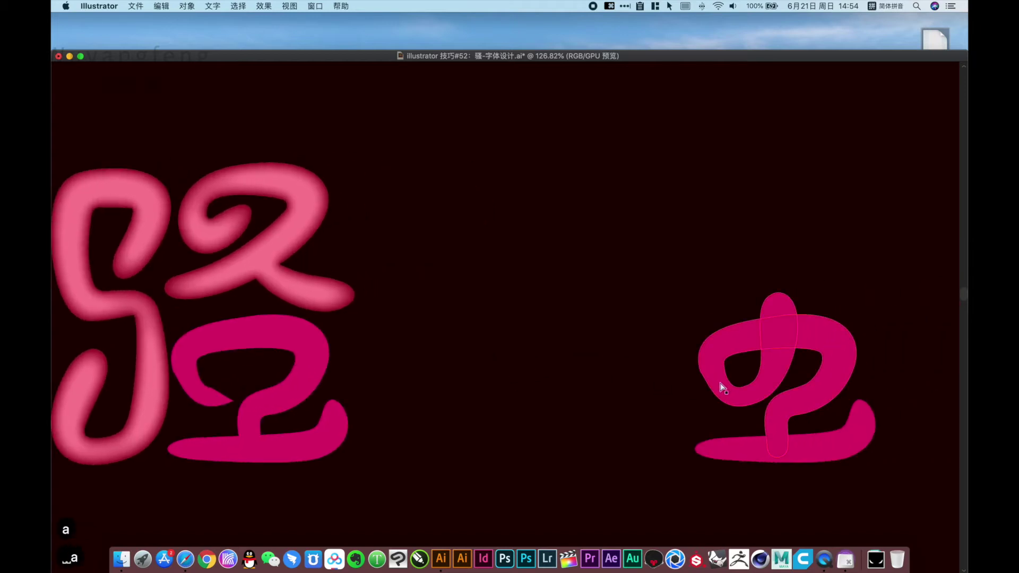
{"action": "key", "text": "v"}
{"action": "left_click", "coordinate": [307, 389]}
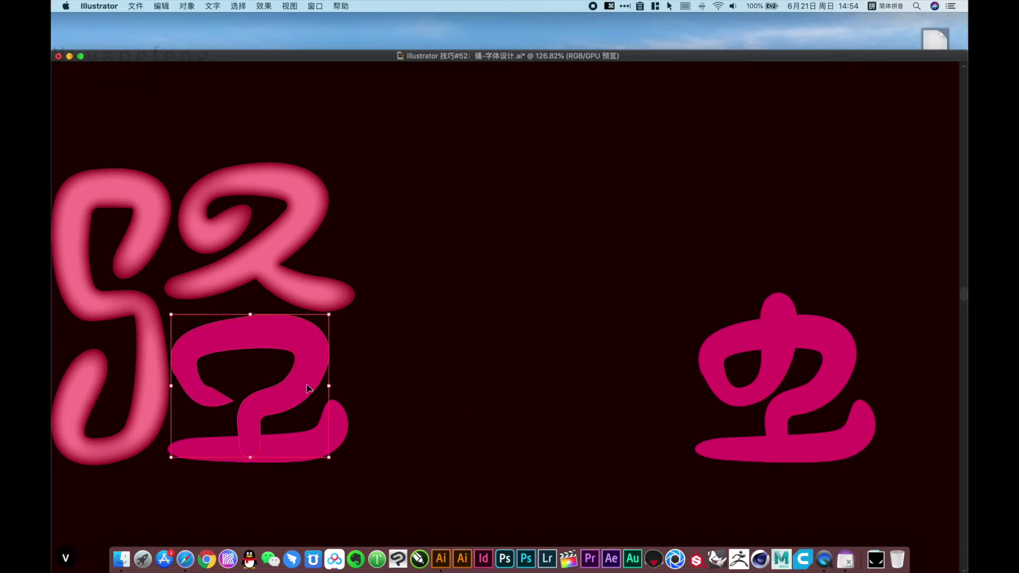
{"action": "key", "text": "Delete"}
{"action": "left_click", "coordinate": [343, 438]}
{"action": "key", "text": "Delete"}
{"action": "left_click_drag", "start_coordinate": [737, 295], "coordinate": [839, 459]}
{"action": "key", "text": "Left"}
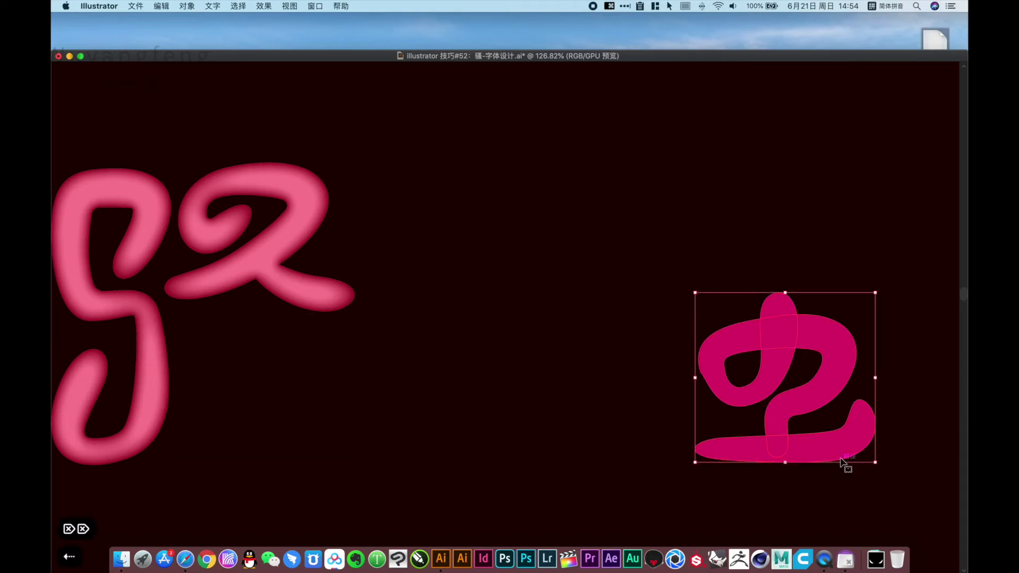
- Smooth the kink on the looped stroke's left edge by adding two Pen tool anchor points and removing the surplus point with the Smart Remove Brush Tool
{"action": "left_click", "coordinate": [482, 386]}
{"action": "key", "text": "space"}
{"action": "left_click_drag", "start_coordinate": [353, 370], "coordinate": [541, 373]}
{"action": "key", "text": "super+space"}
{"action": "left_click_drag", "start_coordinate": [287, 268], "coordinate": [501, 442]}
{"action": "key", "text": "a"}
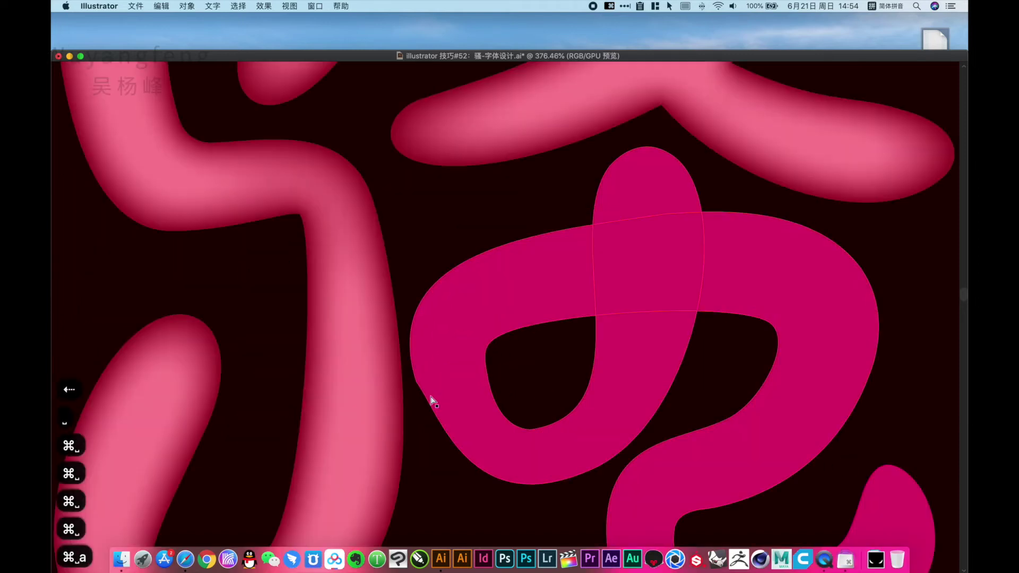
{"action": "left_click", "coordinate": [426, 398]}
{"action": "key", "text": "p"}
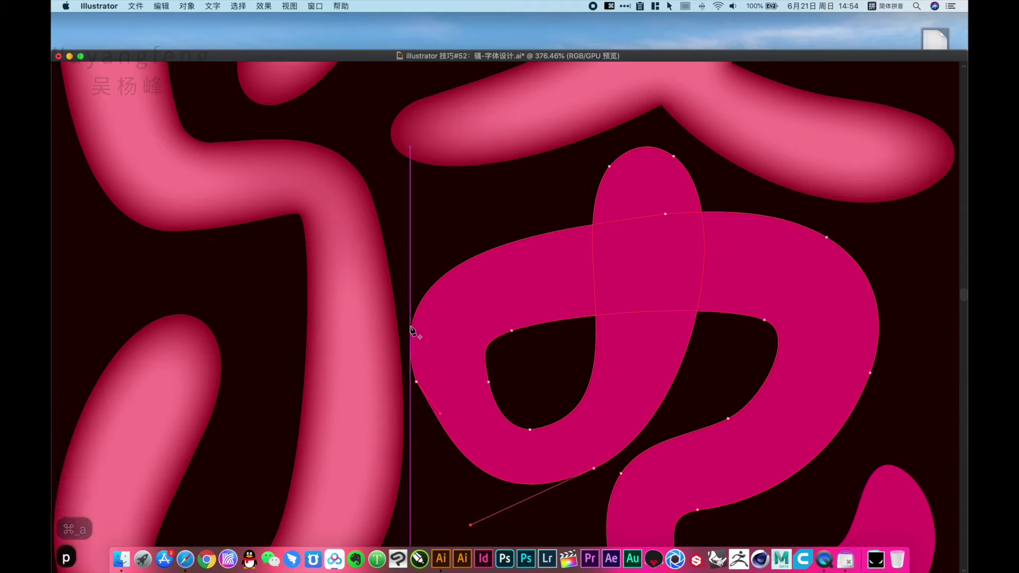
{"action": "left_click", "coordinate": [412, 326]}
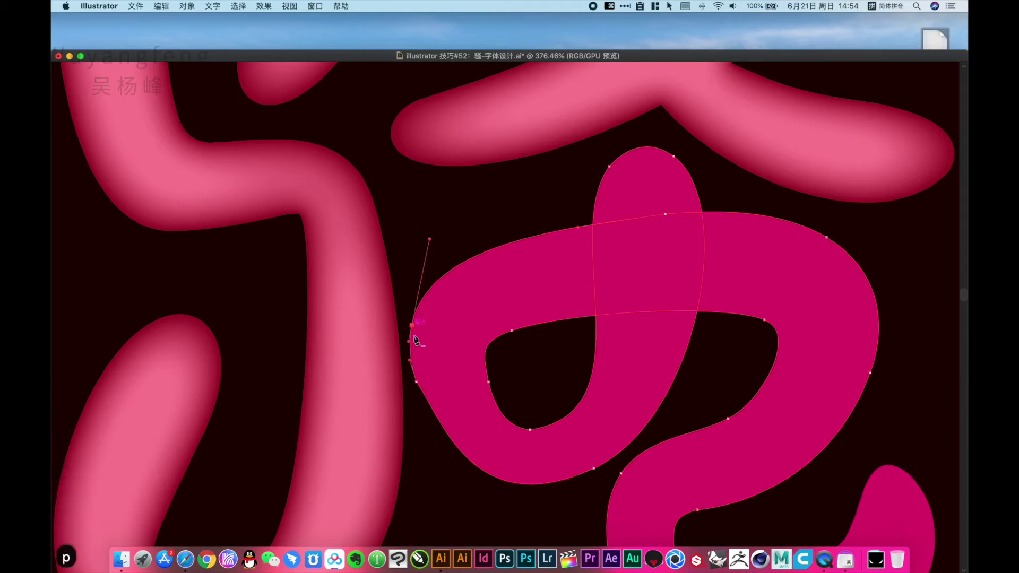
{"action": "left_click", "coordinate": [486, 472]}
{"action": "key", "text": "Tab"}
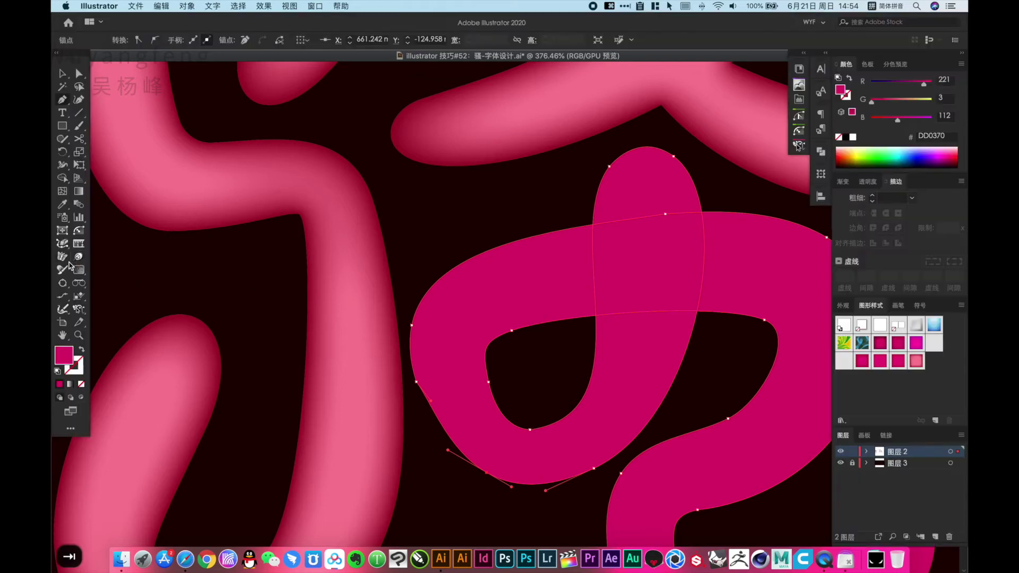
{"action": "left_click", "coordinate": [63, 244]}
{"action": "left_click", "coordinate": [419, 383]}
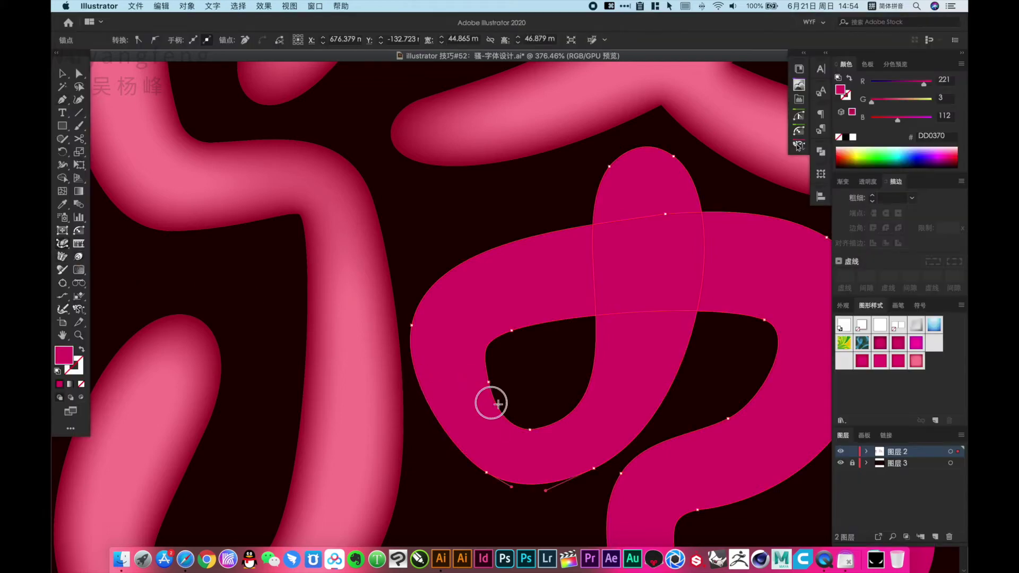
{"action": "left_click", "coordinate": [547, 385], "text": "alt+super"}
{"action": "left_click_drag", "start_coordinate": [559, 346], "coordinate": [520, 346]}
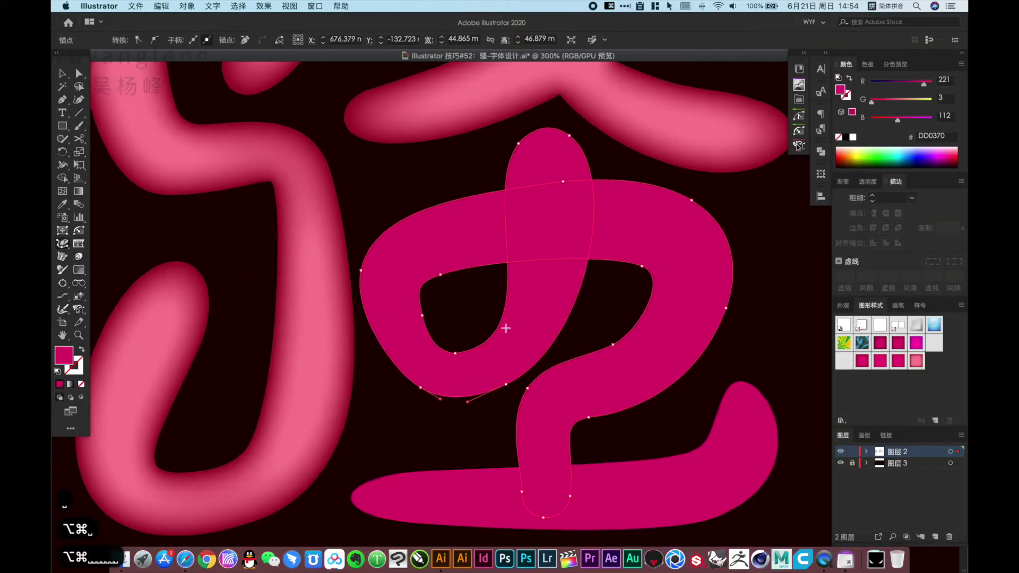
- Paste a copy of the smoothed looped stroke and the base stroke in front and shift it well to the right
{"action": "key", "text": "v"}
{"action": "key", "text": "Tab"}
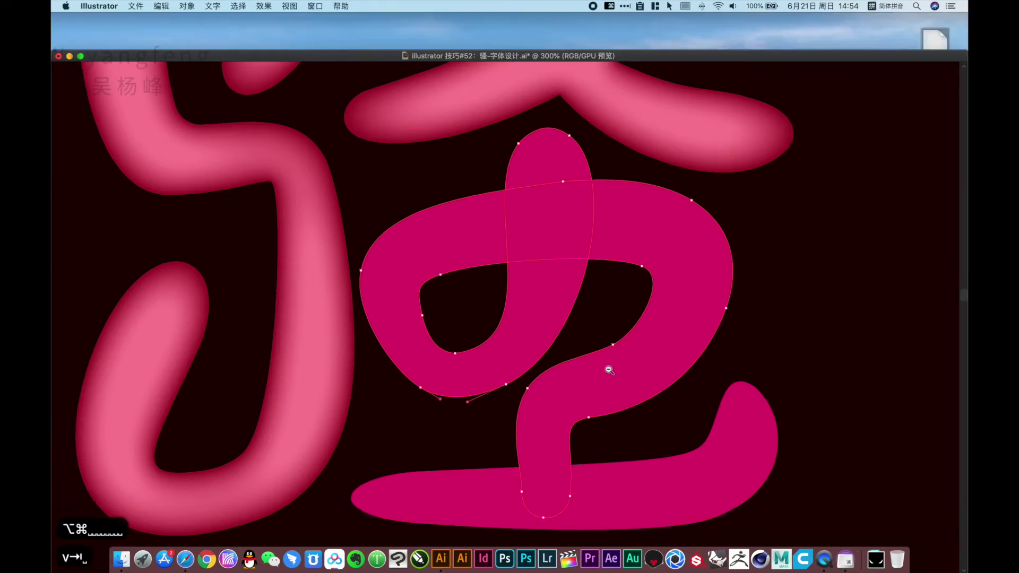
{"action": "left_click", "coordinate": [581, 358], "text": "alt+super"}
{"action": "left_click", "coordinate": [581, 358], "text": "alt+super"}
{"action": "left_click_drag", "start_coordinate": [450, 310], "coordinate": [444, 350]}
{"action": "left_click_drag", "start_coordinate": [546, 451], "coordinate": [418, 353]}
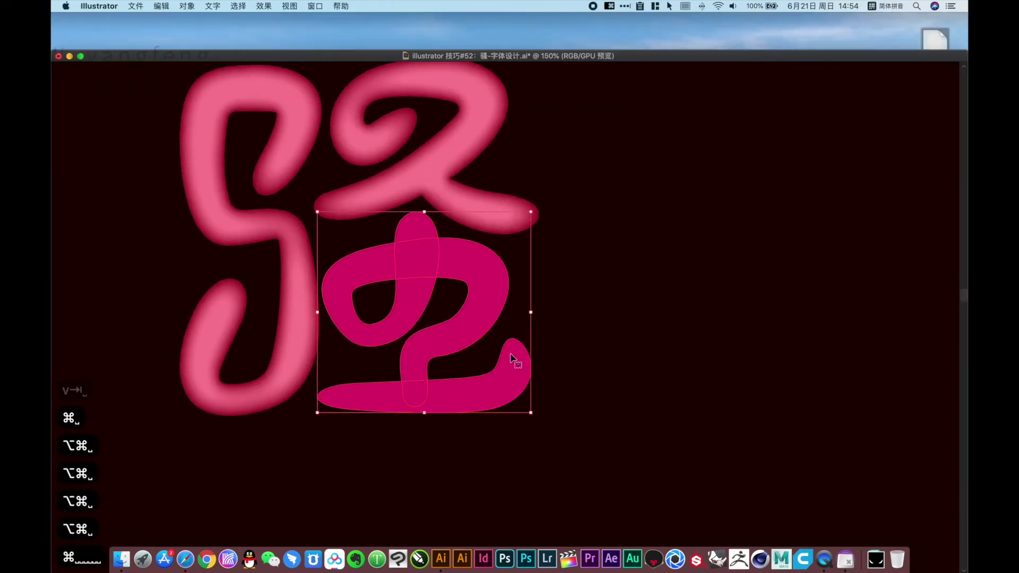
{"action": "key", "text": "super+c"}
{"action": "key", "text": "super+f"}
{"action": "key", "text": "Right"}
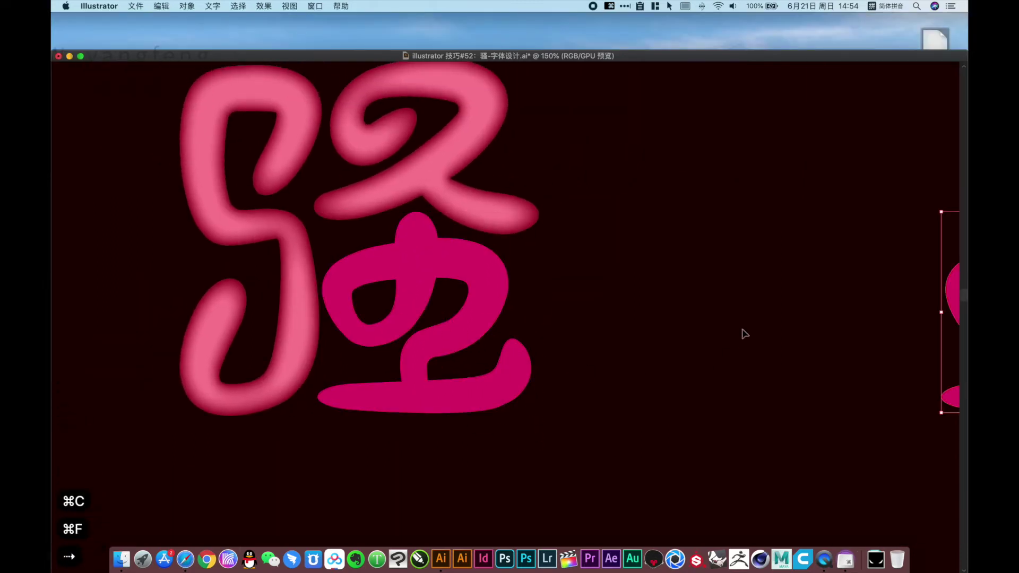
- Delete the vertical hook's anchor points from the original looped stroke, remove the leftover fragment and close the open path
{"action": "key", "text": "space"}
{"action": "left_click_drag", "start_coordinate": [622, 292], "coordinate": [506, 326]}
{"action": "left_click", "coordinate": [316, 344]}
{"action": "key", "text": "a"}
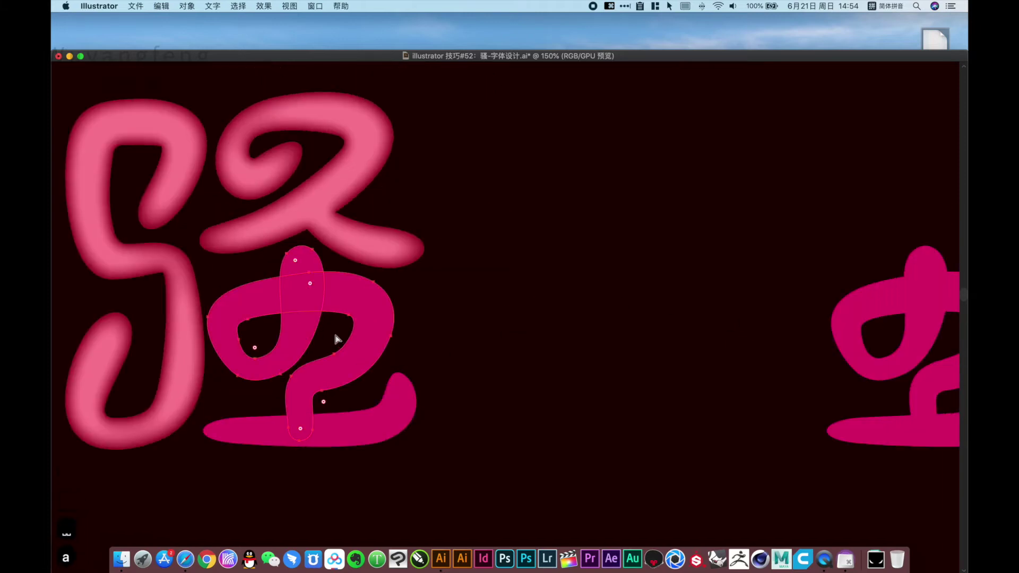
{"action": "left_click_drag", "start_coordinate": [336, 331], "coordinate": [274, 335]}
{"action": "key", "text": "Delete"}
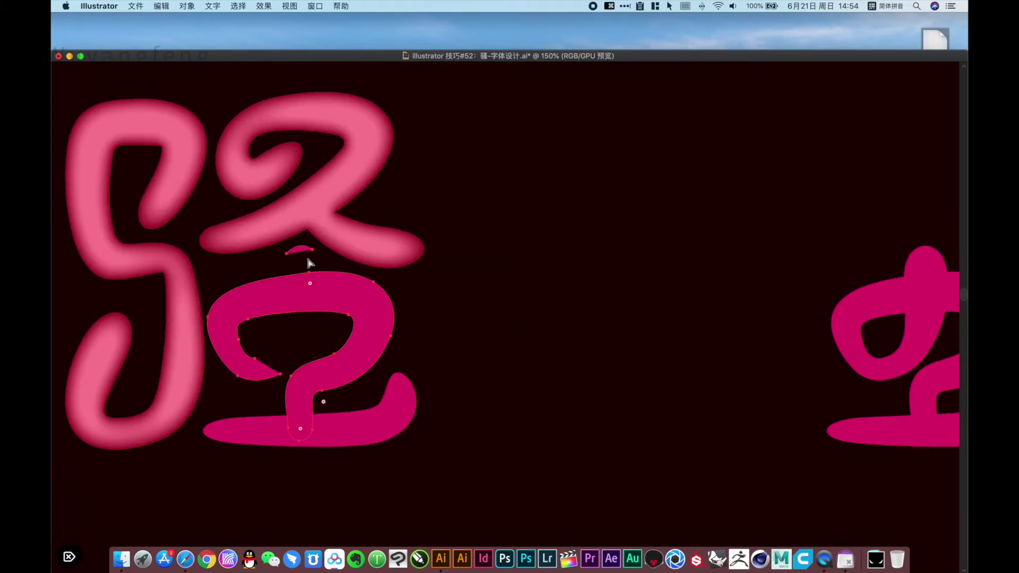
{"action": "key", "text": "Delete"}
{"action": "left_click", "coordinate": [255, 359]}
{"action": "left_click_drag", "start_coordinate": [255, 359], "coordinate": [285, 374]}
{"action": "left_click", "coordinate": [281, 374]}
{"action": "key", "text": "a"}
{"action": "left_click", "coordinate": [294, 340]}
- On the shifted copy, delete the loop's upper arc, its right-hand part and the base stroke, keeping only the vertical hook
{"action": "key", "text": "space"}
{"action": "left_click_drag", "start_coordinate": [601, 357], "coordinate": [433, 369]}
{"action": "key", "text": "a"}
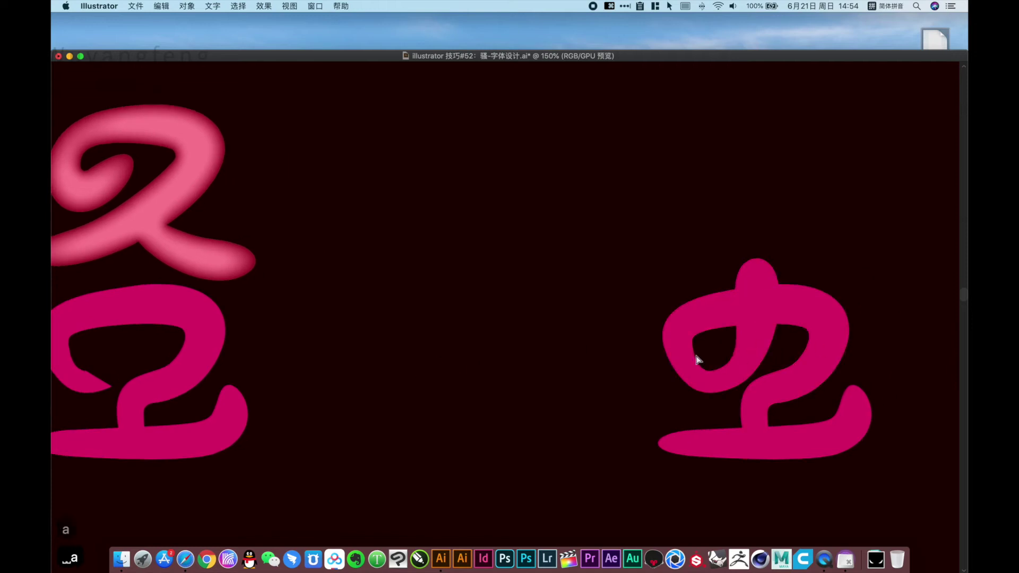
{"action": "left_click", "coordinate": [696, 361]}
{"action": "left_click_drag", "start_coordinate": [706, 288], "coordinate": [721, 335]}
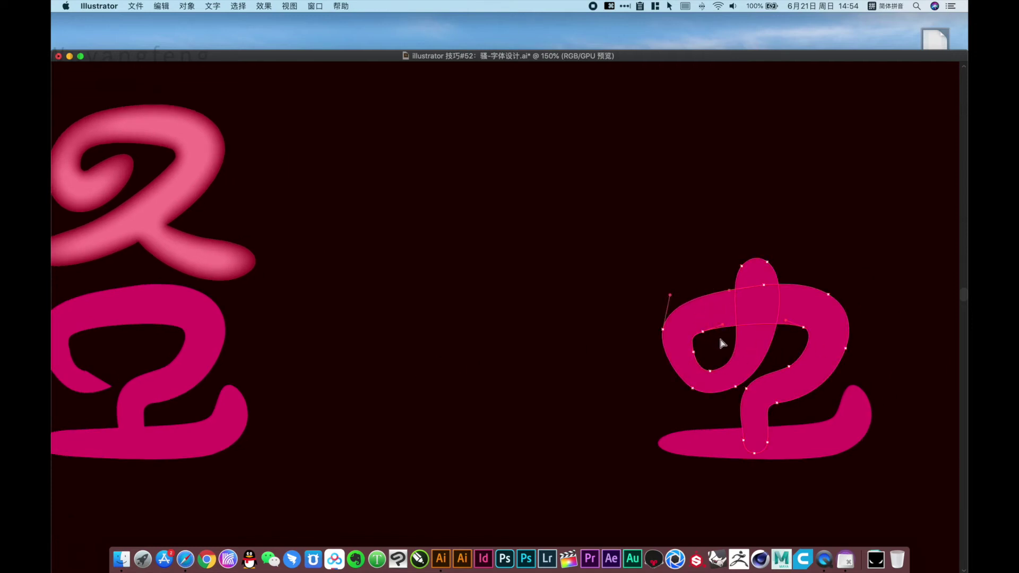
{"action": "key", "text": "Delete"}
{"action": "left_click", "coordinate": [856, 328]}
{"action": "left_click", "coordinate": [810, 332]}
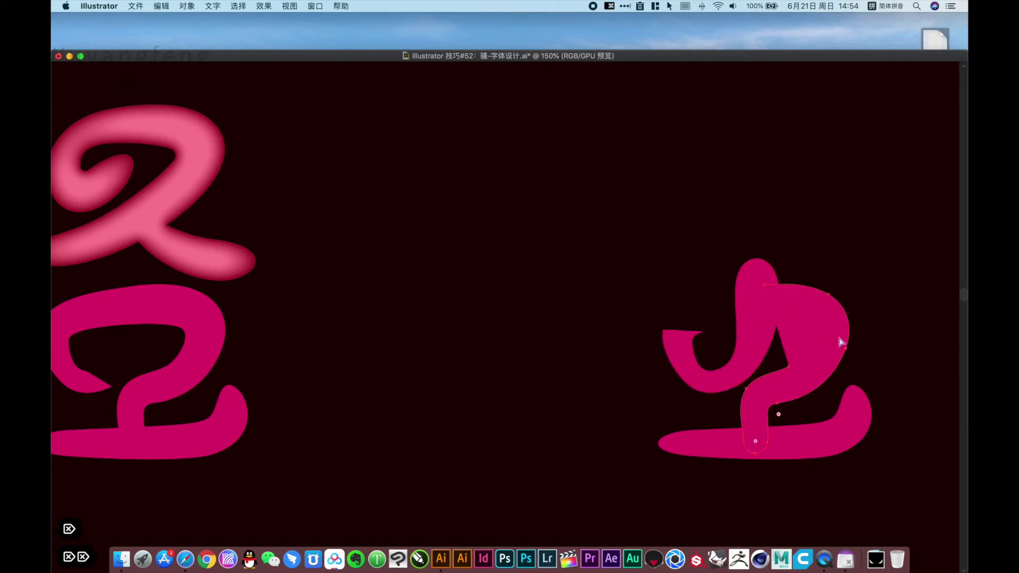
{"action": "key", "text": "Delete"}
{"action": "left_click", "coordinate": [812, 427]}
{"action": "key", "text": "Delete"}
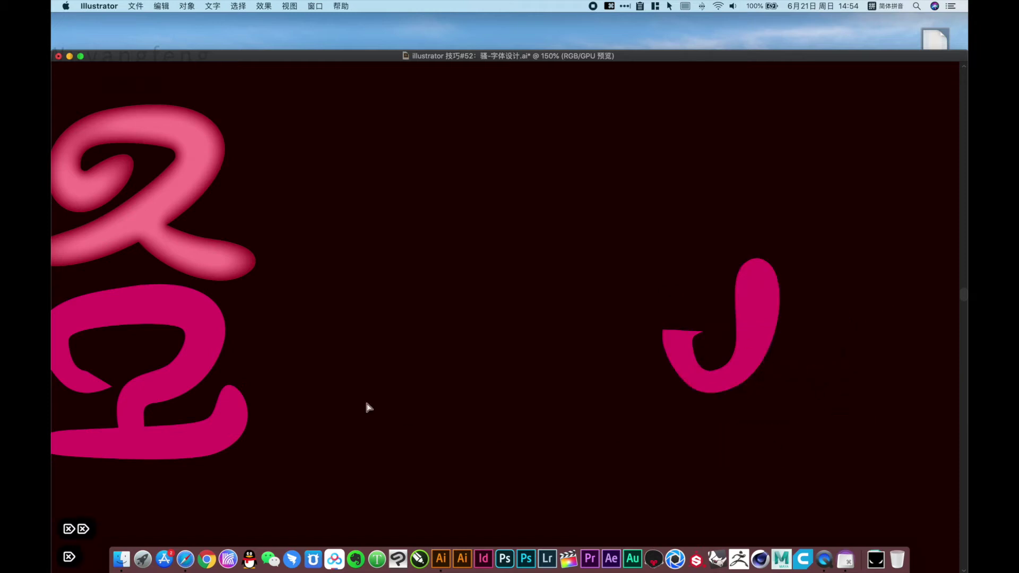
- Merge the original looped stroke and the base stroke into one shape with the Shape Builder tool
{"action": "left_click_drag", "start_coordinate": [381, 399], "coordinate": [601, 412]}
{"action": "key", "text": "v"}
{"action": "left_click", "coordinate": [346, 392]}
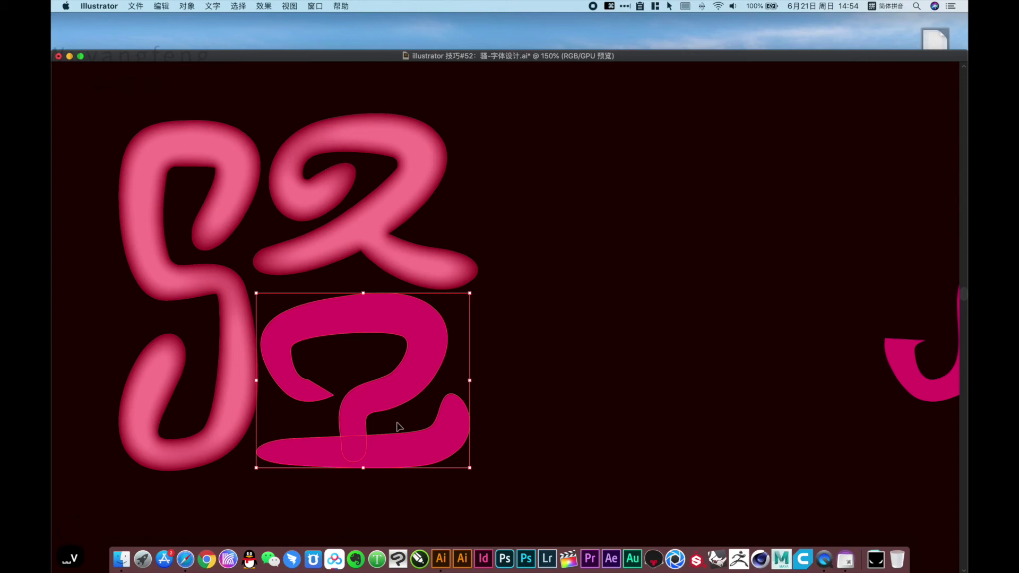
{"action": "key", "text": "shift+m"}
{"action": "left_click_drag", "start_coordinate": [388, 452], "coordinate": [354, 421]}
{"action": "key", "text": "v"}
- Move the separated hook copy back to its original place over the looped stroke
{"action": "left_click", "coordinate": [603, 401]}
{"action": "key", "text": "space"}
{"action": "left_click_drag", "start_coordinate": [658, 402], "coordinate": [582, 407]}
{"action": "left_click", "coordinate": [858, 396]}
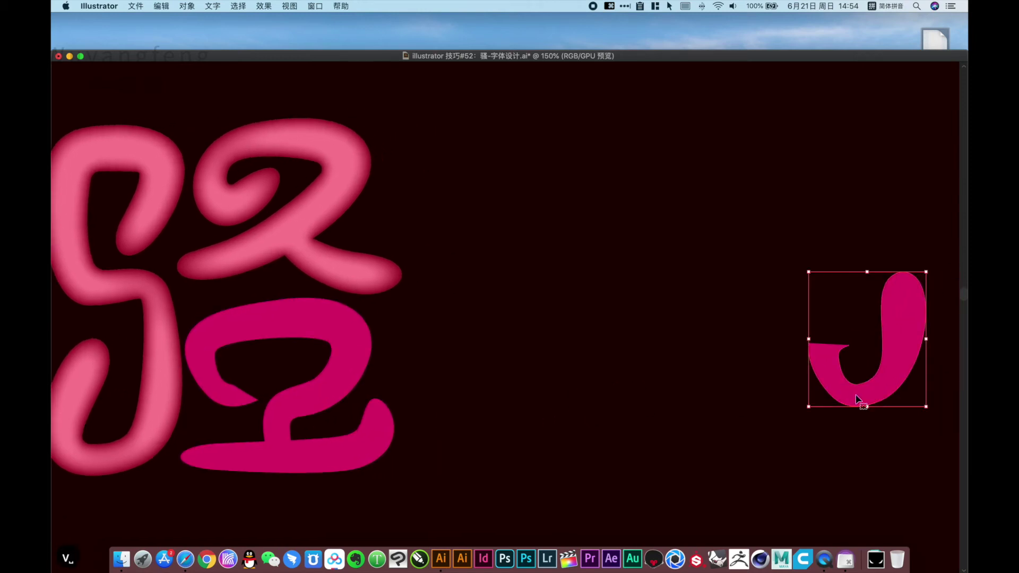
{"action": "key", "text": "Left"}
- Apply the saved pink inner-glow graphic style to the hook and the merged lower strokes
{"action": "key", "text": "space"}
{"action": "left_click_drag", "start_coordinate": [407, 368], "coordinate": [561, 376]}
{"action": "left_click_drag", "start_coordinate": [572, 346], "coordinate": [402, 379]}
{"action": "key", "text": "Tab"}
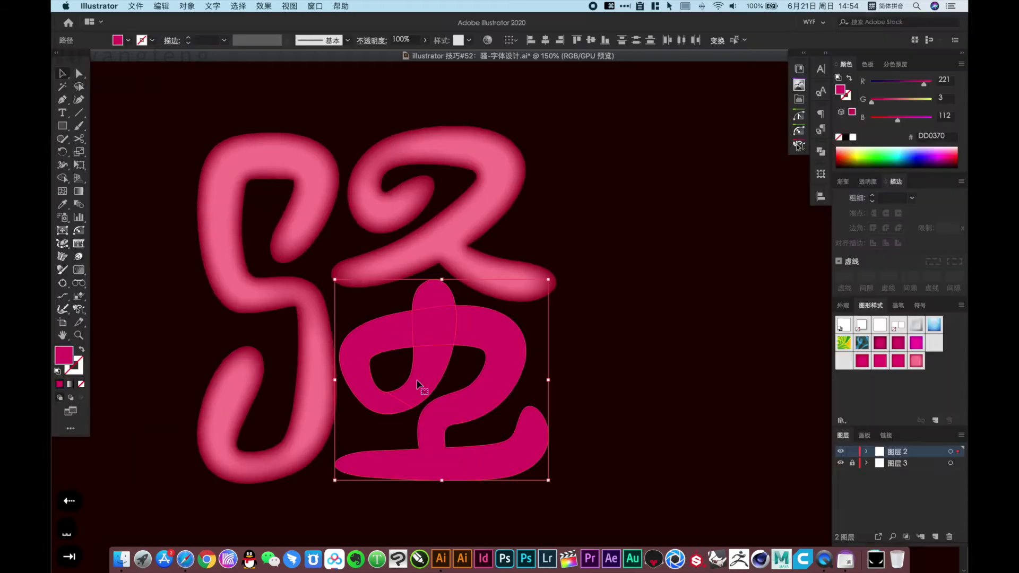
{"action": "left_click", "coordinate": [917, 362]}
{"action": "left_click", "coordinate": [655, 363]}
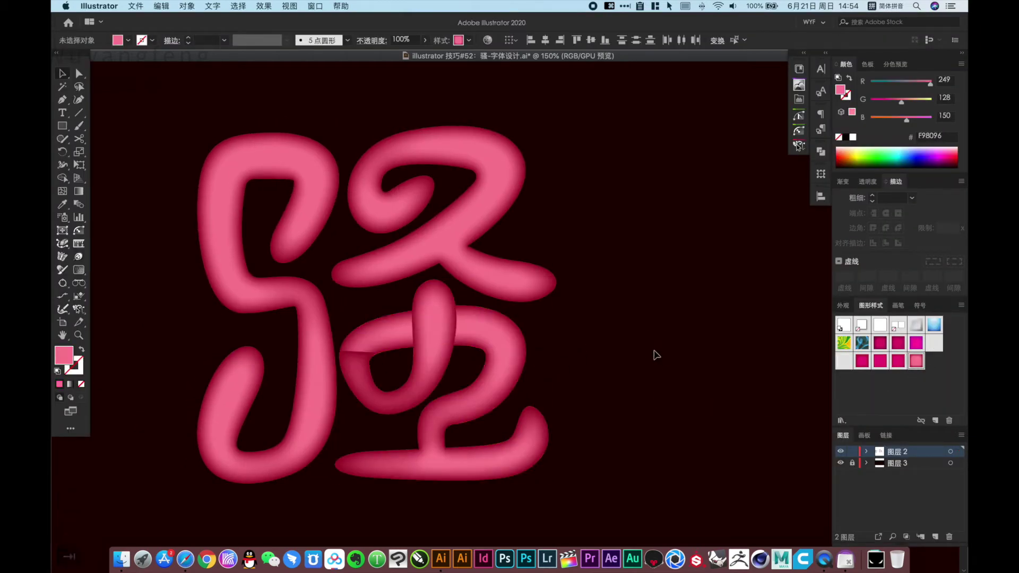
- Create an opacity mask for the hook and draw a circle about 51.8 mm wide in it, covering the hook
{"action": "scroll", "coordinate": [672, 378], "scroll_direction": "left", "scroll_amount": 5}
{"action": "scroll", "coordinate": [671, 378], "scroll_direction": "up", "scroll_amount": 1}
{"action": "left_click", "coordinate": [542, 354]}
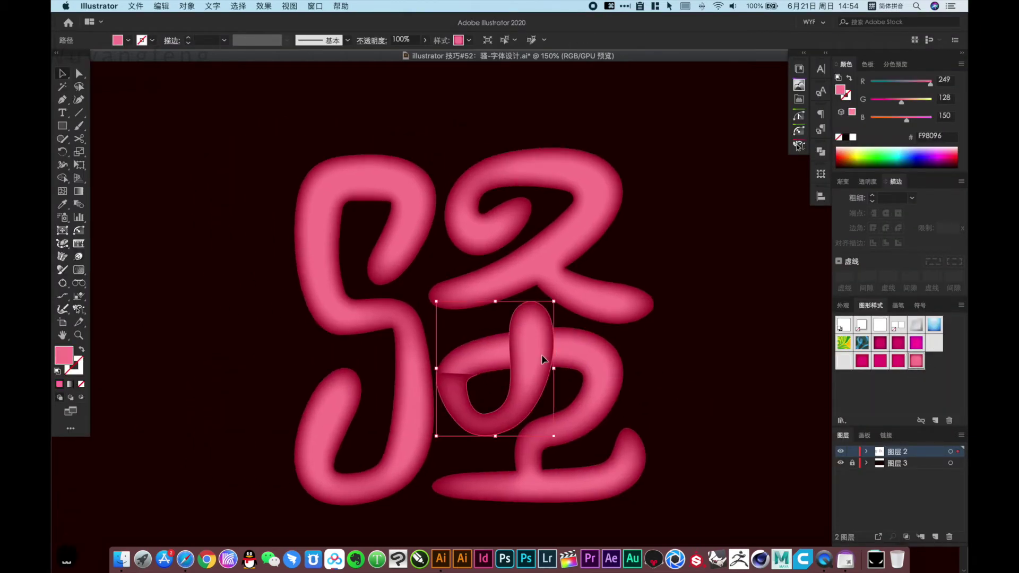
{"action": "left_click", "coordinate": [869, 182]}
{"action": "left_click", "coordinate": [894, 229]}
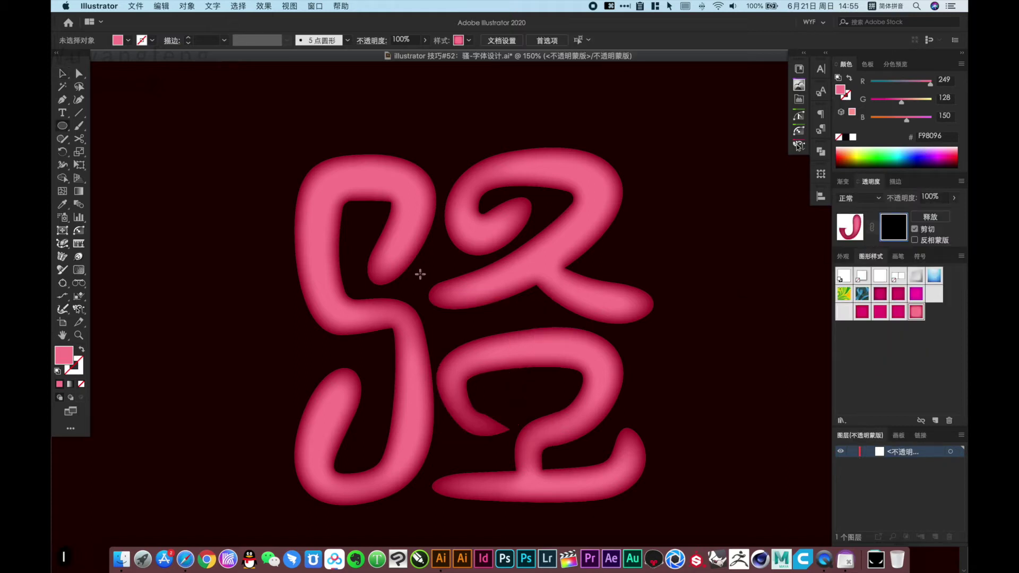
{"action": "left_click_drag", "start_coordinate": [425, 271], "coordinate": [640, 486]}
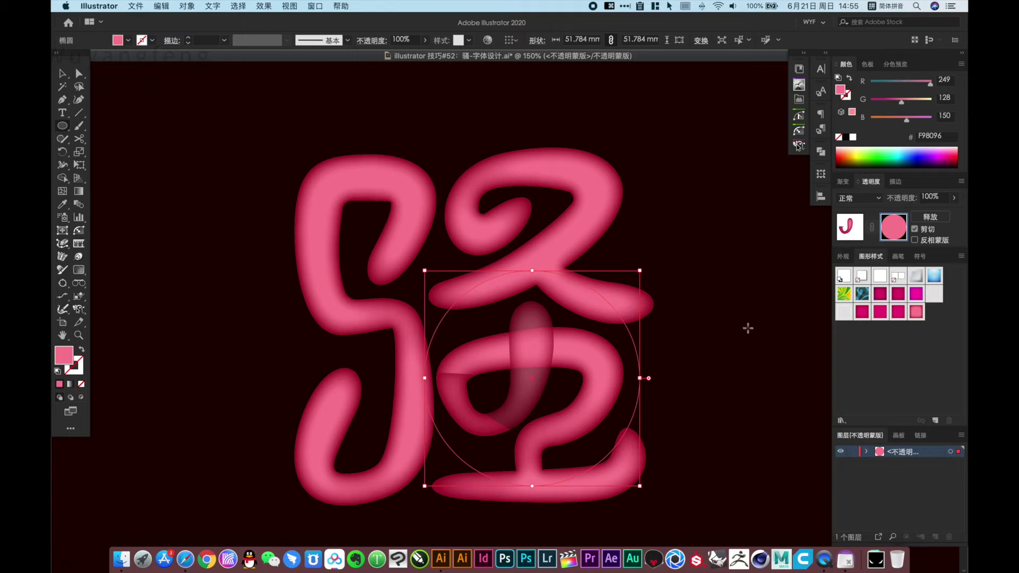
- Fill the mask circle with a linear white-to-black gradient and draw it at about 169.5° across the hook's left end
{"action": "key", "text": "period"}
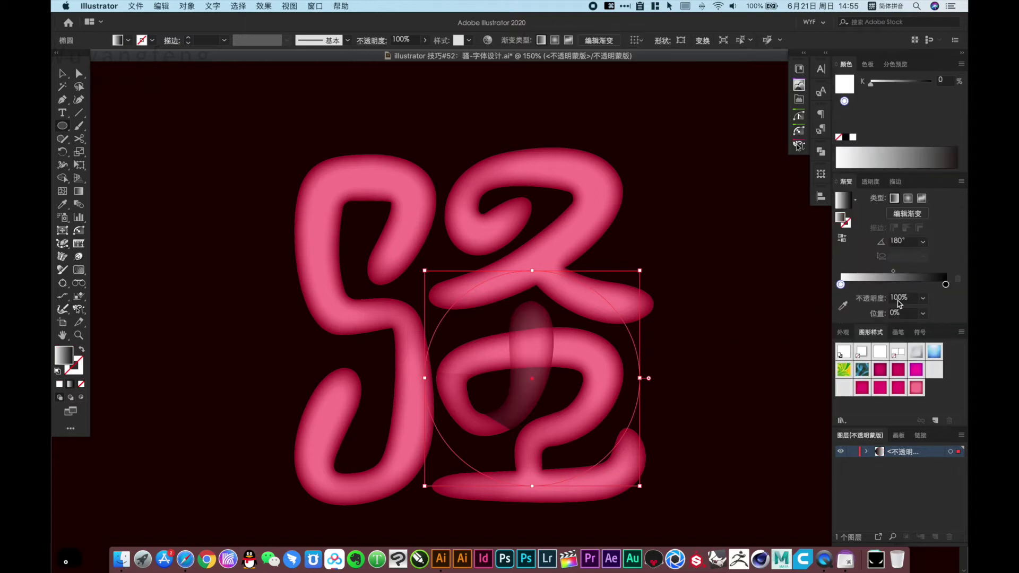
{"action": "left_click", "coordinate": [894, 199]}
{"action": "key", "text": "g"}
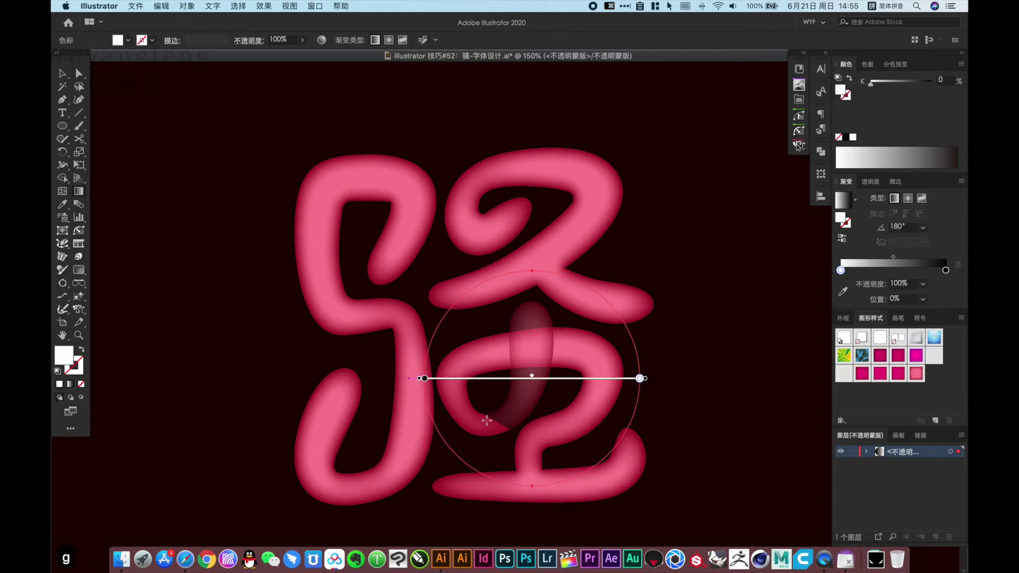
{"action": "mouse_move", "coordinate": [474, 410]}
{"action": "left_mouse_down"}
{"action": "mouse_move", "coordinate": [450, 397]}
{"action": "mouse_move", "coordinate": [444, 404]}
{"action": "left_mouse_up"}
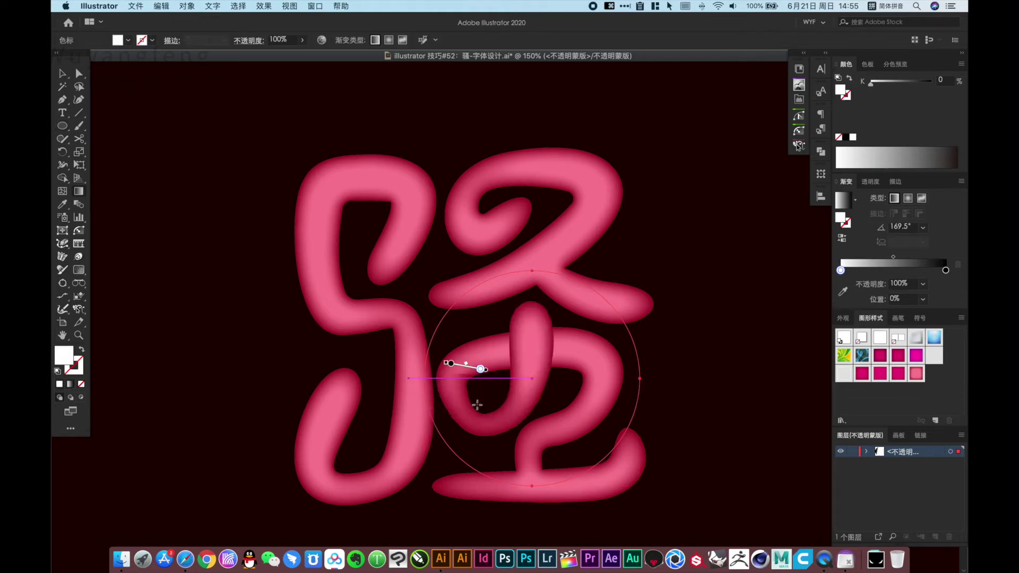
- Try shorter, nearly horizontal mask gradients near the hook's left end to soften its seam with the loop
{"action": "key", "text": "super+space"}
{"action": "left_click_drag", "start_coordinate": [390, 307], "coordinate": [525, 458]}
{"action": "mouse_move", "coordinate": [597, 425]}
{"action": "left_mouse_down"}
{"action": "mouse_move", "coordinate": [565, 425]}
{"action": "mouse_move", "coordinate": [589, 423]}
{"action": "left_mouse_up"}
{"action": "left_click", "coordinate": [575, 357], "text": "alt+super"}
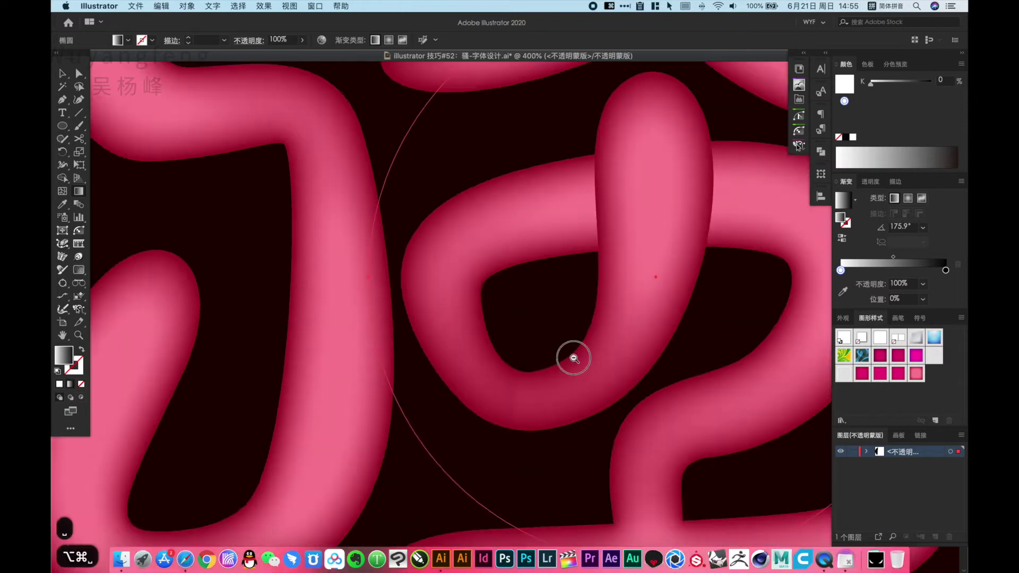
{"action": "left_click", "coordinate": [574, 357], "text": "alt+super"}
{"action": "left_click", "coordinate": [574, 356], "text": "alt+super"}
{"action": "left_click_drag", "start_coordinate": [513, 299], "coordinate": [526, 337]}
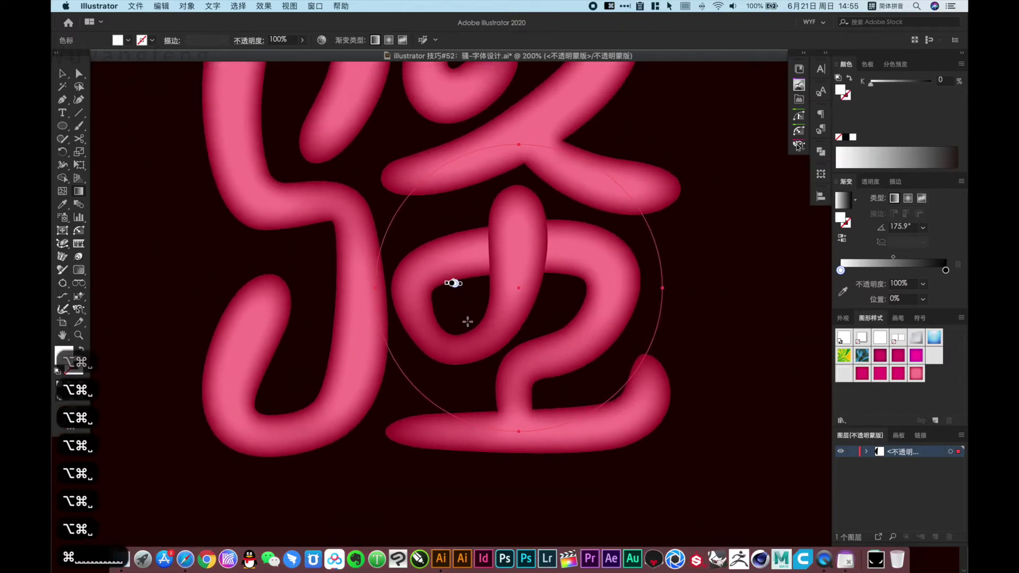
{"action": "left_click_drag", "start_coordinate": [470, 321], "coordinate": [431, 311]}
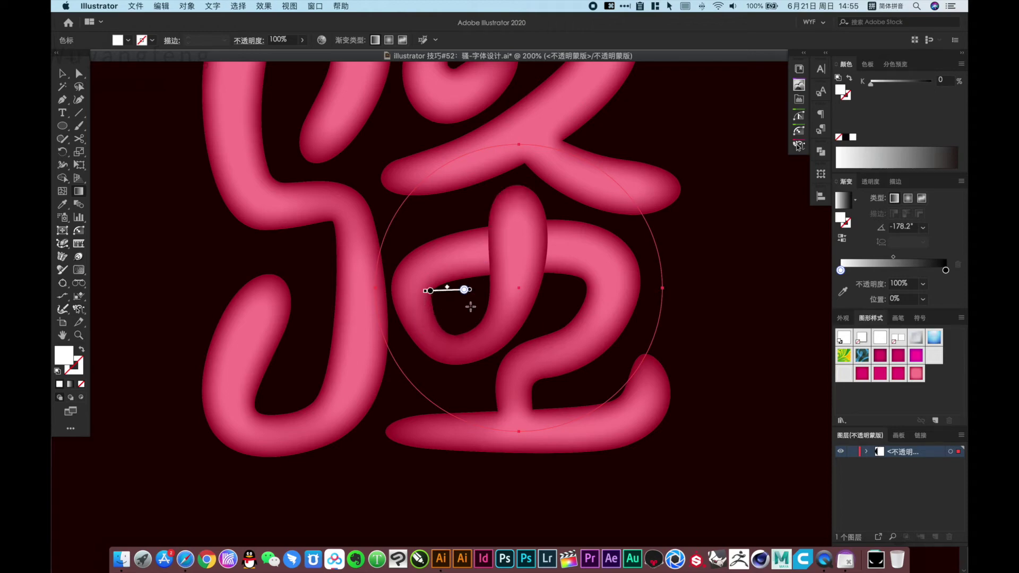
{"action": "key", "text": "v"}
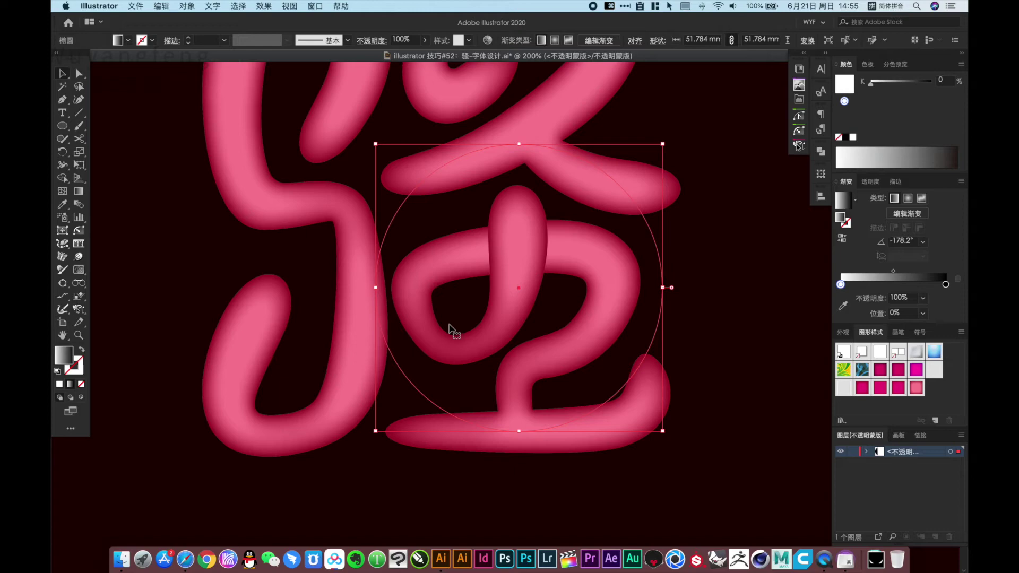
{"action": "key", "text": "g"}
{"action": "left_click_drag", "start_coordinate": [442, 325], "coordinate": [439, 325]}
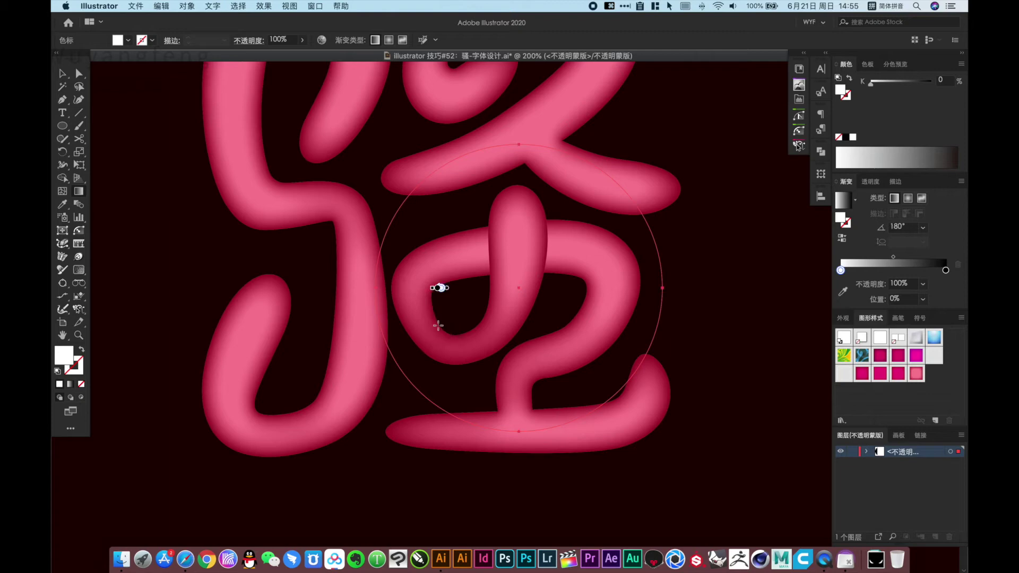
- Shift the mask circle left so its centre sits on the loop's left side, and reverse its gradient
{"action": "key", "text": "v"}
{"action": "key", "text": "g"}
{"action": "key", "text": "v"}
{"action": "left_click_drag", "start_coordinate": [637, 325], "coordinate": [540, 313]}
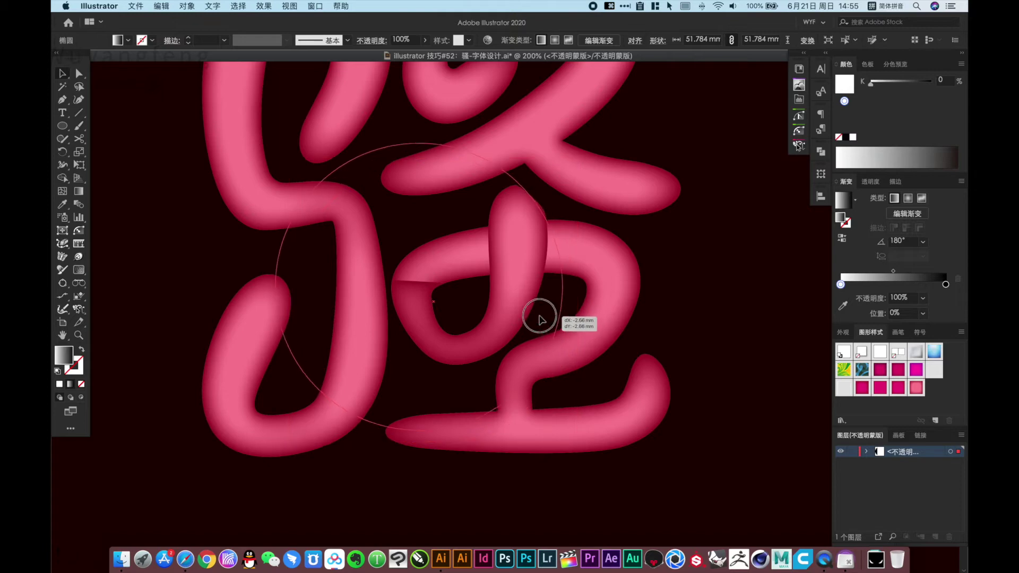
{"action": "left_click", "coordinate": [843, 239]}
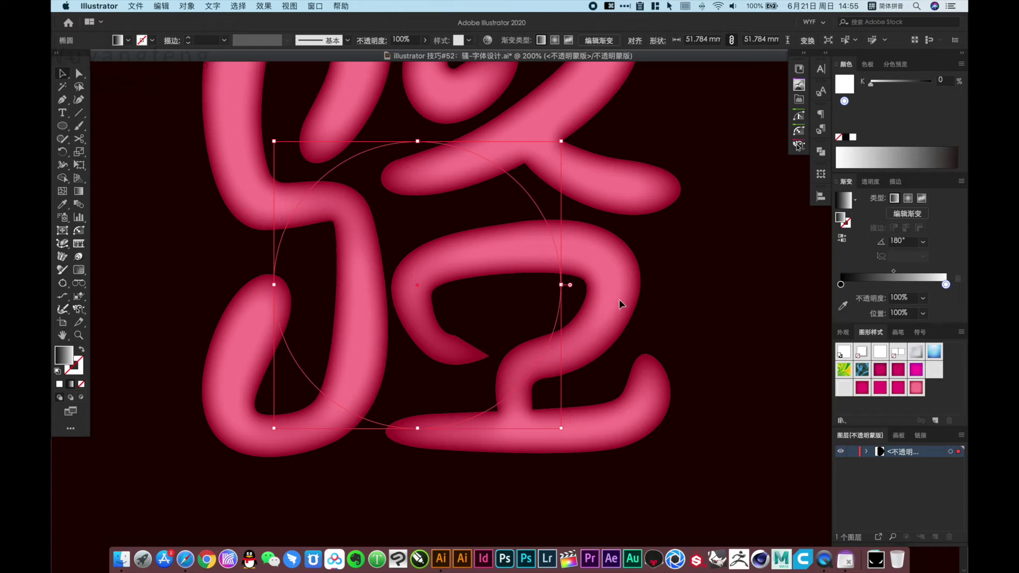
- Draw a larger circle around the lower strokes in the mask, make its fill entirely white and send it to the back
{"action": "key", "text": "l"}
{"action": "left_click_drag", "start_coordinate": [497, 252], "coordinate": [687, 484]}
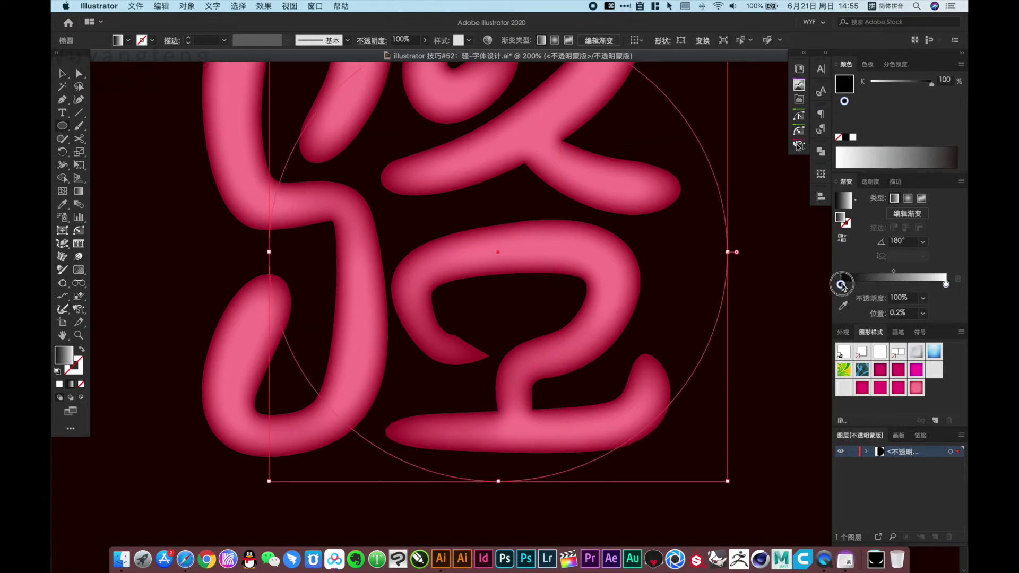
{"action": "left_click_drag", "start_coordinate": [842, 285], "coordinate": [856, 285]}
{"action": "left_click_drag", "start_coordinate": [946, 285], "coordinate": [921, 318]}
{"action": "left_click_drag", "start_coordinate": [898, 285], "coordinate": [841, 285]}
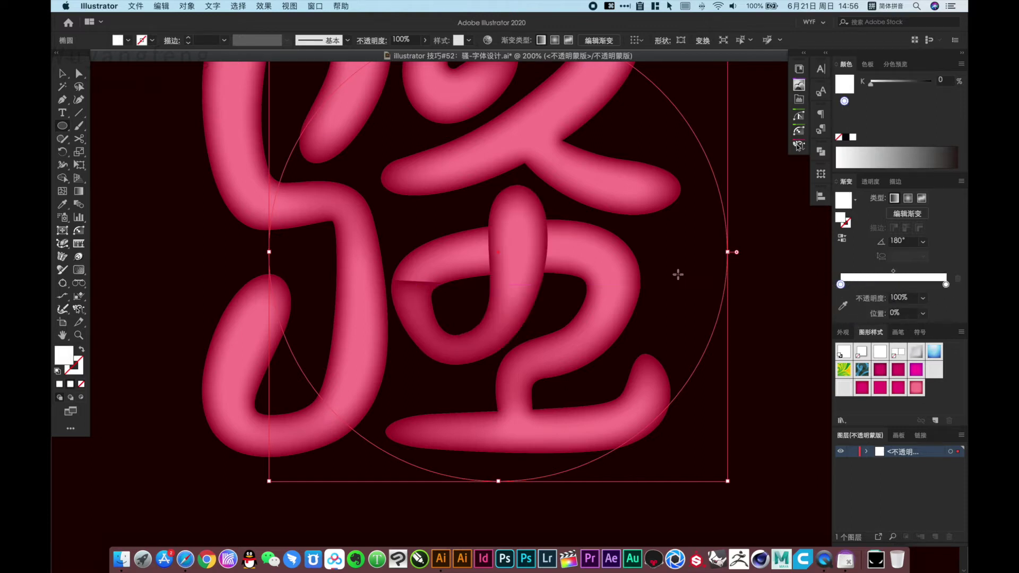
{"action": "key", "text": "super+shift+bracketleft"}
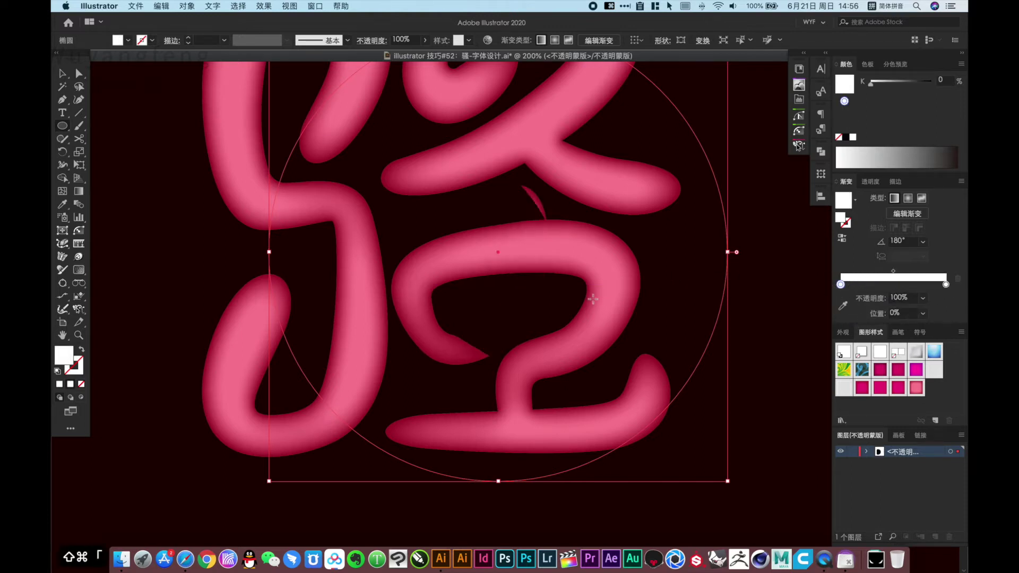
- Move the small mask circle's white stop to about 56.5% and redraw its gradient at about -26°, black towards the loop's left edge
{"action": "key", "text": "v"}
{"action": "left_click", "coordinate": [489, 279]}
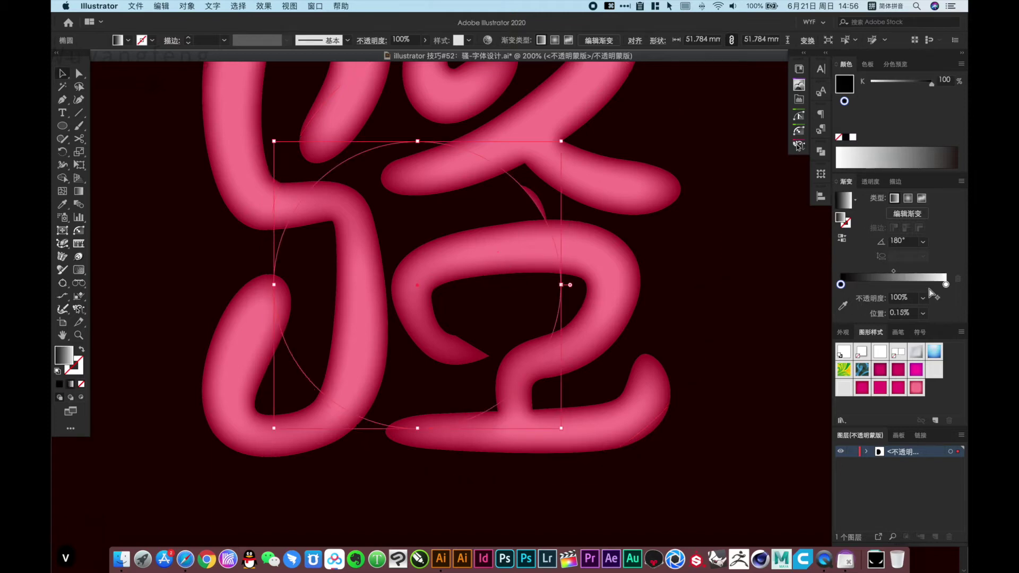
{"action": "left_click_drag", "start_coordinate": [947, 286], "coordinate": [900, 285]}
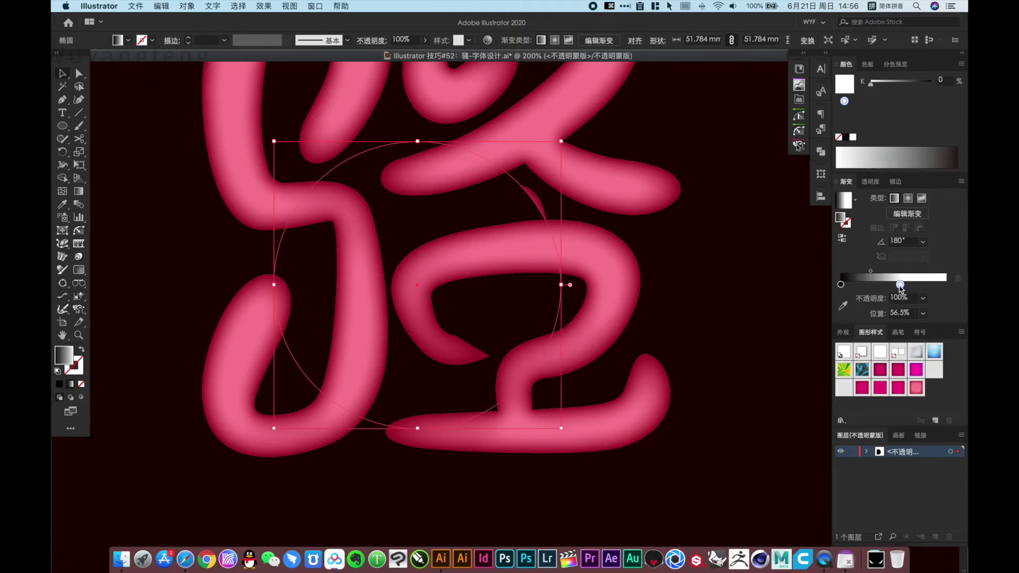
{"action": "left_click", "coordinate": [843, 241]}
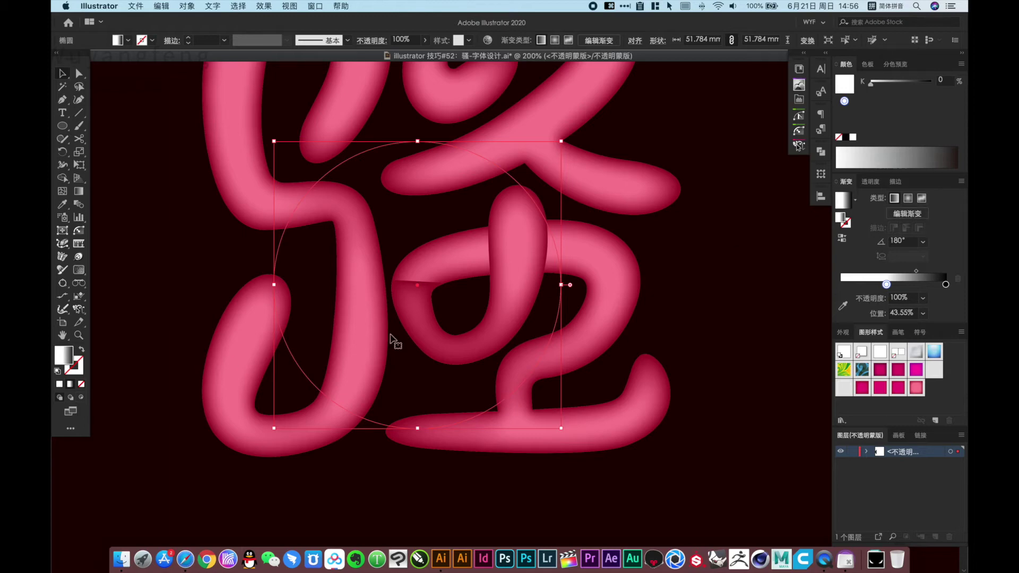
{"action": "key", "text": "g"}
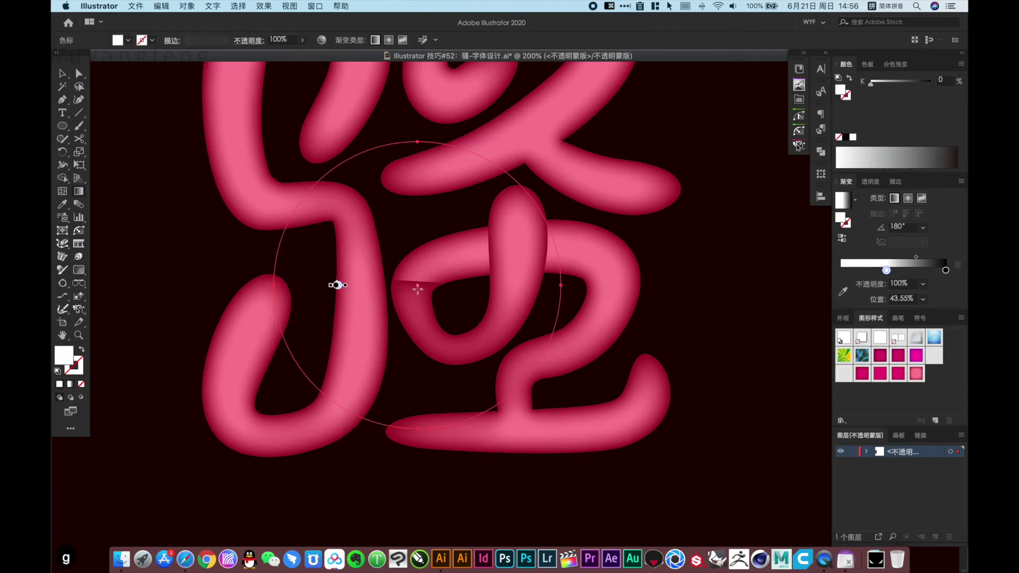
{"action": "left_click_drag", "start_coordinate": [413, 283], "coordinate": [460, 307]}
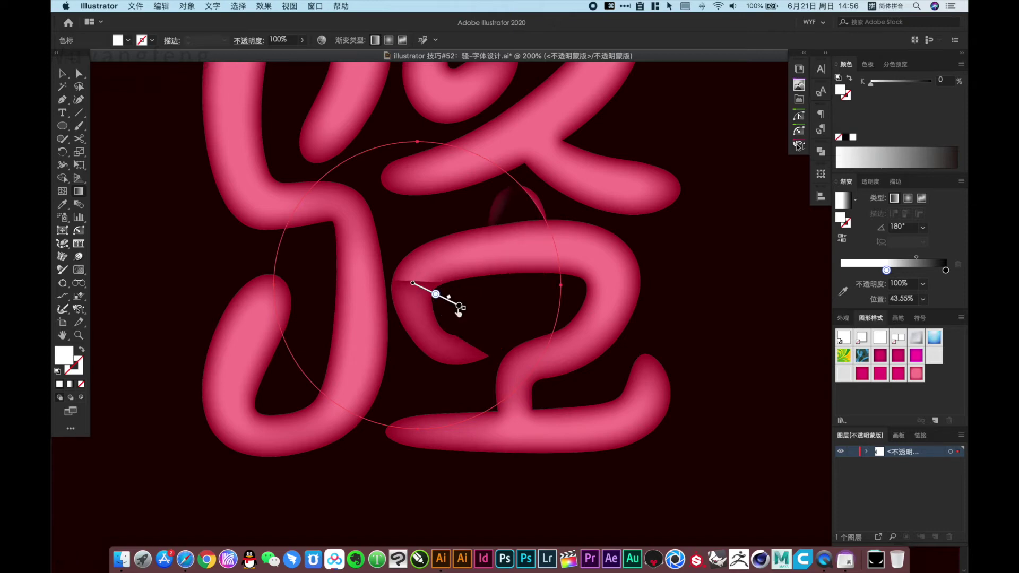
{"action": "left_click", "coordinate": [844, 239]}
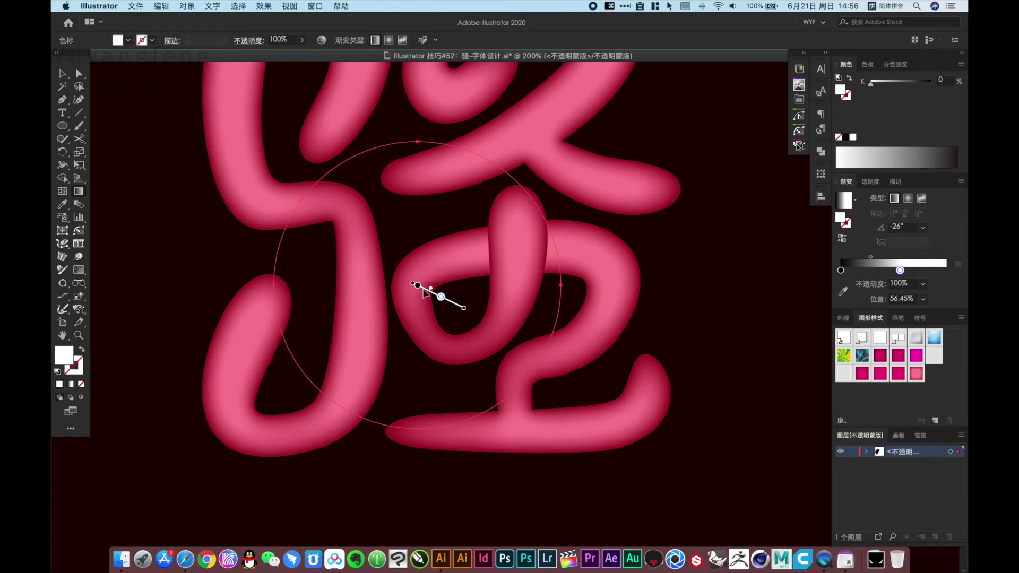
- Tighten the mask gradient's fade by moving the black stop to about 47.6% and the white stop farther along the gradient
{"action": "mouse_move", "coordinate": [419, 288]}
{"action": "left_mouse_down"}
{"action": "mouse_move", "coordinate": [451, 303]}
{"action": "mouse_move", "coordinate": [430, 293]}
{"action": "left_mouse_up"}
{"action": "left_click", "coordinate": [447, 301]}
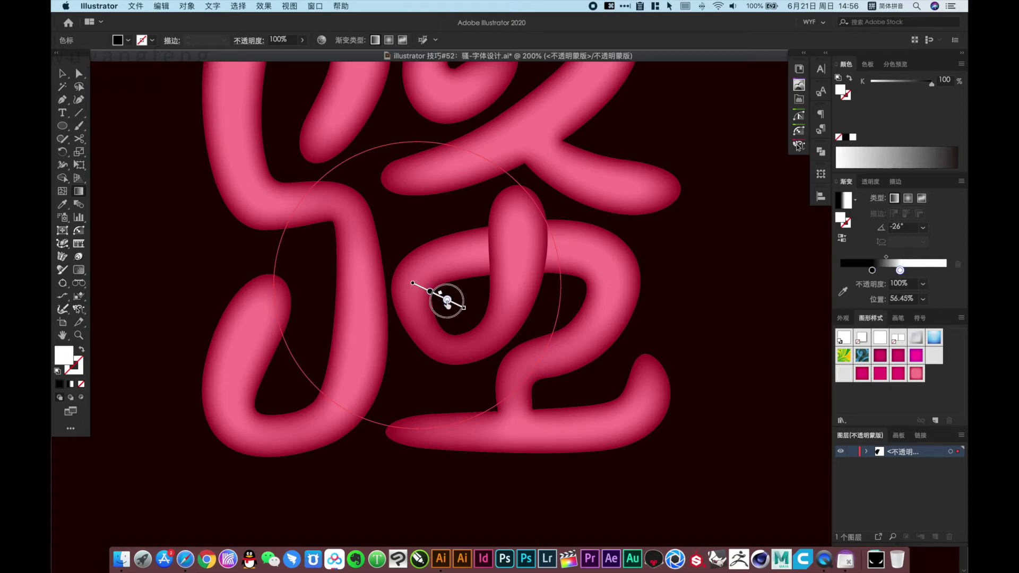
{"action": "left_click", "coordinate": [437, 296]}
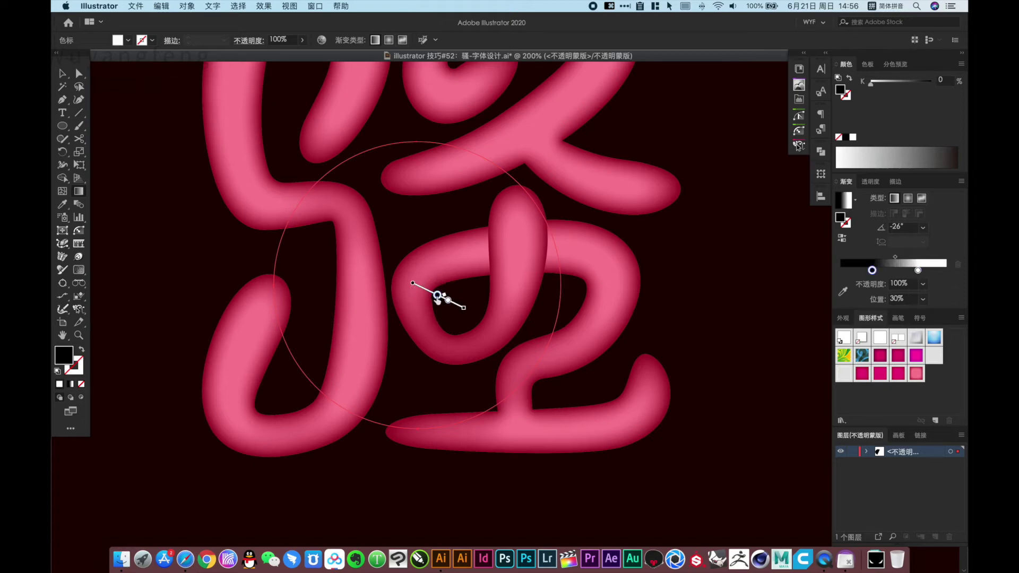
{"action": "left_click_drag", "start_coordinate": [438, 298], "coordinate": [437, 298]}
{"action": "key", "text": "v"}
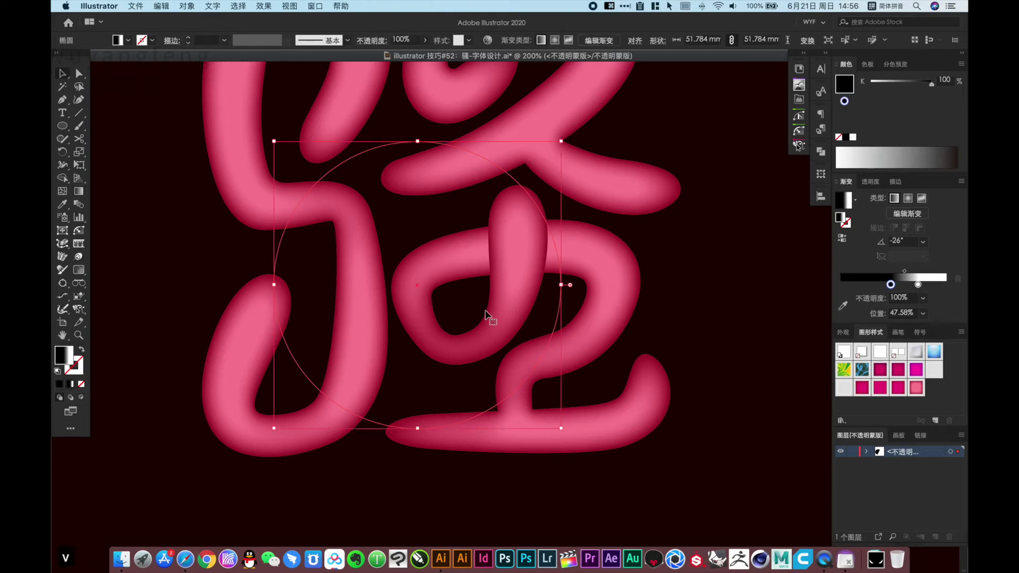
- Deselect the mask circle and leave opacity mask editing to return to the artwork
{"action": "left_click", "coordinate": [700, 297]}
{"action": "left_click", "coordinate": [757, 373]}
{"action": "left_click", "coordinate": [505, 387], "text": "super"}
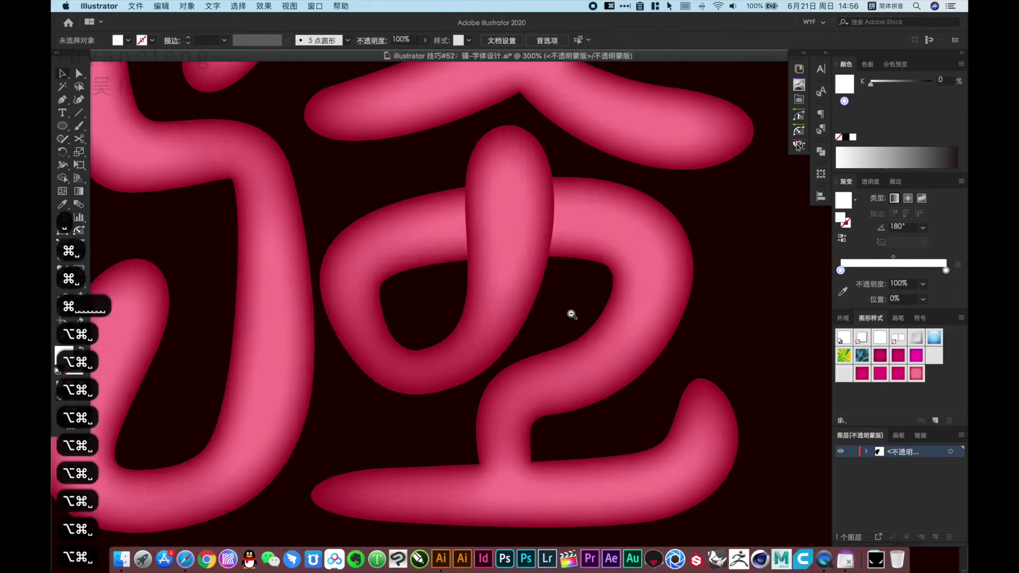
{"action": "left_click", "coordinate": [572, 314], "text": "alt+super"}
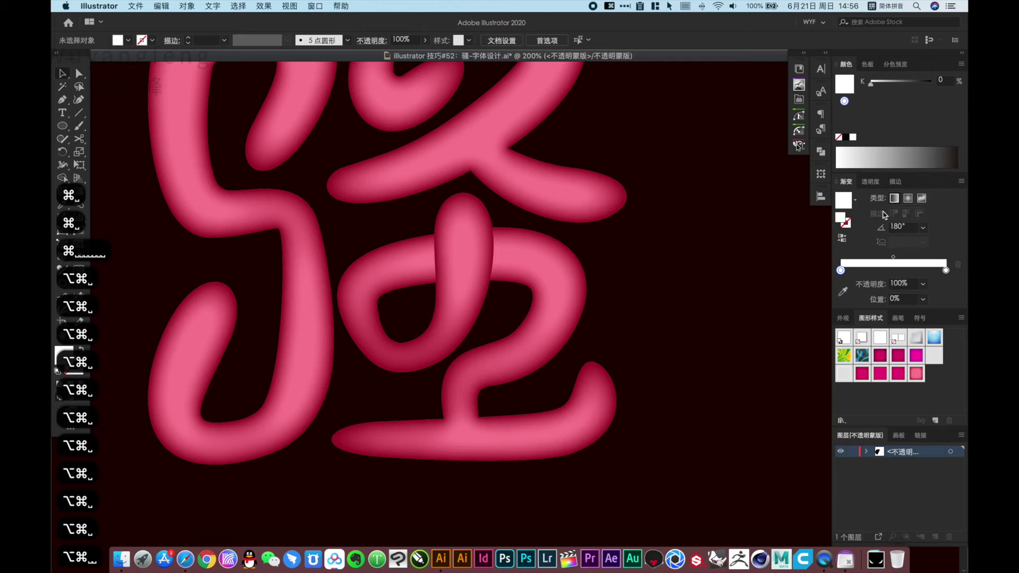
{"action": "left_click", "coordinate": [871, 182]}
{"action": "left_click", "coordinate": [866, 229]}
{"action": "left_click", "coordinate": [689, 309]}
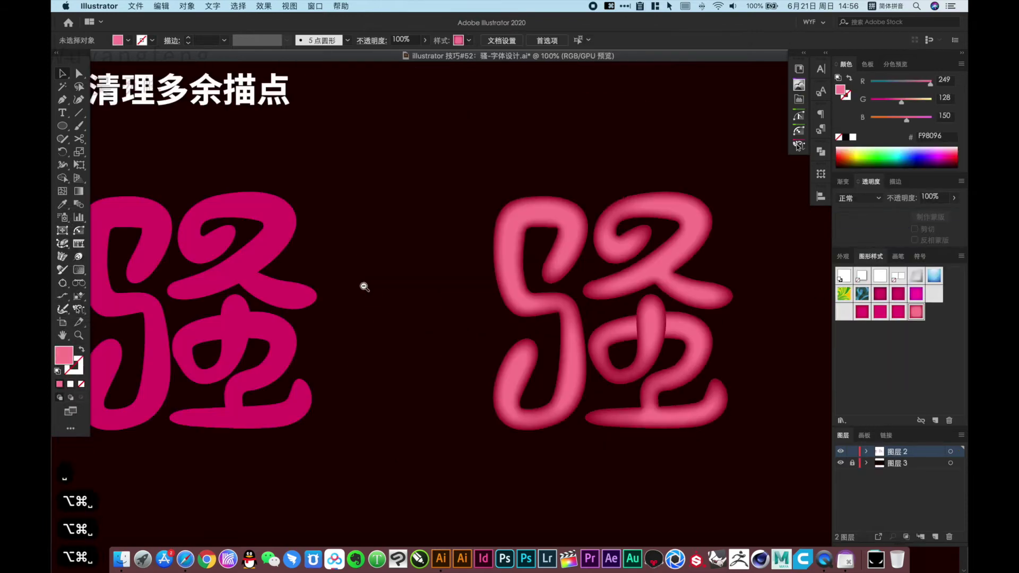
- Examine the blended hook within the whole character and the surrounding overview of production stages
{"action": "left_click", "coordinate": [364, 287], "text": "alt+super"}
{"action": "left_click_drag", "start_coordinate": [555, 337], "coordinate": [412, 356]}
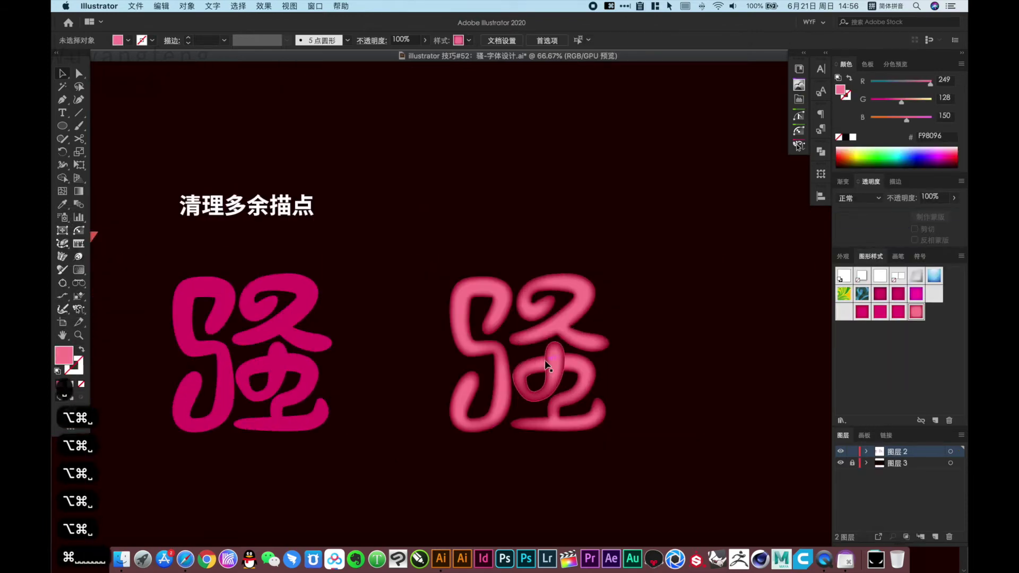
{"action": "left_click", "coordinate": [549, 364]}
{"action": "key", "text": "Tab"}
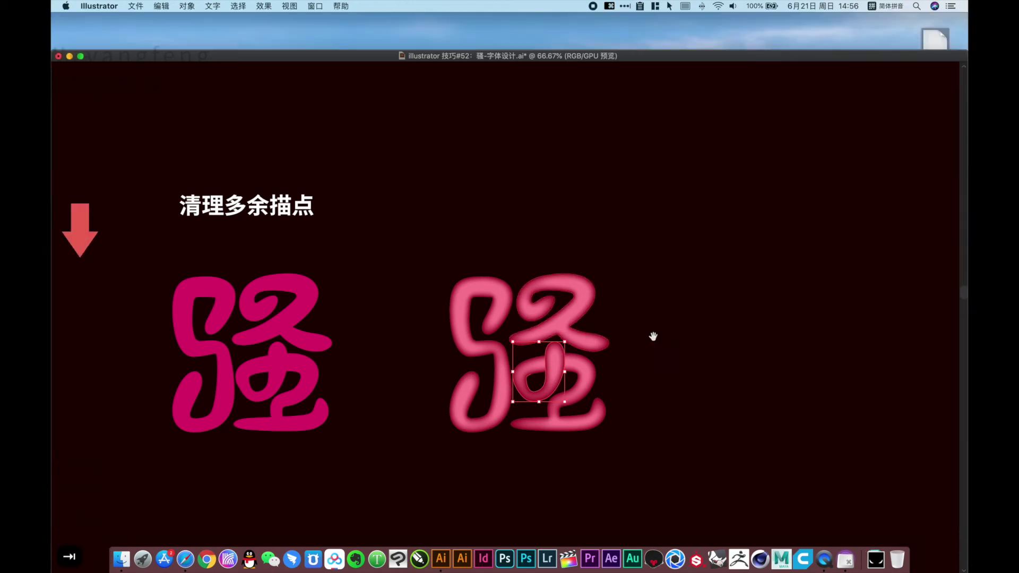
{"action": "left_click", "coordinate": [509, 364], "text": "alt+super"}
{"action": "left_click", "coordinate": [479, 297], "text": "alt+super"}
{"action": "left_click", "coordinate": [479, 298], "text": "alt+super"}
{"action": "left_click", "coordinate": [478, 297], "text": "alt+super"}
{"action": "left_click_drag", "start_coordinate": [590, 368], "coordinate": [444, 237]}
{"action": "left_click_drag", "start_coordinate": [523, 302], "coordinate": [473, 264]}
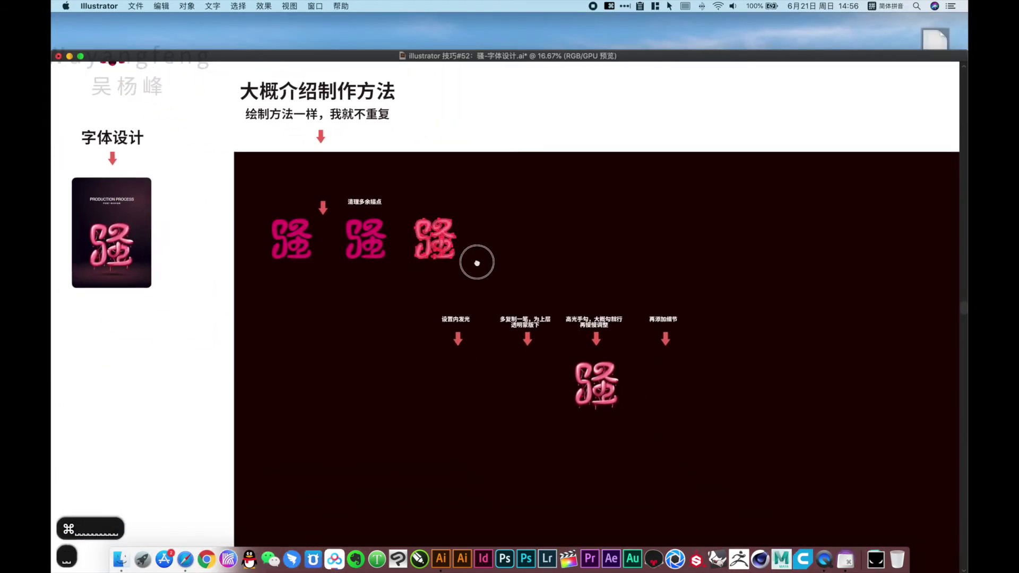
- Examine the finished dripping 骚 character up close and the surrounding overview of production stages
{"action": "left_click_drag", "start_coordinate": [541, 344], "coordinate": [639, 417]}
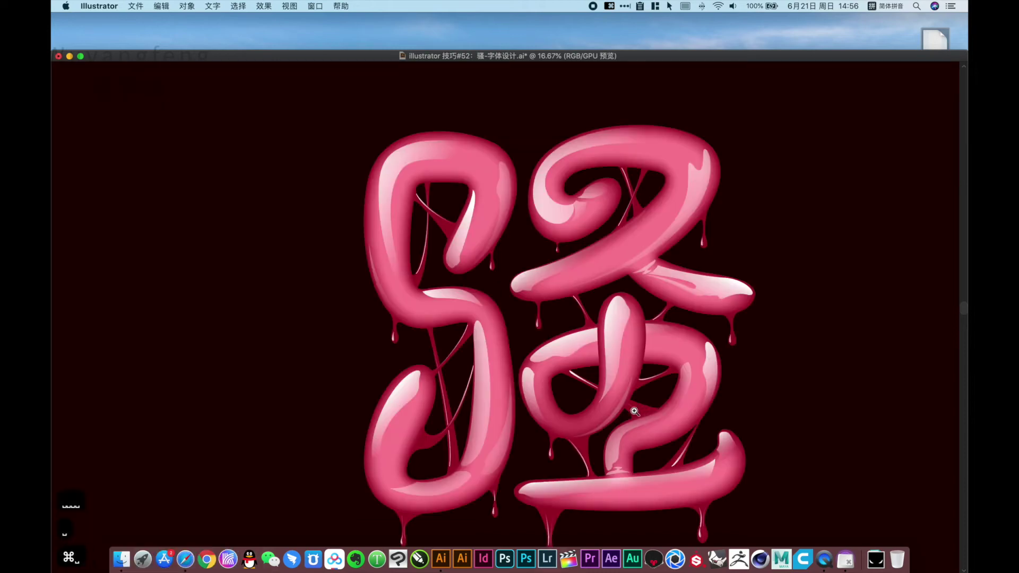
{"action": "left_click", "coordinate": [411, 216], "text": "alt+super"}
{"action": "left_click", "coordinate": [411, 217], "text": "alt+super"}
{"action": "left_click", "coordinate": [413, 217], "text": "alt+super"}
{"action": "left_click", "coordinate": [414, 218], "text": "alt+super"}
{"action": "left_click", "coordinate": [413, 217], "text": "alt+super"}
{"action": "left_click", "coordinate": [413, 217], "text": "alt+super"}
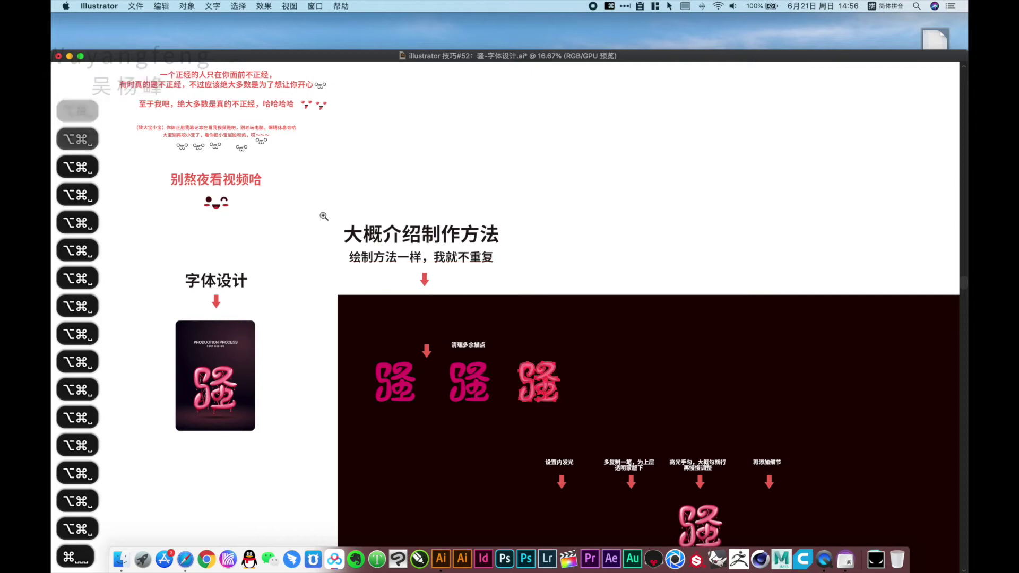
- Place the note 绘制方法一样，我就不重复 just above the finished dripping character and match its style to the white stage labels
{"action": "left_click", "coordinate": [457, 259]}
{"action": "left_click_drag", "start_coordinate": [457, 261], "coordinate": [806, 514]}
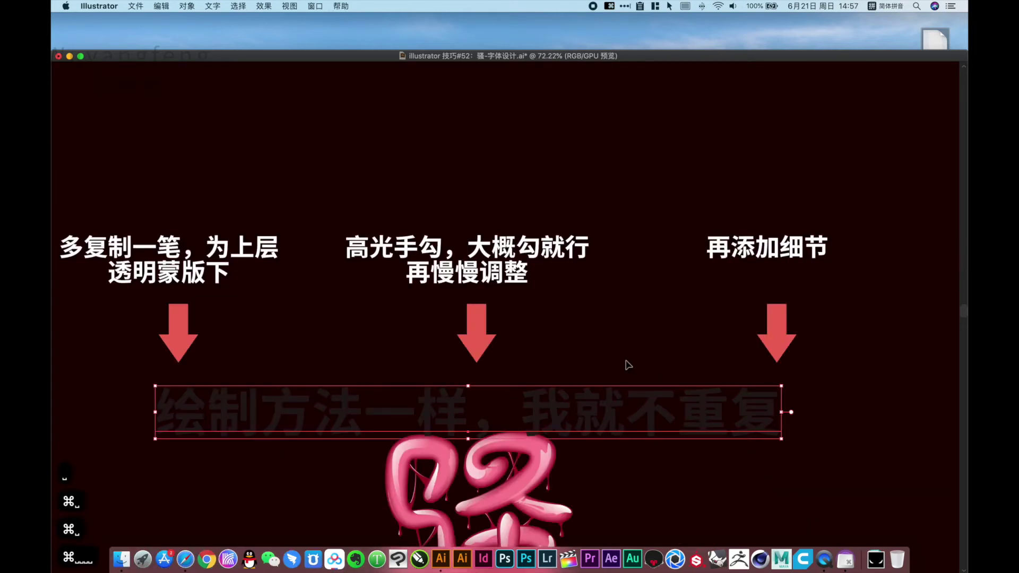
{"action": "key", "text": "i"}
{"action": "left_click", "coordinate": [558, 256]}
{"action": "key", "text": "v"}
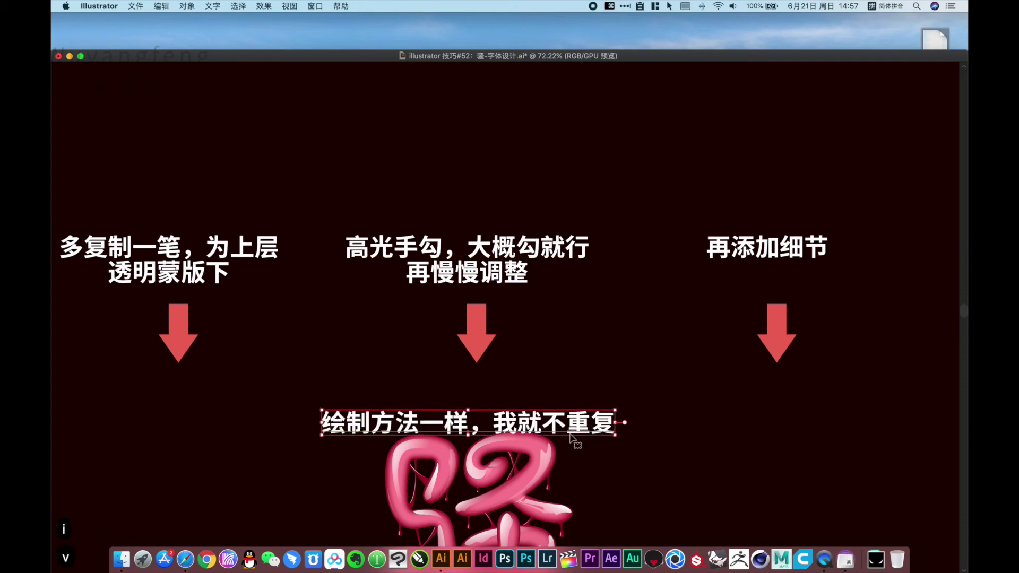
{"action": "left_click_drag", "start_coordinate": [583, 428], "coordinate": [582, 405]}
{"action": "left_click_drag", "start_coordinate": [623, 371], "coordinate": [636, 322]}
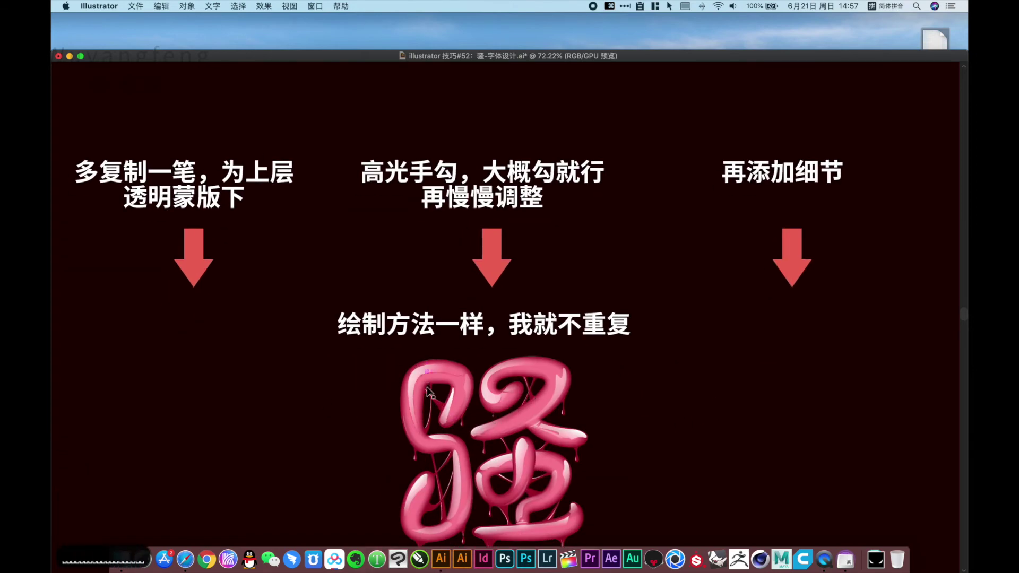
- Move the inner-glow 骚 from the upper row to beside the finished dripping character, under the transparency-mask label's arrow
{"action": "left_click", "coordinate": [350, 237], "text": "alt+super"}
{"action": "left_click", "coordinate": [349, 236], "text": "alt+super"}
{"action": "left_click", "coordinate": [412, 284], "text": "alt+super"}
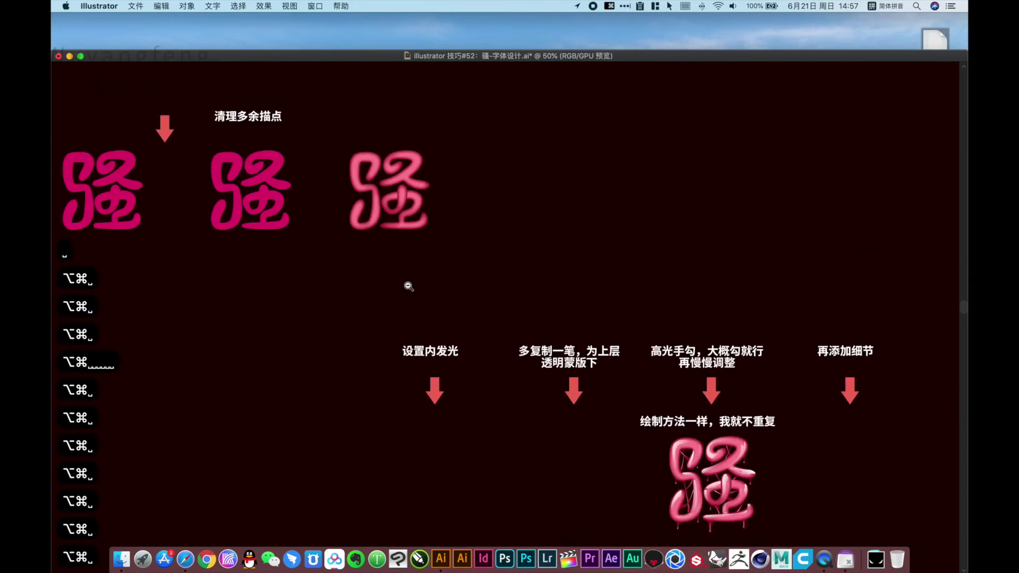
{"action": "left_click_drag", "start_coordinate": [462, 249], "coordinate": [343, 125]}
{"action": "left_click_drag", "start_coordinate": [414, 222], "coordinate": [598, 426]}
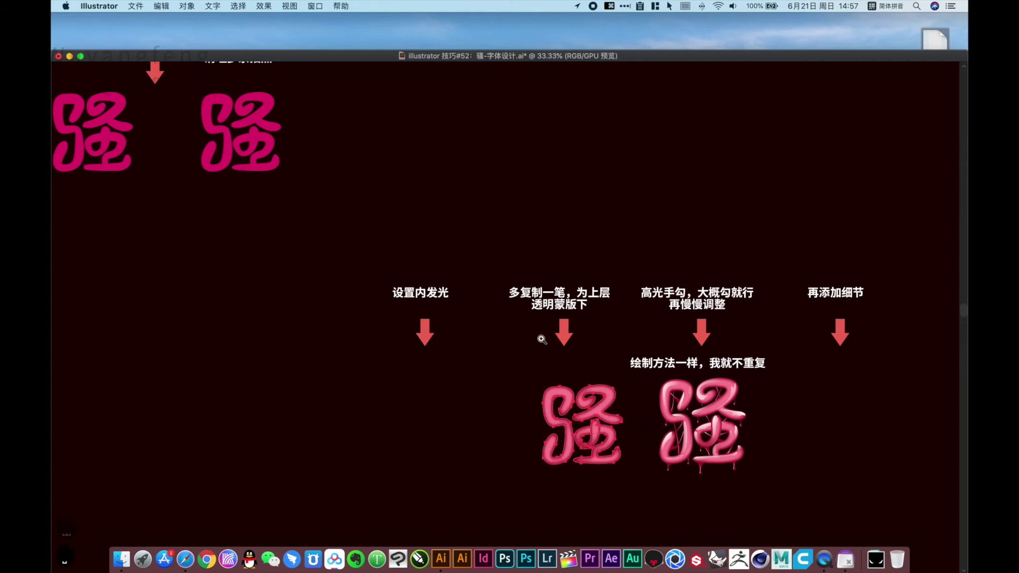
{"action": "left_click_drag", "start_coordinate": [542, 342], "coordinate": [806, 509]}
{"action": "left_click_drag", "start_coordinate": [492, 323], "coordinate": [575, 354]}
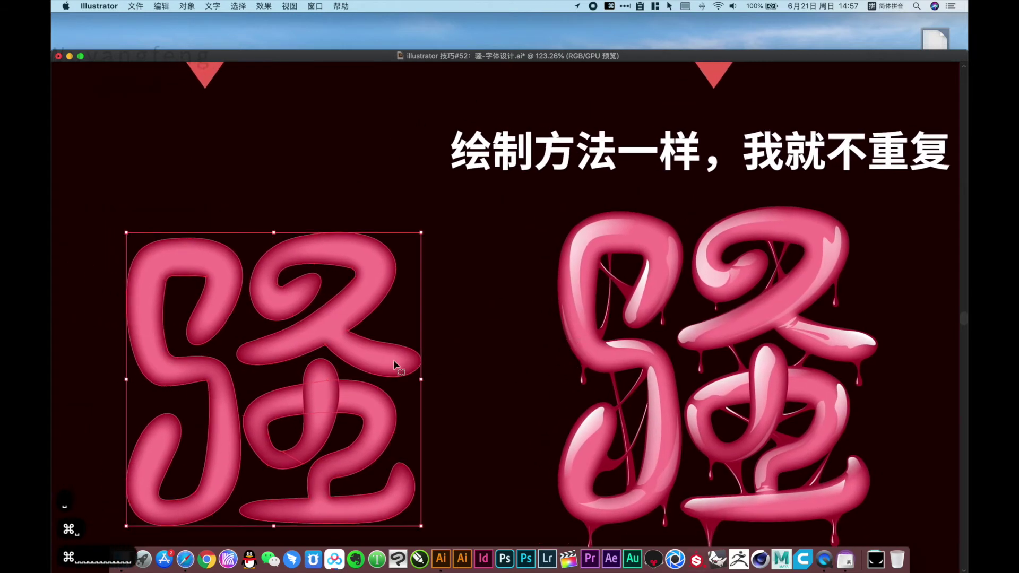
{"action": "left_click", "coordinate": [481, 380]}
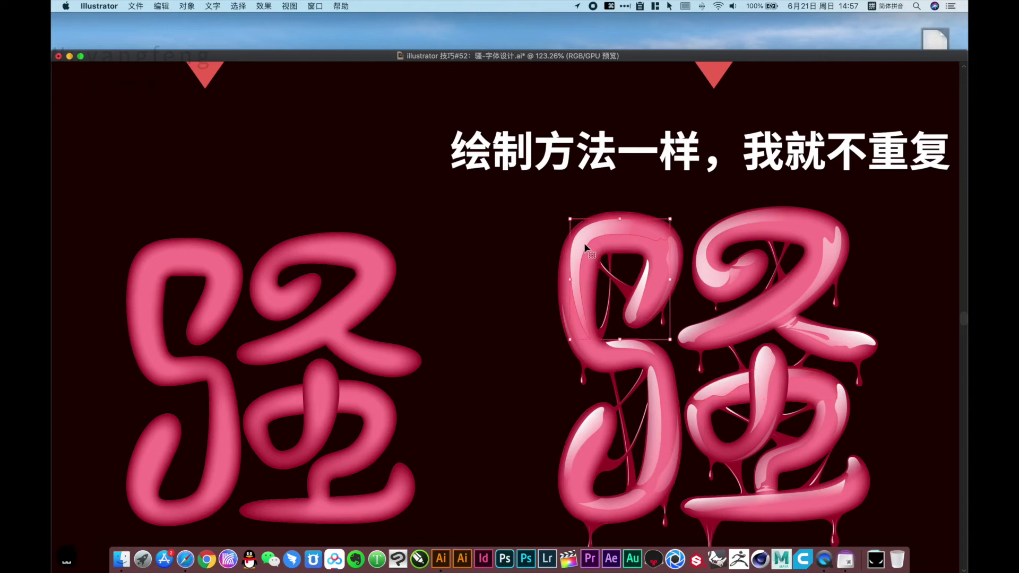
- Copy the finished character's upper-left corner highlight onto the same stroke of the inner-glow character
{"action": "mouse_move", "coordinate": [585, 248]}
{"action": "left_mouse_down"}
{"action": "mouse_move", "coordinate": [262, 252]}
{"action": "mouse_move", "coordinate": [149, 270]}
{"action": "left_mouse_up"}
{"action": "left_click", "coordinate": [332, 193]}
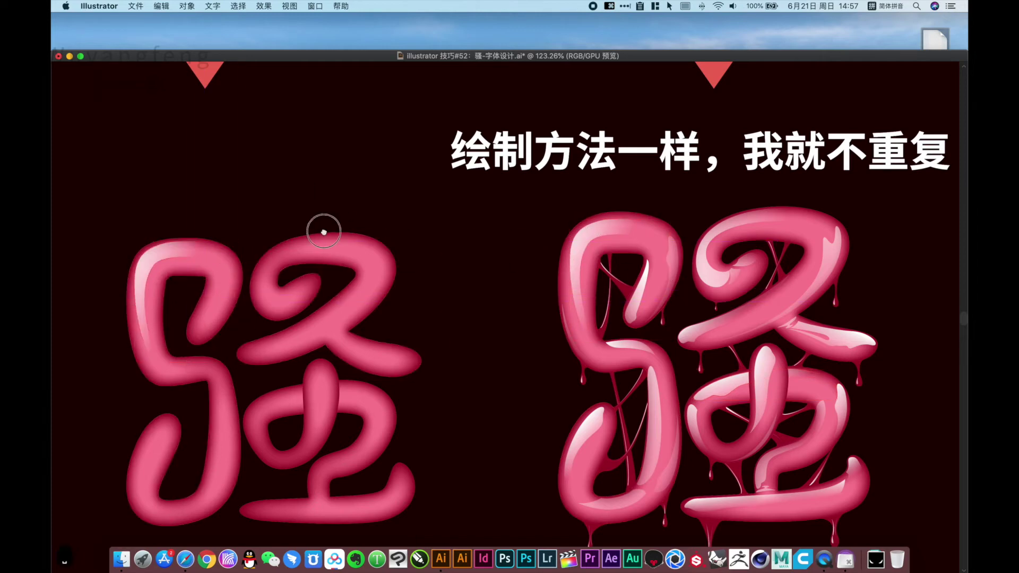
{"action": "left_click_drag", "start_coordinate": [324, 232], "coordinate": [355, 212]}
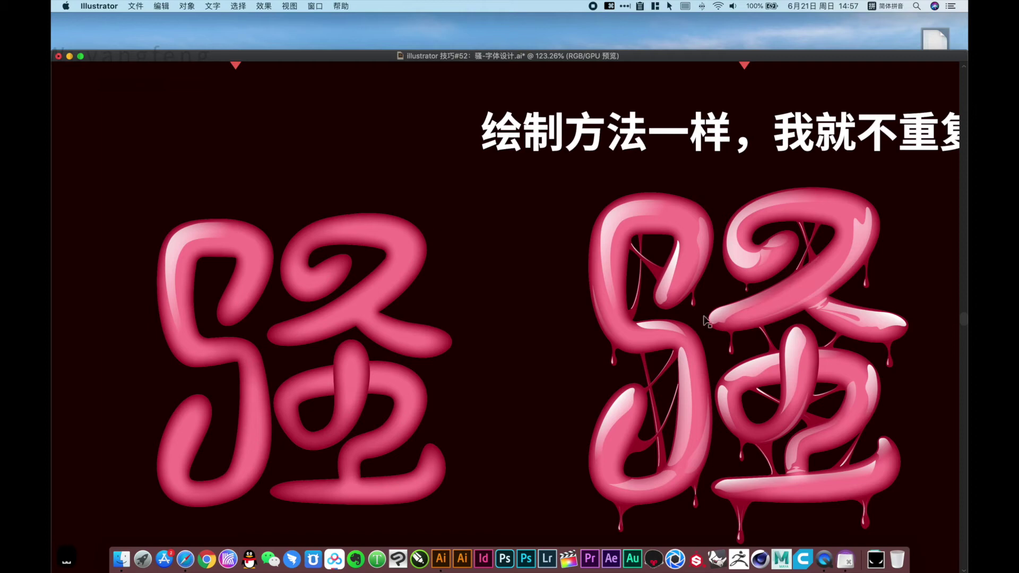
- Select the remaining highlights across the finished character's strokes and copy them together onto the inner-glow character
{"action": "left_click", "coordinate": [701, 255]}
{"action": "left_click", "coordinate": [737, 250], "text": "shift"}
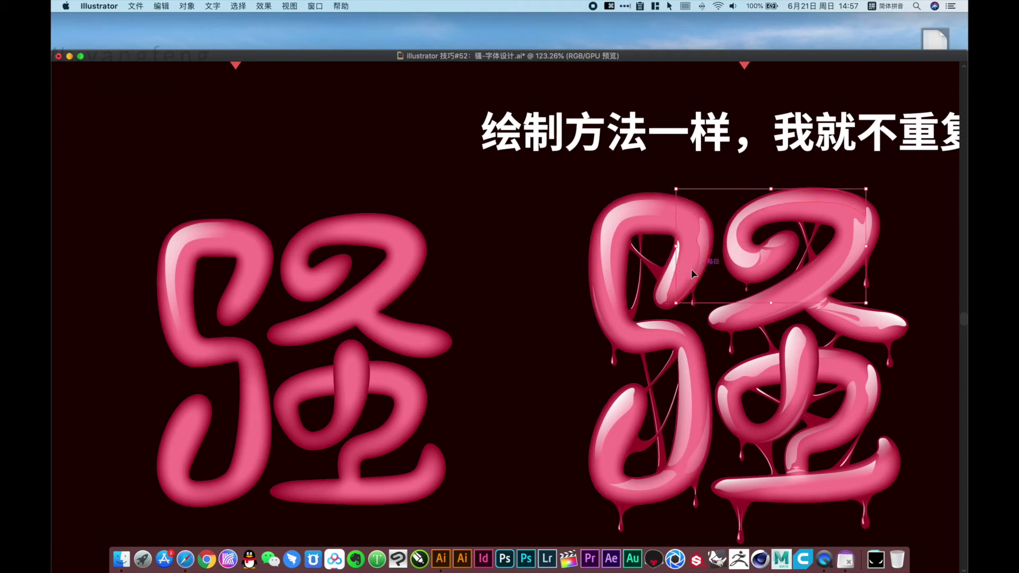
{"action": "left_click", "coordinate": [667, 327], "text": "shift"}
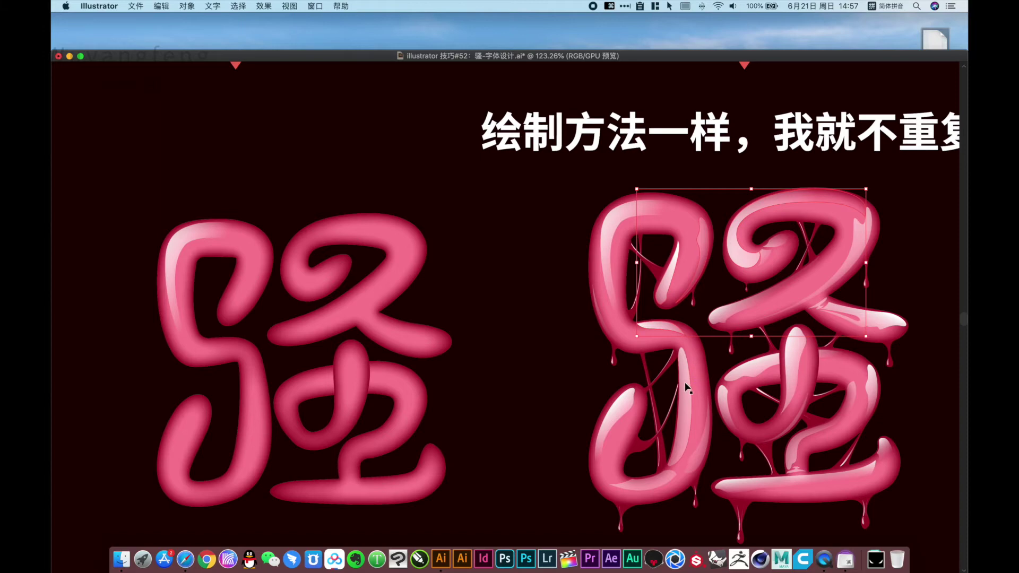
{"action": "left_click", "coordinate": [621, 416], "text": "shift"}
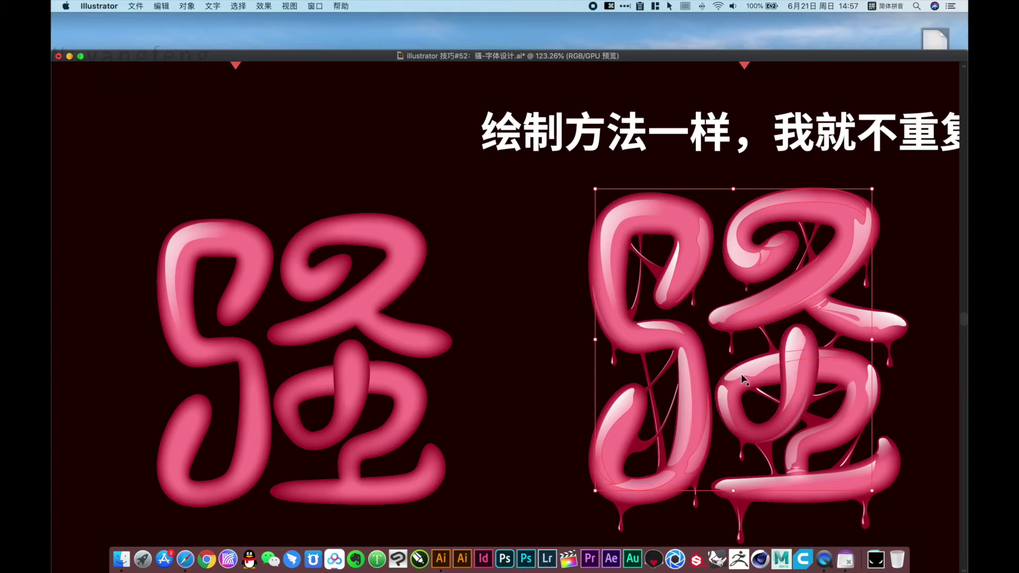
{"action": "left_click", "coordinate": [872, 390], "text": "shift"}
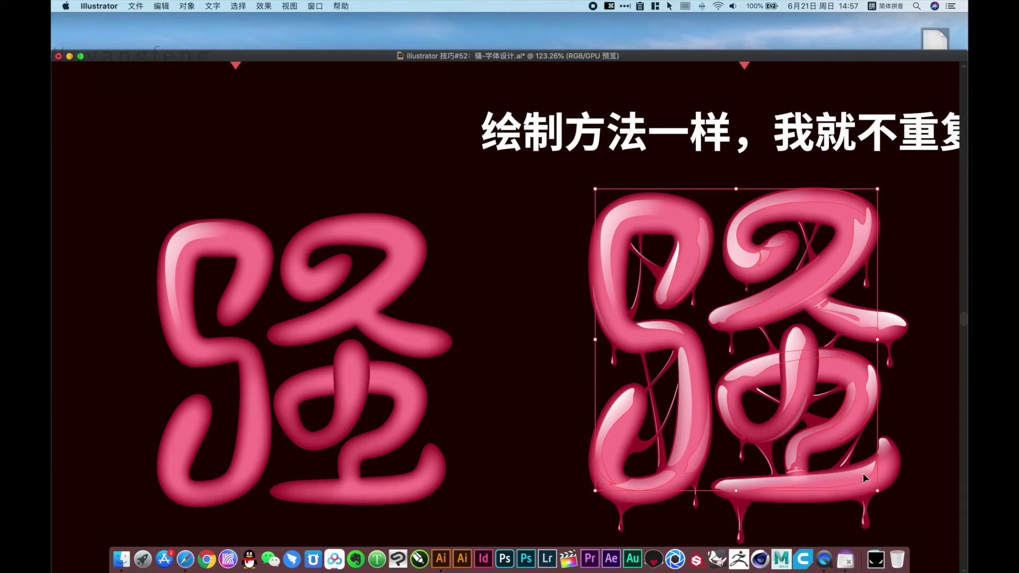
{"action": "left_click", "coordinate": [884, 449], "text": "shift"}
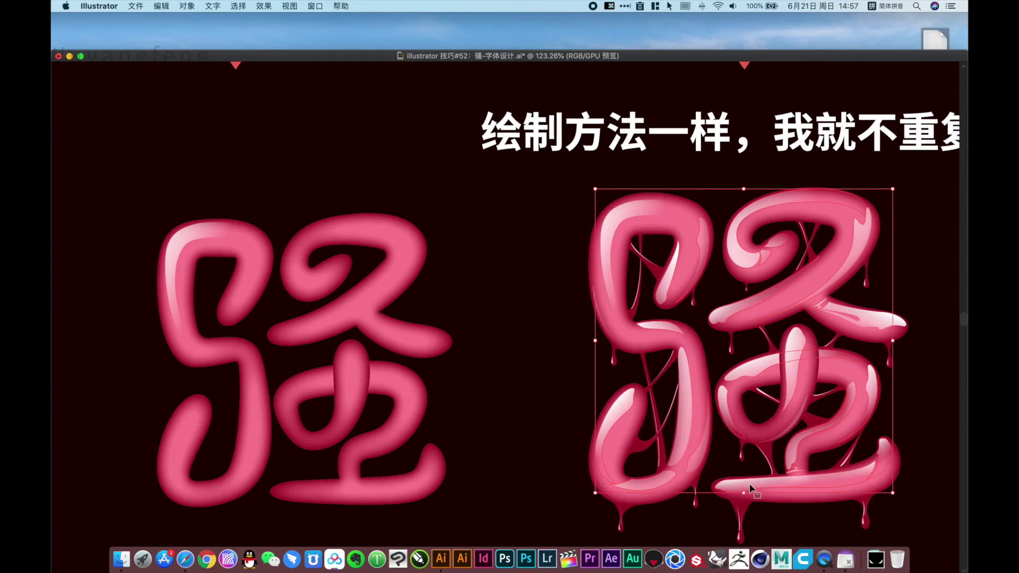
{"action": "left_click_drag", "start_coordinate": [750, 488], "coordinate": [315, 499]}
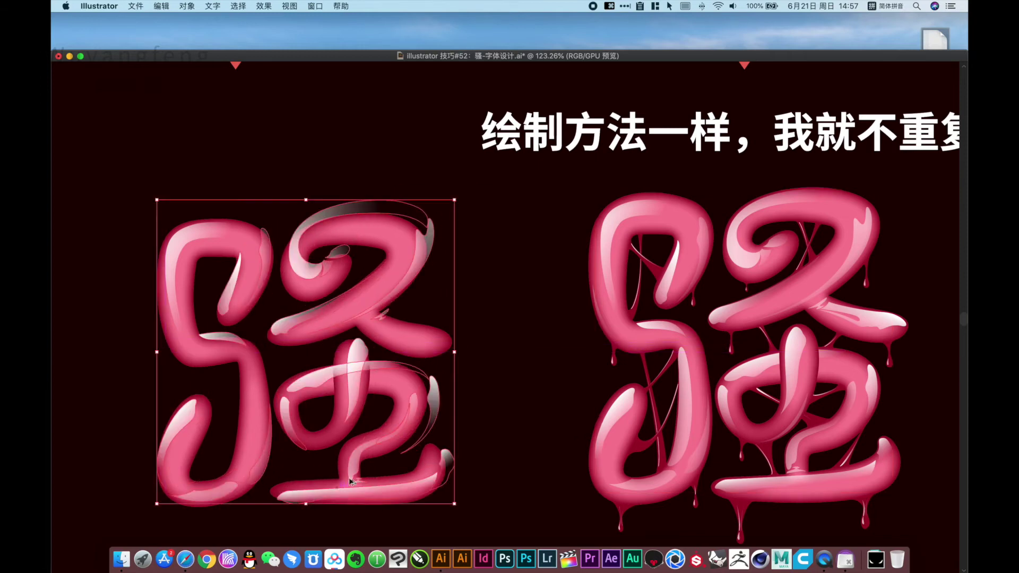
{"action": "left_click", "coordinate": [493, 419]}
- Align the copied highlights with the left component's upper downstroke and the right component's curled swirl
{"action": "left_click_drag", "start_coordinate": [456, 267], "coordinate": [538, 280]}
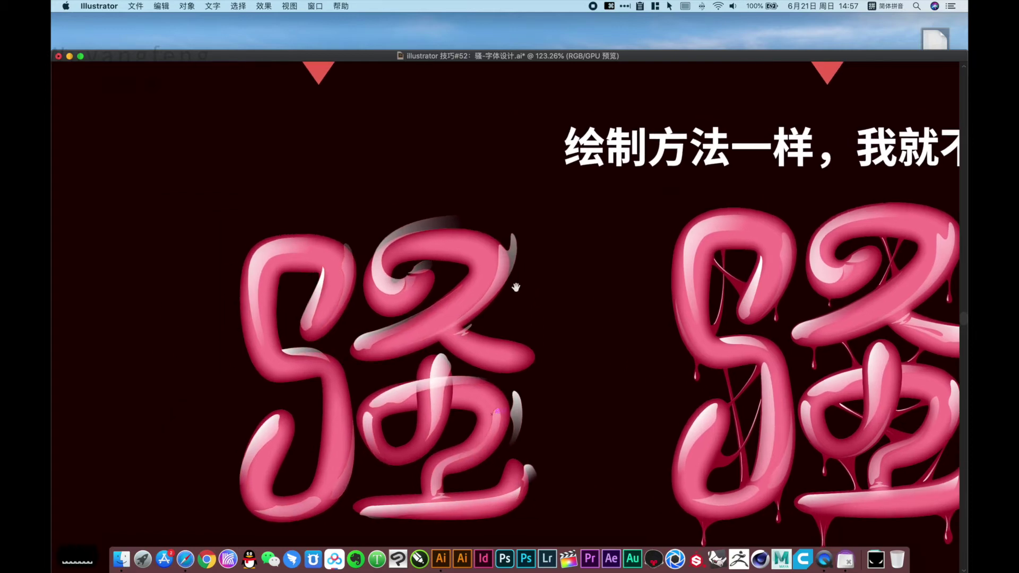
{"action": "left_click_drag", "start_coordinate": [217, 208], "coordinate": [522, 434]}
{"action": "left_click_drag", "start_coordinate": [367, 304], "coordinate": [372, 349]}
{"action": "left_click_drag", "start_coordinate": [446, 291], "coordinate": [433, 309]}
{"action": "left_click_drag", "start_coordinate": [561, 260], "coordinate": [547, 293]}
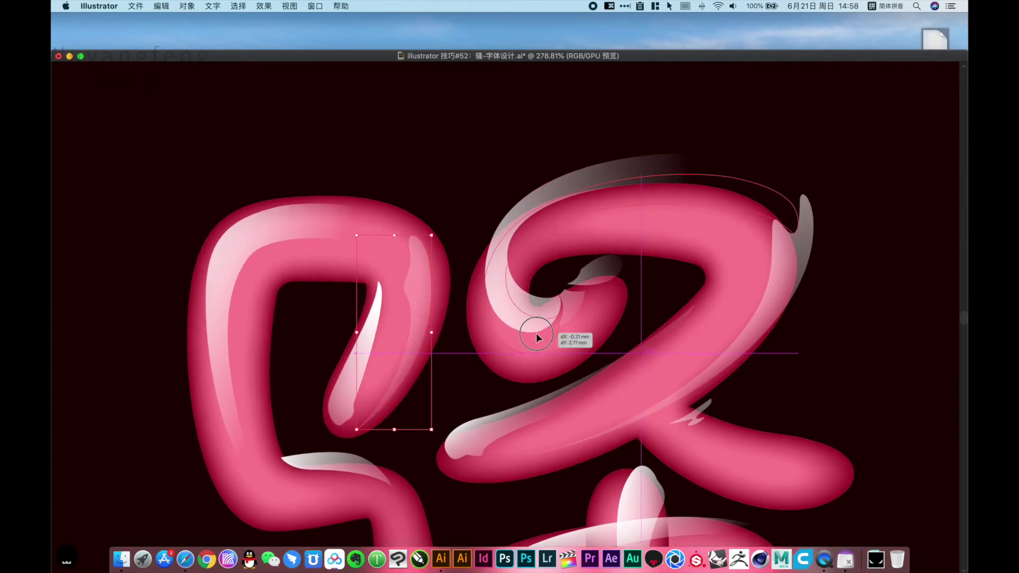
{"action": "left_click_drag", "start_coordinate": [537, 332], "coordinate": [540, 297]}
{"action": "key", "text": "super+z"}
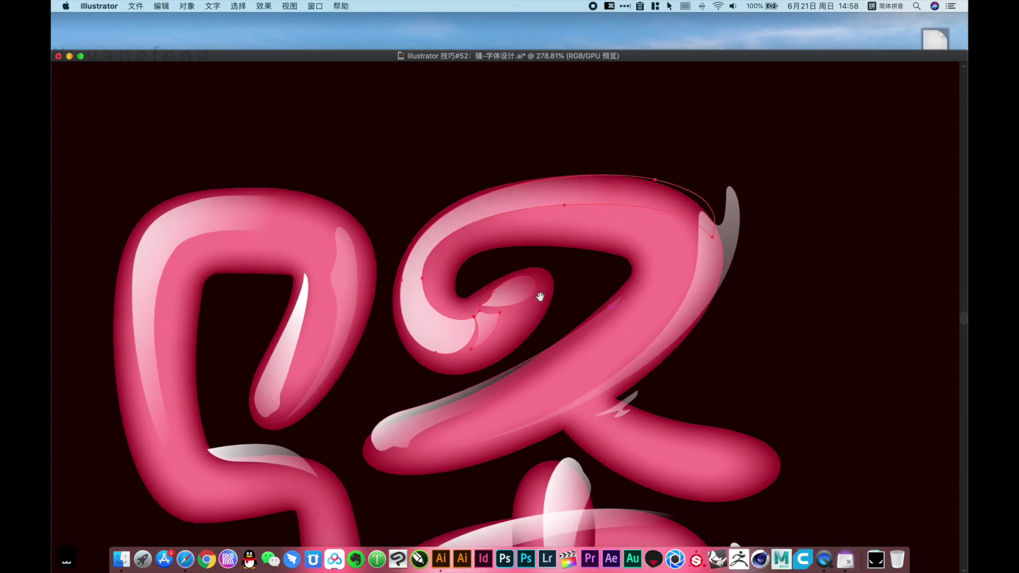
- Move the stray outer-edge highlight inward onto the bend of the right component's upper stroke
{"action": "left_click", "coordinate": [776, 278]}
{"action": "left_click_drag", "start_coordinate": [696, 285], "coordinate": [671, 301]}
{"action": "left_click", "coordinate": [789, 306]}
{"action": "left_click_drag", "start_coordinate": [592, 322], "coordinate": [622, 244]}
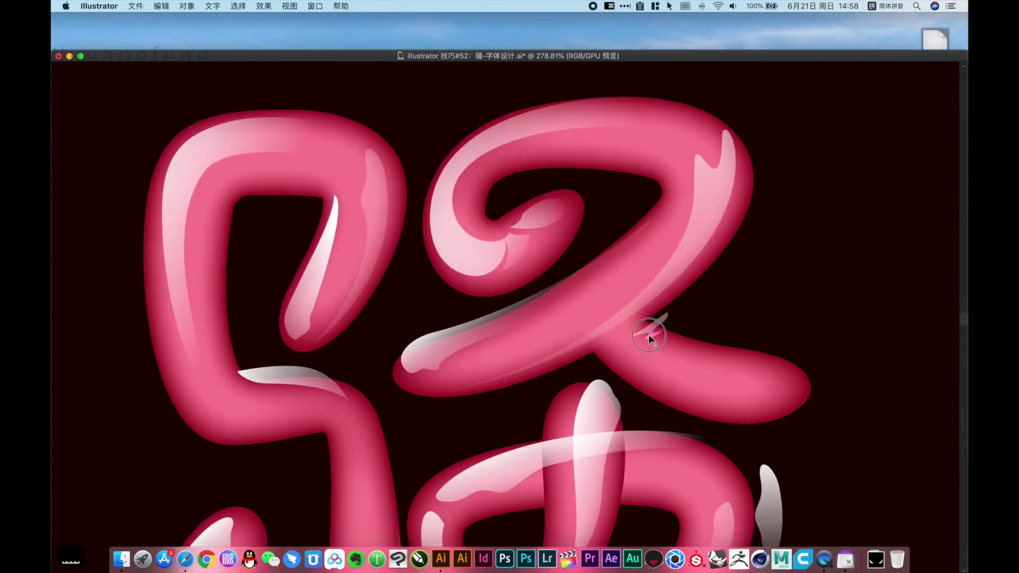
- Fit the small junction splash, the diagonal stroke's tip highlight and the left component's middle-bend highlight onto their strokes
{"action": "left_click_drag", "start_coordinate": [649, 334], "coordinate": [619, 346]}
{"action": "left_click", "coordinate": [775, 294]}
{"action": "left_click_drag", "start_coordinate": [482, 341], "coordinate": [486, 351]}
{"action": "left_click_drag", "start_coordinate": [282, 382], "coordinate": [280, 397]}
- Bring the overlapping hook stroke in front of the loop's highlight in the lower right component
{"action": "left_click", "coordinate": [424, 367], "text": "alt+super"}
{"action": "left_click", "coordinate": [427, 367], "text": "alt+super"}
{"action": "left_click", "coordinate": [432, 366], "text": "alt+super"}
{"action": "left_click_drag", "start_coordinate": [643, 301], "coordinate": [551, 333]}
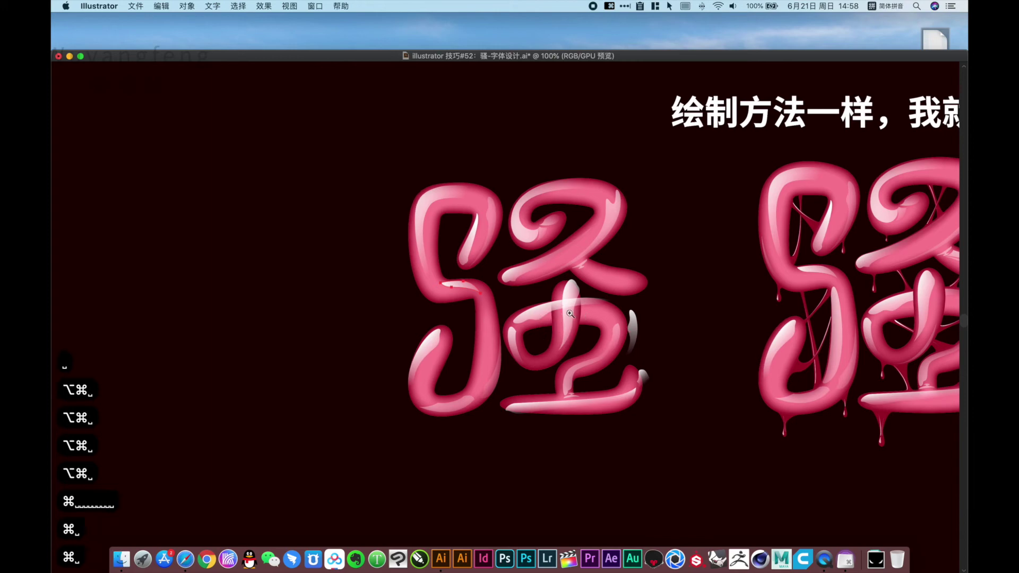
{"action": "left_click", "coordinate": [553, 309]}
{"action": "left_click", "coordinate": [559, 343]}
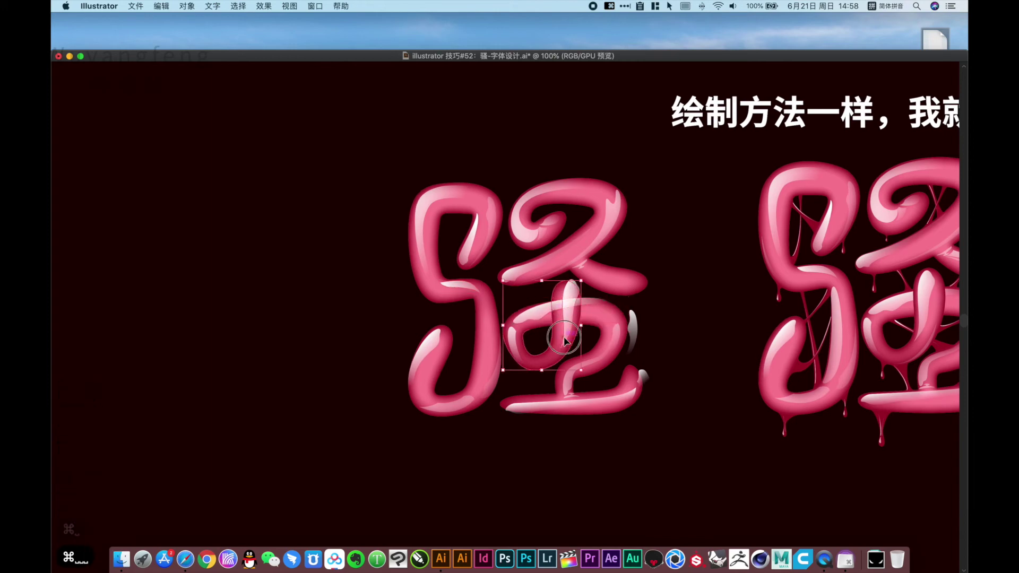
{"action": "key", "text": "shift+super+bracketright"}
{"action": "left_click", "coordinate": [570, 443]}
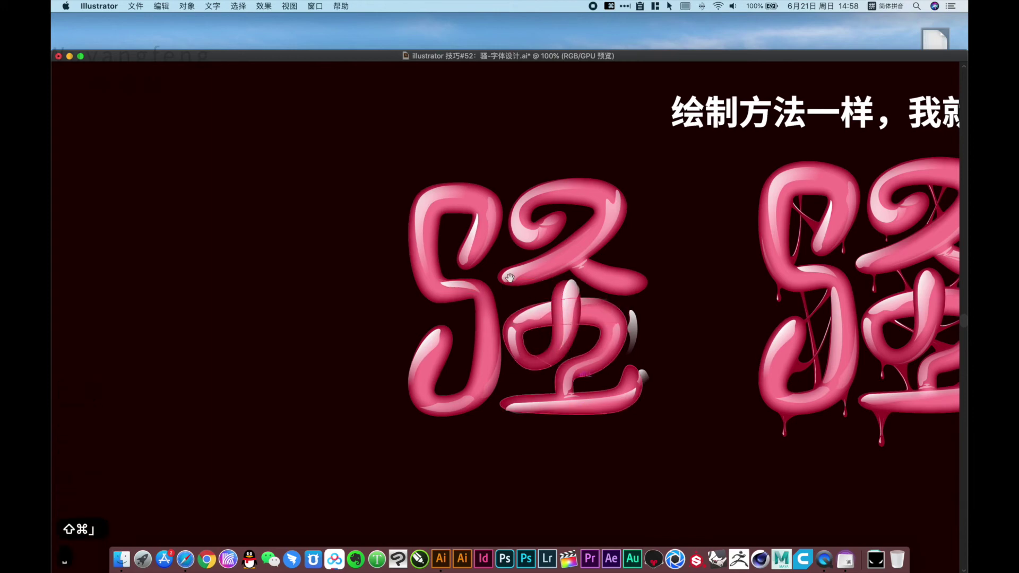
- Align the hook's long vertical highlight and the loop's upper highlight with their strokes
{"action": "left_click_drag", "start_coordinate": [583, 334], "coordinate": [624, 334]}
{"action": "mouse_move", "coordinate": [518, 254]}
{"action": "left_mouse_down"}
{"action": "mouse_move", "coordinate": [512, 267]}
{"action": "mouse_move", "coordinate": [498, 262]}
{"action": "left_mouse_up"}
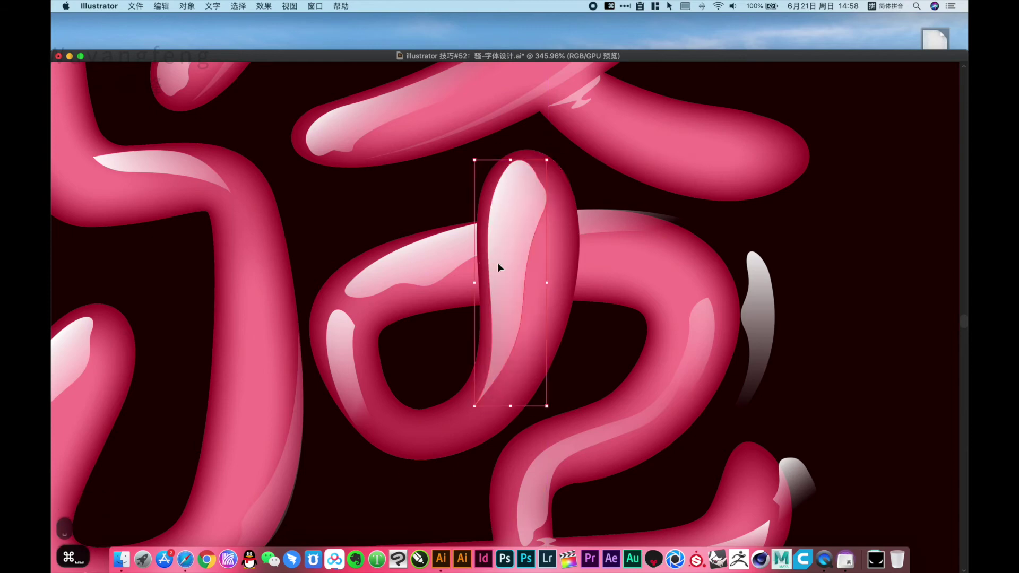
{"action": "mouse_move", "coordinate": [593, 223]}
{"action": "left_mouse_down"}
{"action": "mouse_move", "coordinate": [602, 228]}
{"action": "mouse_move", "coordinate": [581, 234]}
{"action": "left_mouse_up"}
{"action": "left_click", "coordinate": [808, 228]}
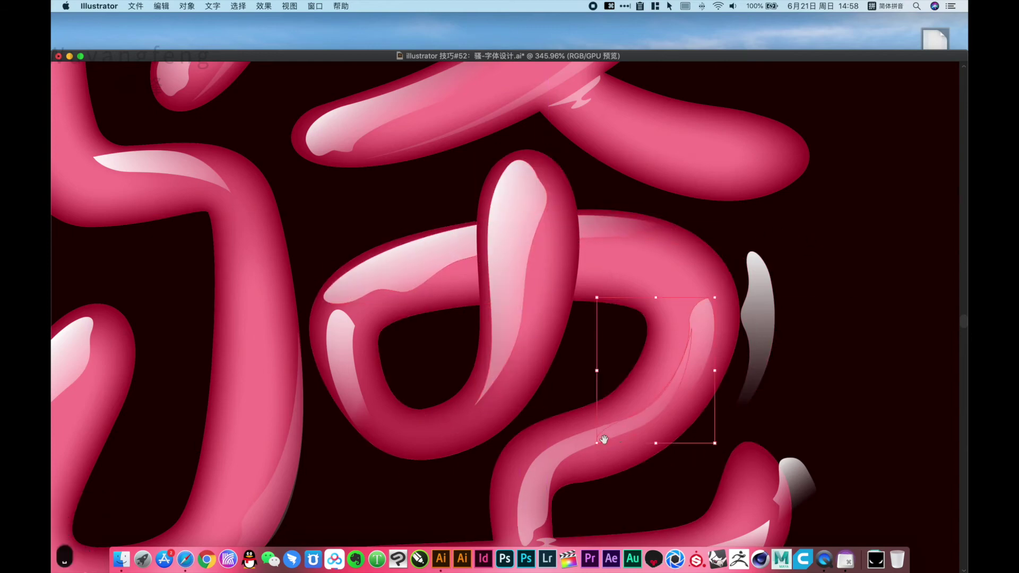
- Move the lower curve's long inner highlight and the small joint splash onto the narrow stem above the base stroke
{"action": "left_click_drag", "start_coordinate": [604, 440], "coordinate": [577, 357]}
{"action": "left_click_drag", "start_coordinate": [513, 410], "coordinate": [491, 398]}
{"action": "left_click", "coordinate": [575, 424]}
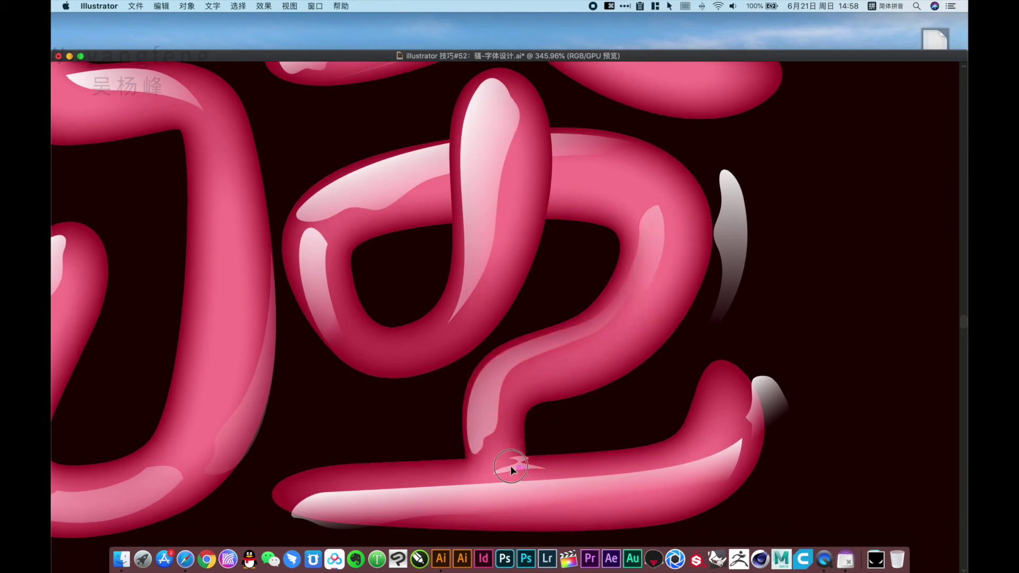
{"action": "left_click_drag", "start_coordinate": [511, 466], "coordinate": [494, 453]}
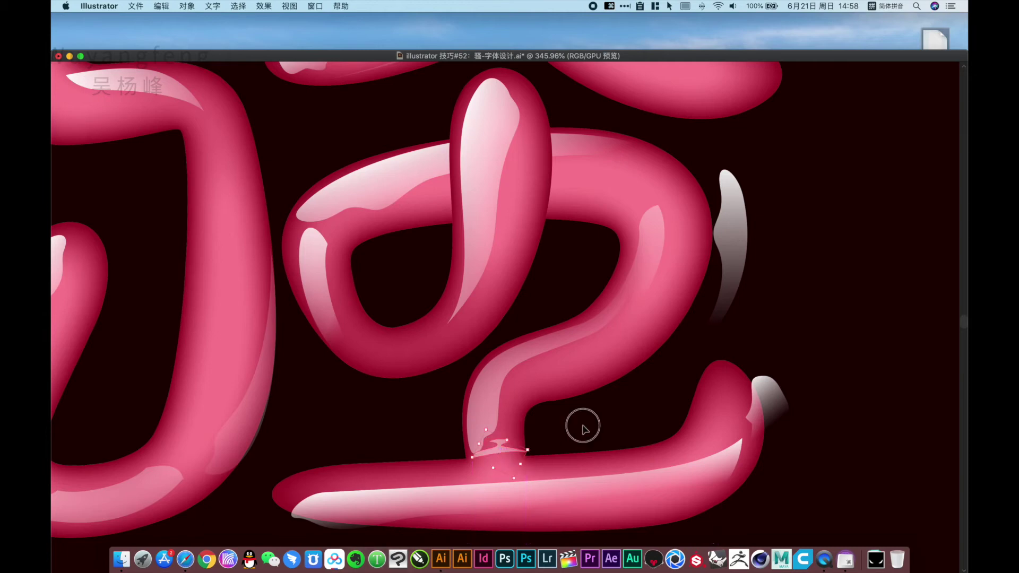
{"action": "left_click", "coordinate": [583, 429]}
{"action": "left_click_drag", "start_coordinate": [488, 406], "coordinate": [488, 406]}
{"action": "left_click", "coordinate": [557, 416]}
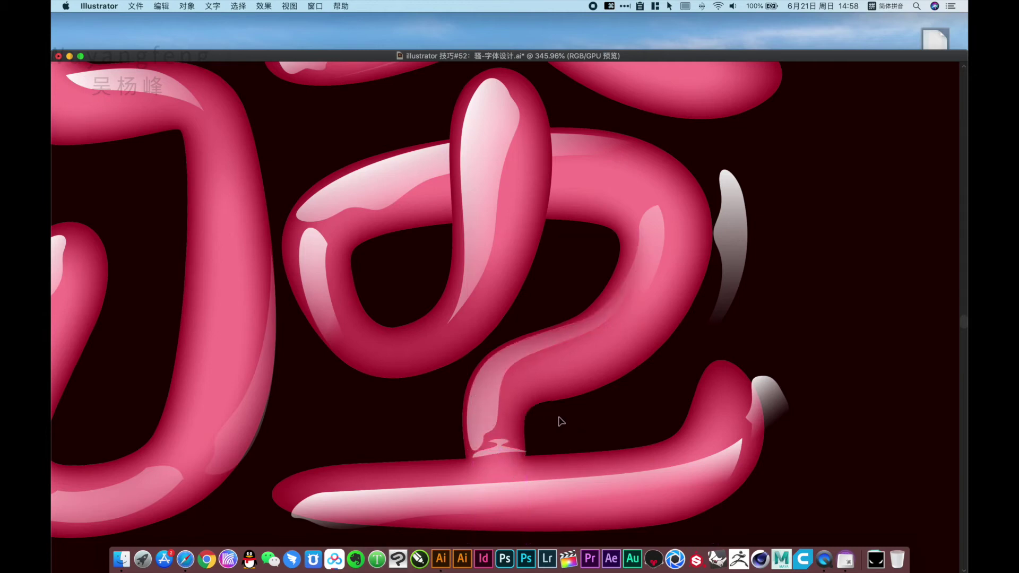
- Move the stray crescent highlight onto the outer right bend of the loop
{"action": "left_click_drag", "start_coordinate": [582, 335], "coordinate": [537, 398]}
{"action": "mouse_move", "coordinate": [677, 292]}
{"action": "left_mouse_down"}
{"action": "mouse_move", "coordinate": [638, 278]}
{"action": "mouse_move", "coordinate": [598, 294]}
{"action": "left_mouse_up"}
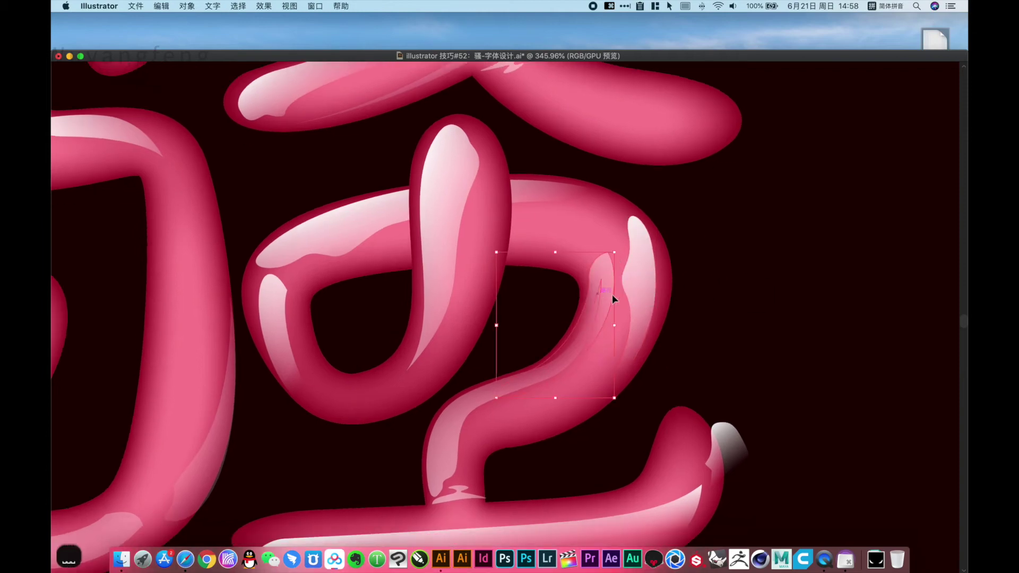
{"action": "left_click_drag", "start_coordinate": [720, 359], "coordinate": [680, 318]}
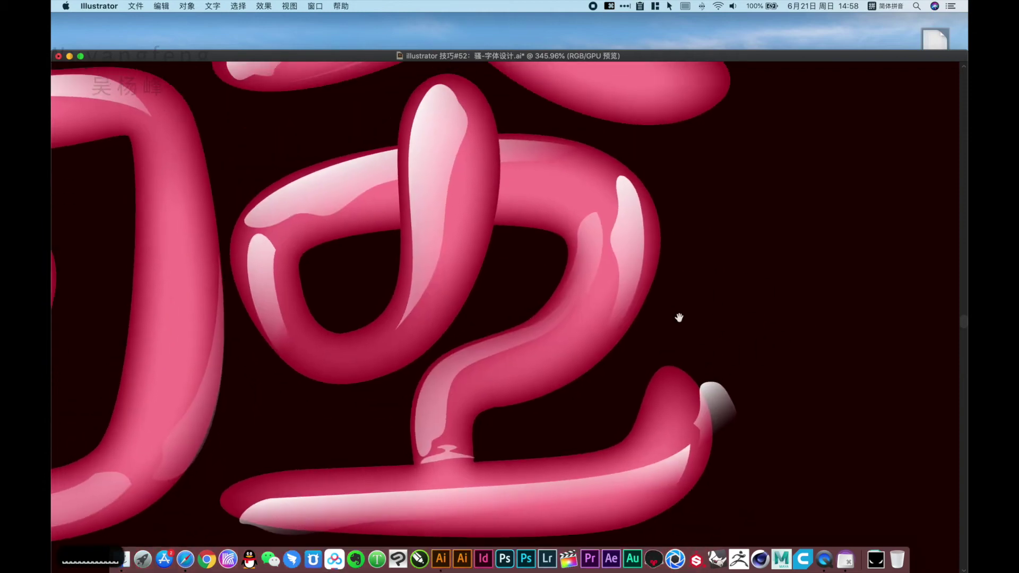
- Redraw the gradient of the lower curve's inner highlight with a shorter drag along the curve
{"action": "left_click_drag", "start_coordinate": [590, 238], "coordinate": [591, 226]}
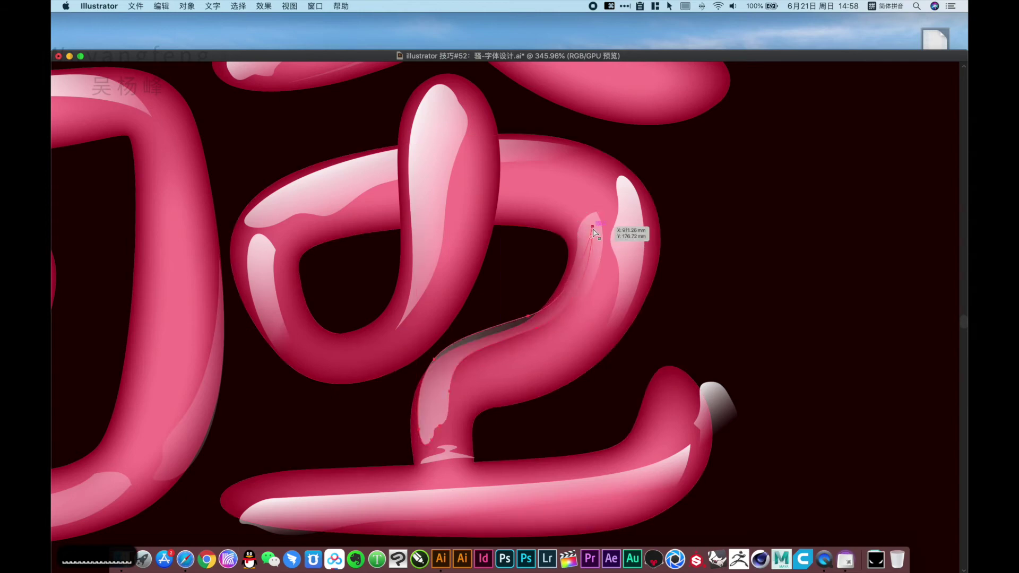
{"action": "key", "text": "super+z"}
{"action": "left_click", "coordinate": [556, 303]}
{"action": "key", "text": "g"}
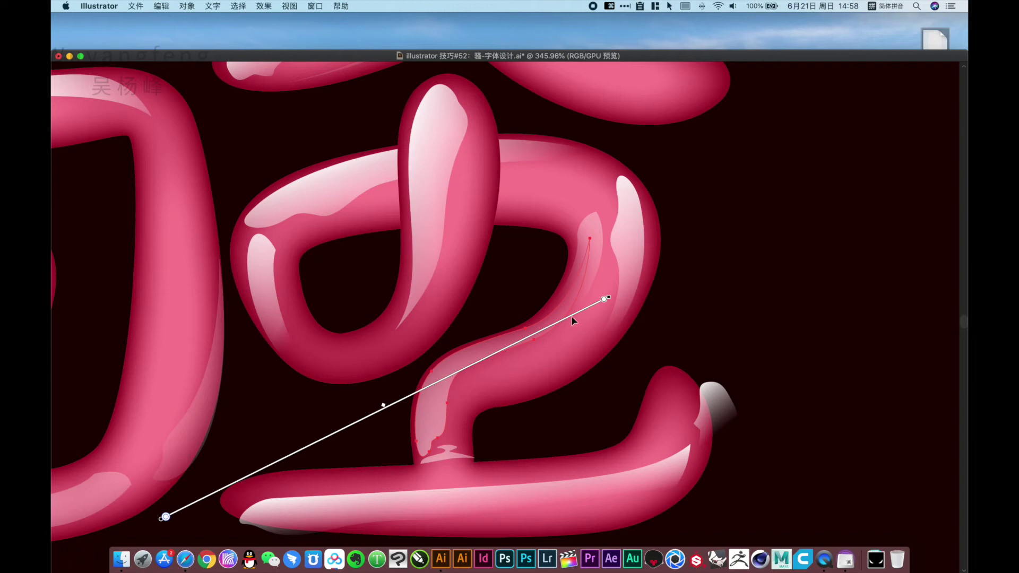
{"action": "left_click_drag", "start_coordinate": [571, 316], "coordinate": [540, 332]}
{"action": "key", "text": "v"}
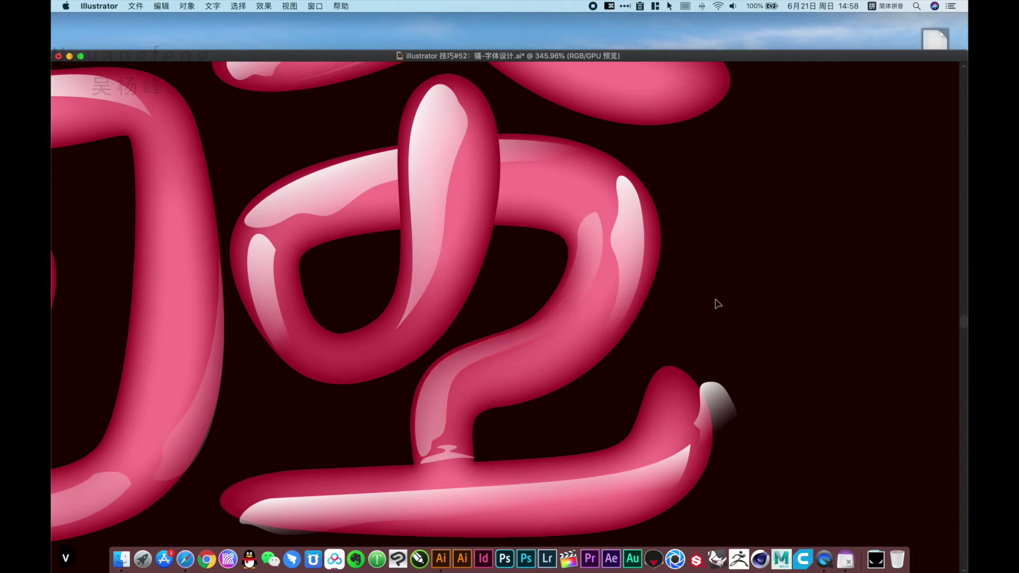
- Move the base stroke's long highlight and its upturned tip's highlight inside the pink shape
{"action": "left_click_drag", "start_coordinate": [667, 261], "coordinate": [687, 285]}
{"action": "left_click", "coordinate": [688, 382], "text": "alt+super"}
{"action": "left_click_drag", "start_coordinate": [528, 412], "coordinate": [660, 351]}
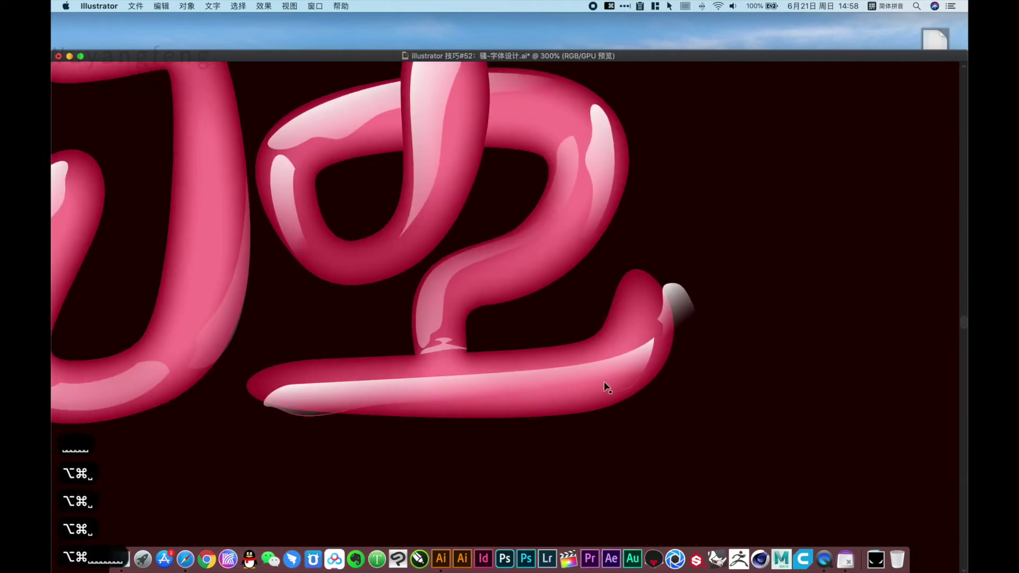
{"action": "left_click_drag", "start_coordinate": [587, 381], "coordinate": [579, 364]}
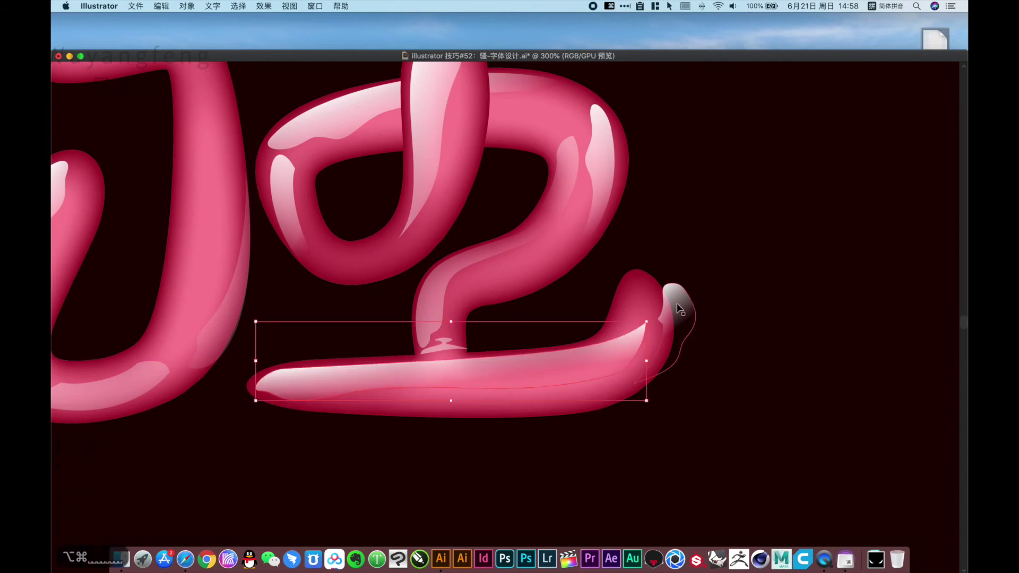
{"action": "left_click_drag", "start_coordinate": [678, 306], "coordinate": [641, 298]}
{"action": "left_click", "coordinate": [744, 298]}
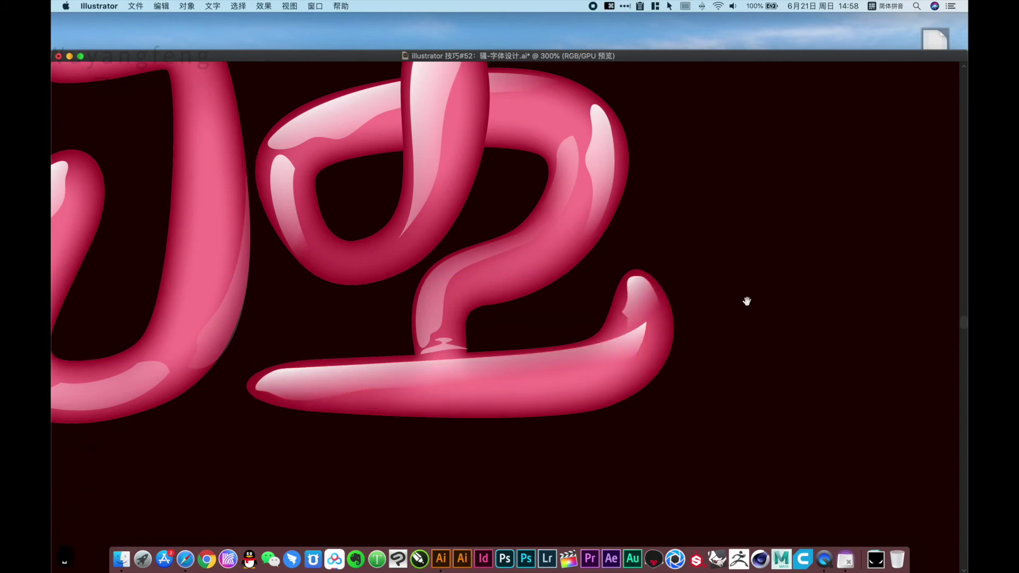
- Shorten the base stroke's long highlight at the end near the upturned tip
{"action": "left_click", "coordinate": [535, 315], "text": "alt+super"}
{"action": "left_click", "coordinate": [535, 315], "text": "alt+super"}
{"action": "left_click", "coordinate": [535, 314], "text": "alt+super"}
{"action": "left_click_drag", "start_coordinate": [556, 335], "coordinate": [560, 363]}
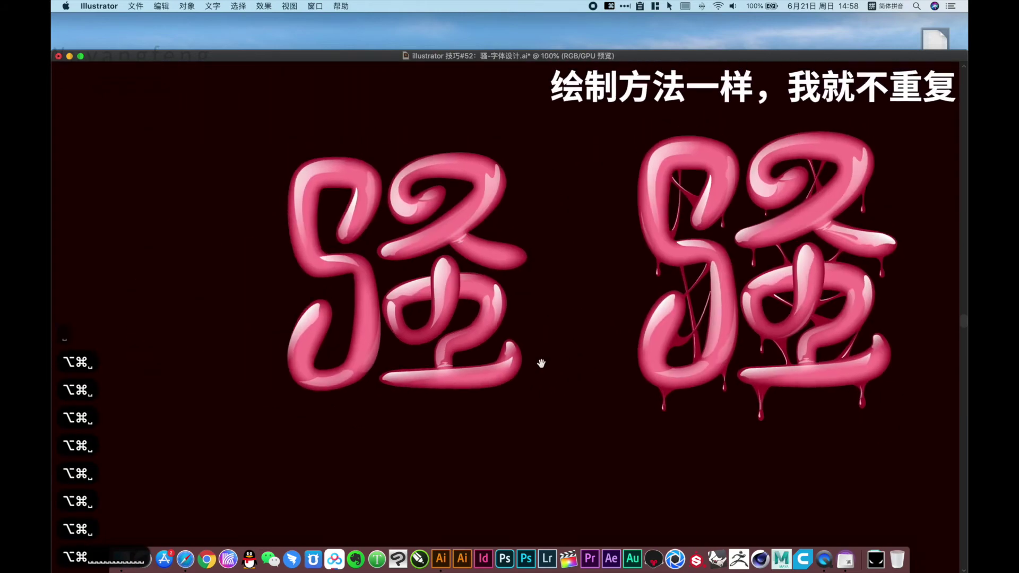
{"action": "left_click_drag", "start_coordinate": [336, 305], "coordinate": [610, 408]}
{"action": "left_click", "coordinate": [603, 342]}
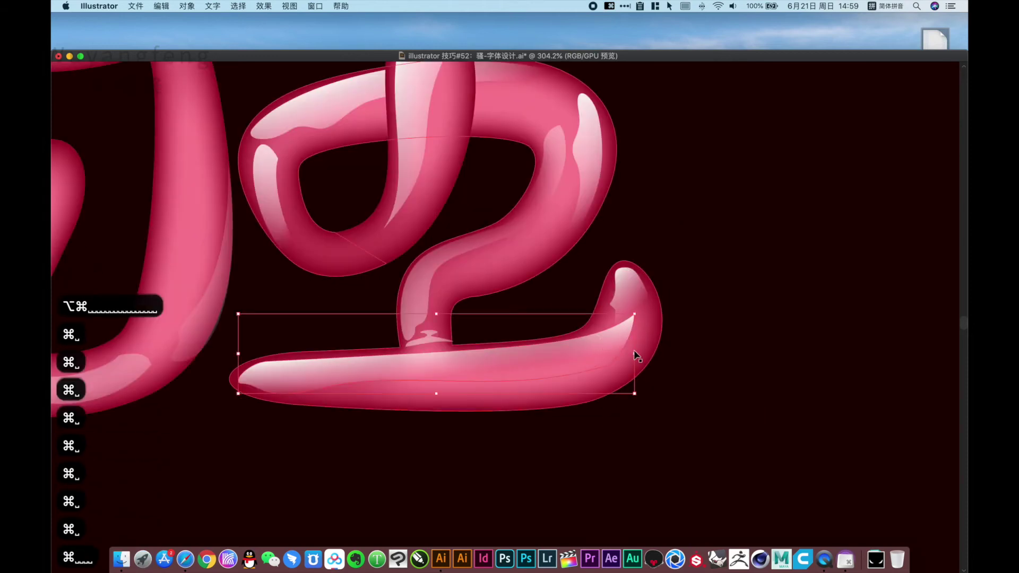
{"action": "left_click_drag", "start_coordinate": [634, 355], "coordinate": [607, 355]}
{"action": "left_click", "coordinate": [719, 338]}
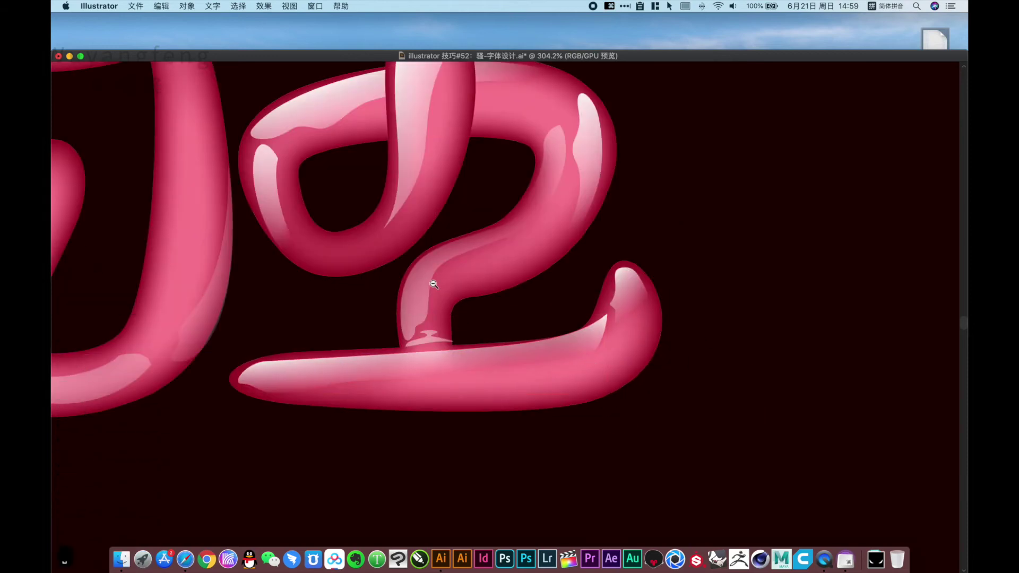
- Nudge the highlights on the left hook's bottom bend and outer right side inward from the edges
{"action": "left_click", "coordinate": [433, 283], "text": "alt+super"}
{"action": "left_click_drag", "start_coordinate": [519, 297], "coordinate": [503, 421]}
{"action": "left_click", "coordinate": [474, 320], "text": "alt+super"}
{"action": "left_click", "coordinate": [475, 320], "text": "alt+super"}
{"action": "left_click_drag", "start_coordinate": [523, 322], "coordinate": [520, 329]}
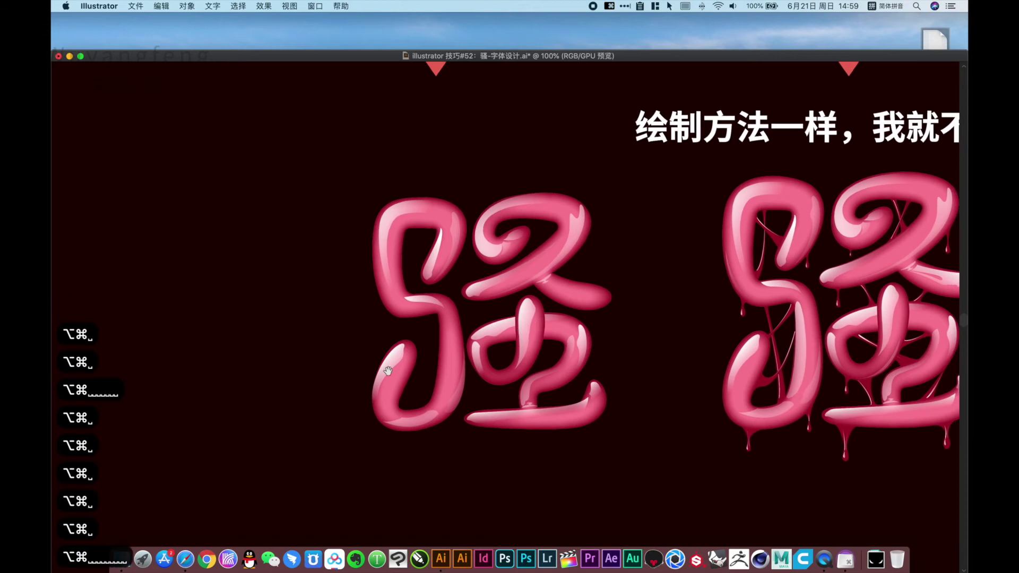
{"action": "left_click_drag", "start_coordinate": [289, 290], "coordinate": [512, 412]}
{"action": "left_click", "coordinate": [493, 346]}
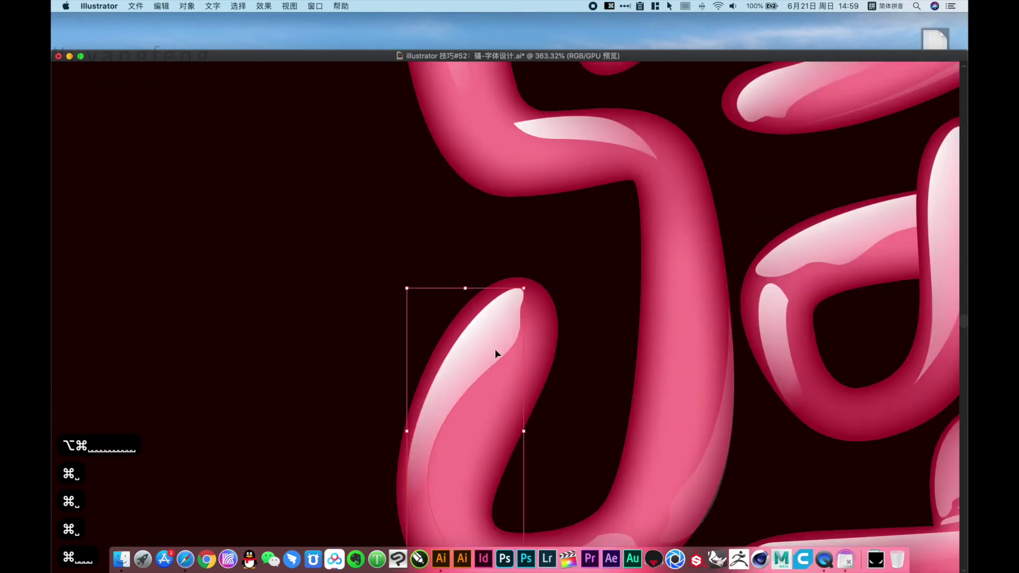
{"action": "left_click", "coordinate": [571, 383], "text": "alt+super"}
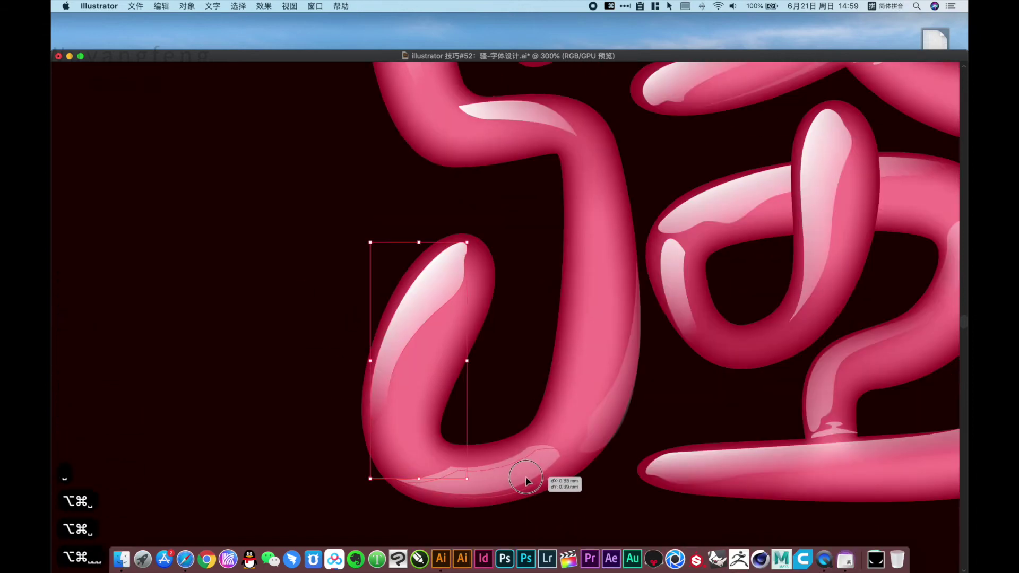
{"action": "left_click_drag", "start_coordinate": [525, 478], "coordinate": [526, 478]}
{"action": "left_click_drag", "start_coordinate": [616, 399], "coordinate": [599, 392]}
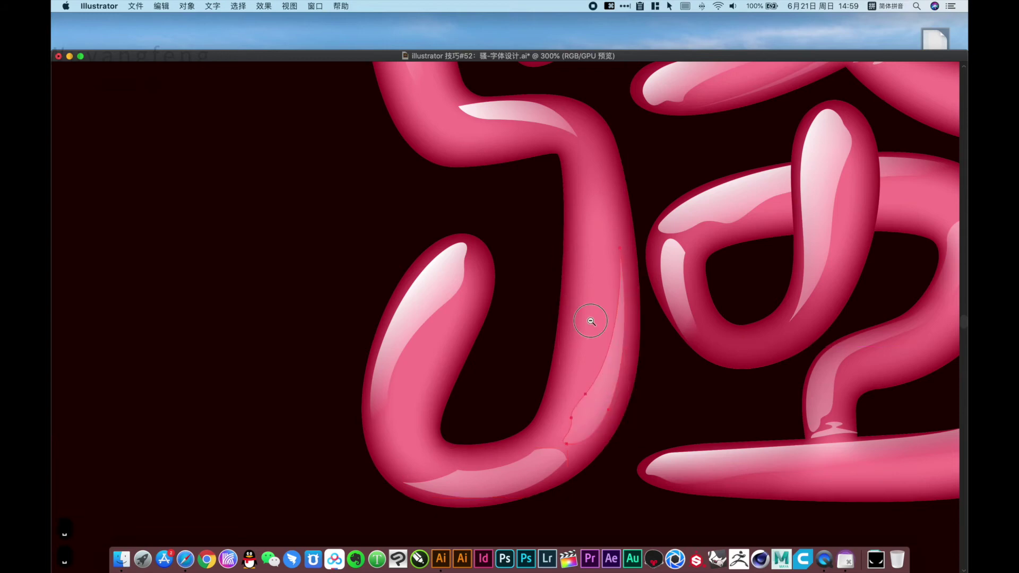
{"action": "left_click", "coordinate": [590, 321], "text": "alt+super"}
{"action": "left_click", "coordinate": [591, 322], "text": "alt+super"}
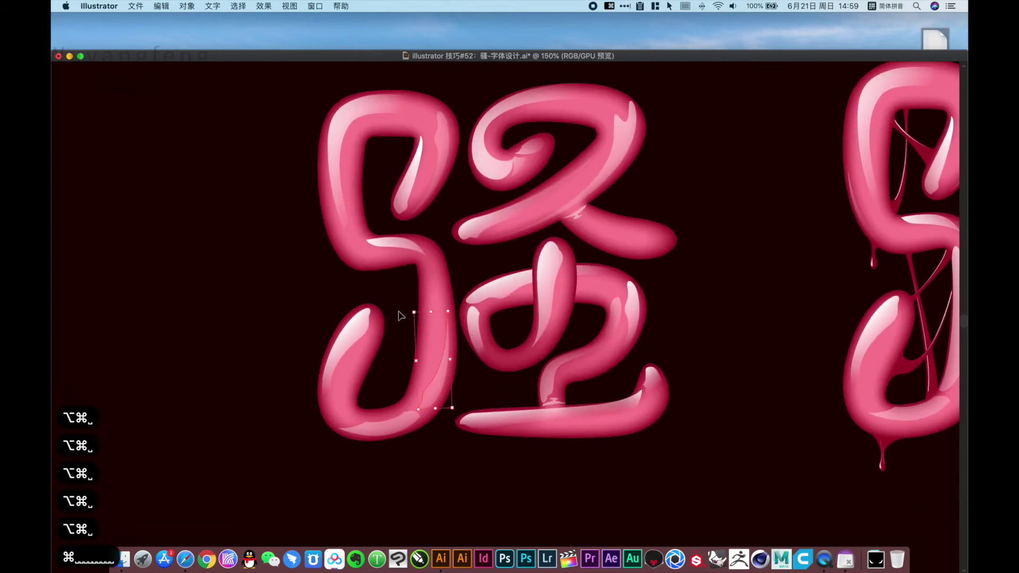
{"action": "left_click", "coordinate": [404, 331]}
- Copy the finished character's long vertical highlight onto the left hook's vertical stroke and nudge the neighbouring crescent highlight
{"action": "left_click_drag", "start_coordinate": [556, 341], "coordinate": [501, 383]}
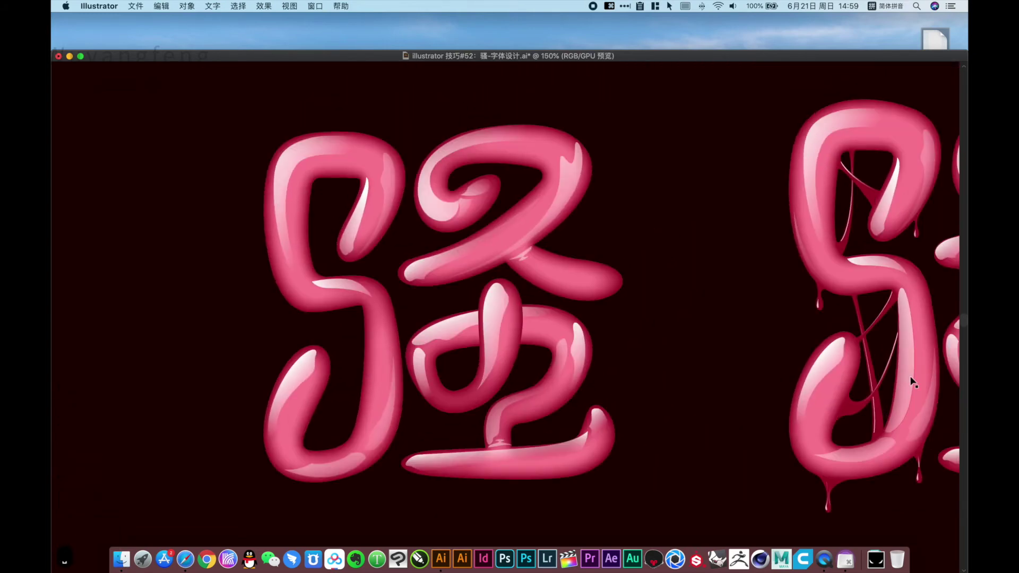
{"action": "mouse_move", "coordinate": [912, 382]}
{"action": "left_mouse_down"}
{"action": "mouse_move", "coordinate": [367, 390]}
{"action": "mouse_move", "coordinate": [379, 395]}
{"action": "left_mouse_up"}
{"action": "left_click_drag", "start_coordinate": [392, 450], "coordinate": [380, 469]}
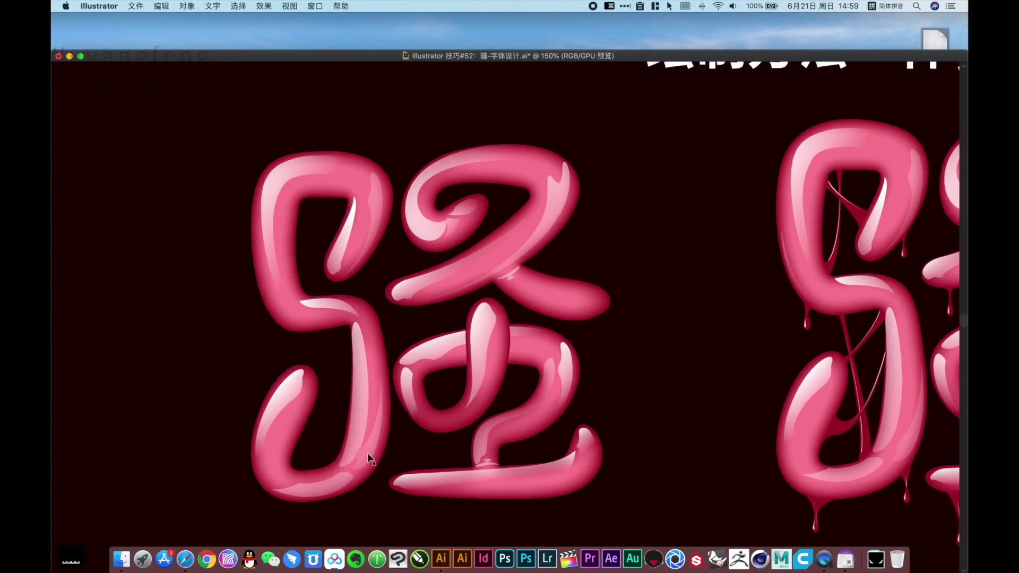
{"action": "left_click_drag", "start_coordinate": [266, 370], "coordinate": [430, 483]}
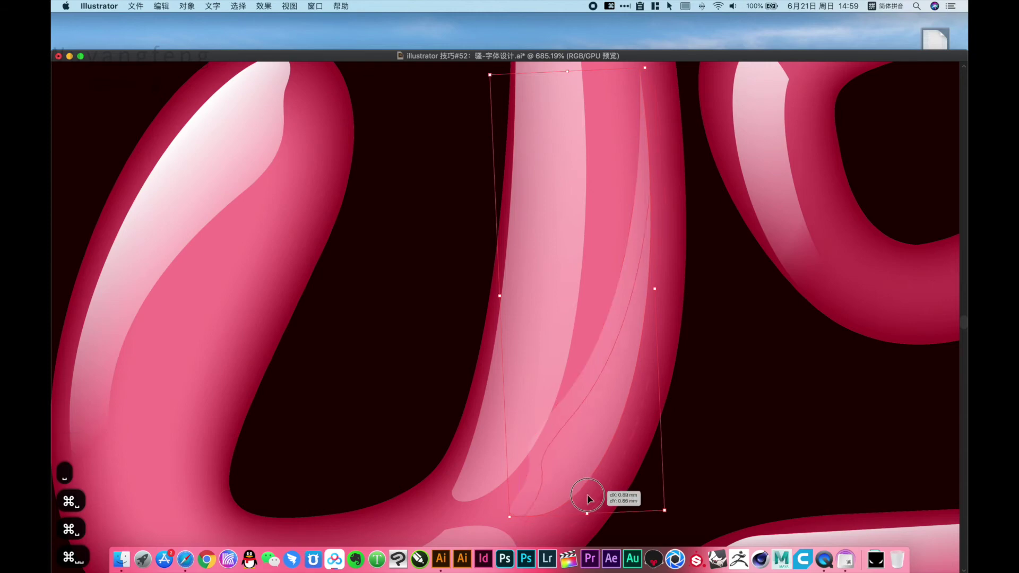
{"action": "left_click", "coordinate": [533, 358], "text": "alt+super"}
{"action": "left_click", "coordinate": [531, 351], "text": "alt+super"}
{"action": "left_click", "coordinate": [519, 328], "text": "alt+super"}
{"action": "left_click", "coordinate": [505, 307], "text": "alt+super"}
{"action": "left_click", "coordinate": [493, 287], "text": "alt+super"}
- Undo the last edits and lock the pink body of the lower right loop
{"action": "left_click_drag", "start_coordinate": [553, 278], "coordinate": [372, 372]}
{"action": "left_click_drag", "start_coordinate": [421, 279], "coordinate": [457, 392]}
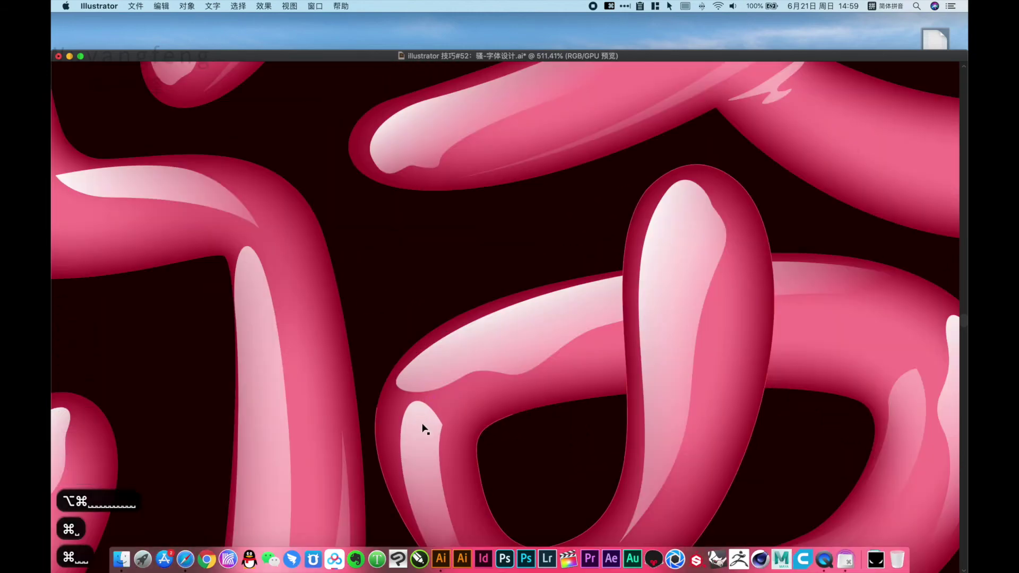
{"action": "key", "text": "super+z"}
{"action": "key", "text": "super+z"}
{"action": "key", "text": "super+z"}
{"action": "key", "text": "super+z"}
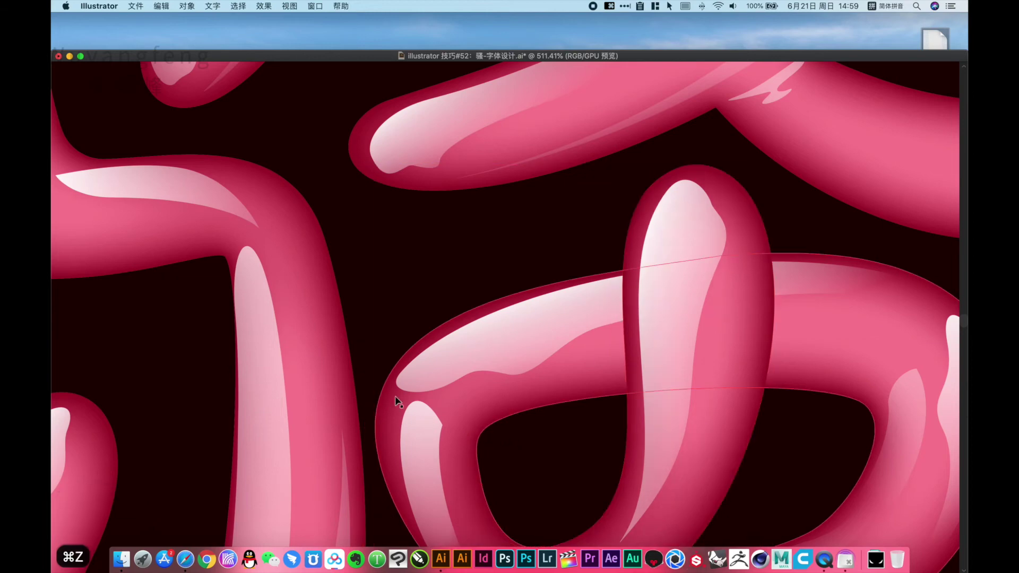
{"action": "key", "text": "super+2"}
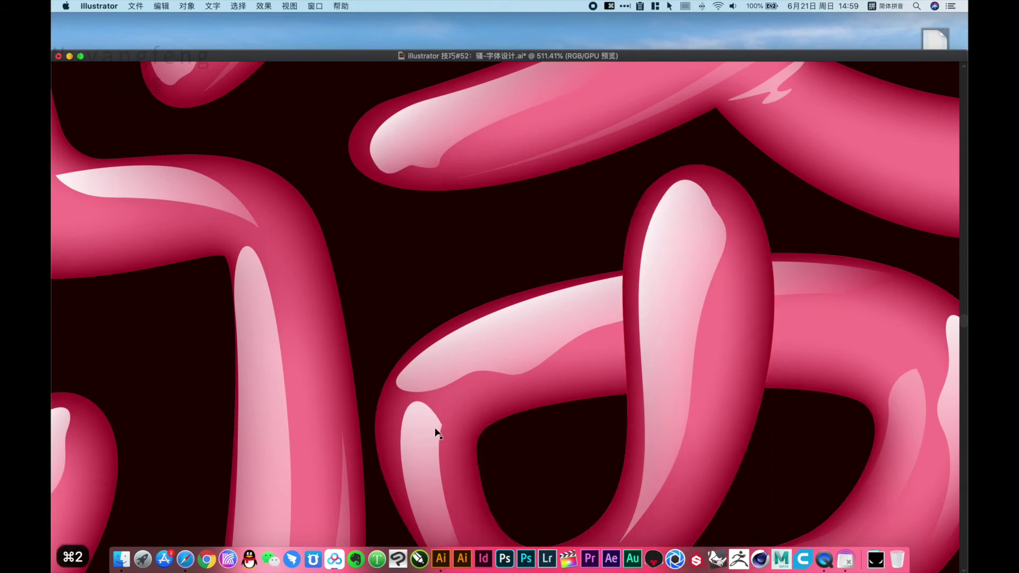
- Move and adjust the loop's narrow left highlight so that it fits within the stroke's outline
{"action": "mouse_move", "coordinate": [431, 424]}
{"action": "left_mouse_down"}
{"action": "mouse_move", "coordinate": [406, 417]}
{"action": "mouse_move", "coordinate": [413, 414]}
{"action": "left_mouse_up"}
{"action": "left_click_drag", "start_coordinate": [423, 427], "coordinate": [398, 330]}
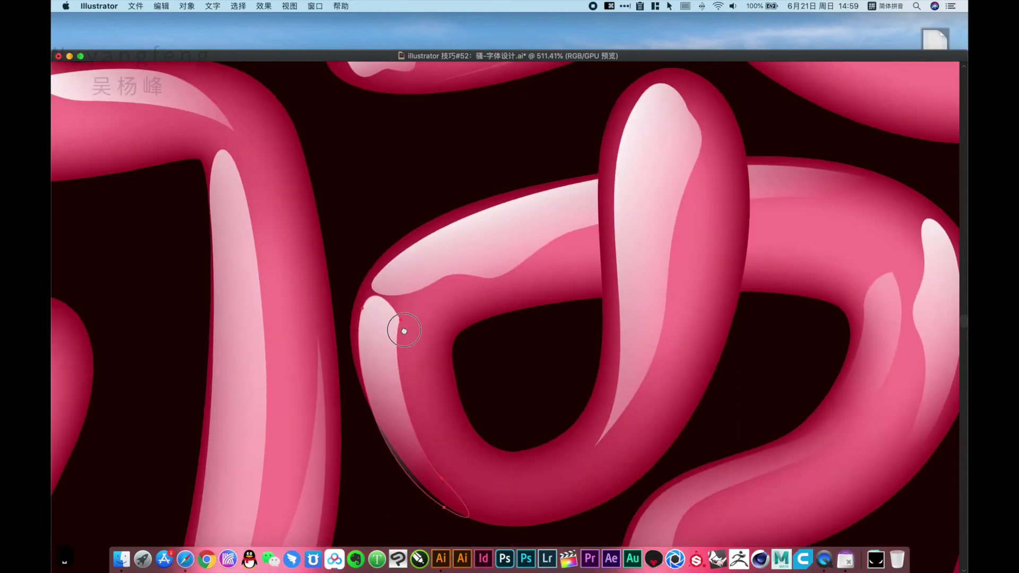
{"action": "left_click_drag", "start_coordinate": [473, 522], "coordinate": [484, 509]}
{"action": "left_click_drag", "start_coordinate": [364, 336], "coordinate": [375, 337]}
{"action": "left_click", "coordinate": [403, 308], "text": "alt+super"}
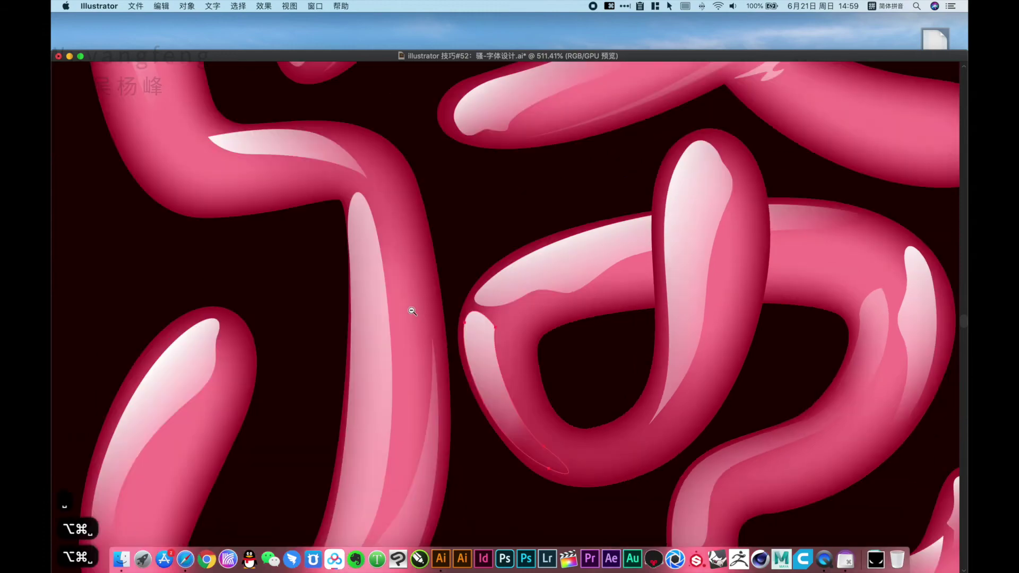
{"action": "left_click", "coordinate": [414, 309], "text": "alt+super"}
{"action": "left_click", "coordinate": [638, 312], "text": "alt+super"}
{"action": "left_click", "coordinate": [639, 312], "text": "alt+super"}
{"action": "left_click", "coordinate": [639, 312], "text": "alt+super"}
{"action": "left_click_drag", "start_coordinate": [401, 233], "coordinate": [522, 307]}
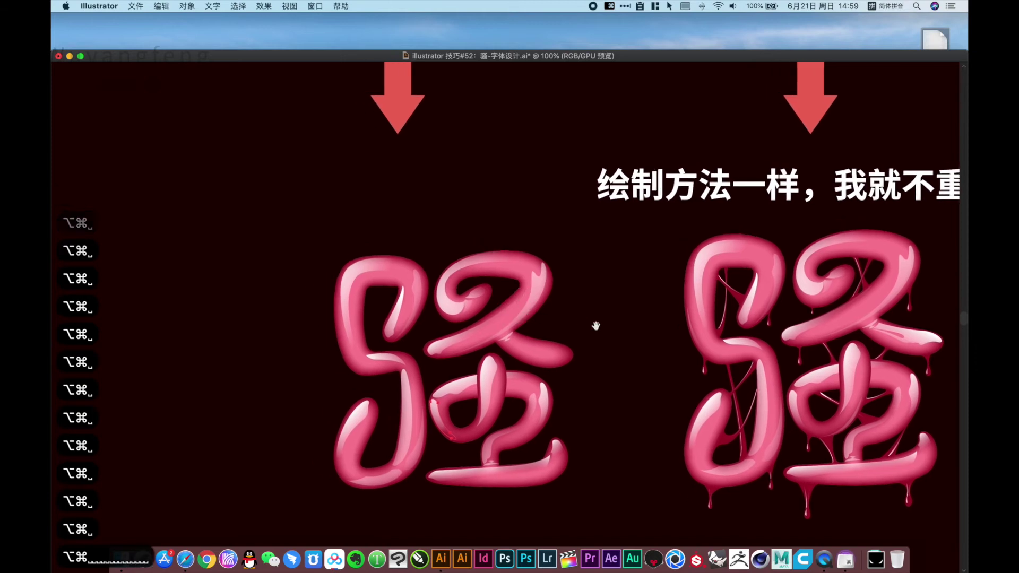
{"action": "left_click", "coordinate": [603, 328]}
- Scale down the forked highlight on the upper right diagonal stroke and rotate it to follow the outer bend
{"action": "left_click_drag", "start_coordinate": [387, 205], "coordinate": [676, 391]}
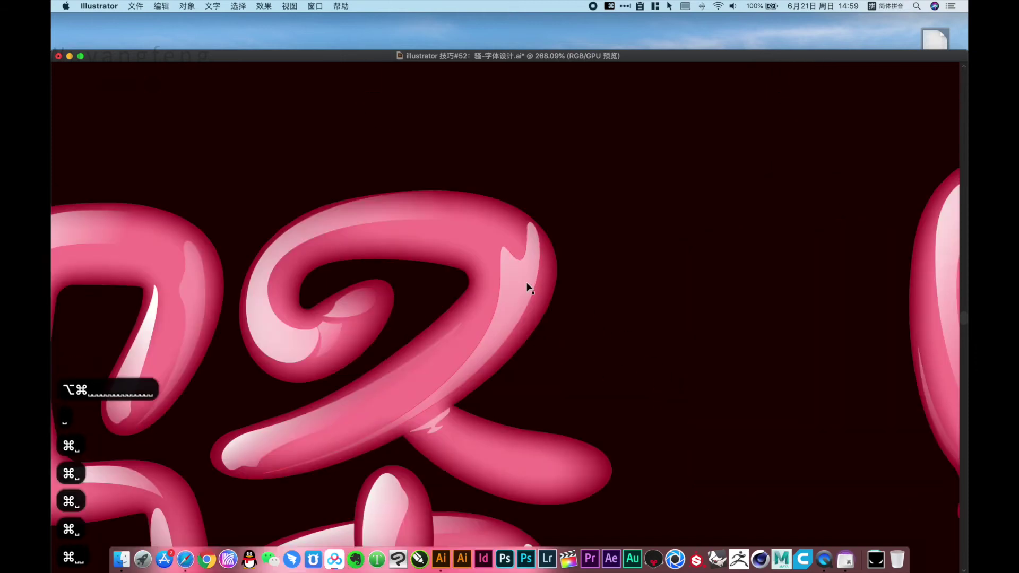
{"action": "left_click", "coordinate": [525, 288]}
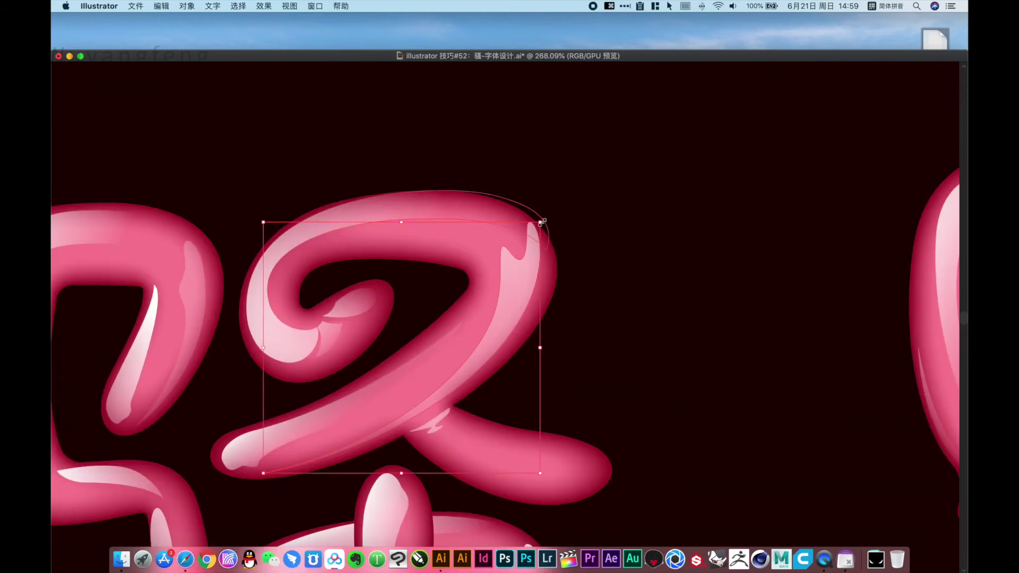
{"action": "left_click_drag", "start_coordinate": [540, 222], "coordinate": [535, 240]}
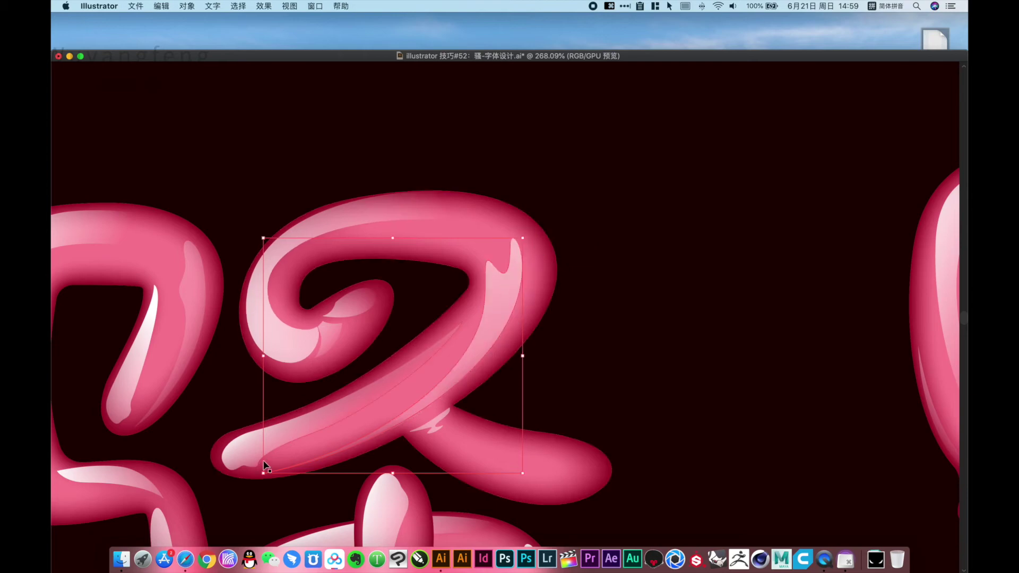
{"action": "key", "text": "r"}
{"action": "left_click_drag", "start_coordinate": [441, 320], "coordinate": [541, 237]}
{"action": "key", "text": "v"}
{"action": "left_click", "coordinate": [643, 290]}
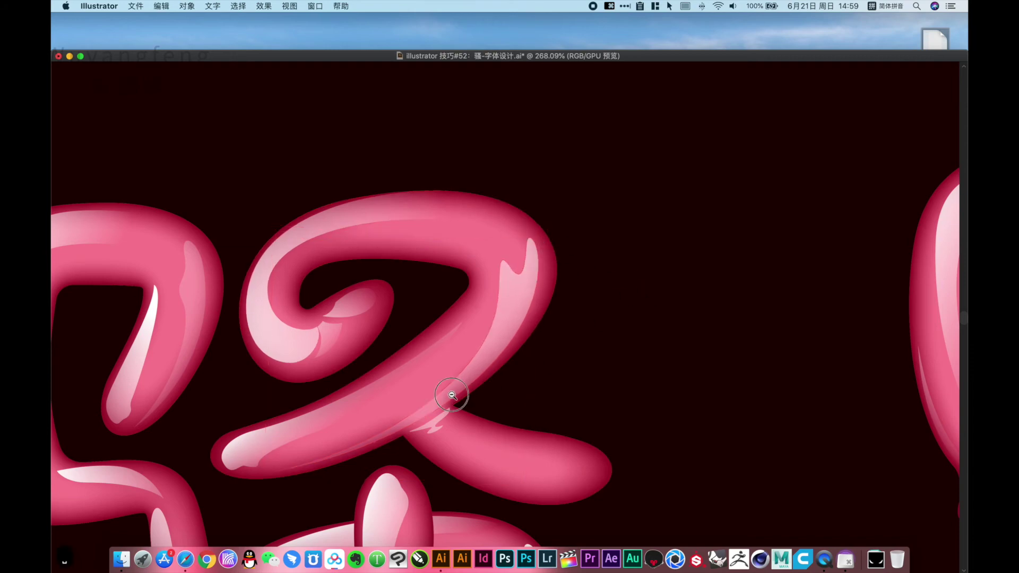
- Copy the finished character's highlight for the short right-hand tail onto the matching stroke and align it
{"action": "left_click", "coordinate": [452, 395], "text": "alt+super"}
{"action": "left_click", "coordinate": [451, 395], "text": "alt+super"}
{"action": "left_click_drag", "start_coordinate": [685, 333], "coordinate": [490, 371]}
{"action": "left_click_drag", "start_coordinate": [906, 316], "coordinate": [396, 328]}
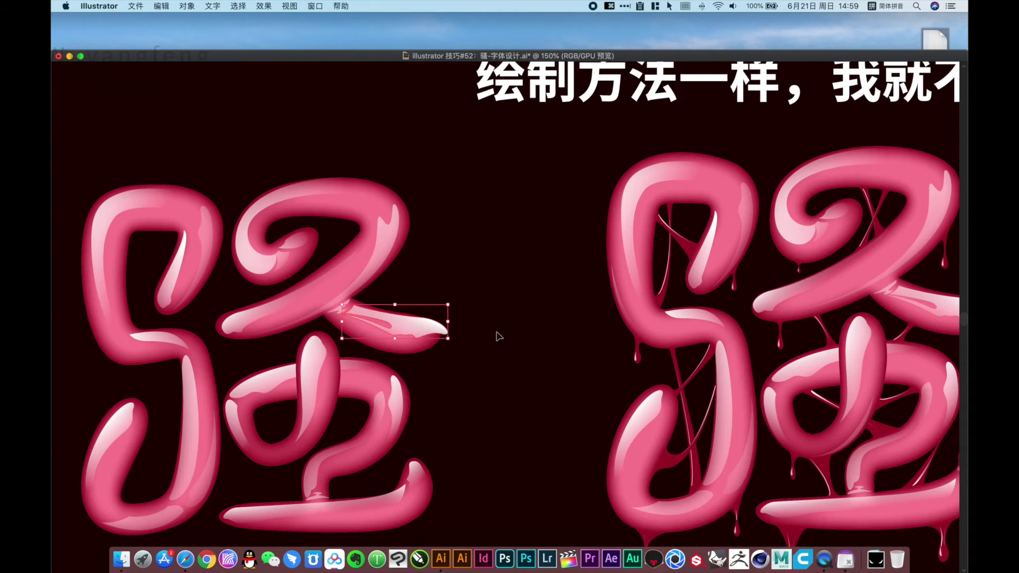
{"action": "left_click_drag", "start_coordinate": [330, 297], "coordinate": [611, 349]}
{"action": "left_click_drag", "start_coordinate": [568, 299], "coordinate": [529, 301]}
{"action": "left_click", "coordinate": [626, 318]}
- Compare the highlighted character with the finished version and examine the finished version's drips and connecting strands
{"action": "left_click", "coordinate": [378, 265], "text": "alt+super"}
{"action": "left_click", "coordinate": [378, 265], "text": "alt+super"}
{"action": "left_click", "coordinate": [541, 302], "text": "alt+super"}
{"action": "left_click", "coordinate": [541, 301], "text": "alt+super"}
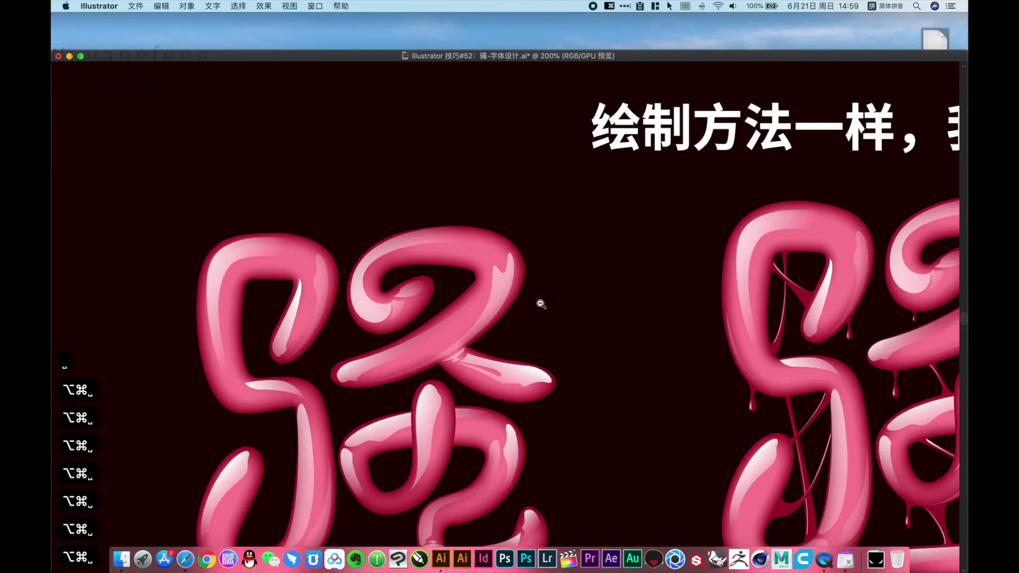
{"action": "left_click_drag", "start_coordinate": [552, 355], "coordinate": [321, 248]}
{"action": "left_click", "coordinate": [377, 282], "text": "alt+super"}
{"action": "left_click_drag", "start_coordinate": [406, 300], "coordinate": [425, 323]}
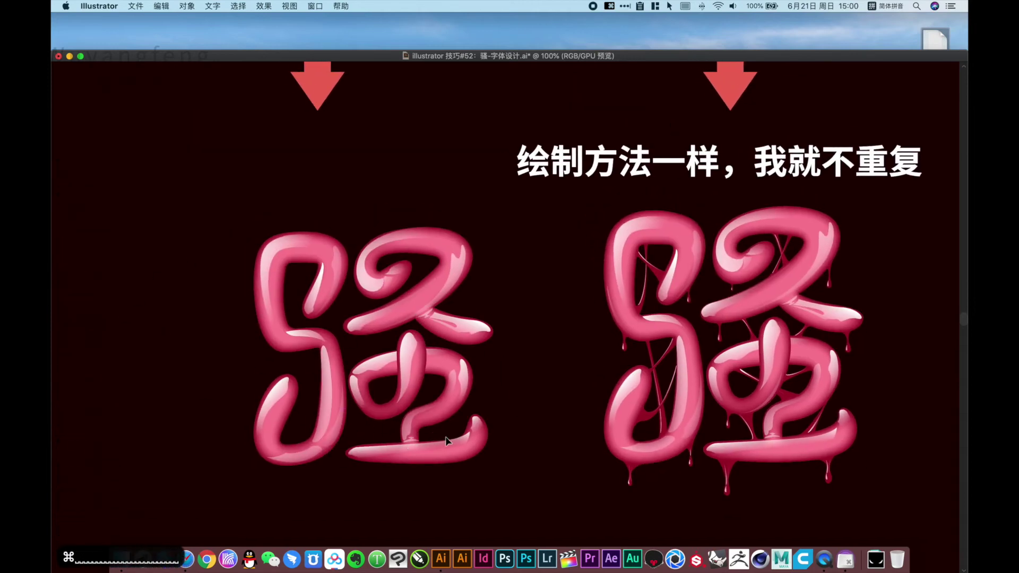
{"action": "left_click_drag", "start_coordinate": [571, 401], "coordinate": [537, 380]}
{"action": "left_click", "coordinate": [700, 450]}
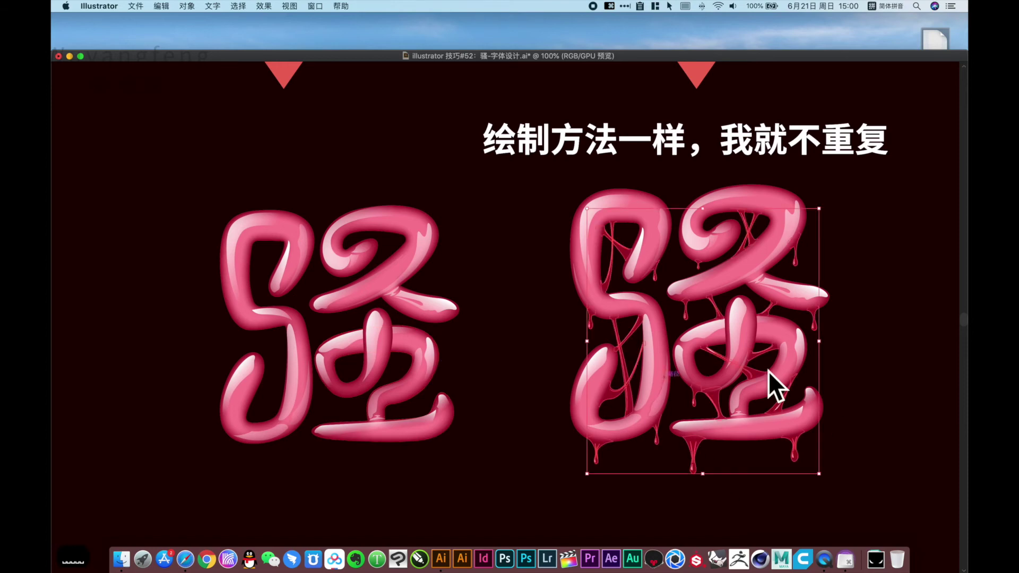
{"action": "left_click_drag", "start_coordinate": [630, 372], "coordinate": [733, 398]}
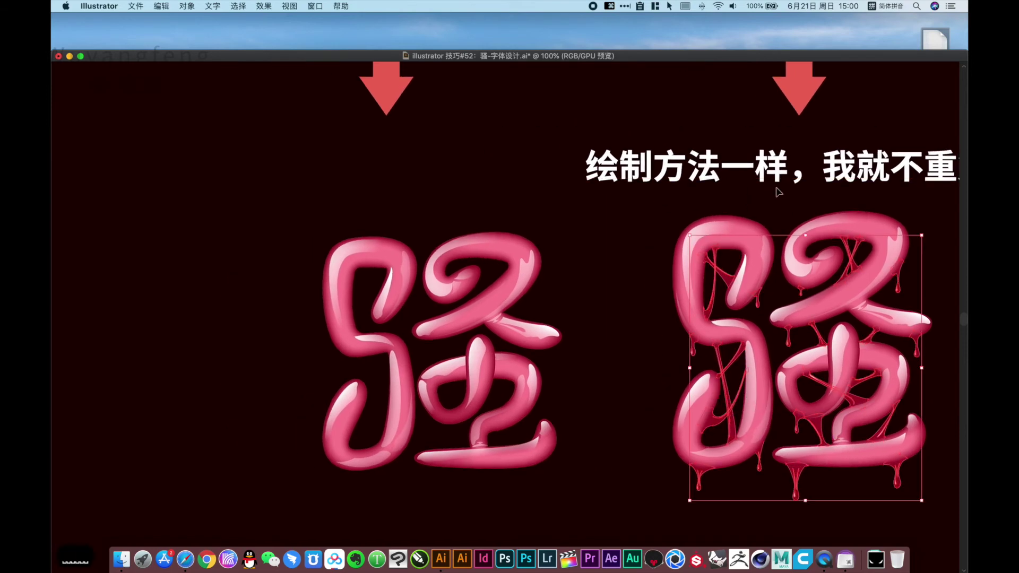
{"action": "left_click_drag", "start_coordinate": [701, 204], "coordinate": [531, 222]}
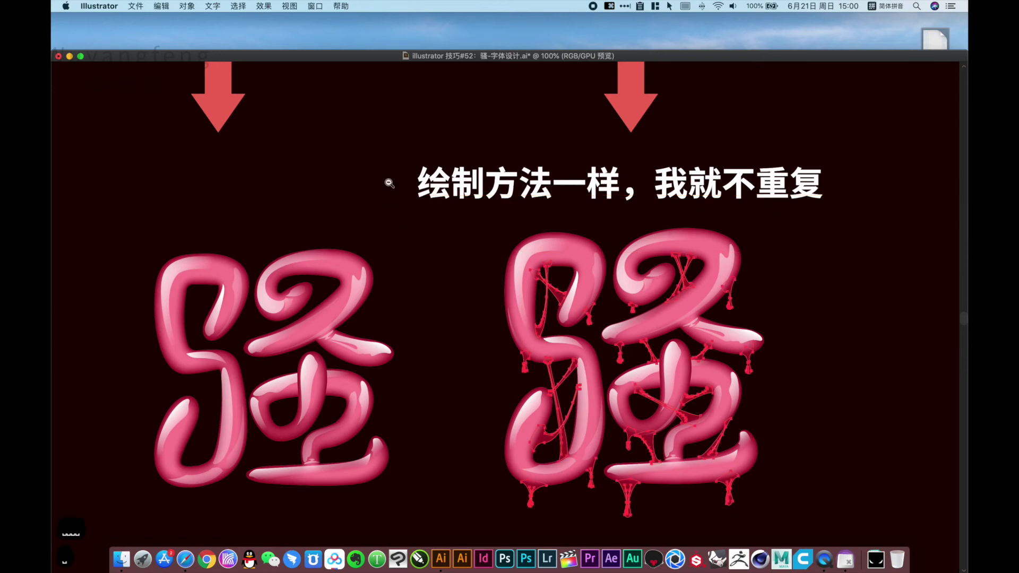
- Place the title text 大概介绍制作方法 near the white caption and match it to the caption's text style
{"action": "left_click", "coordinate": [389, 183], "text": "alt+super"}
{"action": "left_click", "coordinate": [389, 183], "text": "alt+super"}
{"action": "left_click", "coordinate": [389, 183], "text": "alt+super"}
{"action": "left_click", "coordinate": [550, 355], "text": "alt+super"}
{"action": "left_click_drag", "start_coordinate": [477, 299], "coordinate": [559, 397]}
{"action": "left_click_drag", "start_coordinate": [356, 118], "coordinate": [726, 279]}
{"action": "left_click_drag", "start_coordinate": [566, 305], "coordinate": [683, 330]}
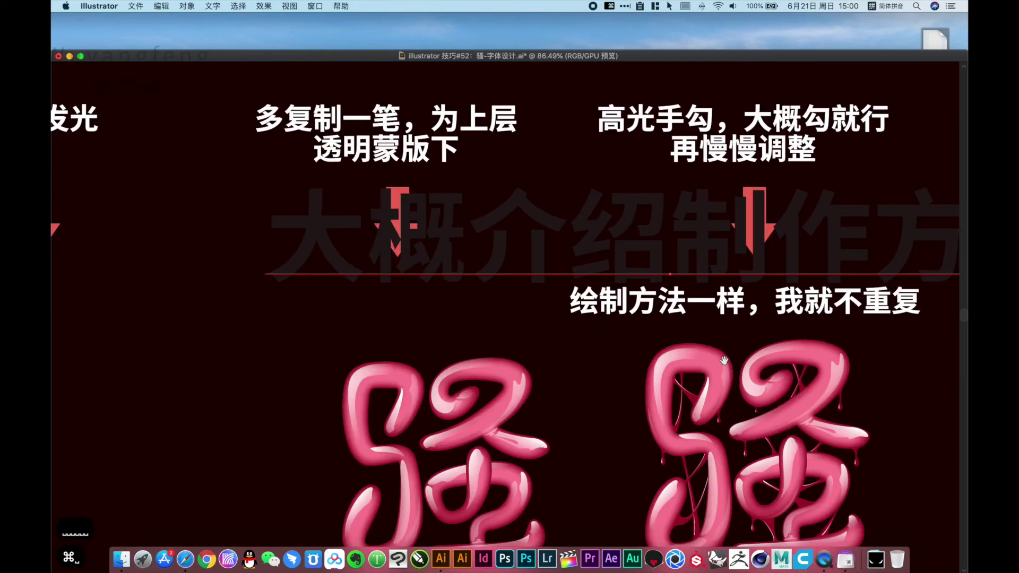
{"action": "key", "text": "i"}
{"action": "left_click", "coordinate": [691, 299]}
{"action": "key", "text": "v"}
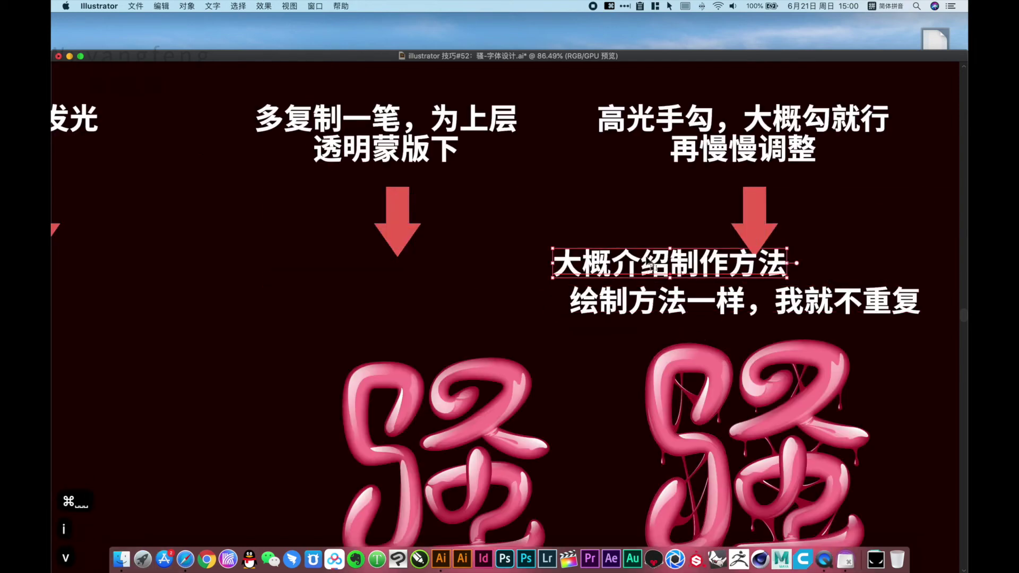
- Move the 大概介绍制作方法 caption directly above the highlighted character without drips
{"action": "left_click_drag", "start_coordinate": [653, 263], "coordinate": [422, 312]}
{"action": "left_click", "coordinate": [558, 364]}
{"action": "left_click_drag", "start_coordinate": [504, 382], "coordinate": [434, 253]}
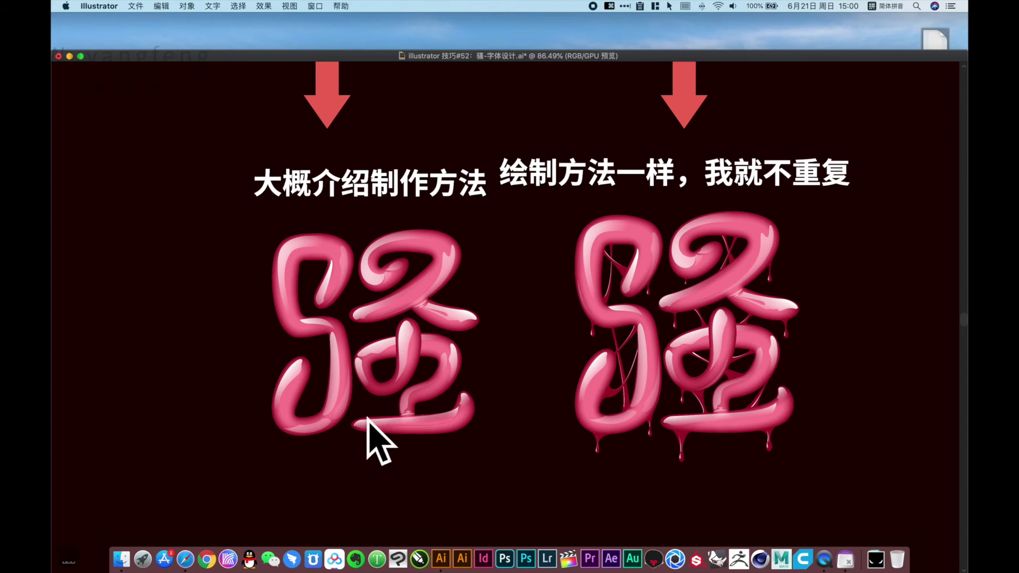
{"action": "left_click_drag", "start_coordinate": [454, 397], "coordinate": [470, 409]}
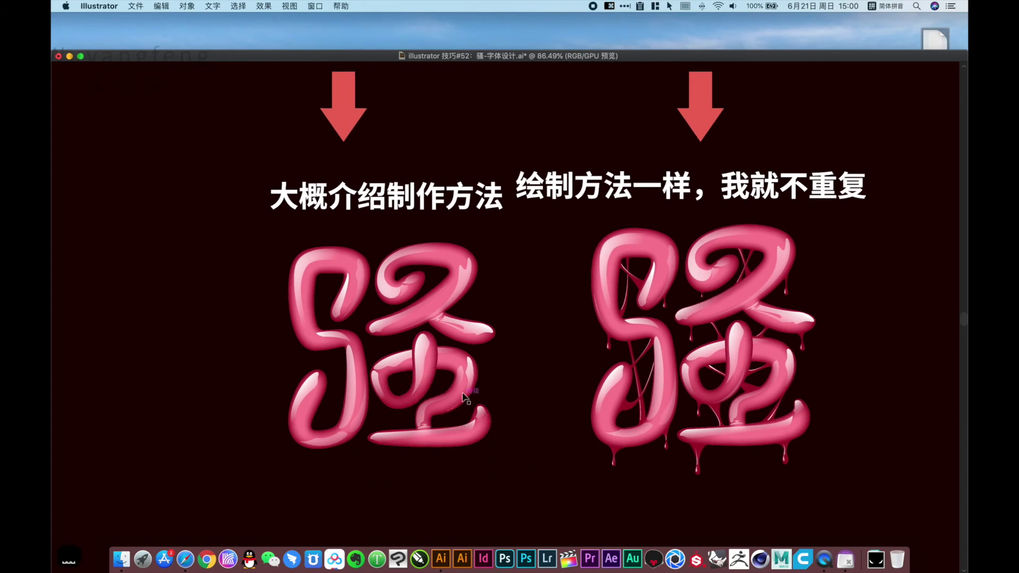
- Select the whole highlighted character without drips and lock it
{"action": "left_click_drag", "start_coordinate": [508, 473], "coordinate": [245, 243]}
{"action": "key", "text": "super+2"}
- Draw a small rectangle between the two characters and fill it with the dark red sampled from a finished drip
{"action": "left_click_drag", "start_coordinate": [359, 327], "coordinate": [696, 473]}
{"action": "left_click_drag", "start_coordinate": [427, 398], "coordinate": [461, 442]}
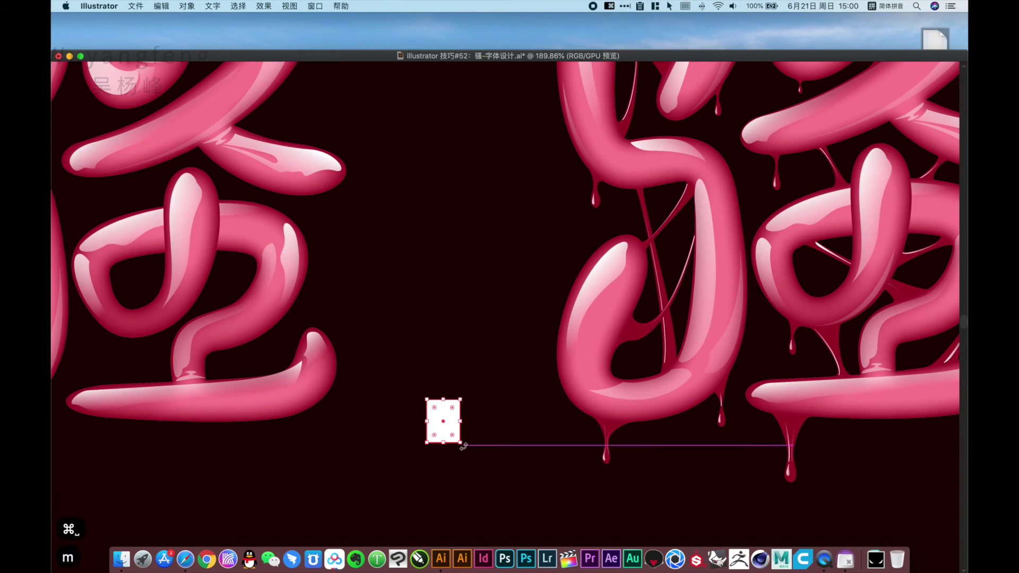
{"action": "key", "text": "i"}
{"action": "left_click", "coordinate": [617, 427]}
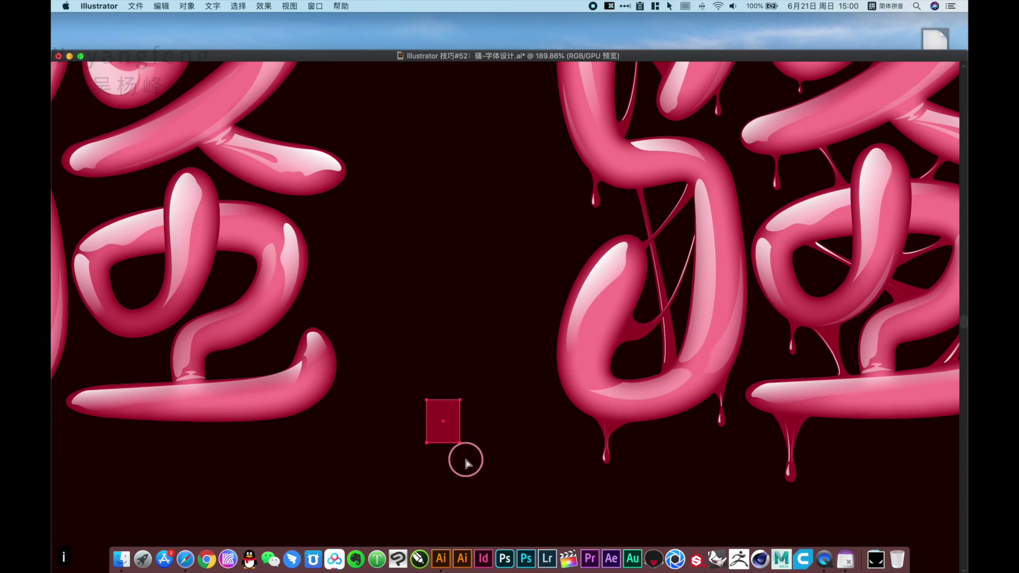
- Draw a drip with a narrow neck and rounded bulb below the right end of the character's bottom stroke, using the Pen tool
{"action": "key", "text": "space"}
{"action": "left_click_drag", "start_coordinate": [334, 445], "coordinate": [575, 425]}
{"action": "left_click_drag", "start_coordinate": [454, 329], "coordinate": [589, 435]}
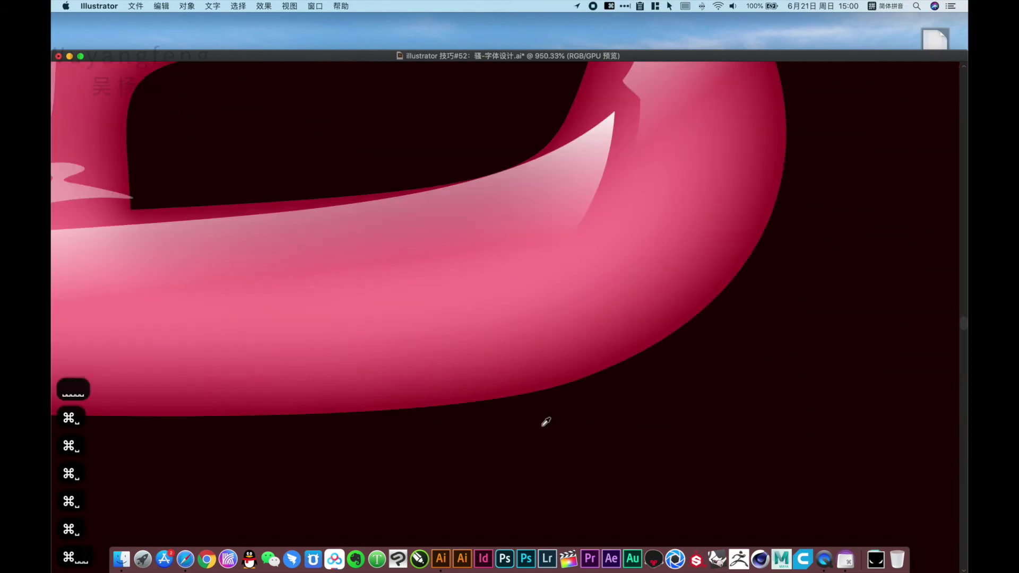
{"action": "key", "text": "p"}
{"action": "left_click_drag", "start_coordinate": [640, 352], "coordinate": [623, 361]}
{"action": "left_click_drag", "start_coordinate": [607, 446], "coordinate": [608, 474]}
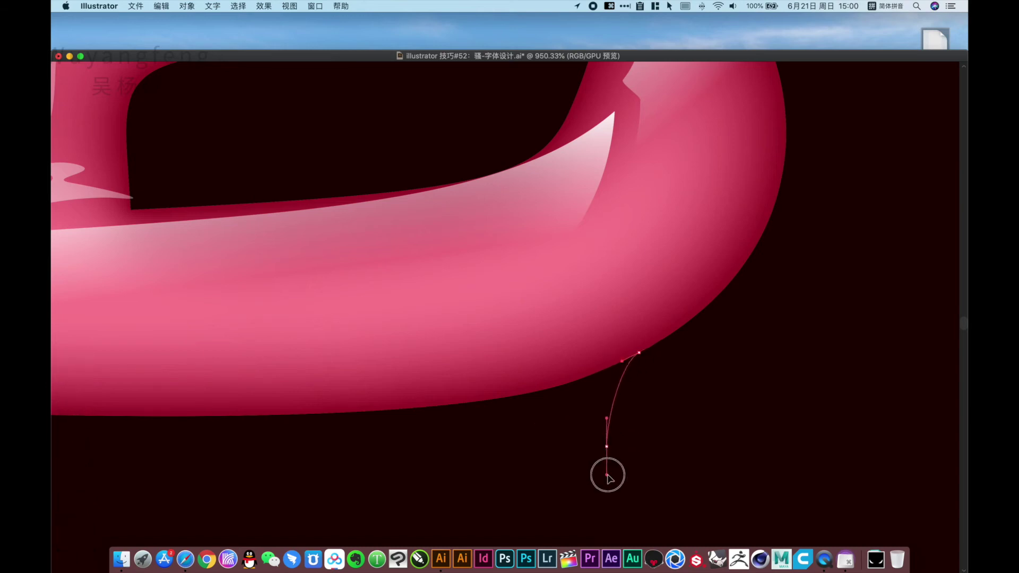
{"action": "scroll", "coordinate": [621, 425], "scroll_direction": "down", "scroll_amount": 5}
{"action": "left_click_drag", "start_coordinate": [623, 429], "coordinate": [574, 392]}
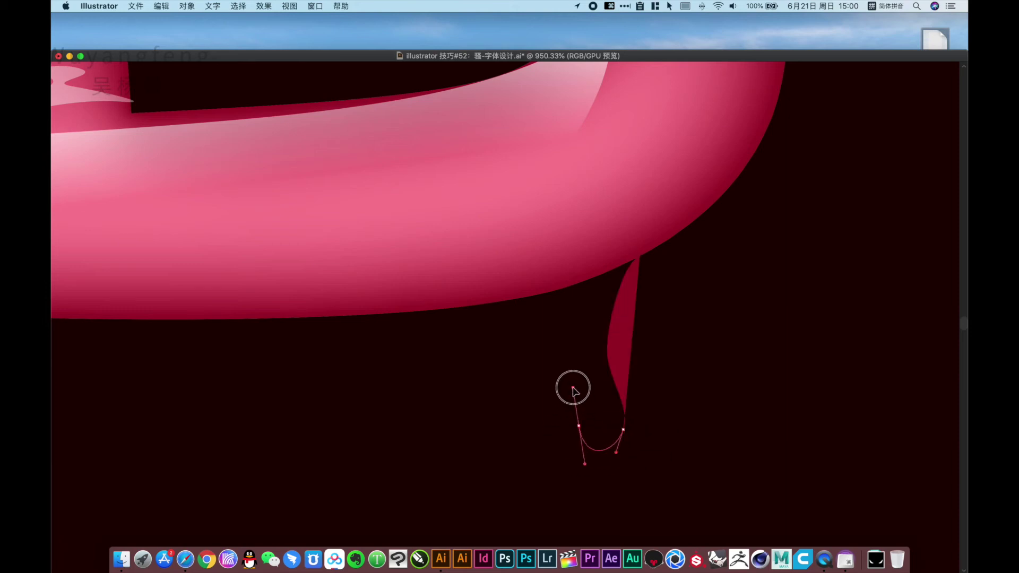
{"action": "left_click_drag", "start_coordinate": [594, 350], "coordinate": [592, 326]}
{"action": "left_click_drag", "start_coordinate": [559, 290], "coordinate": [537, 294]}
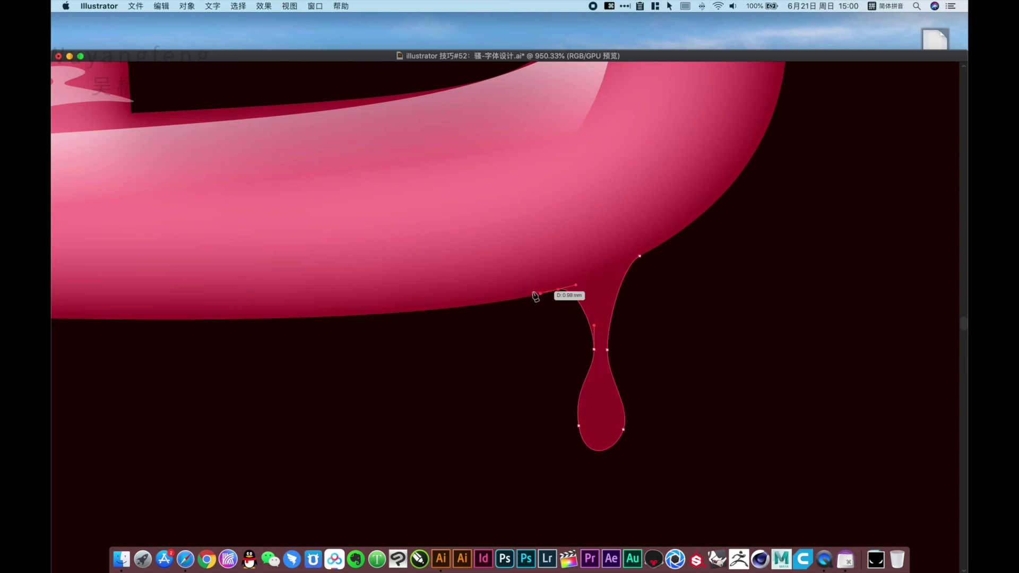
- Close the drip's path inside the pink stroke and send the shape to the back, behind the lettering
{"action": "left_click", "coordinate": [521, 228]}
{"action": "left_click_drag", "start_coordinate": [598, 196], "coordinate": [606, 197]}
{"action": "left_click_drag", "start_coordinate": [654, 229], "coordinate": [654, 240]}
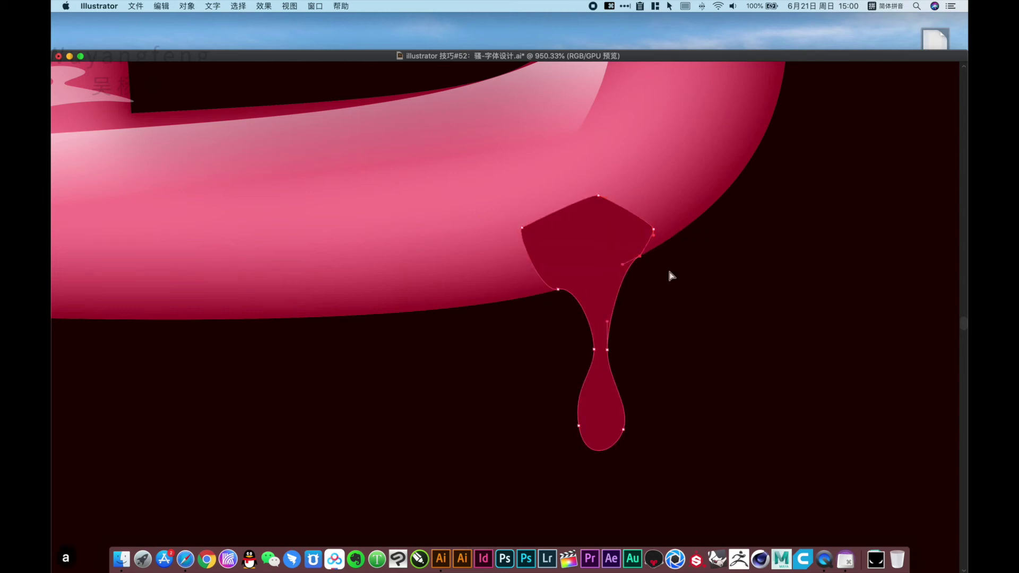
{"action": "key", "text": "v"}
{"action": "left_click", "coordinate": [603, 321]}
{"action": "key", "text": "shift+super+bracketleft"}
{"action": "left_click", "coordinate": [656, 343]}
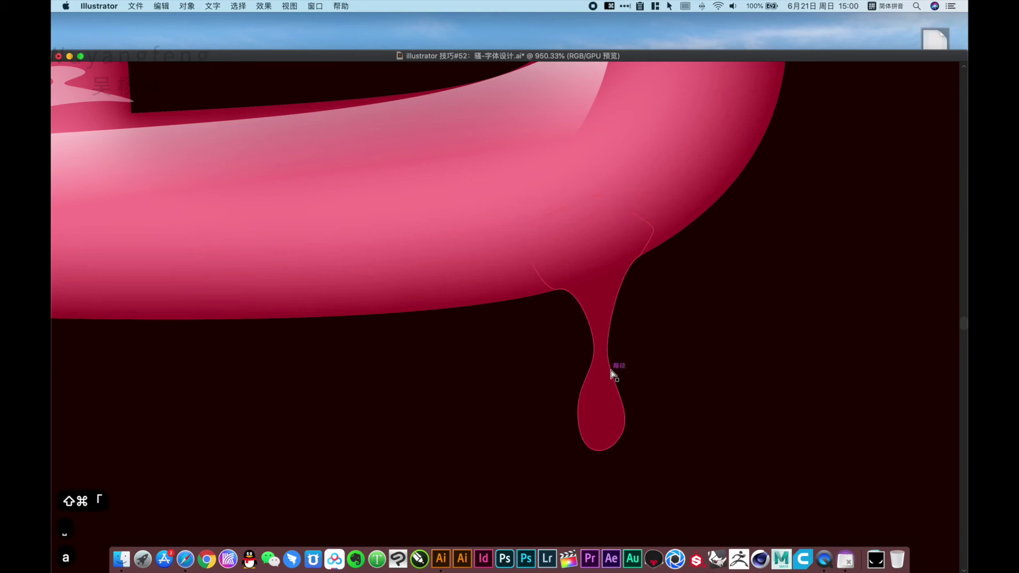
- Reshape the drip's bulb by lowering its side anchor points and adjusting their handles into a smooth, rounded end
{"action": "left_click_drag", "start_coordinate": [684, 430], "coordinate": [514, 382]}
{"action": "key", "text": "super+space"}
{"action": "left_click_drag", "start_coordinate": [444, 272], "coordinate": [694, 496]}
{"action": "left_click_drag", "start_coordinate": [630, 412], "coordinate": [627, 434]}
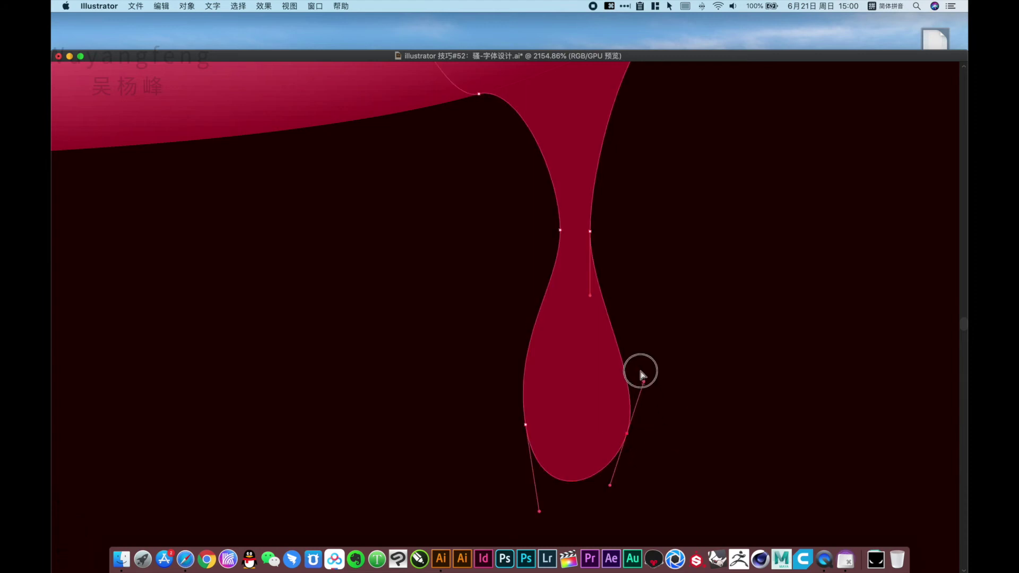
{"action": "left_click", "coordinate": [641, 374]}
{"action": "left_click_drag", "start_coordinate": [601, 446], "coordinate": [602, 445]}
{"action": "left_click_drag", "start_coordinate": [644, 382], "coordinate": [635, 360]}
{"action": "left_click_drag", "start_coordinate": [525, 427], "coordinate": [524, 430]}
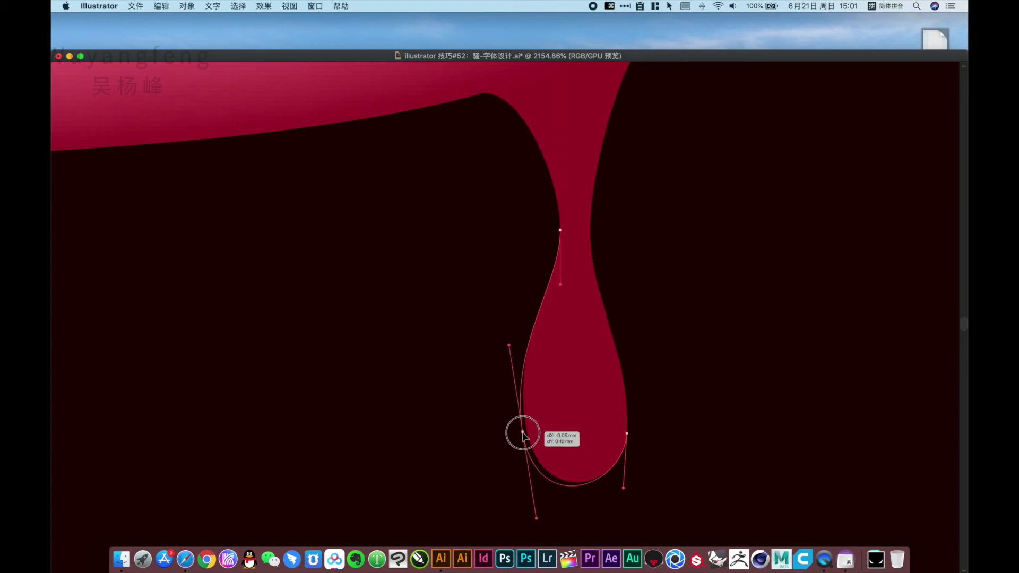
- Widen the drip's neck by moving its left anchor point outward
{"action": "left_click_drag", "start_coordinate": [560, 232], "coordinate": [544, 234]}
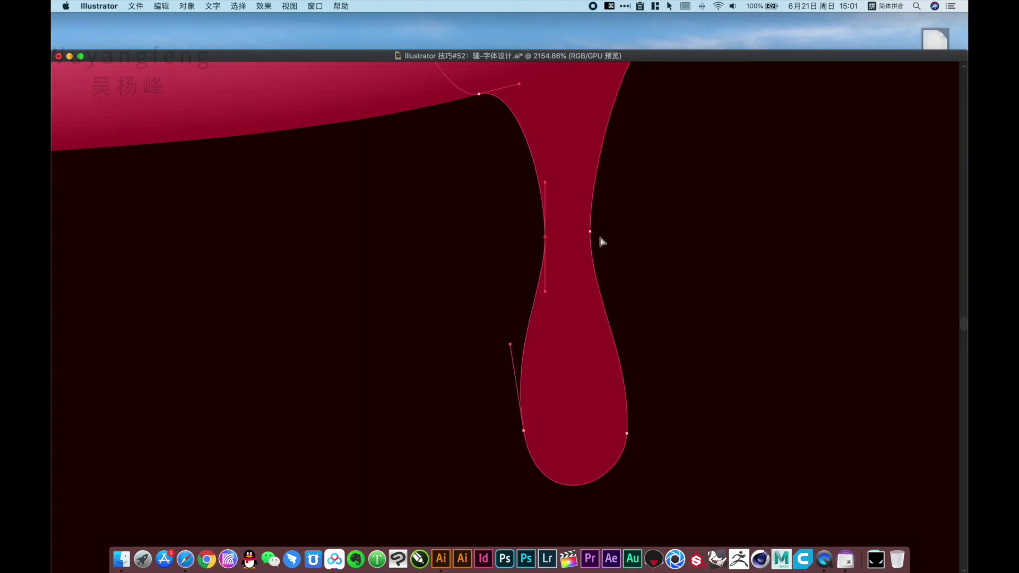
{"action": "left_click", "coordinate": [590, 232]}
{"action": "left_click", "coordinate": [666, 209]}
- Draw a curved open highlight path inside the left edge of the drip's neck with the Pen tool
{"action": "scroll", "coordinate": [681, 292], "scroll_direction": "up", "scroll_amount": 3}
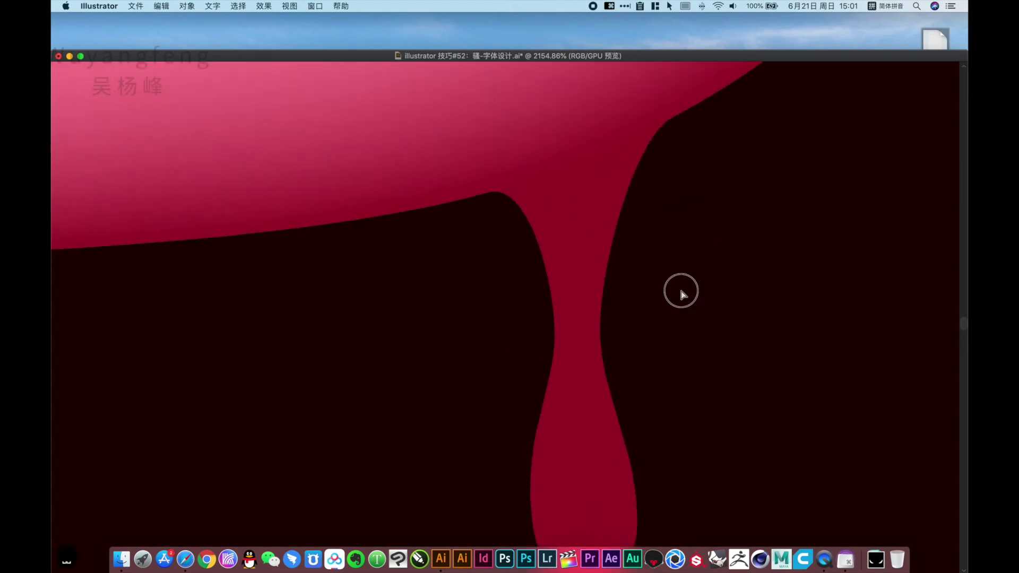
{"action": "left_click_drag", "start_coordinate": [594, 262], "coordinate": [599, 231]}
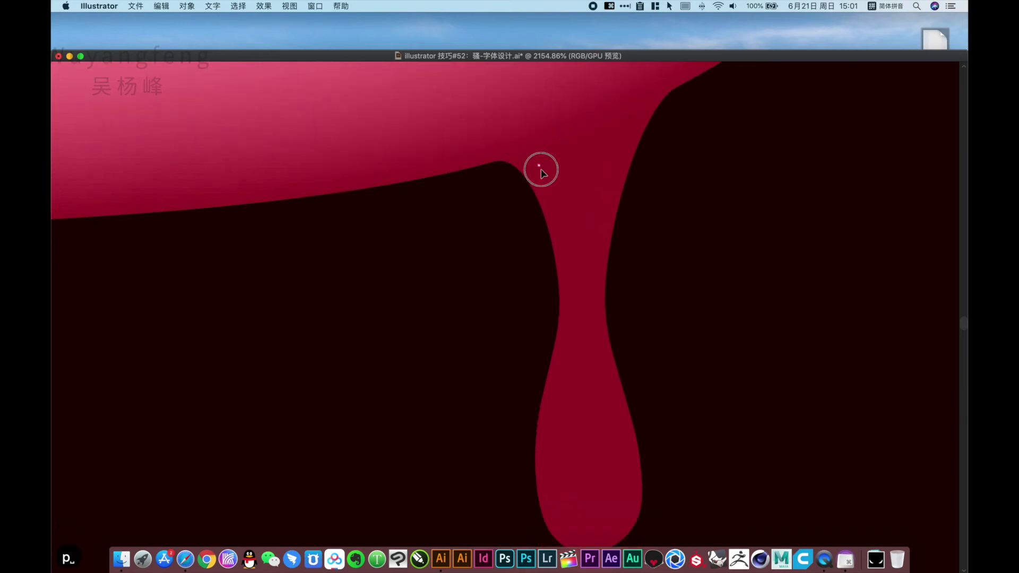
{"action": "left_click_drag", "start_coordinate": [540, 170], "coordinate": [563, 228]}
{"action": "scroll", "coordinate": [571, 266], "scroll_direction": "down", "scroll_amount": 2}
{"action": "left_click_drag", "start_coordinate": [581, 301], "coordinate": [600, 319]}
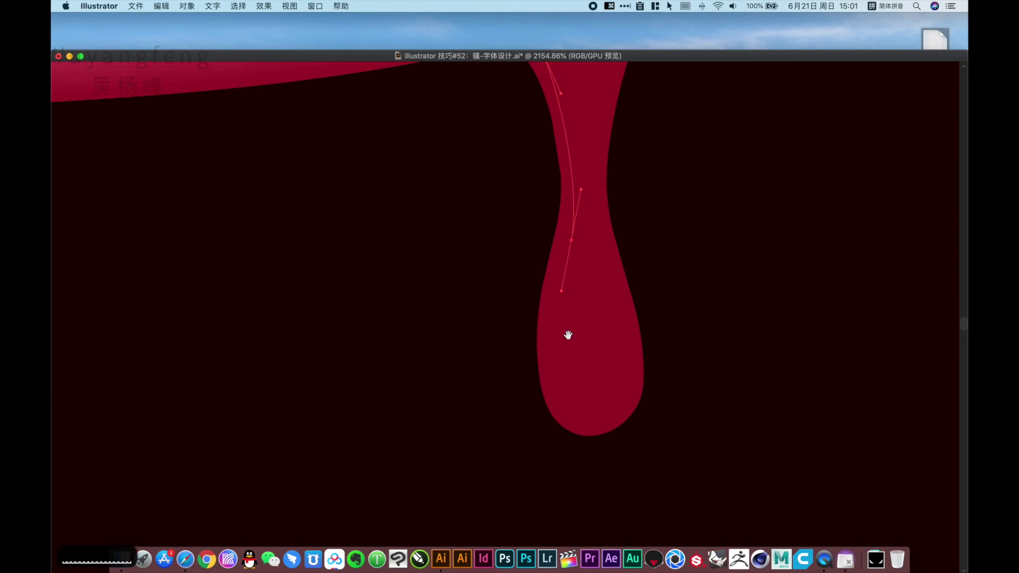
{"action": "scroll", "coordinate": [576, 276], "scroll_direction": "up", "scroll_amount": 4}
- Give the highlight path a white stroke and no fill
{"action": "key", "text": "Tab"}
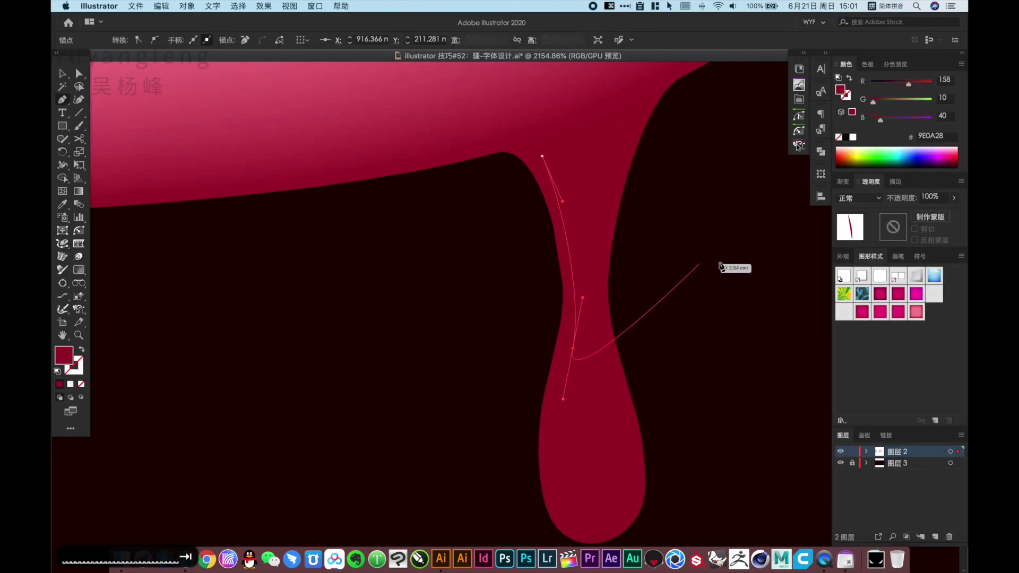
{"action": "left_click", "coordinate": [849, 97]}
{"action": "left_click", "coordinate": [853, 137]}
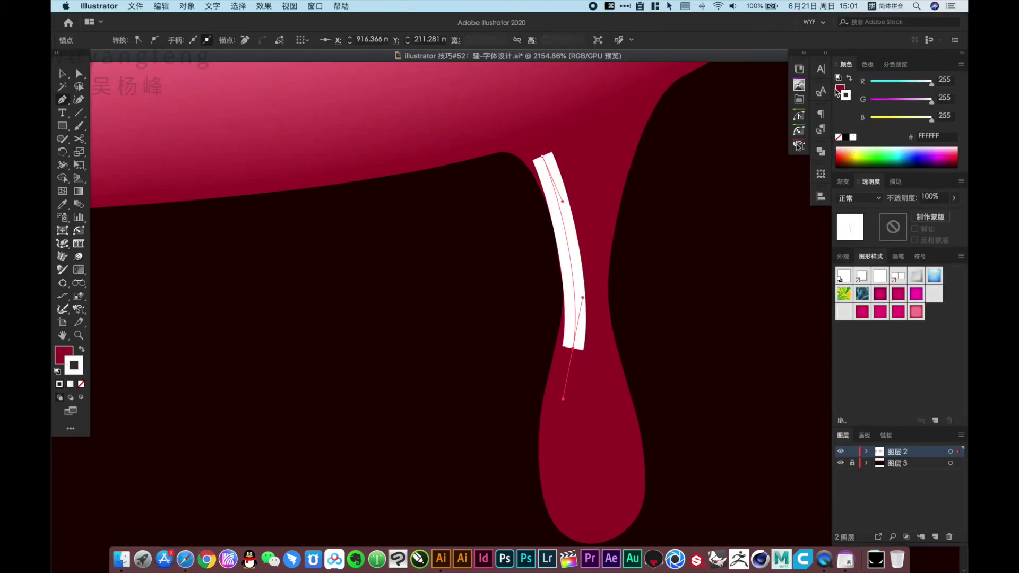
{"action": "left_click", "coordinate": [839, 88]}
{"action": "left_click", "coordinate": [839, 138]}
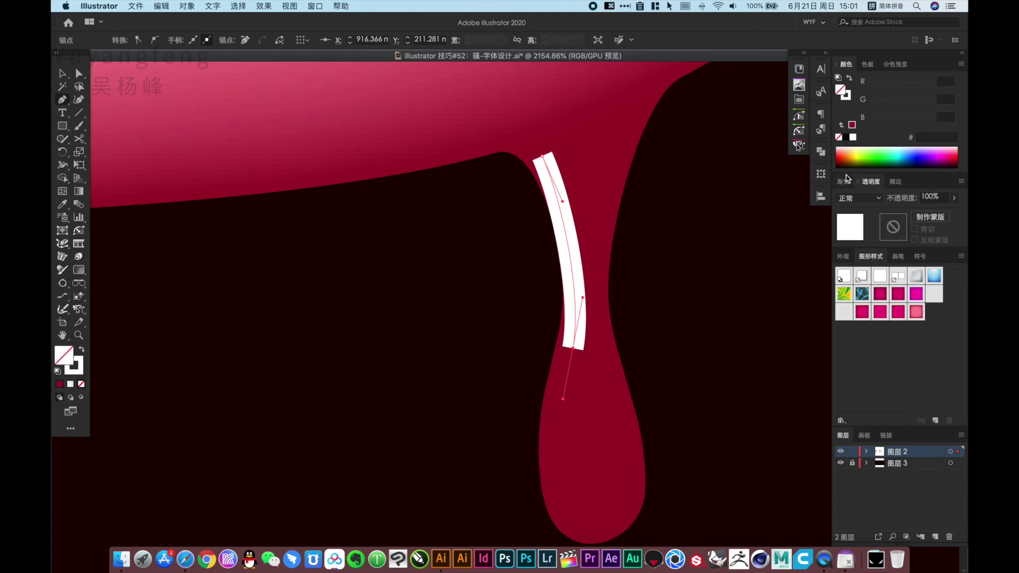
- Set the highlight path's stroke weight to 0.01 mm with round caps and round corners
{"action": "left_click", "coordinate": [894, 182]}
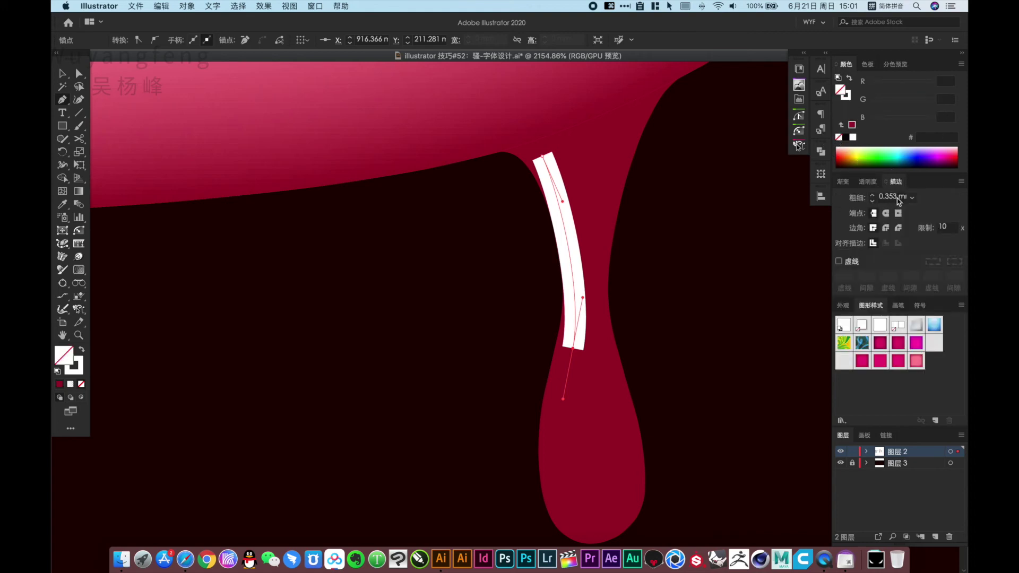
{"action": "left_click_drag", "start_coordinate": [899, 197], "coordinate": [879, 198]}
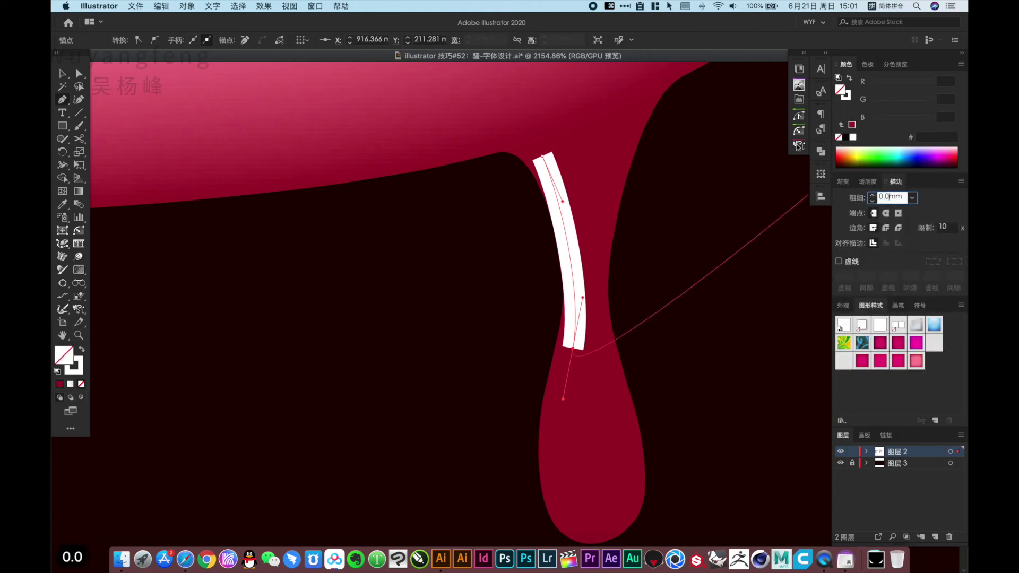
{"action": "key", "text": "Return"}
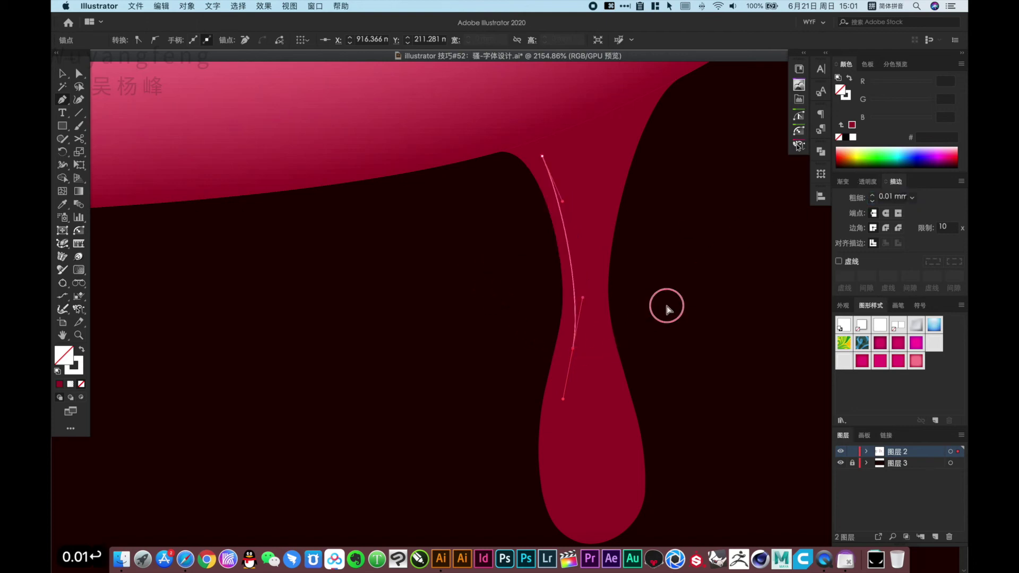
{"action": "key", "text": "a"}
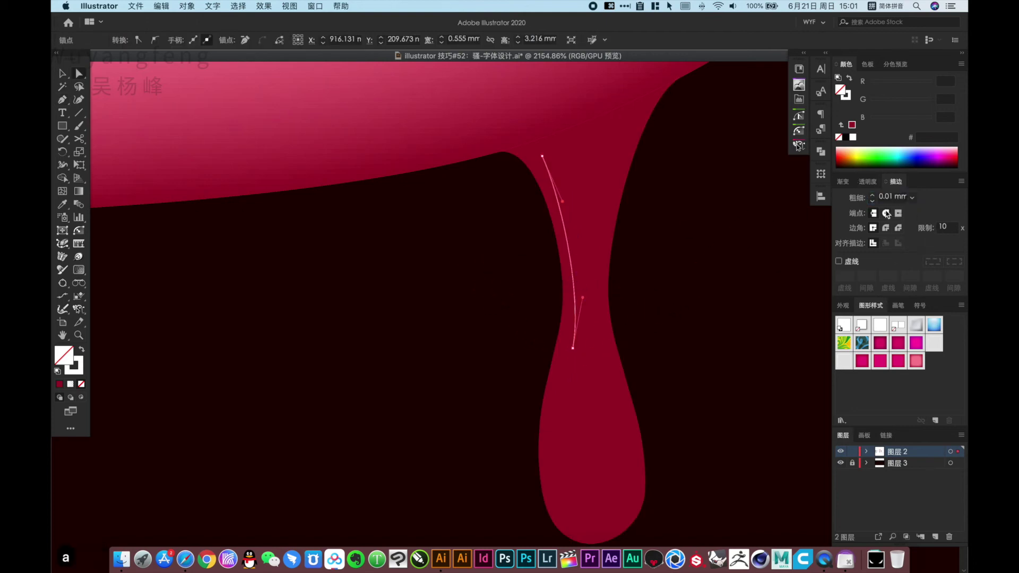
{"action": "left_click_drag", "start_coordinate": [687, 331], "coordinate": [691, 325]}
{"action": "key", "text": "a"}
{"action": "left_click", "coordinate": [681, 324]}
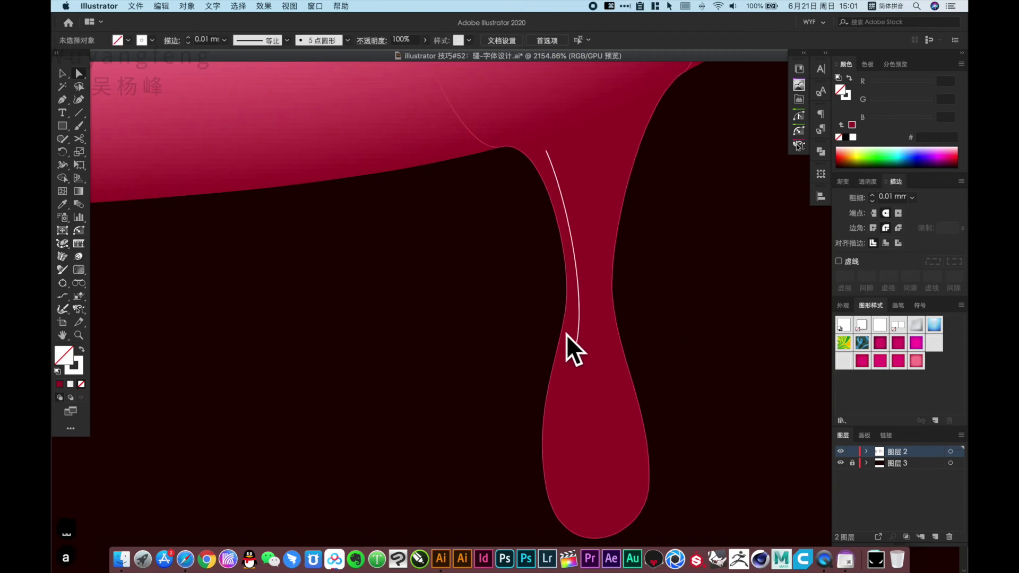
- Reshape the thin highlight to follow the neck's left edge, extending its lower end toward the bulb and adjusting its upper end
{"action": "left_click_drag", "start_coordinate": [577, 343], "coordinate": [567, 362]}
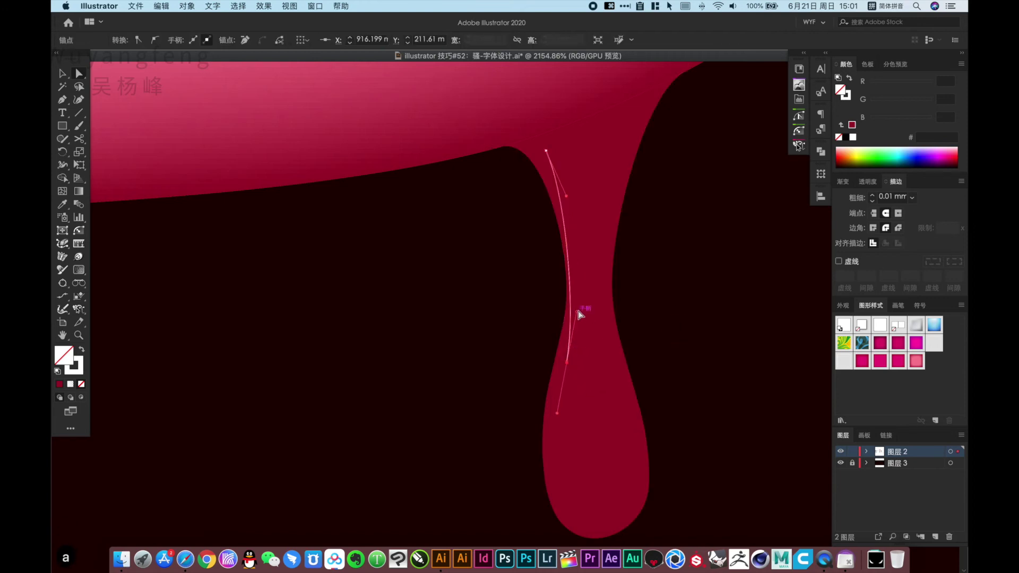
{"action": "left_click_drag", "start_coordinate": [579, 312], "coordinate": [591, 299]}
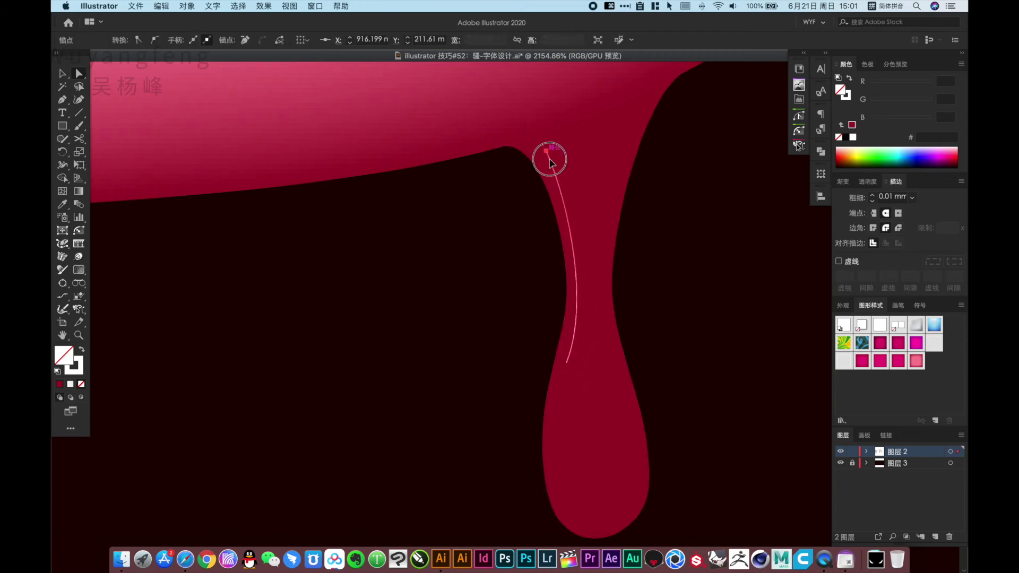
{"action": "left_click_drag", "start_coordinate": [550, 159], "coordinate": [556, 176]}
{"action": "left_click_drag", "start_coordinate": [624, 302], "coordinate": [616, 342]}
{"action": "left_click", "coordinate": [658, 279]}
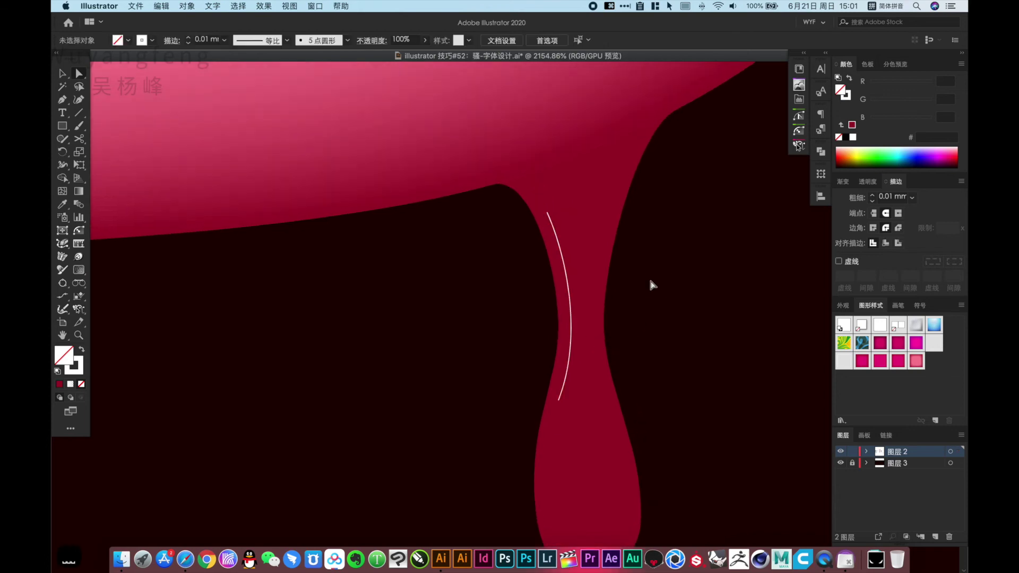
- Reflect a copy of the thin highlight to the right side of the drip's neck
{"action": "key", "text": "v"}
{"action": "left_click", "coordinate": [570, 318]}
{"action": "key", "text": "o"}
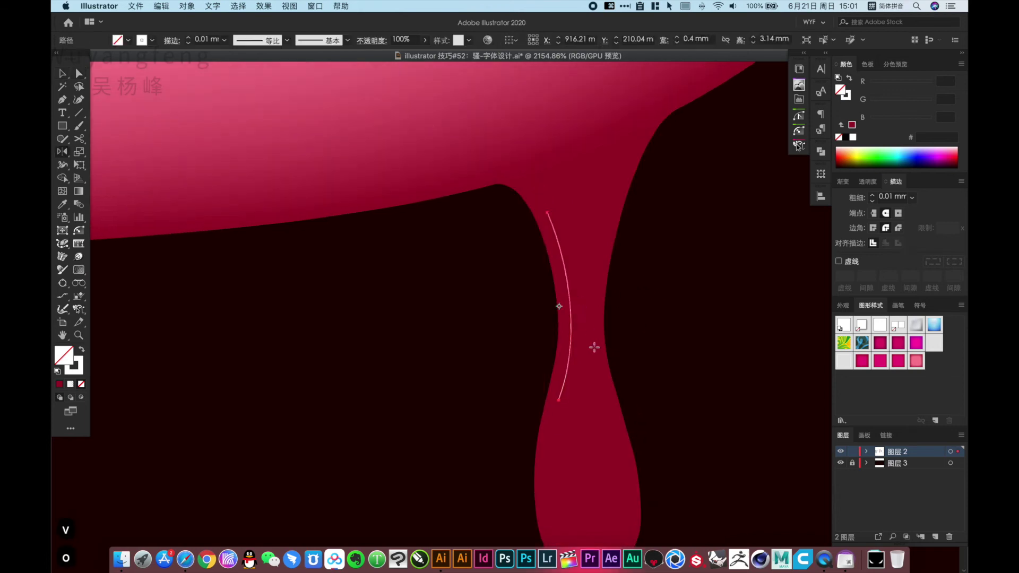
{"action": "left_click_drag", "start_coordinate": [568, 366], "coordinate": [482, 301], "text": "alt+shift"}
{"action": "key", "text": "a"}
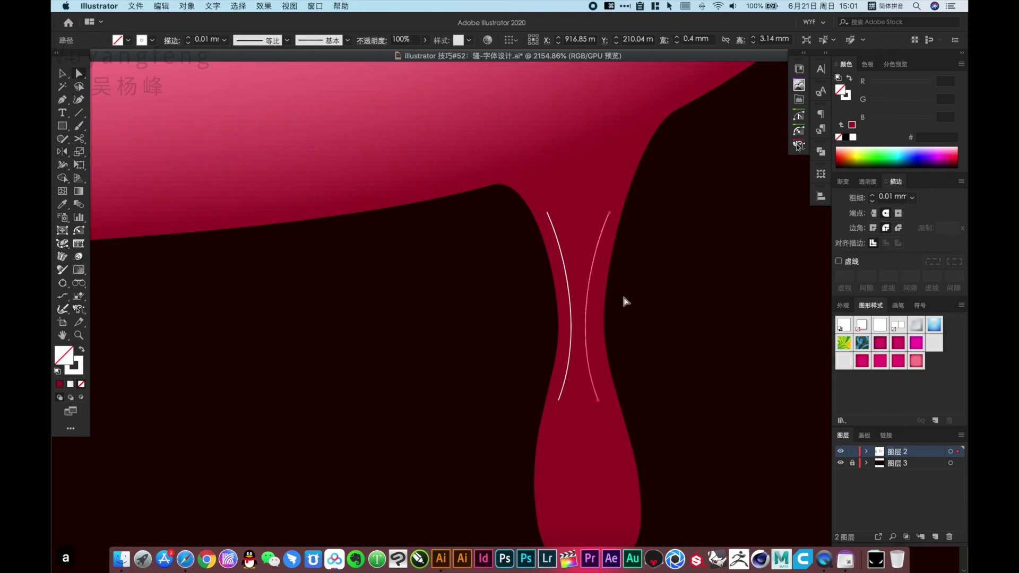
- Thicken the middle of the right highlight to about 0.189 mm with the Width tool and extend its lower end along the drip's edge
{"action": "key", "text": "shift+w"}
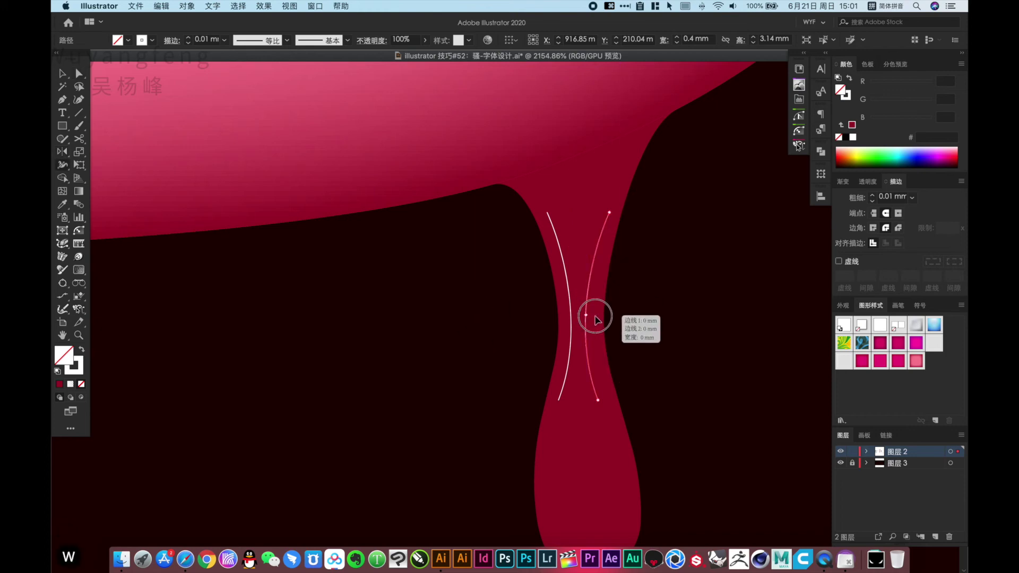
{"action": "left_click_drag", "start_coordinate": [587, 317], "coordinate": [640, 294]}
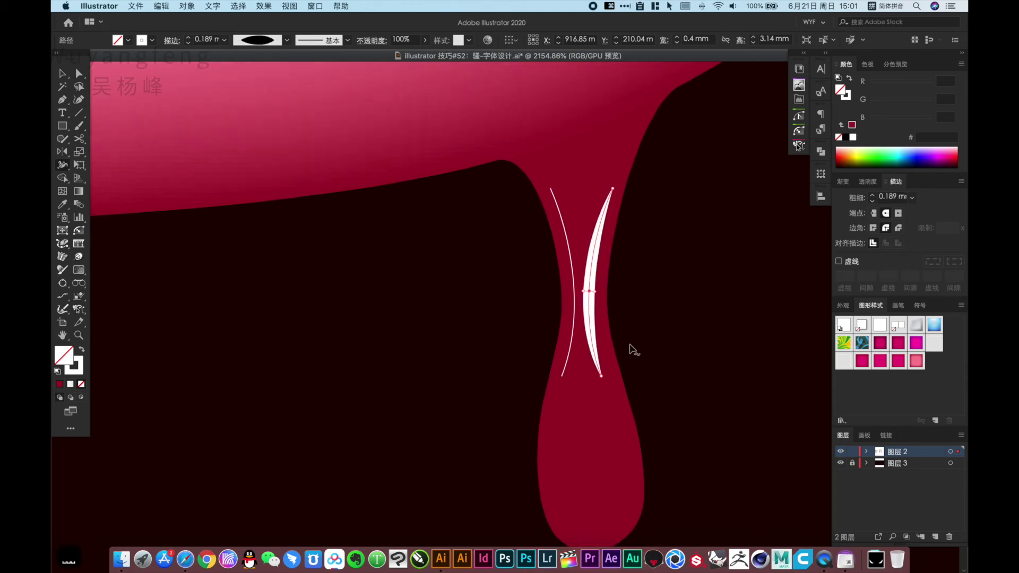
{"action": "left_click", "coordinate": [666, 330]}
{"action": "left_click_drag", "start_coordinate": [601, 376], "coordinate": [620, 412]}
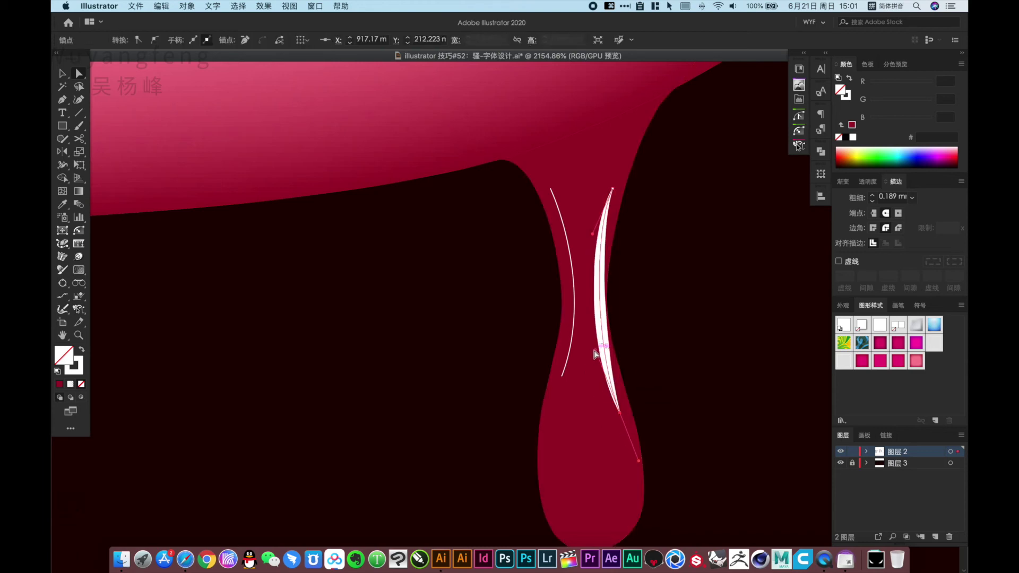
{"action": "left_click_drag", "start_coordinate": [588, 342], "coordinate": [601, 341]}
- Delete the thin left highlight and replace it with a reflected copy of the tapered right highlight
{"action": "key", "text": "v"}
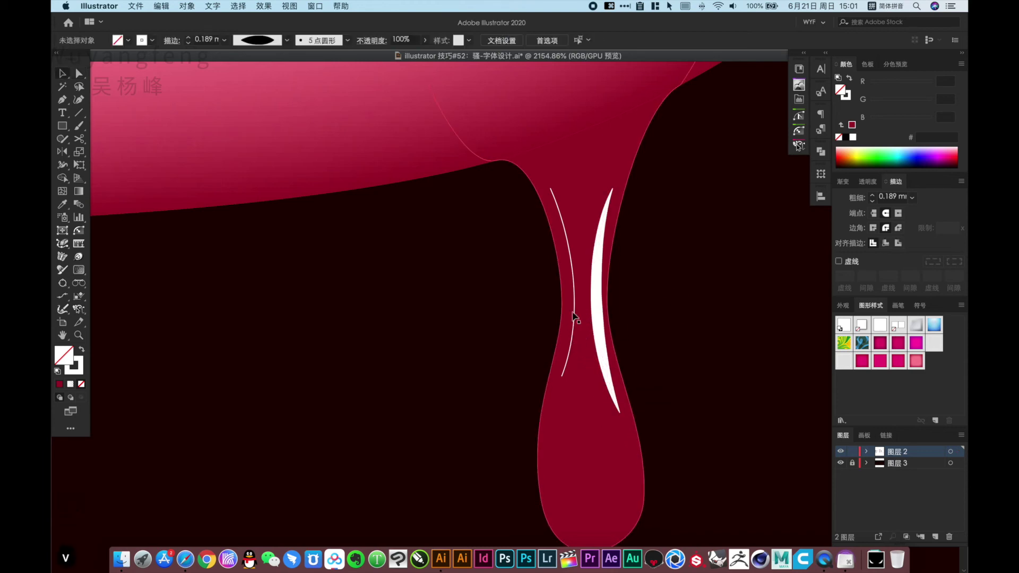
{"action": "left_click", "coordinate": [598, 317]}
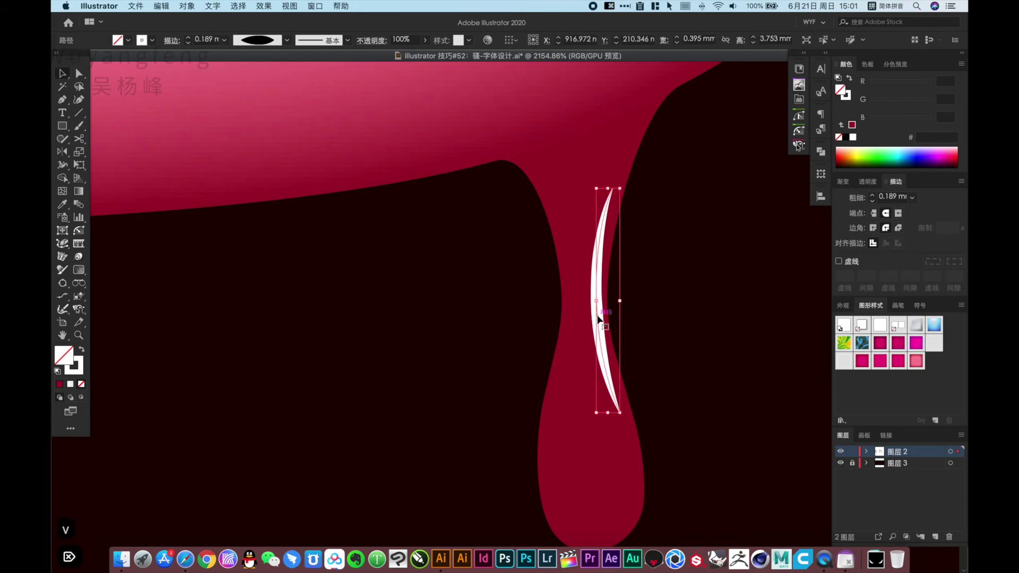
{"action": "key", "text": "o"}
{"action": "mouse_move", "coordinate": [649, 284]}
{"action": "left_mouse_down"}
{"action": "mouse_move", "coordinate": [528, 308]}
{"action": "mouse_move", "coordinate": [642, 301]}
{"action": "left_mouse_up"}
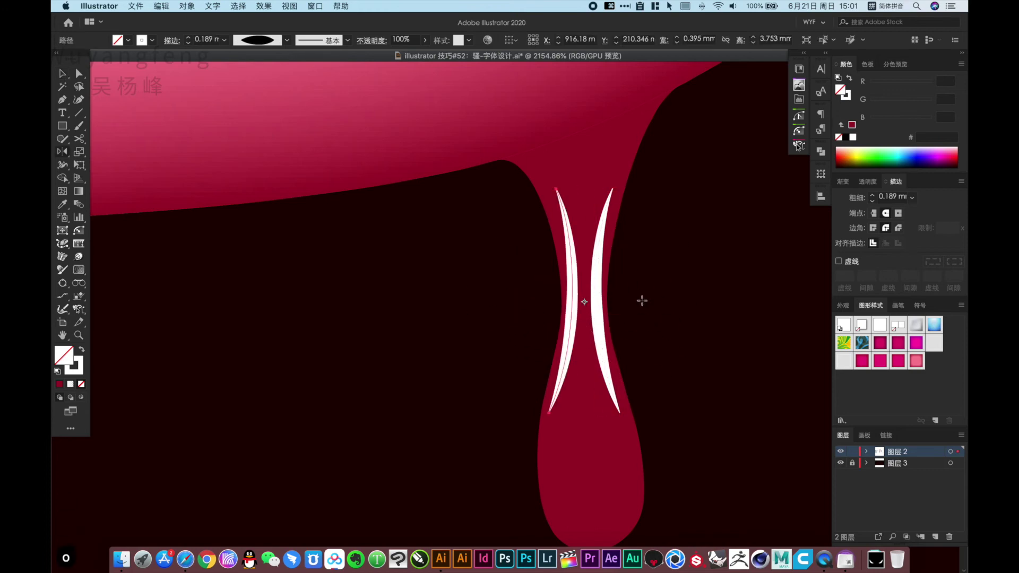
{"action": "left_click", "coordinate": [653, 329]}
- Shorten the left tapered highlight by raising its lower end and adjust its handle to refine the curve
{"action": "left_click_drag", "start_coordinate": [633, 359], "coordinate": [647, 332]}
{"action": "mouse_move", "coordinate": [562, 386]}
{"action": "left_mouse_down"}
{"action": "mouse_move", "coordinate": [571, 449]}
{"action": "mouse_move", "coordinate": [577, 354]}
{"action": "left_mouse_up"}
{"action": "left_click_drag", "start_coordinate": [610, 279], "coordinate": [601, 273]}
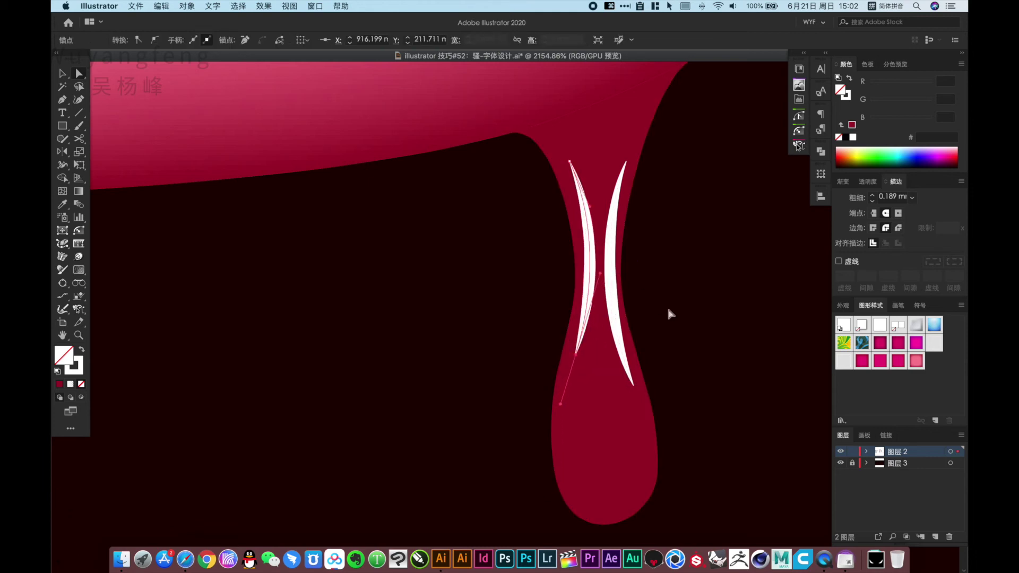
{"action": "left_click", "coordinate": [676, 314]}
{"action": "left_click_drag", "start_coordinate": [515, 279], "coordinate": [645, 511]}
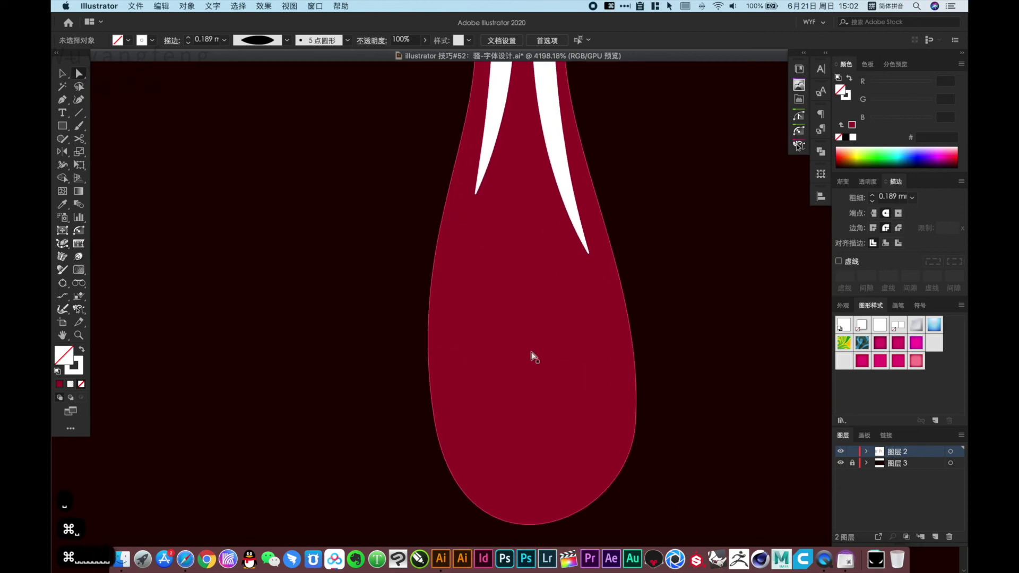
- Draw a curved white stroke with the Pen tool inside the left edge of the drip's bulb
{"action": "key", "text": "p"}
{"action": "left_click_drag", "start_coordinate": [470, 240], "coordinate": [452, 298]}
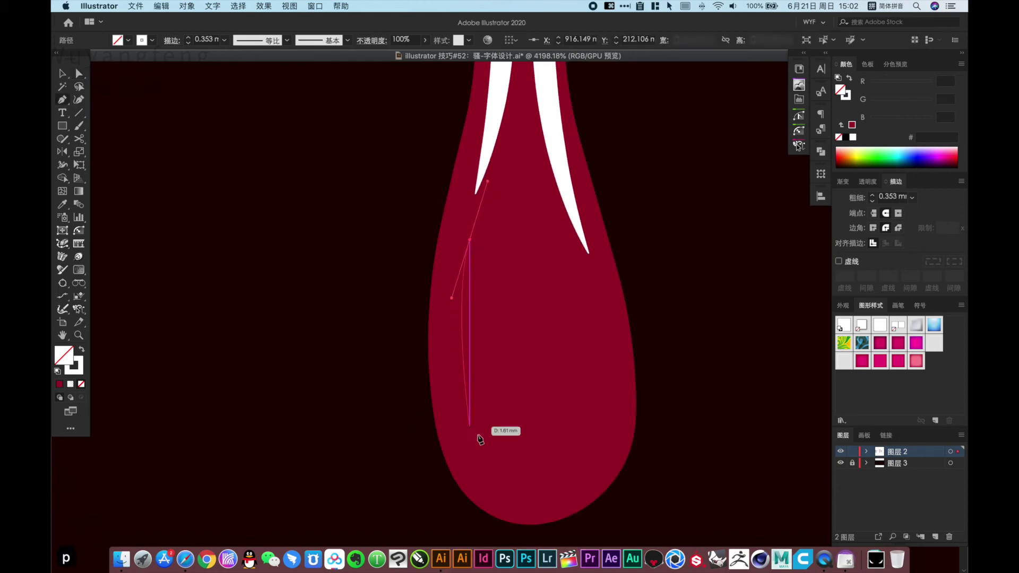
{"action": "left_click_drag", "start_coordinate": [485, 436], "coordinate": [509, 469]}
{"action": "key", "text": "a"}
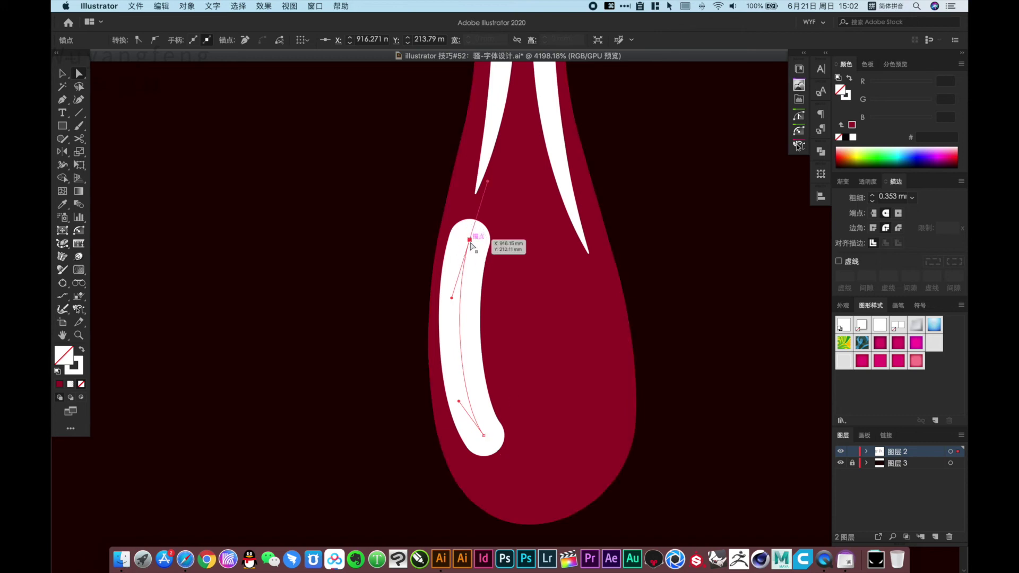
- Taper the bulb highlight's upper end and widen its lower part to about 0.43 mm with the Width tool
{"action": "key", "text": "shift+w"}
{"action": "left_click_drag", "start_coordinate": [476, 246], "coordinate": [473, 244]}
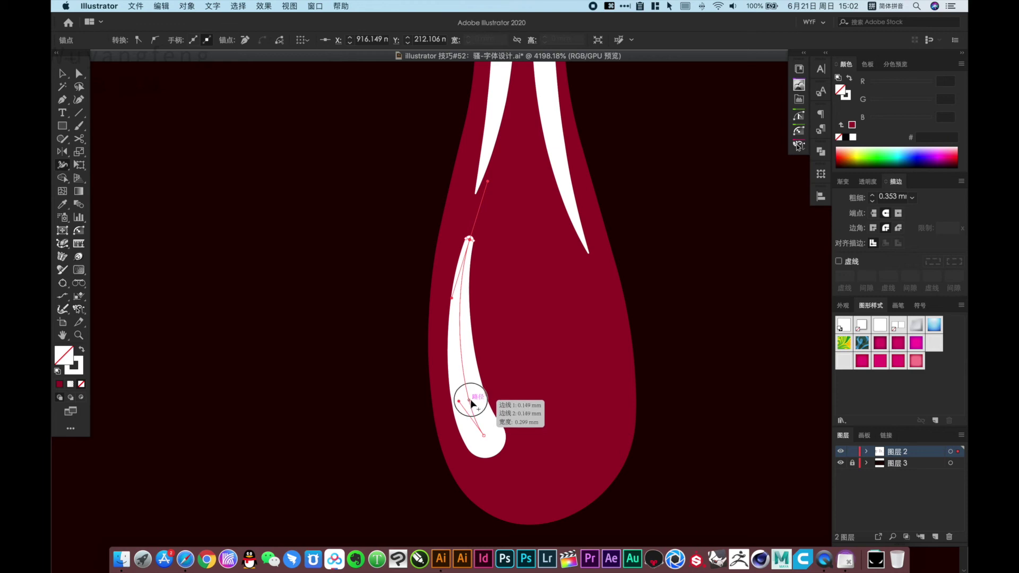
{"action": "mouse_move", "coordinate": [483, 402]}
{"action": "left_mouse_down"}
{"action": "mouse_move", "coordinate": [499, 432]}
{"action": "mouse_move", "coordinate": [494, 396]}
{"action": "mouse_move", "coordinate": [503, 427]}
{"action": "left_mouse_up"}
{"action": "key", "text": "a"}
{"action": "left_click", "coordinate": [718, 339]}
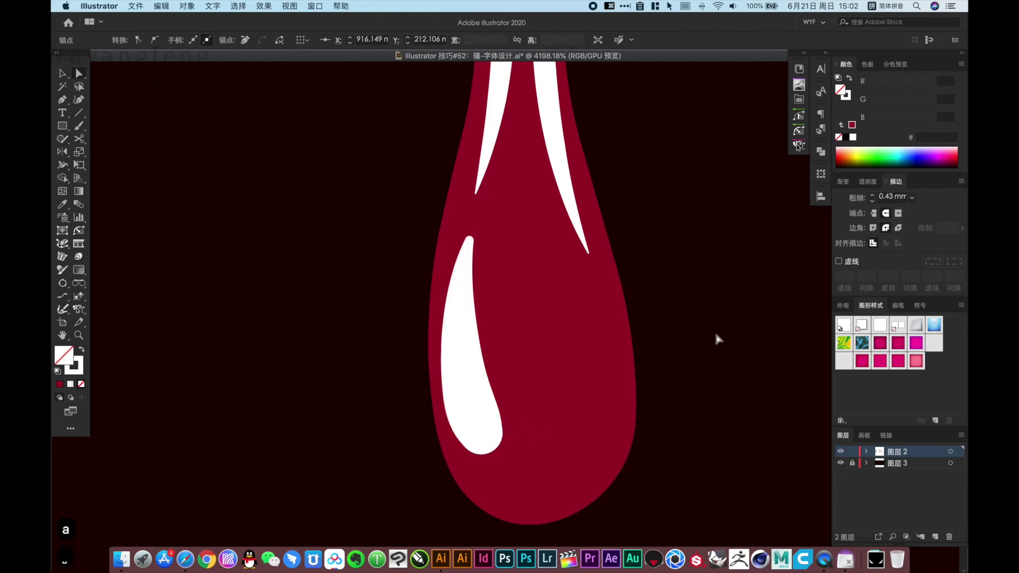
- Move the bulb highlight slightly to the right, away from the drip's left edge
{"action": "left_click", "coordinate": [484, 309], "text": "alt+super"}
{"action": "left_click", "coordinate": [494, 341], "text": "alt+super"}
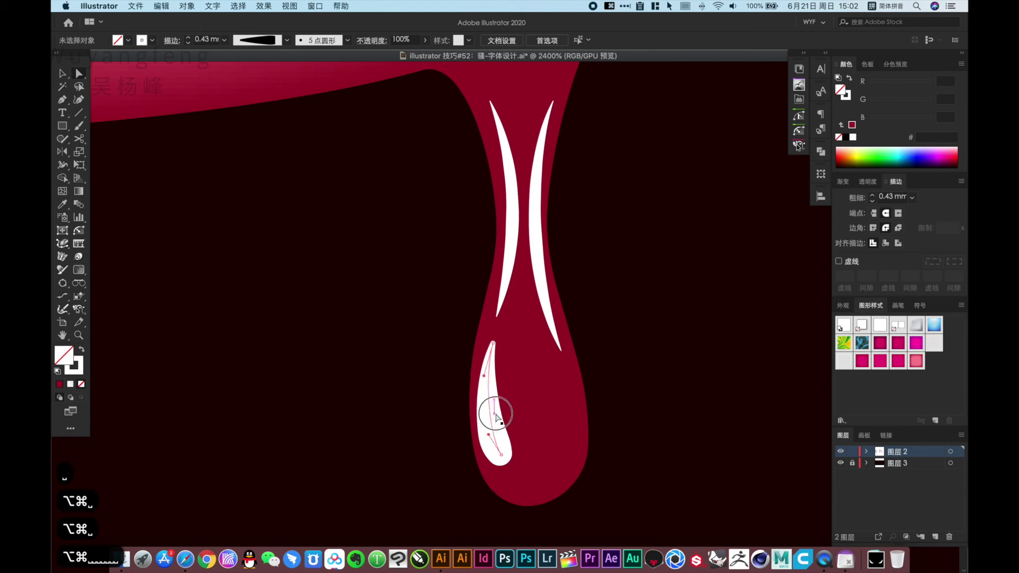
{"action": "key", "text": "v"}
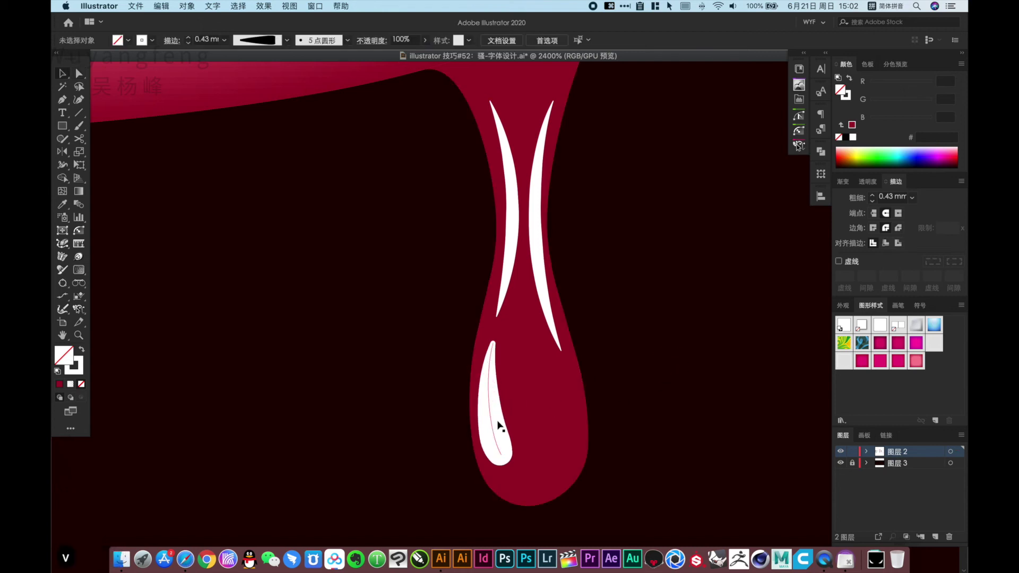
{"action": "left_click_drag", "start_coordinate": [490, 421], "coordinate": [497, 421]}
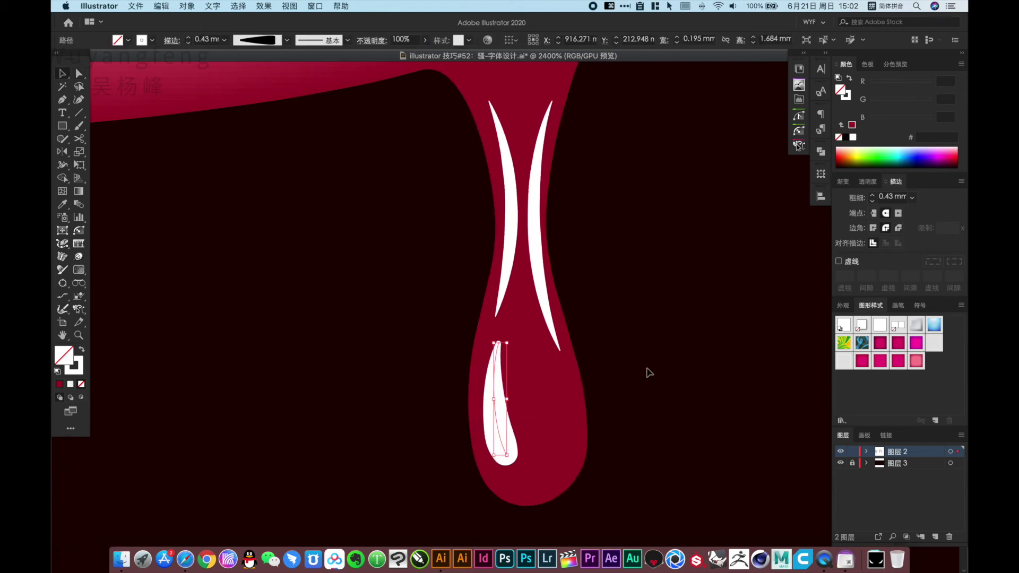
{"action": "left_click", "coordinate": [647, 370]}
- Select the two neck highlights and the bulb highlight and outline their strokes into filled shapes
{"action": "left_click", "coordinate": [585, 332], "text": "alt+super"}
{"action": "left_click_drag", "start_coordinate": [520, 332], "coordinate": [572, 374]}
{"action": "left_click_drag", "start_coordinate": [576, 302], "coordinate": [416, 445]}
{"action": "left_click_drag", "start_coordinate": [577, 425], "coordinate": [543, 445]}
{"action": "left_click", "coordinate": [198, 9]}
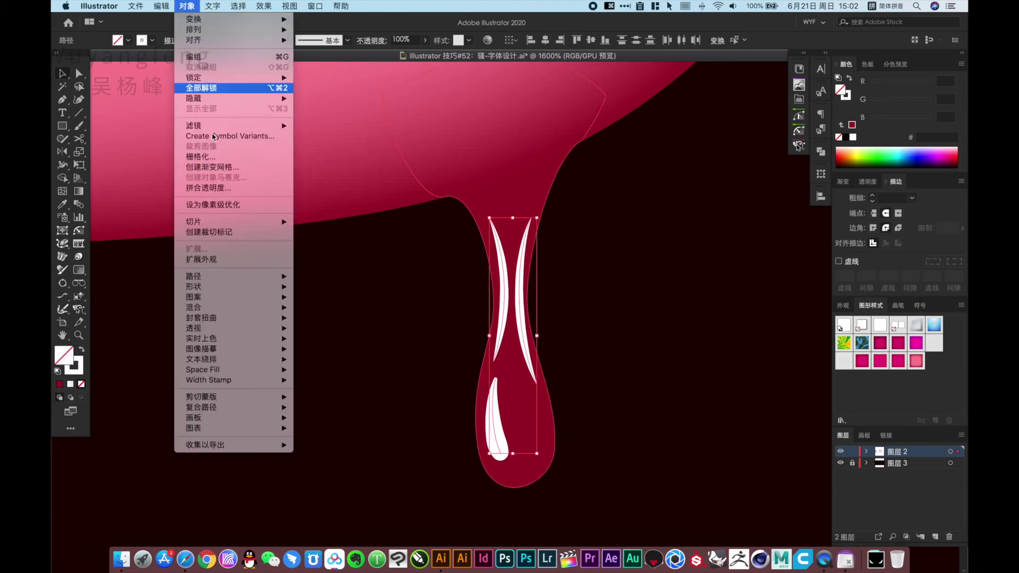
{"action": "mouse_move", "coordinate": [246, 277]}
{"action": "left_click", "coordinate": [351, 329]}
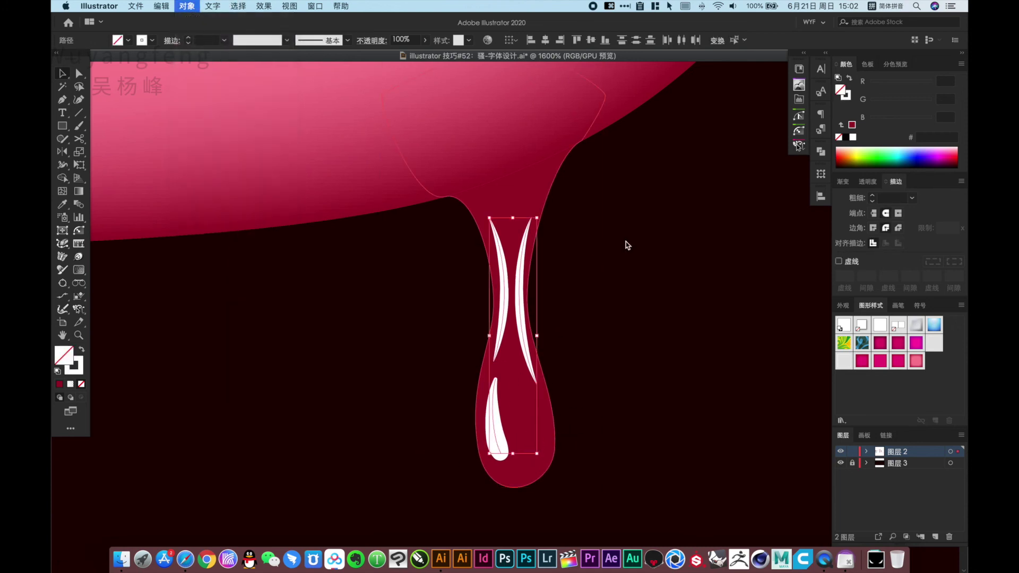
- Apply the fading white gradient sampled from the letter's large highlight to the three drip highlights with the Eyedropper
{"action": "key", "text": "super+minus"}
{"action": "key", "text": "i"}
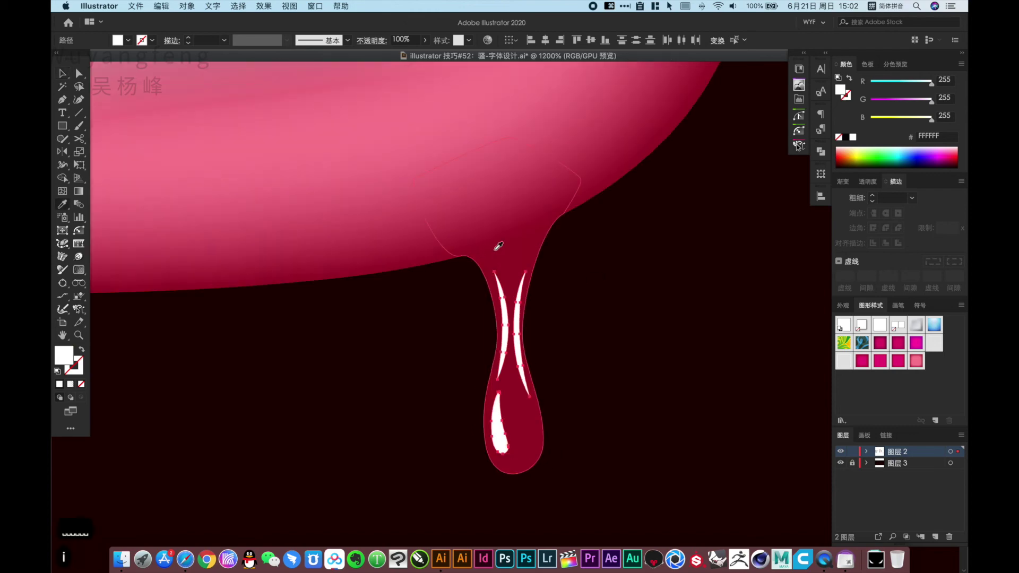
{"action": "left_click", "coordinate": [387, 207], "text": "alt+super"}
{"action": "left_click", "coordinate": [445, 217]}
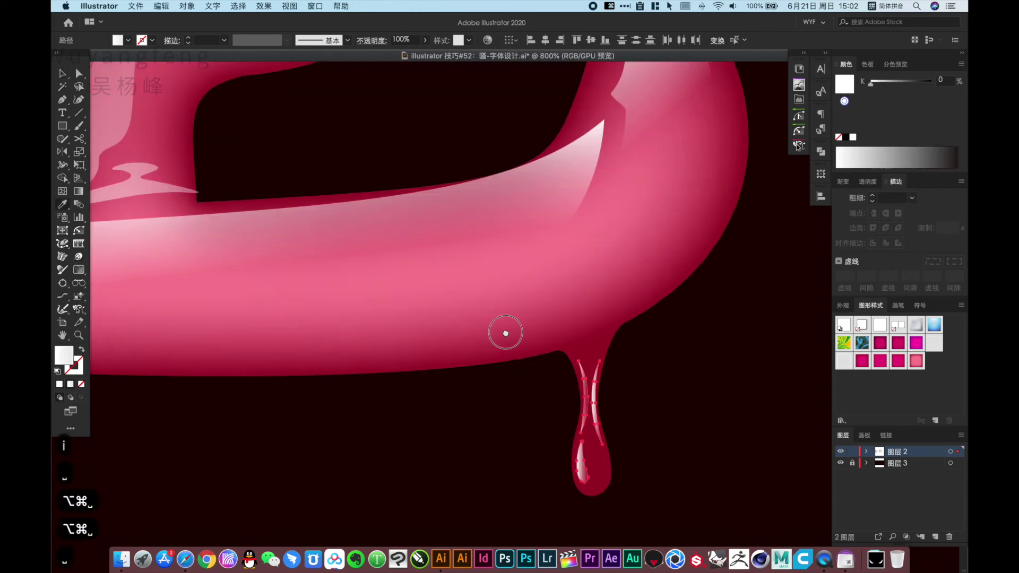
{"action": "left_click_drag", "start_coordinate": [505, 334], "coordinate": [592, 402]}
{"action": "key", "text": "a"}
- Redirect the gradient on both neck highlights so they are bright at the lower ends and fade upward
{"action": "key", "text": "v"}
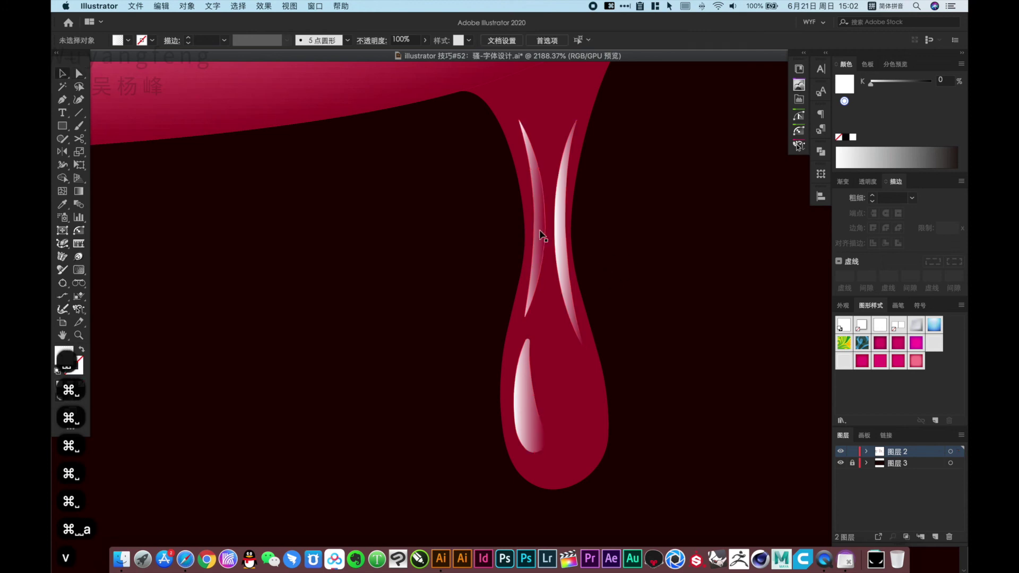
{"action": "left_click", "coordinate": [565, 245]}
{"action": "key", "text": "g"}
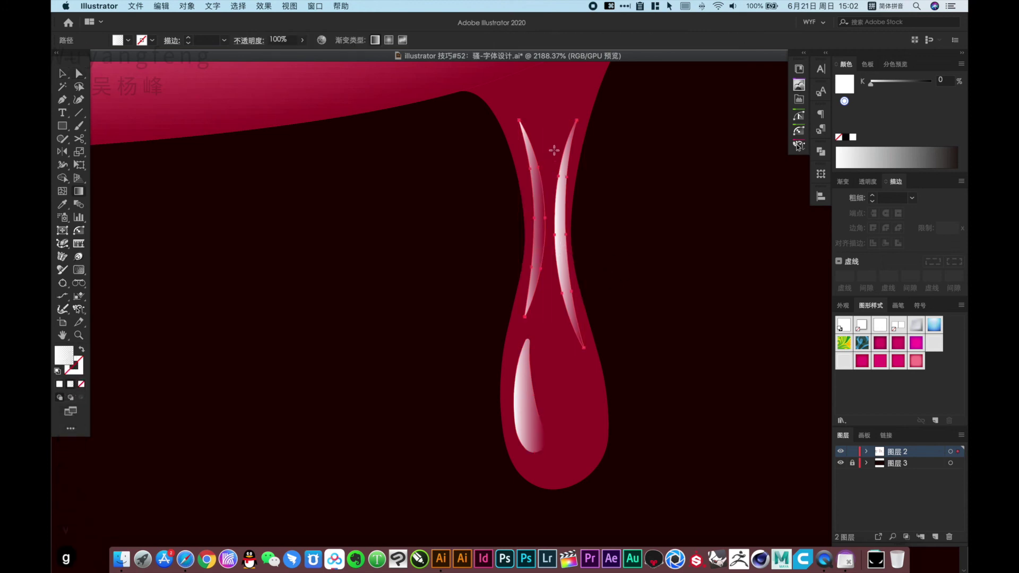
{"action": "left_click_drag", "start_coordinate": [577, 334], "coordinate": [564, 49]}
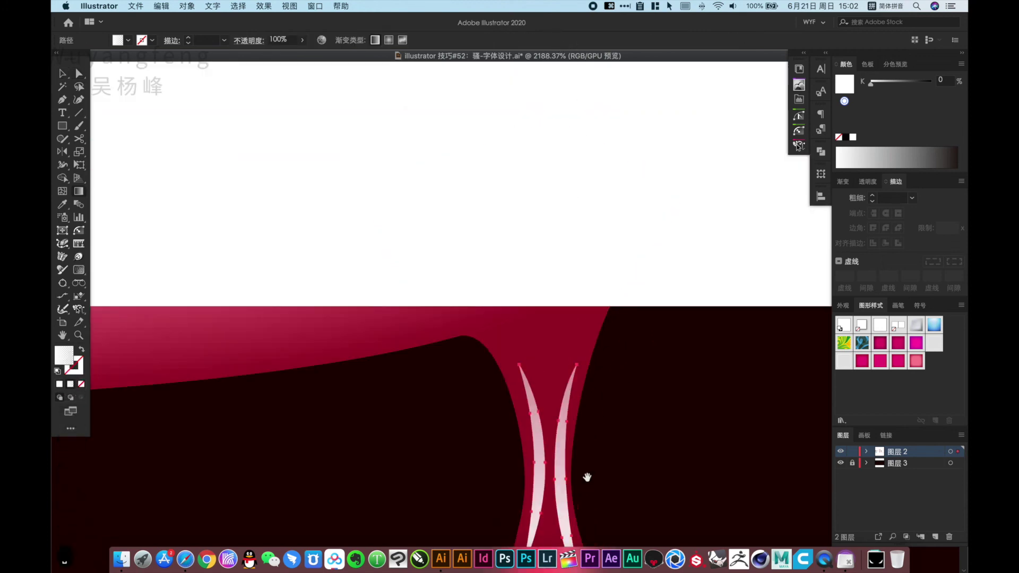
{"action": "left_click_drag", "start_coordinate": [587, 477], "coordinate": [556, 279]}
{"action": "left_click_drag", "start_coordinate": [524, 198], "coordinate": [524, 197]}
{"action": "key", "text": "v"}
{"action": "left_click", "coordinate": [630, 301]}
- Set the bulb highlight's gradient to run horizontally, from white on its left side to transparent on its right
{"action": "left_click_drag", "start_coordinate": [602, 325], "coordinate": [590, 252]}
{"action": "left_click", "coordinate": [483, 390]}
{"action": "key", "text": "g"}
{"action": "left_click_drag", "start_coordinate": [467, 386], "coordinate": [503, 387]}
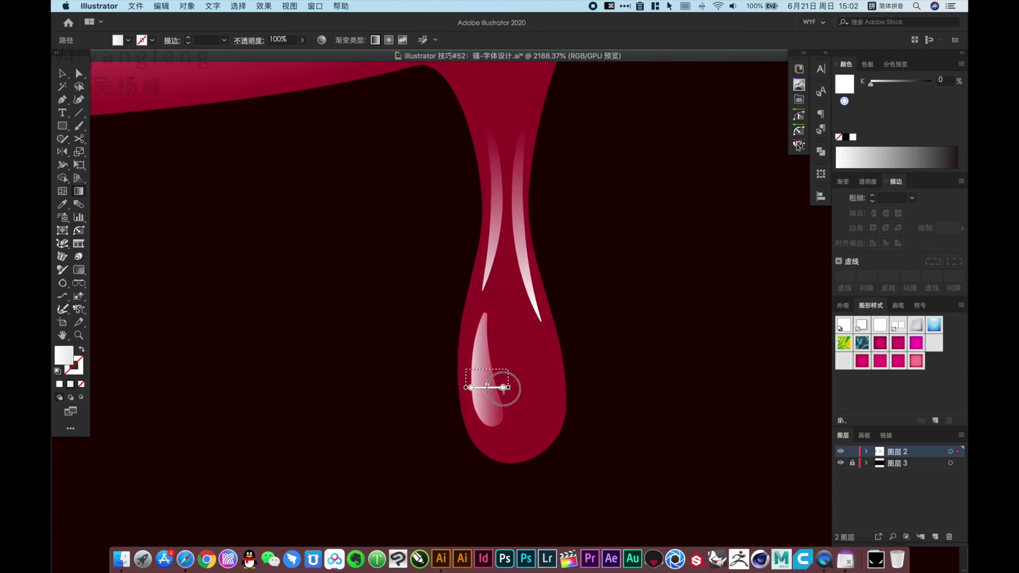
{"action": "key", "text": "v"}
{"action": "left_click", "coordinate": [649, 365]}
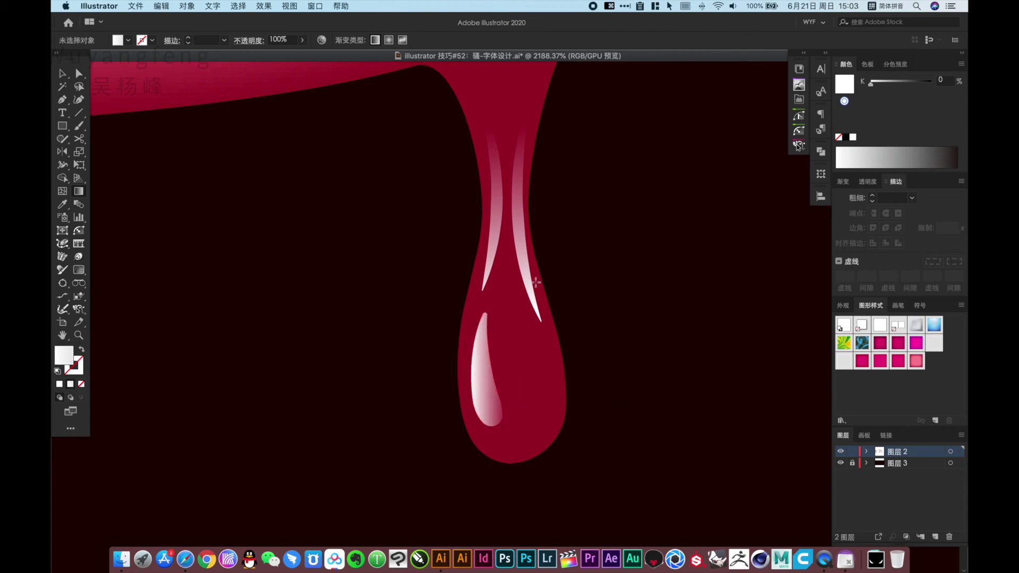
- Set the opacity of the right neck highlight to 30%
{"action": "key", "text": "a"}
{"action": "left_click", "coordinate": [533, 274]}
{"action": "left_click", "coordinate": [871, 181]}
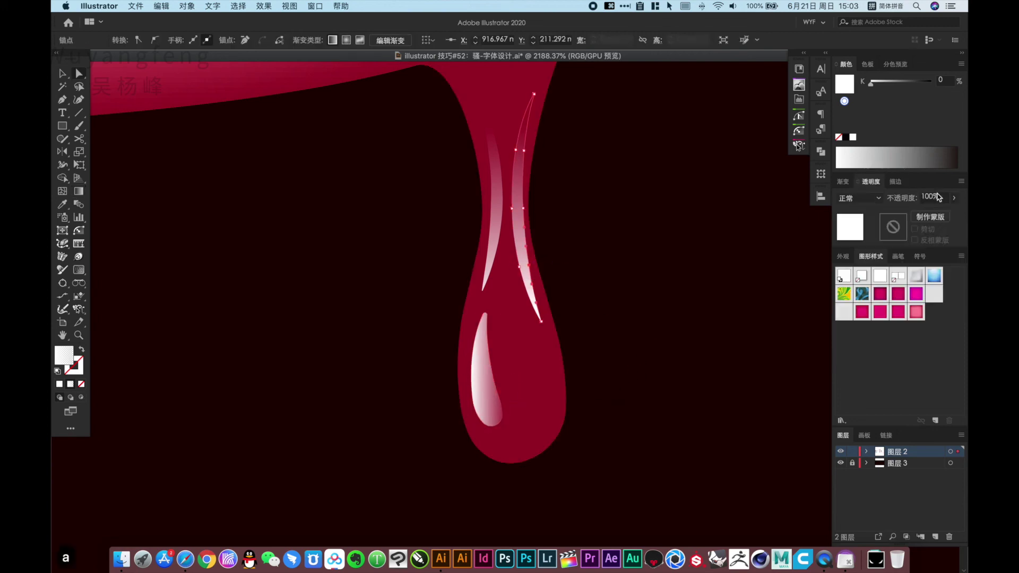
{"action": "left_click", "coordinate": [936, 197]}
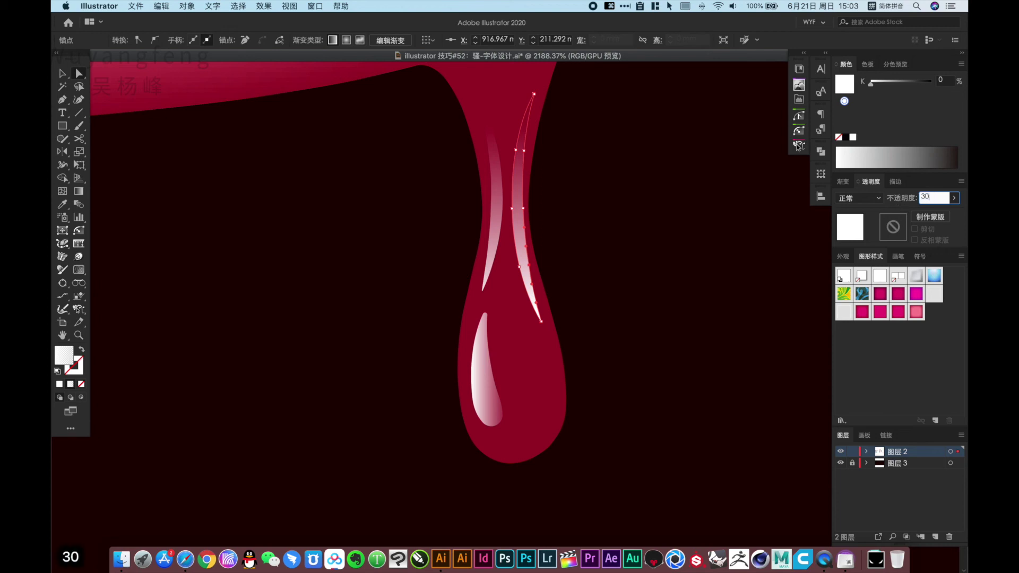
{"action": "type", "text": "30"}
{"action": "key", "text": "Return"}
{"action": "left_click", "coordinate": [600, 268]}
- Draw a curved path about 4.15 mm wide and 6.4 mm high across the gap above the letter's bottom stroke
{"action": "left_click", "coordinate": [421, 291], "text": "alt+super"}
{"action": "left_click", "coordinate": [425, 294], "text": "alt+super"}
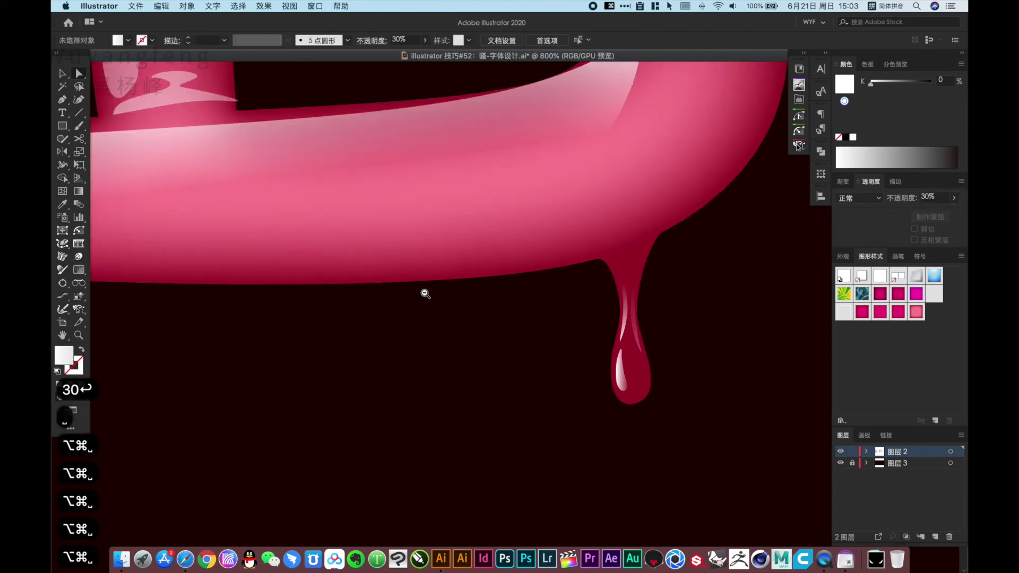
{"action": "left_click", "coordinate": [426, 294], "text": "alt+super"}
{"action": "left_click", "coordinate": [597, 330], "text": "alt+super"}
{"action": "left_click", "coordinate": [576, 318], "text": "alt+super"}
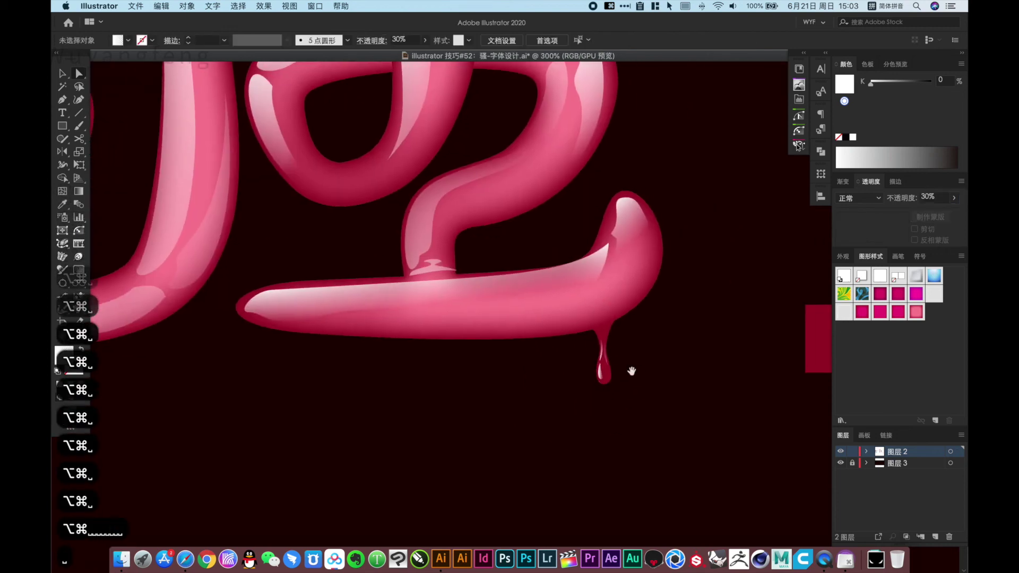
{"action": "left_click_drag", "start_coordinate": [632, 371], "coordinate": [603, 512]}
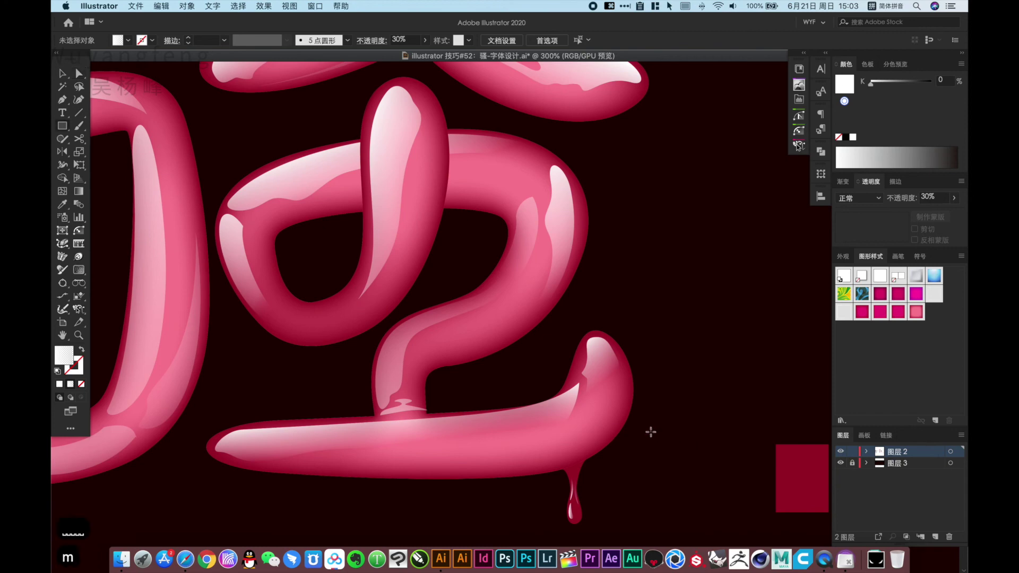
{"action": "left_click_drag", "start_coordinate": [398, 312], "coordinate": [560, 439]}
{"action": "left_click_drag", "start_coordinate": [534, 392], "coordinate": [525, 411]}
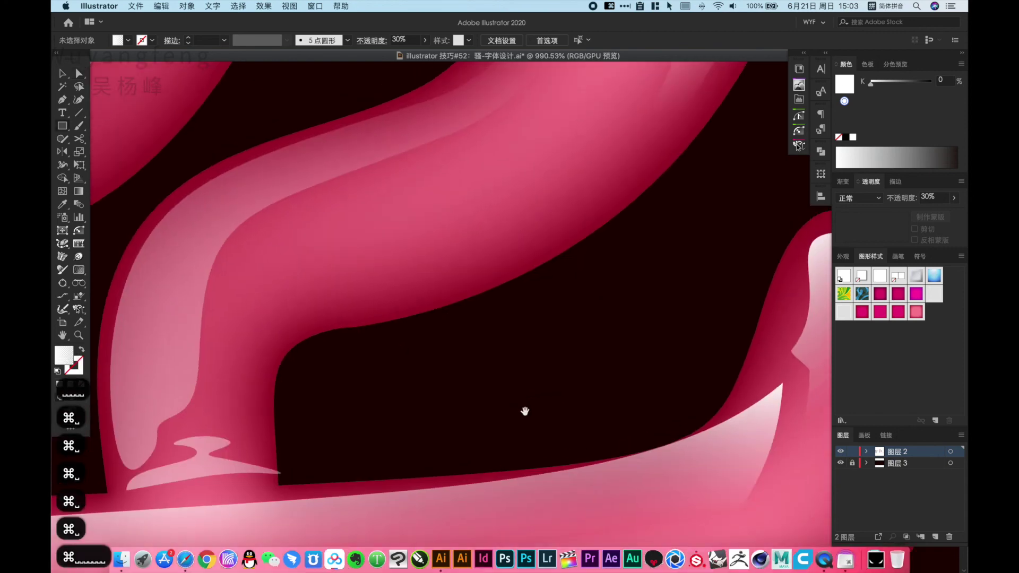
{"action": "left_click_drag", "start_coordinate": [496, 288], "coordinate": [526, 273]}
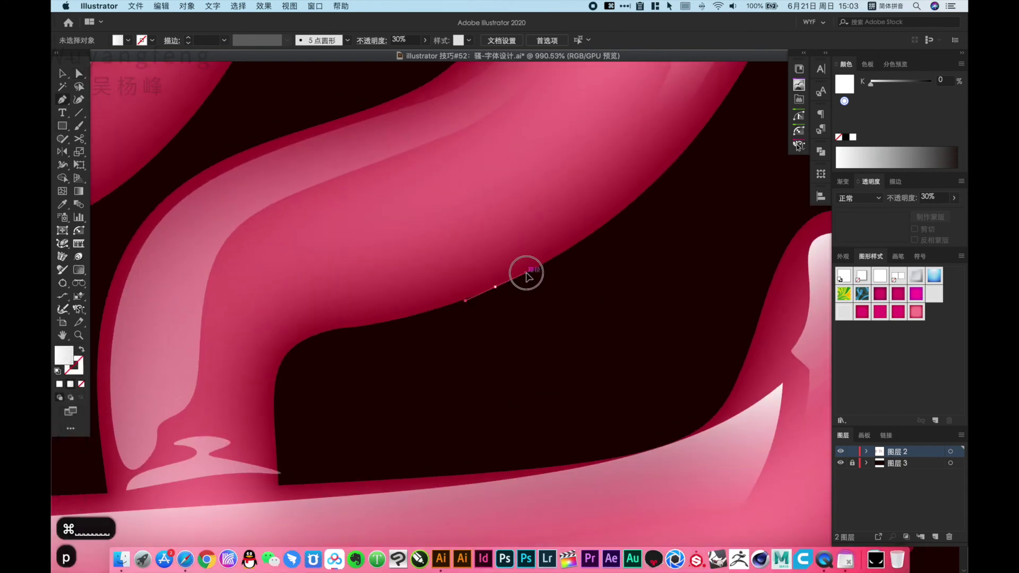
{"action": "key", "text": "p"}
{"action": "left_click_drag", "start_coordinate": [593, 461], "coordinate": [531, 477]}
{"action": "left_click", "coordinate": [684, 375], "text": "super"}
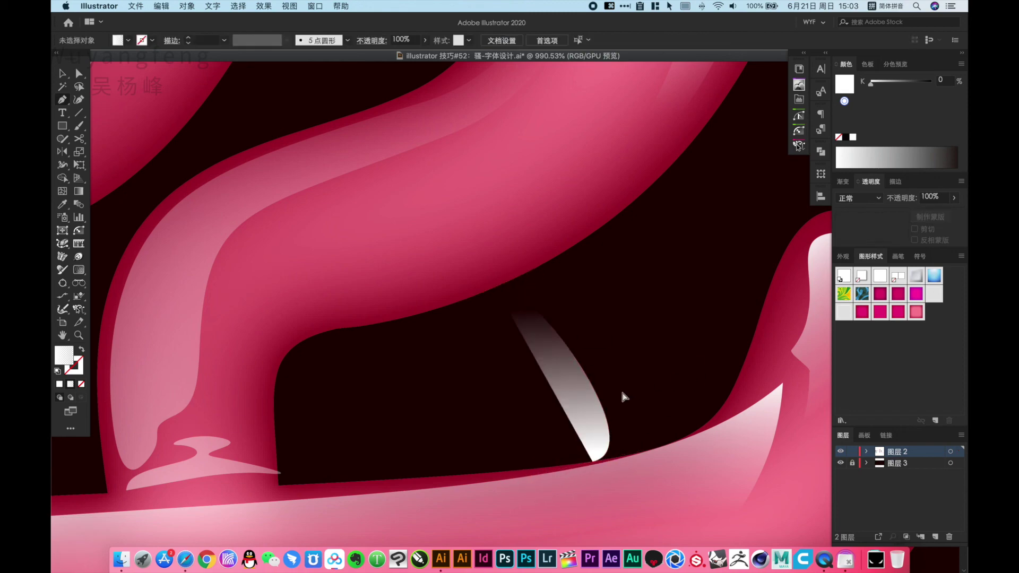
- Give the curve in the gap a black fill and a solid white stroke
{"action": "key", "text": "a"}
{"action": "left_click", "coordinate": [572, 412]}
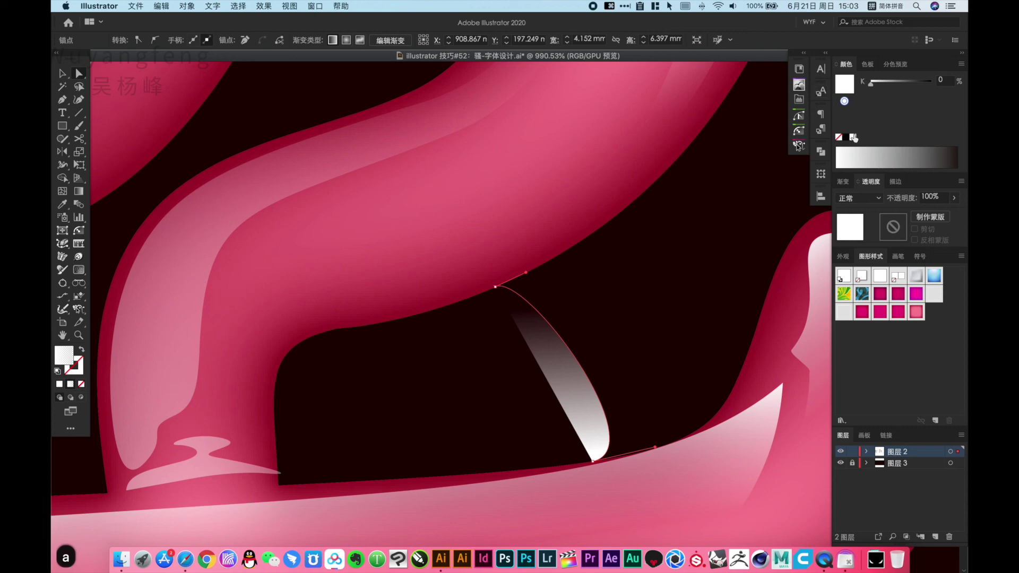
{"action": "left_click", "coordinate": [847, 138]}
{"action": "key", "text": "shift+x"}
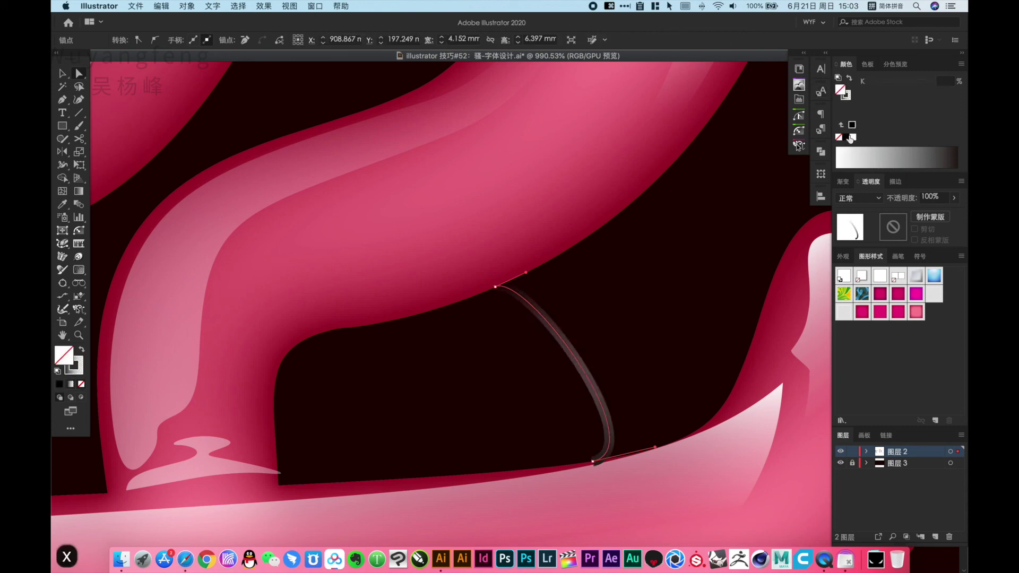
{"action": "key", "text": "comma"}
{"action": "left_click", "coordinate": [850, 97]}
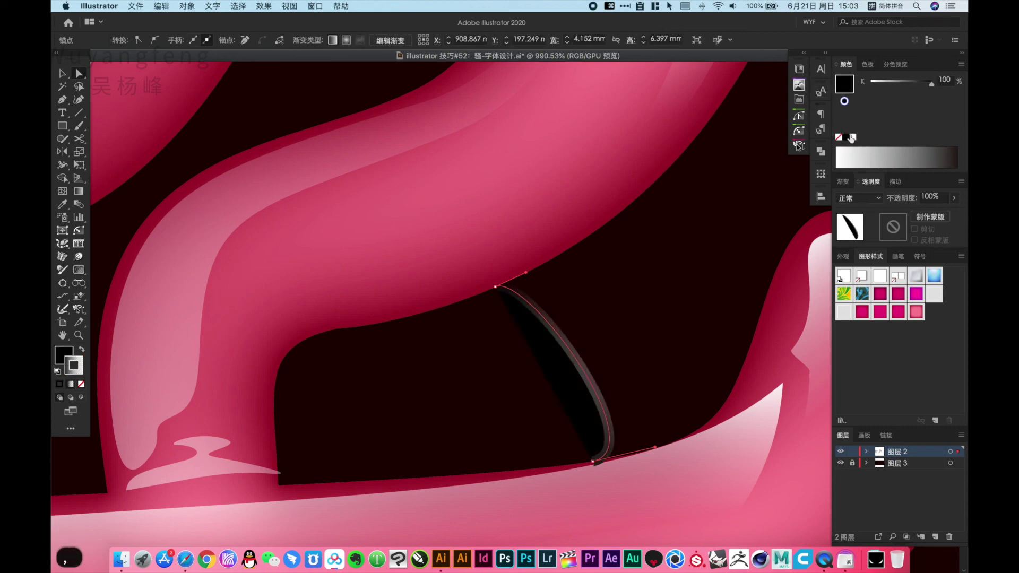
{"action": "left_click", "coordinate": [854, 137]}
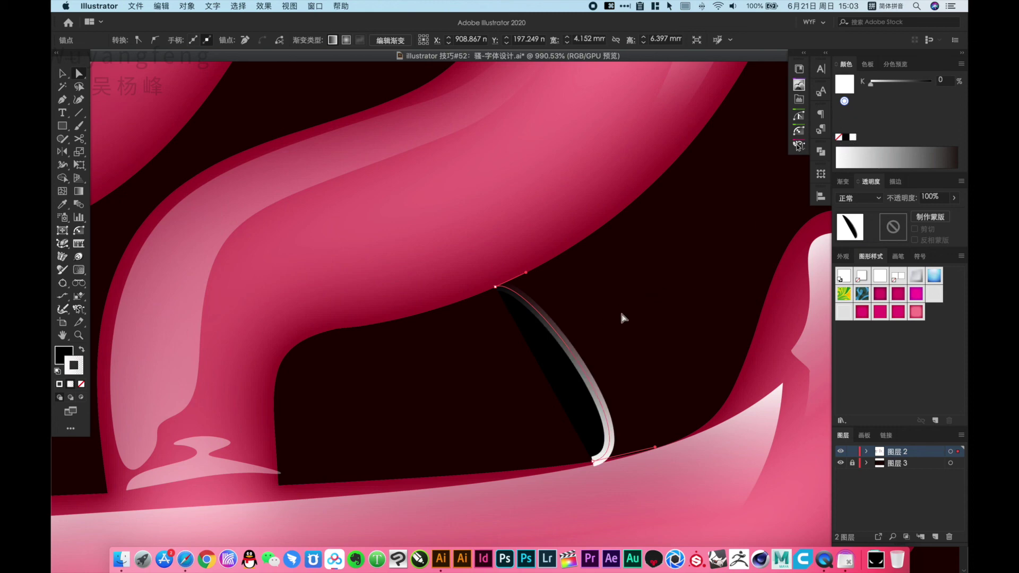
{"action": "key", "text": "comma"}
{"action": "key", "text": "comma"}
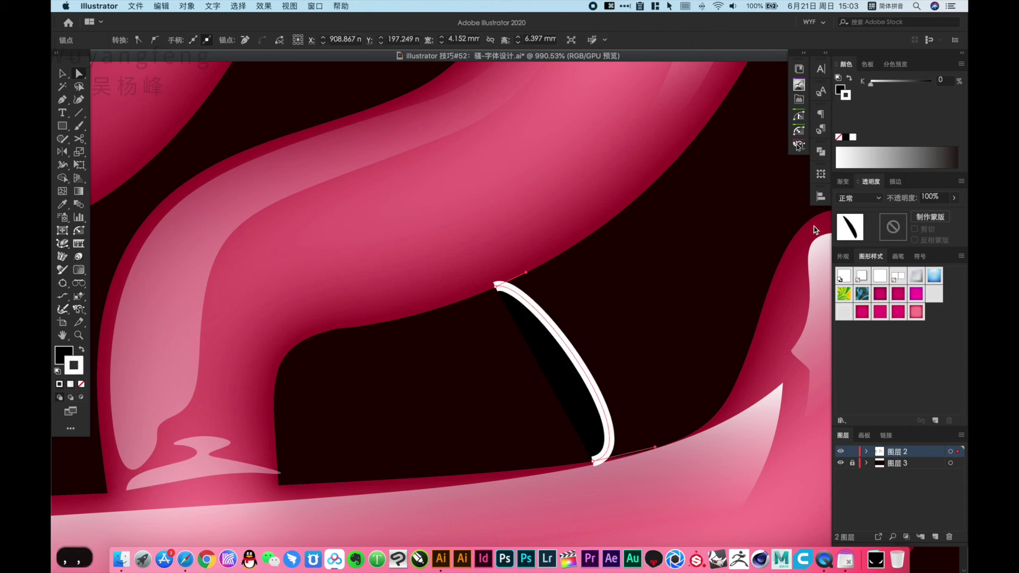
- Set the curve's stroke weight to 0.01 mm and deselect it
{"action": "left_click", "coordinate": [895, 182]}
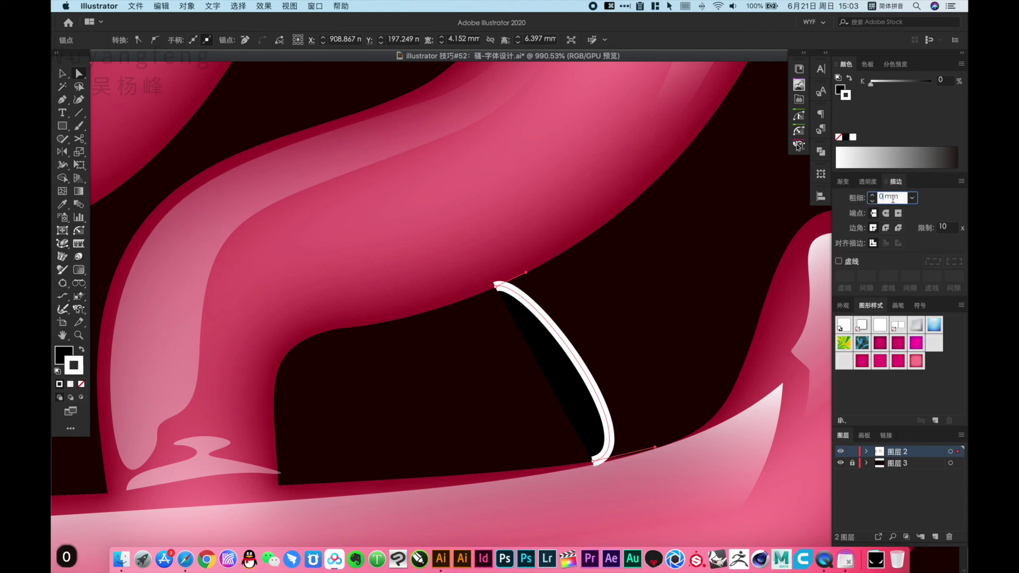
{"action": "key", "text": "Return"}
{"action": "scroll", "coordinate": [628, 246], "scroll_direction": "right", "scroll_amount": 2}
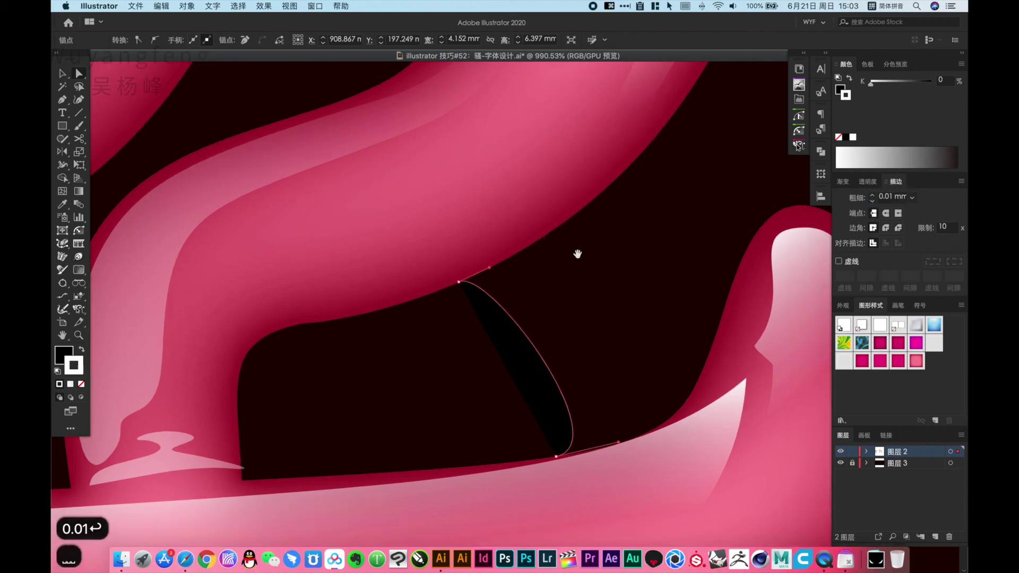
{"action": "left_click", "coordinate": [566, 286]}
- Draw a second, facing curve to the right, from the upper stroke's lower edge down to the bottom stroke
{"action": "key", "text": "p"}
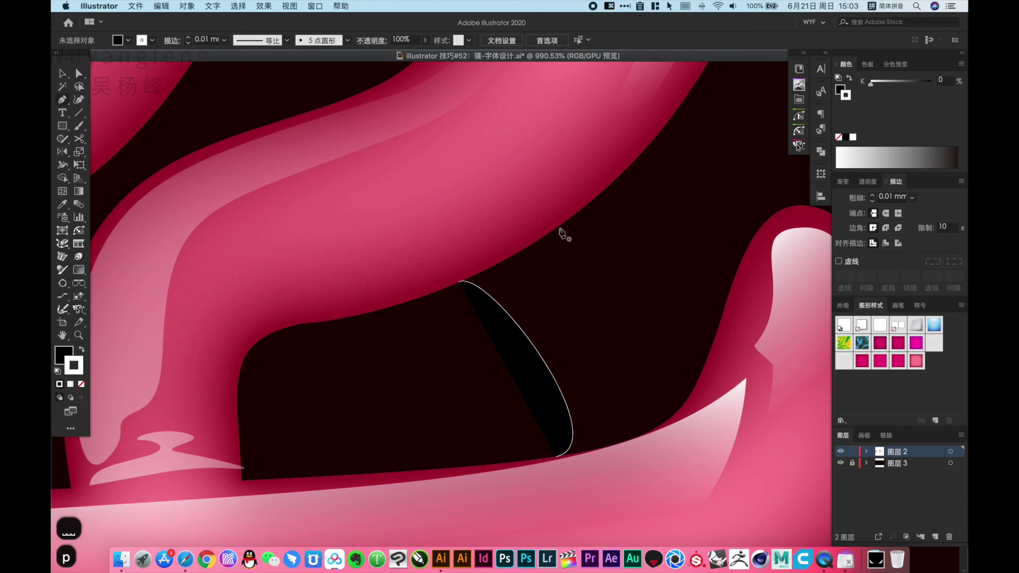
{"action": "left_click_drag", "start_coordinate": [559, 227], "coordinate": [529, 255]}
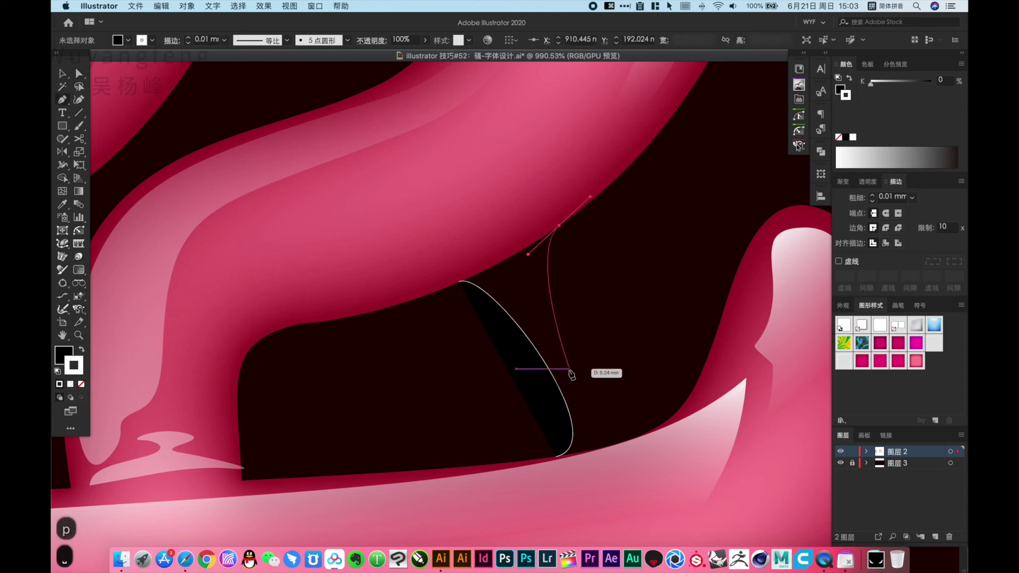
{"action": "left_click_drag", "start_coordinate": [570, 381], "coordinate": [583, 415]}
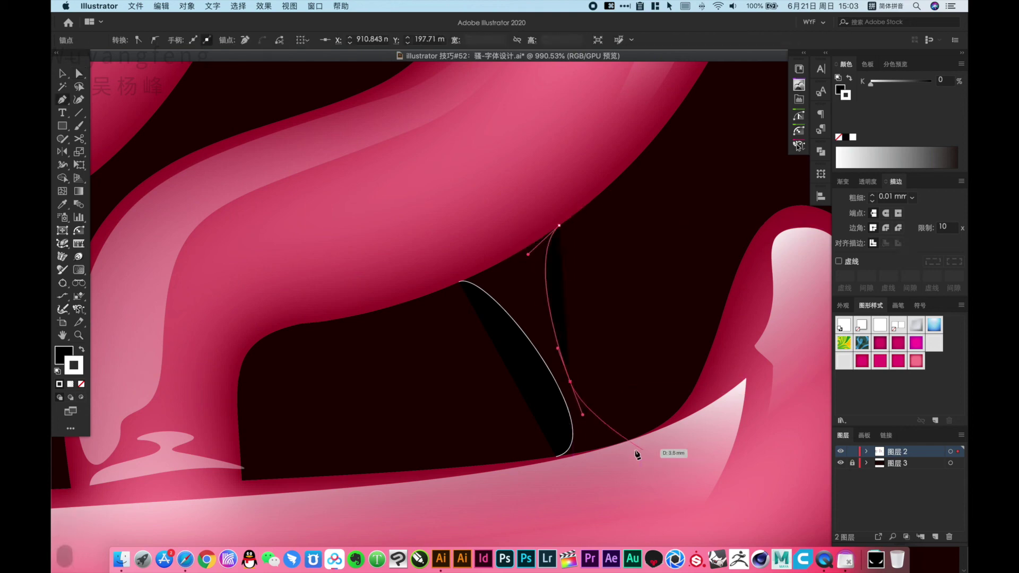
{"action": "left_click_drag", "start_coordinate": [648, 435], "coordinate": [691, 421]}
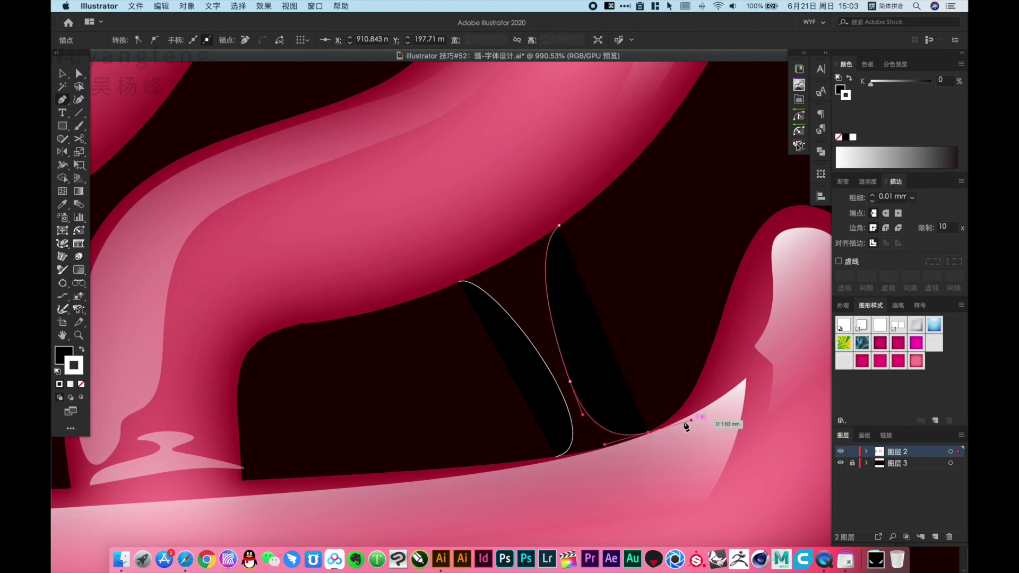
- Join the two facing curves into one closed strand shape, extending its ends into the upper and bottom strokes with straight corners
{"action": "left_click", "coordinate": [652, 470]}
{"action": "left_click", "coordinate": [546, 499]}
{"action": "left_click_drag", "start_coordinate": [557, 457], "coordinate": [618, 442]}
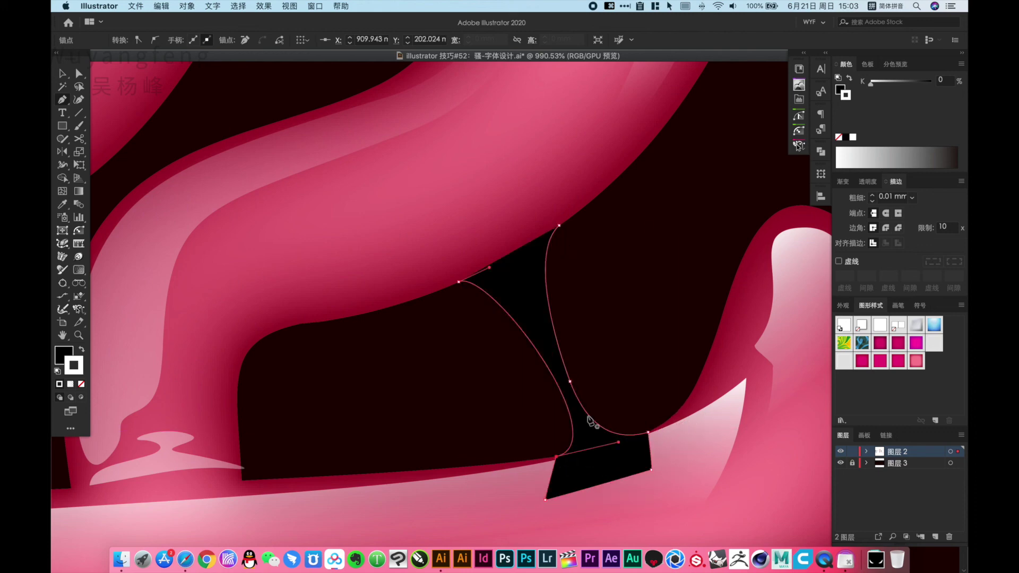
{"action": "left_click", "coordinate": [433, 226]}
{"action": "left_click", "coordinate": [532, 203]}
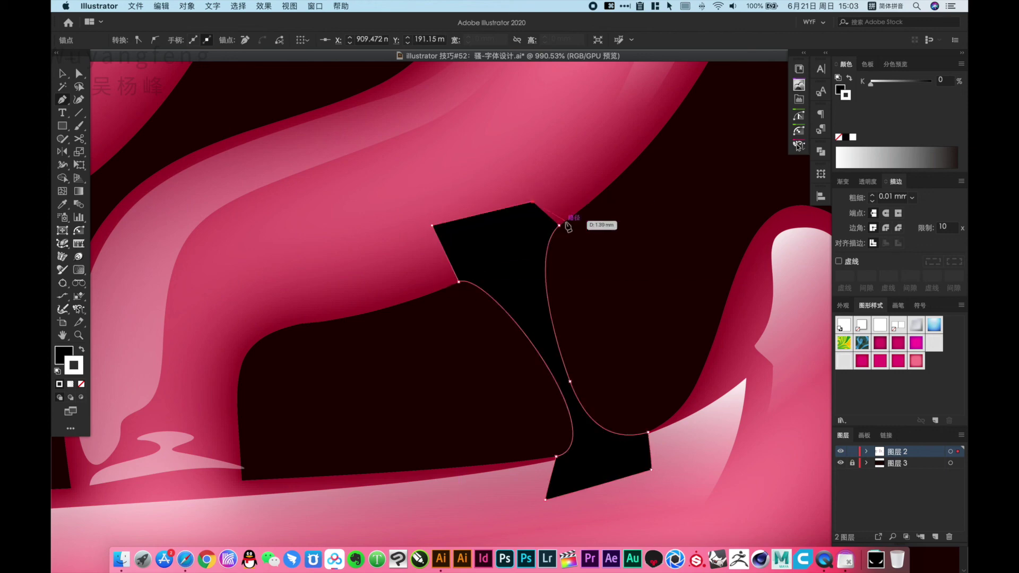
{"action": "key", "text": "space"}
{"action": "left_click_drag", "start_coordinate": [559, 272], "coordinate": [501, 267]}
- Remove the closed strand shape's fill and deselect it
{"action": "key", "text": "a"}
{"action": "left_click", "coordinate": [533, 268]}
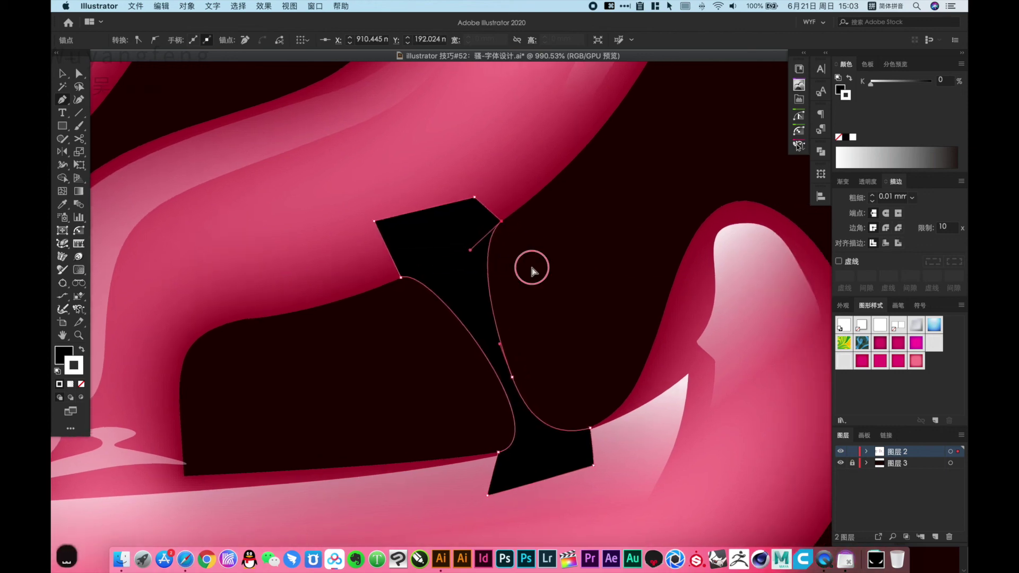
{"action": "left_click", "coordinate": [839, 138]}
{"action": "left_click", "coordinate": [567, 262]}
- Fill the strand shape with the existing drip's dark red without a stroke, and send it behind the lettering
{"action": "key", "text": "v"}
{"action": "left_click", "coordinate": [494, 319]}
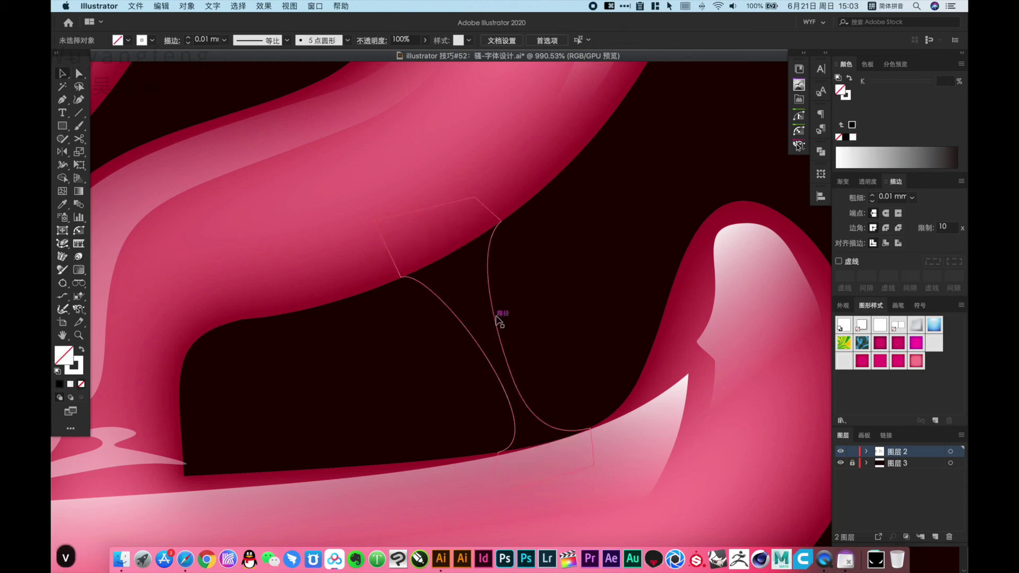
{"action": "key", "text": "space"}
{"action": "left_click", "coordinate": [525, 360], "text": "alt+super"}
{"action": "left_click", "coordinate": [526, 366], "text": "alt+super"}
{"action": "left_click_drag", "start_coordinate": [551, 339], "coordinate": [543, 280]}
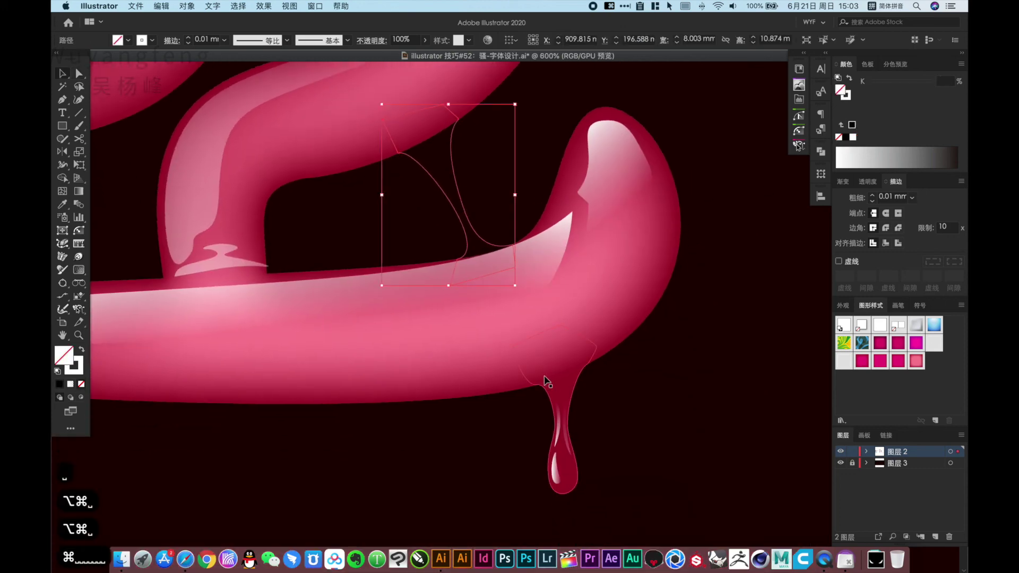
{"action": "key", "text": "i"}
{"action": "left_click", "coordinate": [561, 388]}
{"action": "key", "text": "v"}
{"action": "left_click", "coordinate": [613, 377]}
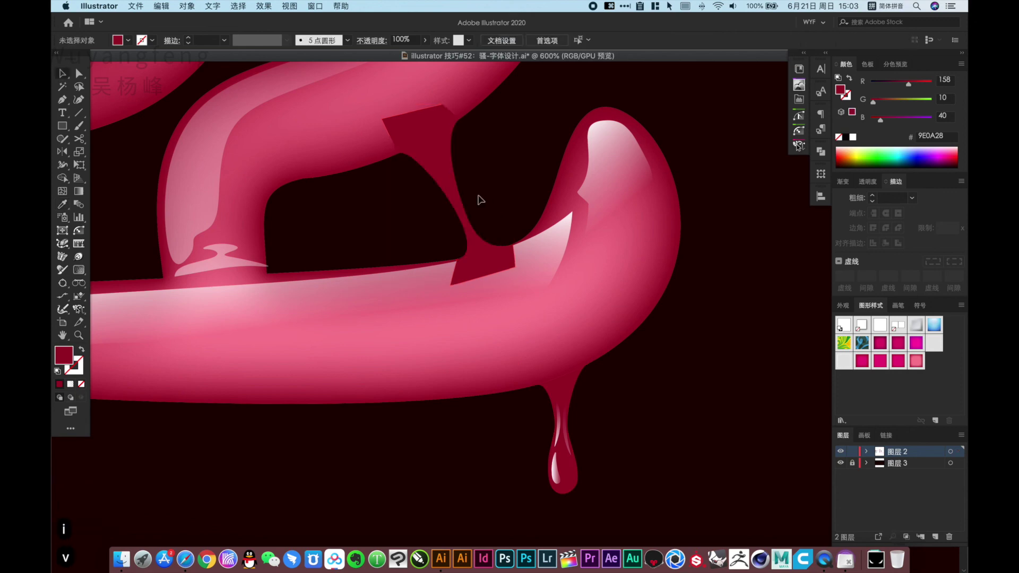
{"action": "key", "text": "shift+super+bracketleft"}
{"action": "left_click", "coordinate": [482, 185]}
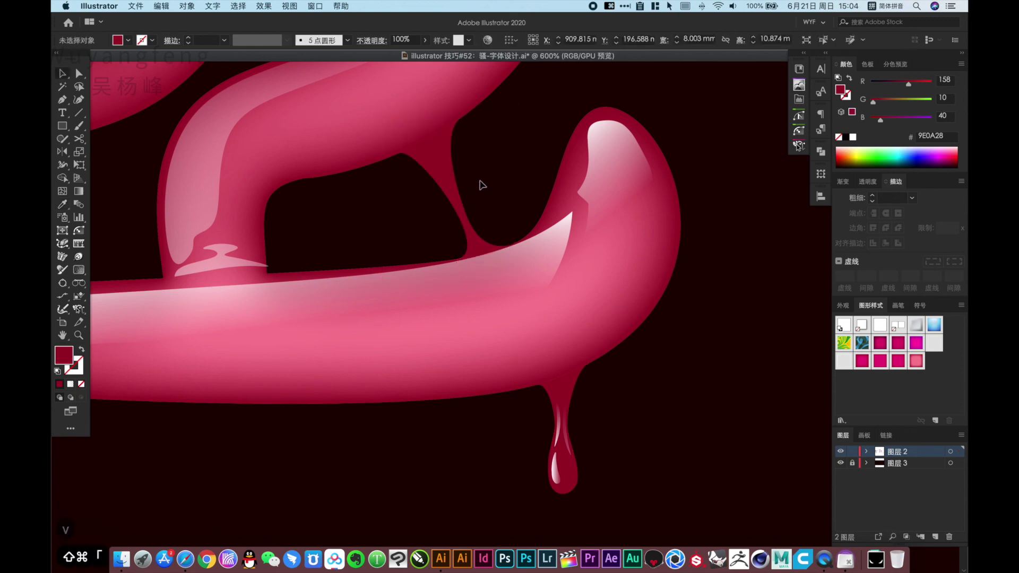
- Draw a curved open path about 3 mm wide and 5 mm high inside the strand, following its left edge
{"action": "left_click_drag", "start_coordinate": [481, 183], "coordinate": [510, 269]}
{"action": "mouse_move", "coordinate": [367, 193]}
{"action": "left_mouse_down"}
{"action": "mouse_move", "coordinate": [570, 389]}
{"action": "mouse_move", "coordinate": [522, 376]}
{"action": "left_mouse_up"}
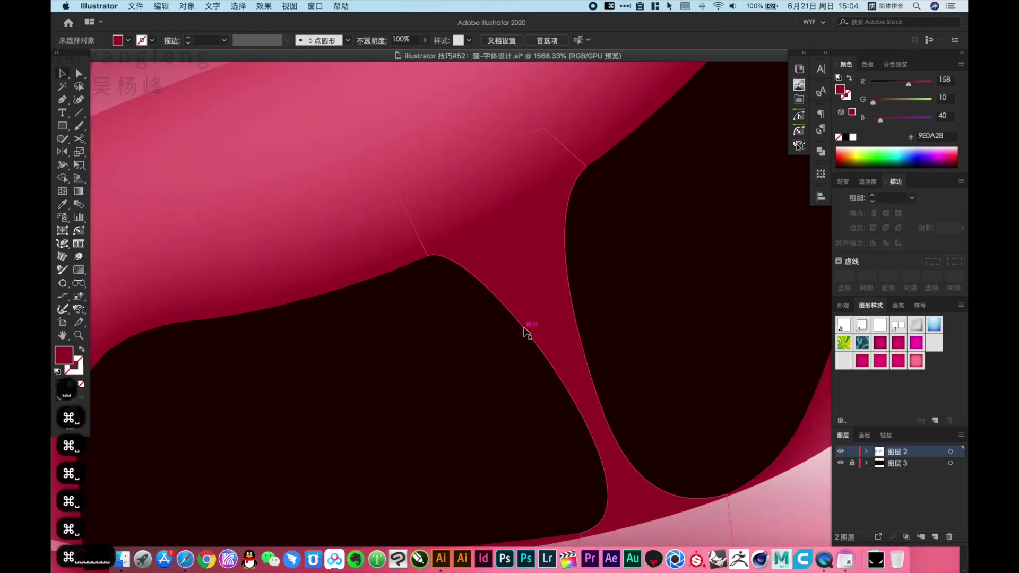
{"action": "key", "text": "p"}
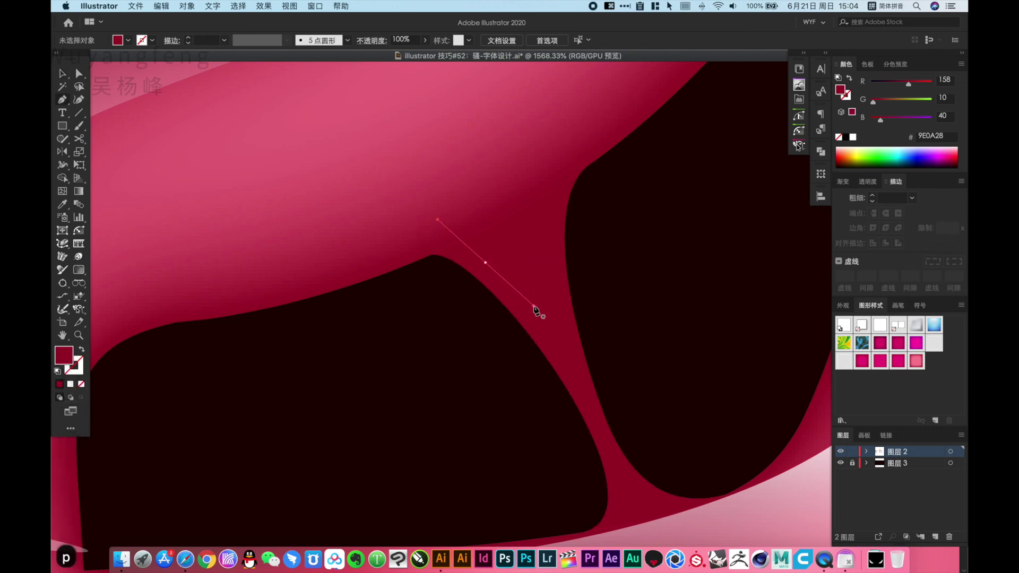
{"action": "left_click_drag", "start_coordinate": [536, 311], "coordinate": [534, 308]}
{"action": "left_click_drag", "start_coordinate": [582, 379], "coordinate": [567, 296]}
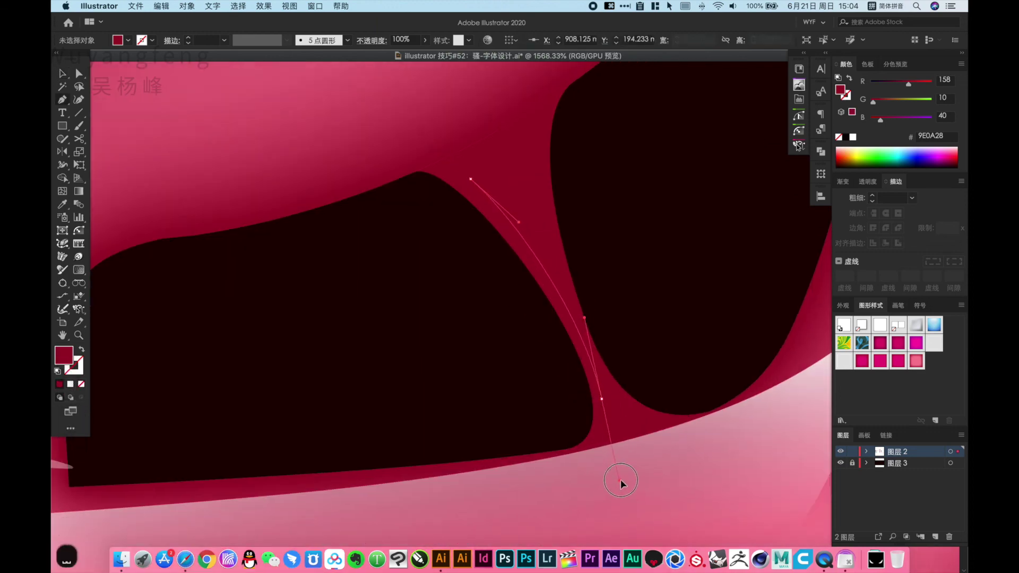
{"action": "left_click_drag", "start_coordinate": [620, 483], "coordinate": [620, 480]}
- Give the strand's highlight path no fill and a white stroke of 0.01 mm with round caps
{"action": "key", "text": "x"}
{"action": "key", "text": "v"}
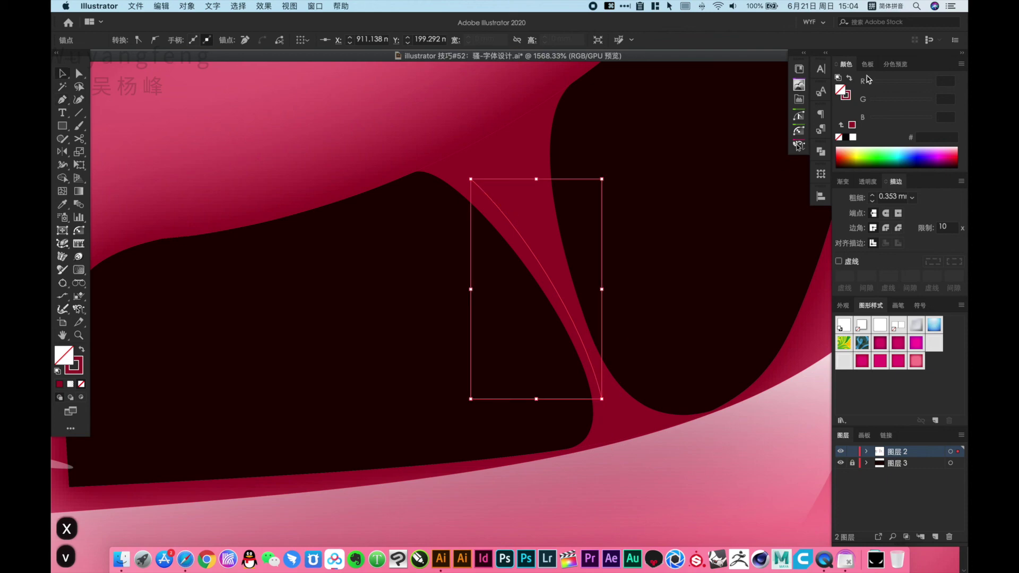
{"action": "left_click", "coordinate": [854, 137]}
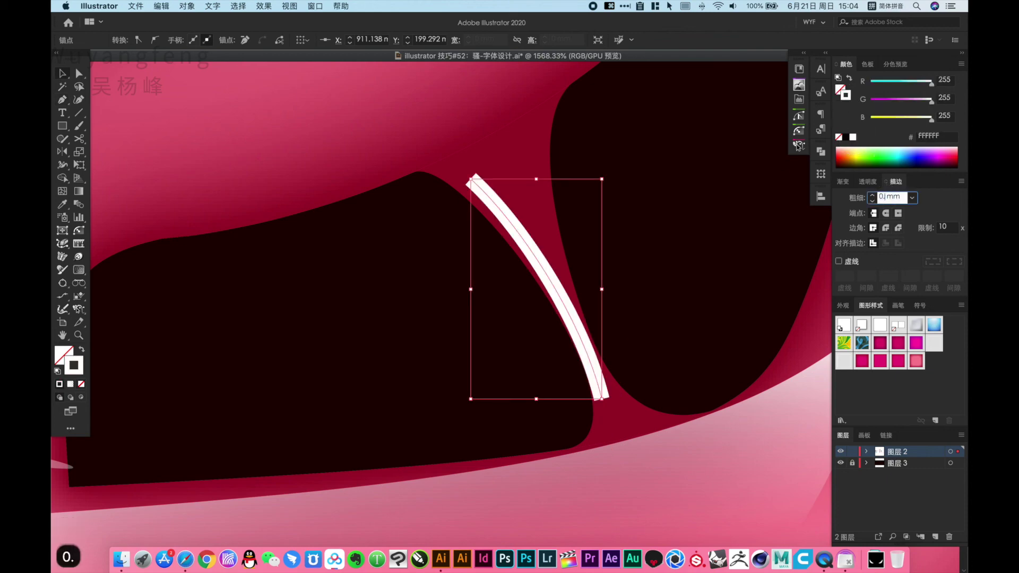
{"action": "key", "text": "Return"}
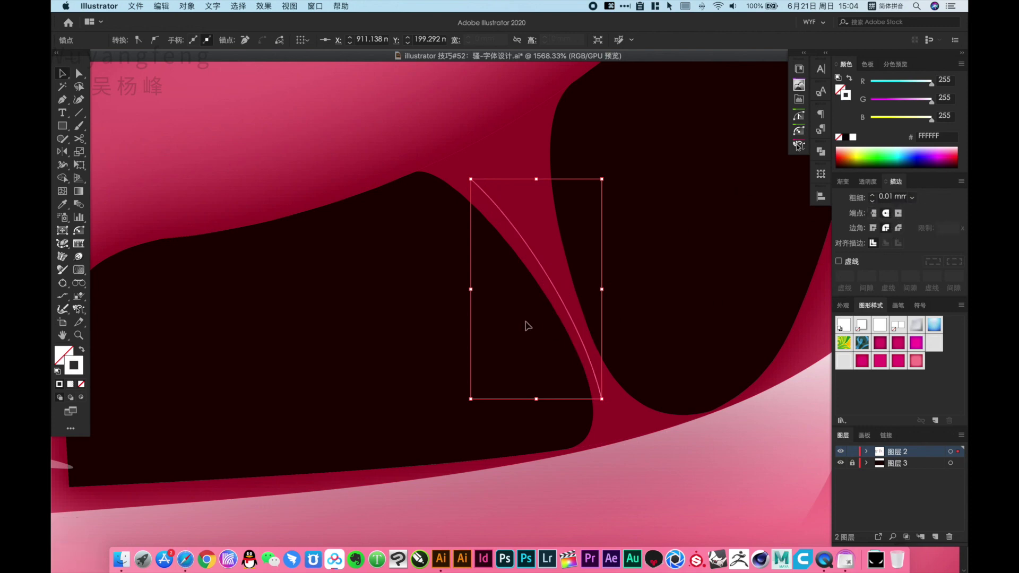
- Widen the highlight path's middle to about 0.23 mm with tapered ends, and outline its stroke into a filled shape
{"action": "key", "text": "shift+w"}
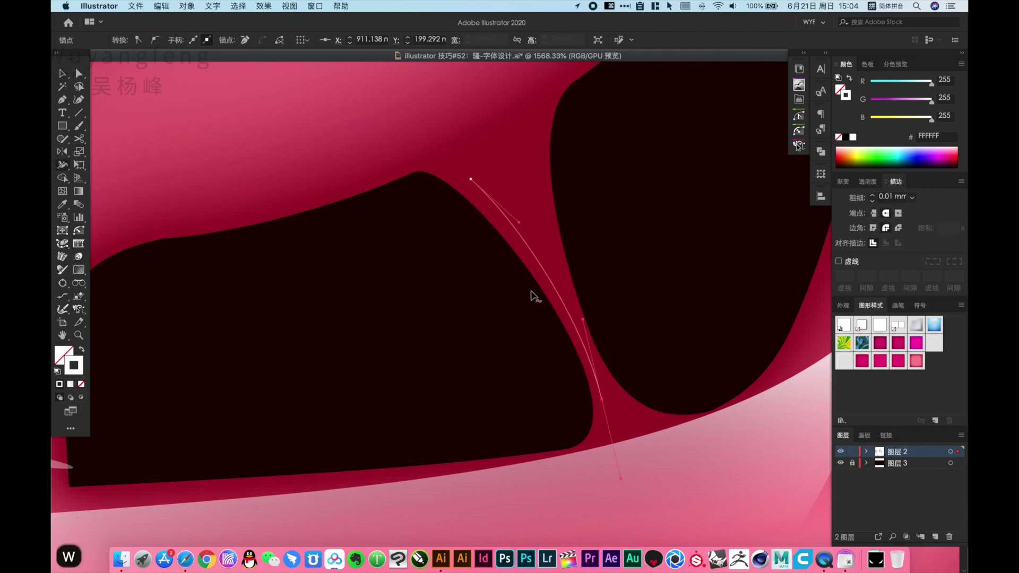
{"action": "left_click_drag", "start_coordinate": [547, 274], "coordinate": [547, 272]}
{"action": "key", "text": "v"}
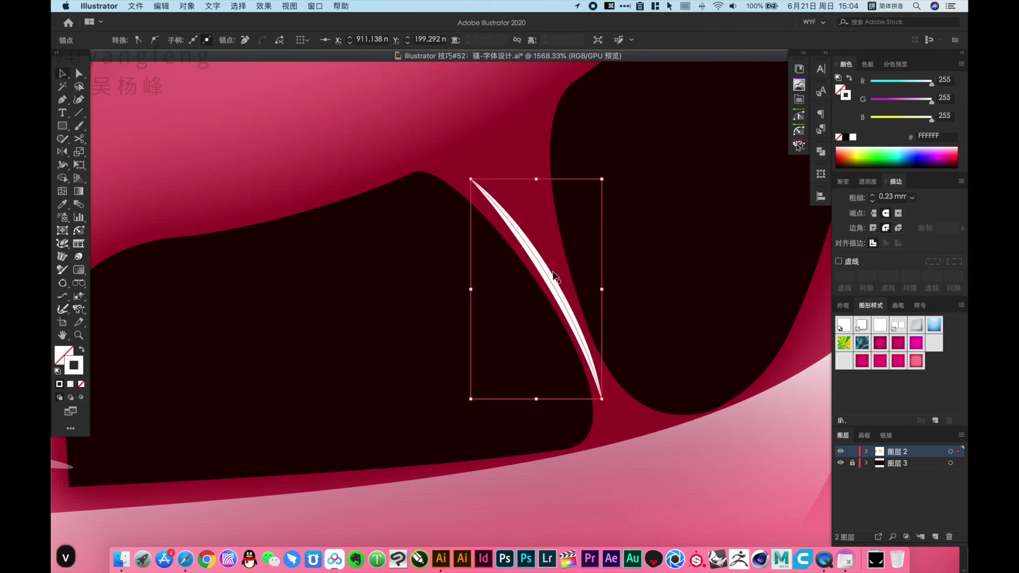
{"action": "left_click", "coordinate": [187, 6]}
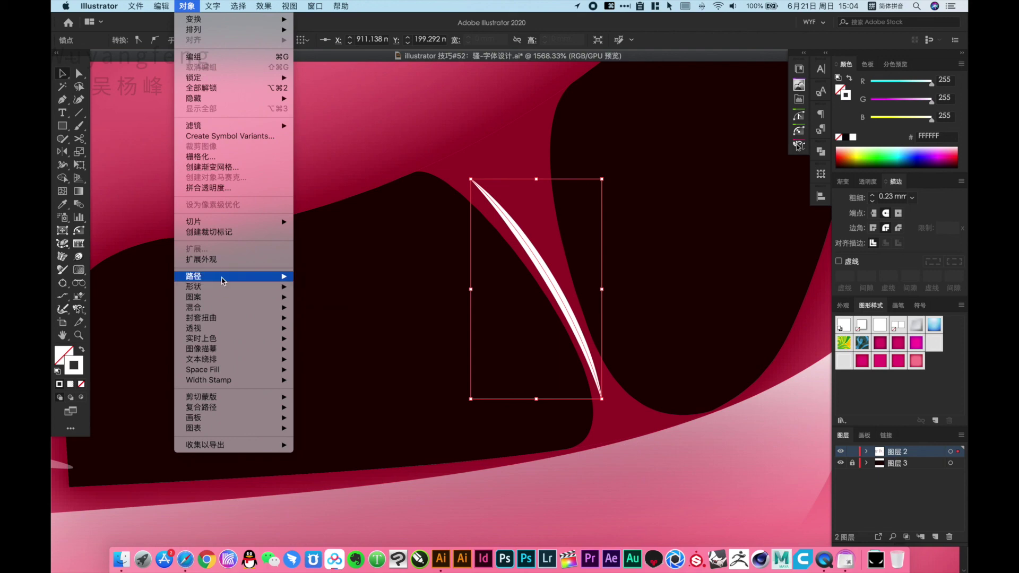
{"action": "mouse_move", "coordinate": [202, 276]}
{"action": "left_click", "coordinate": [328, 321]}
- Copy the neighbouring highlight's gradient onto the strand's highlight, running it from white at the lower end to transparent at the upper end
{"action": "left_click", "coordinate": [701, 357], "text": "alt+super"}
{"action": "left_click", "coordinate": [700, 358], "text": "alt+super"}
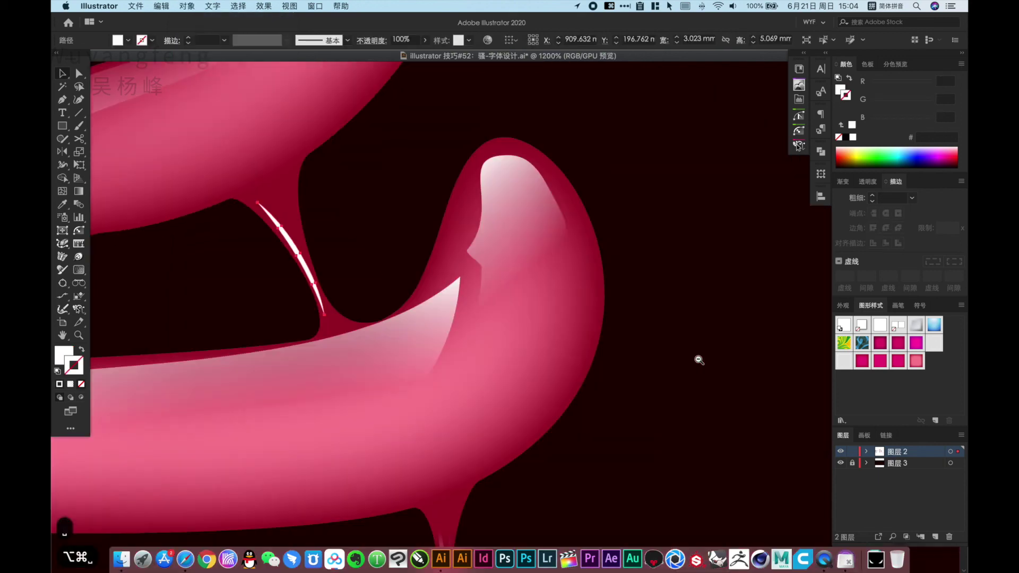
{"action": "key", "text": "i"}
{"action": "left_click", "coordinate": [429, 321]}
{"action": "left_click_drag", "start_coordinate": [371, 250], "coordinate": [458, 347]}
{"action": "key", "text": "g"}
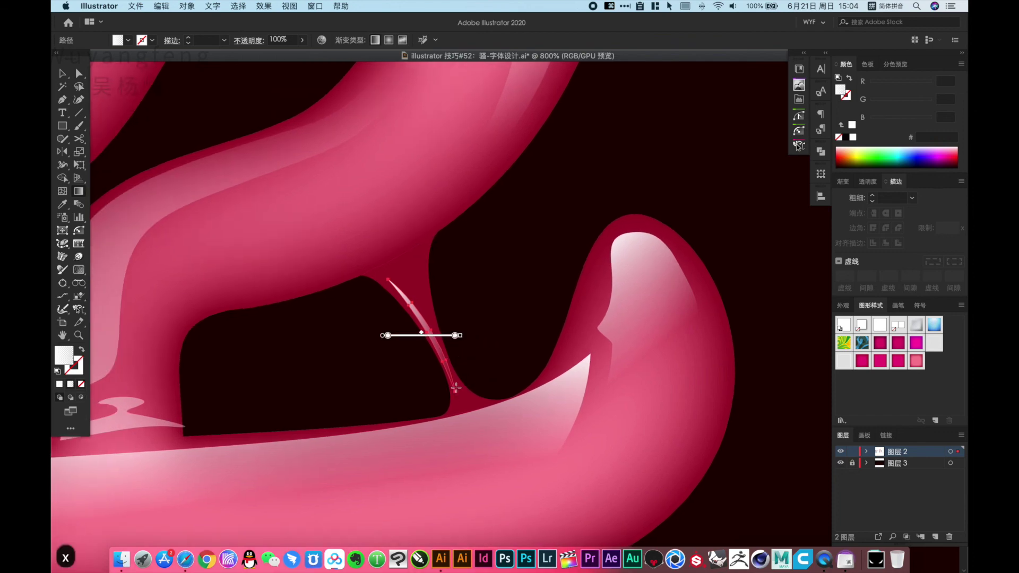
{"action": "left_click_drag", "start_coordinate": [393, 267], "coordinate": [387, 261]}
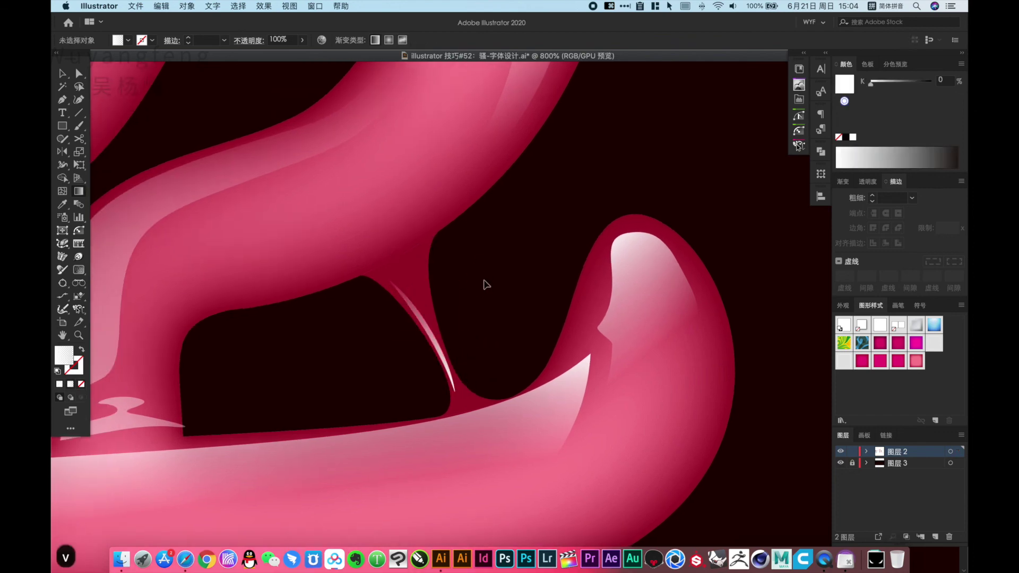
{"action": "key", "text": "v"}
- Add the white caption 方法一样就不重复了 below the demonstration lettering
{"action": "left_click", "coordinate": [447, 340], "text": "alt+super"}
{"action": "left_click", "coordinate": [447, 340], "text": "alt+super"}
{"action": "left_click", "coordinate": [447, 341], "text": "alt+super"}
{"action": "left_click", "coordinate": [447, 341], "text": "alt+super"}
{"action": "left_click_drag", "start_coordinate": [602, 300], "coordinate": [604, 323]}
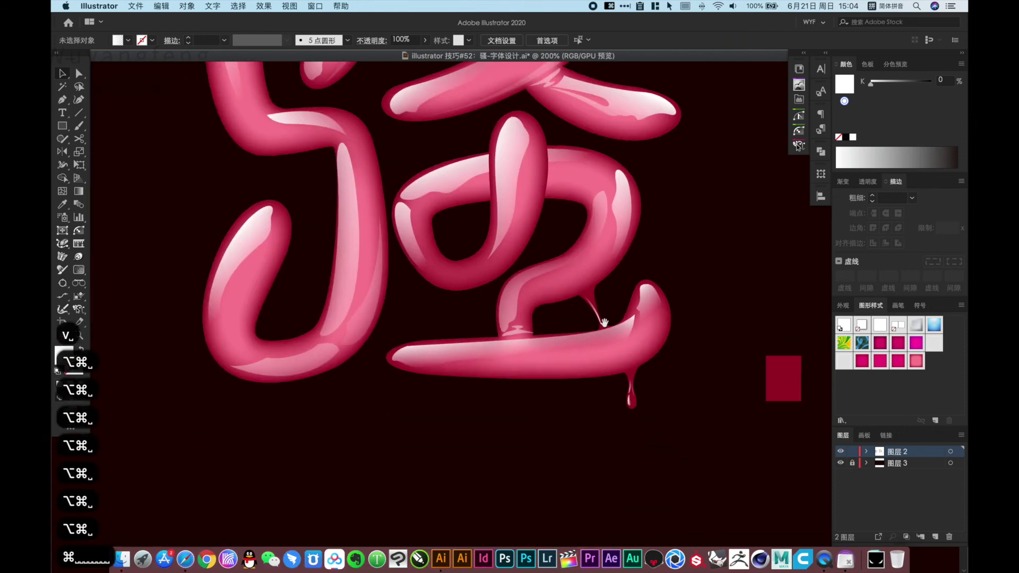
{"action": "left_click", "coordinate": [527, 220], "text": "alt+super"}
{"action": "left_click_drag", "start_coordinate": [466, 237], "coordinate": [451, 307]}
{"action": "left_click", "coordinate": [484, 262], "text": "alt+super"}
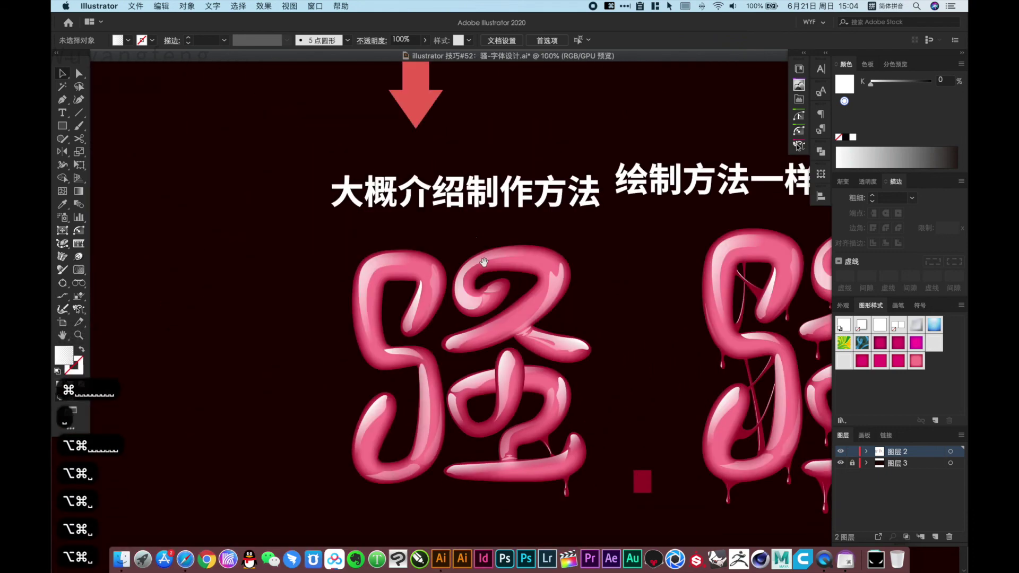
{"action": "left_click_drag", "start_coordinate": [480, 201], "coordinate": [510, 419]}
{"action": "double_click", "coordinate": [508, 415]}
{"action": "key", "text": "super+a"}
{"action": "type", "text": "fa"}
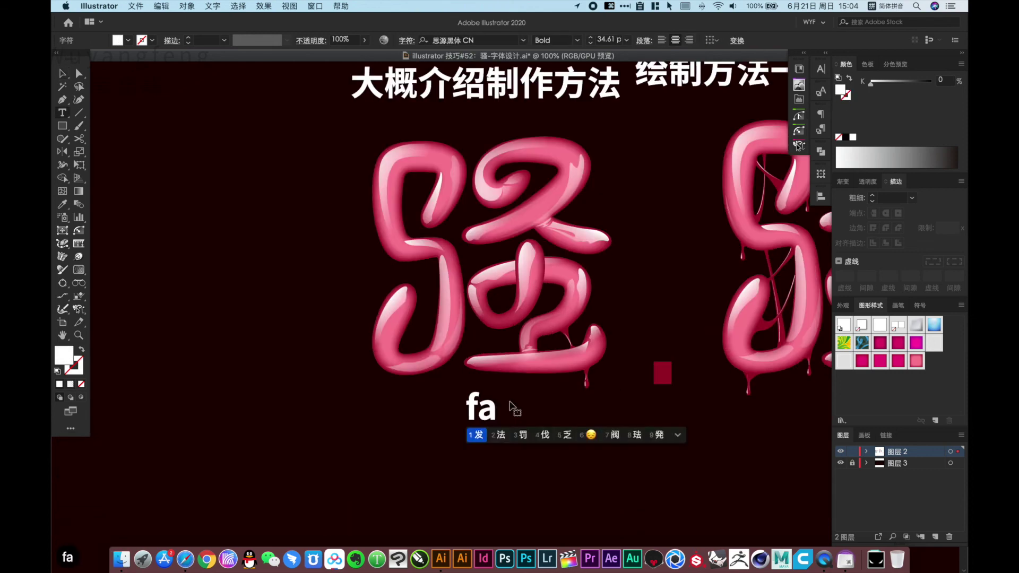
{"action": "type", "text": "ngf y"}
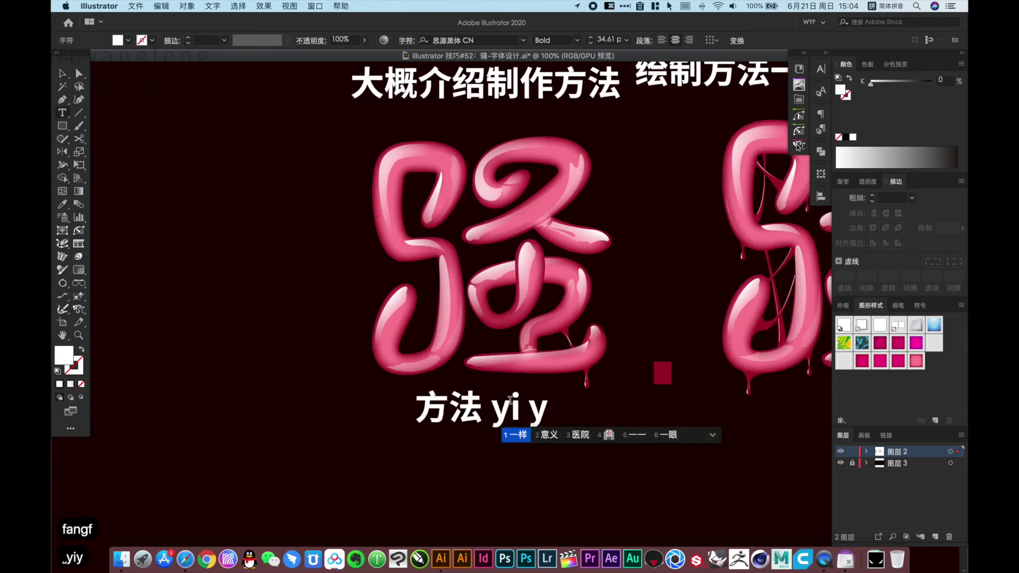
{"action": "type", "text": "iy jiu bu chongf l"}
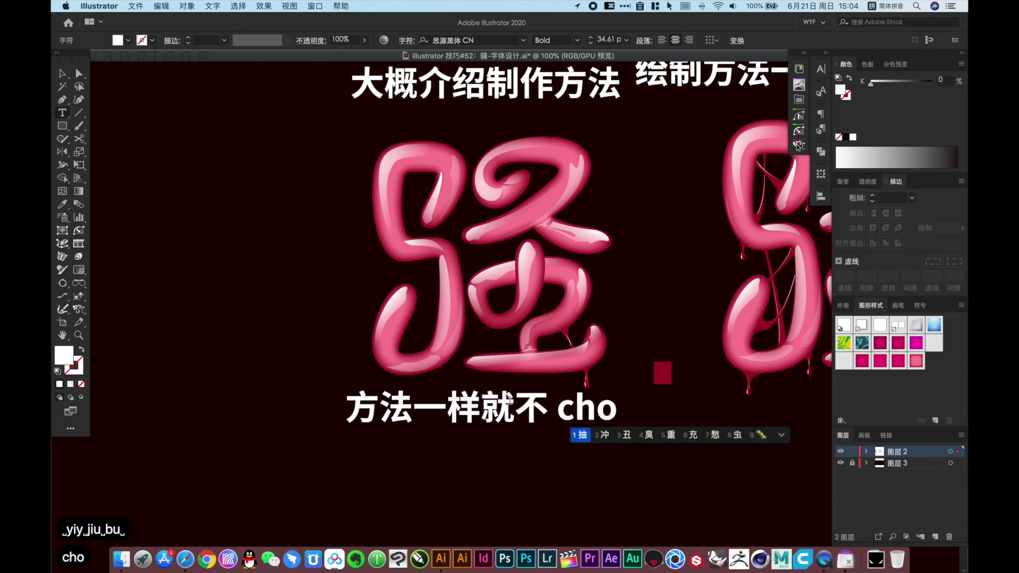
{"action": "type", "text": "e"}
{"action": "key", "text": "Escape"}
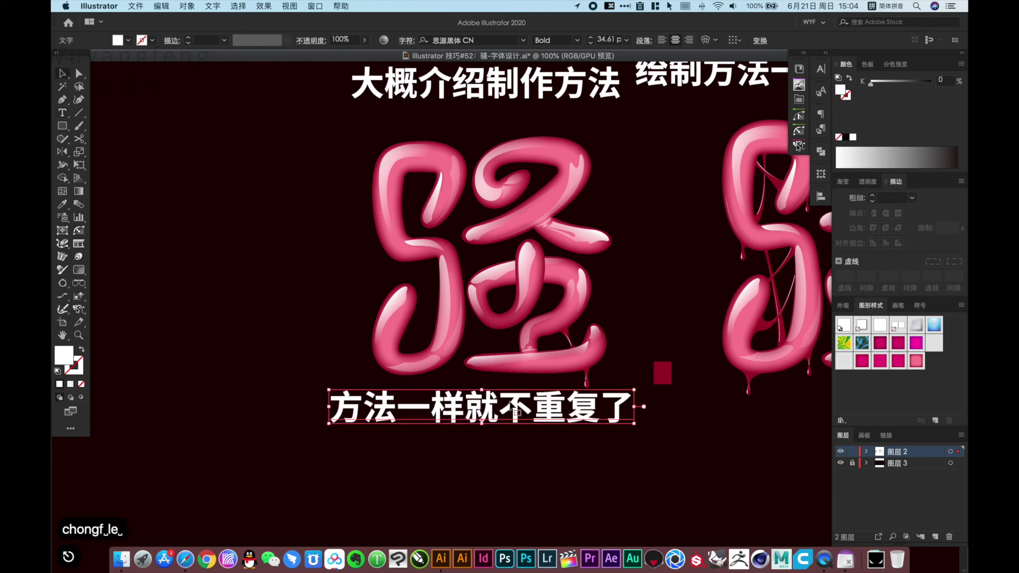
{"action": "left_click", "coordinate": [633, 433]}
- Compare the finished 骚 lettering, with all its drips and sticky strands, to the demonstration version
{"action": "left_click_drag", "start_coordinate": [650, 400], "coordinate": [330, 426]}
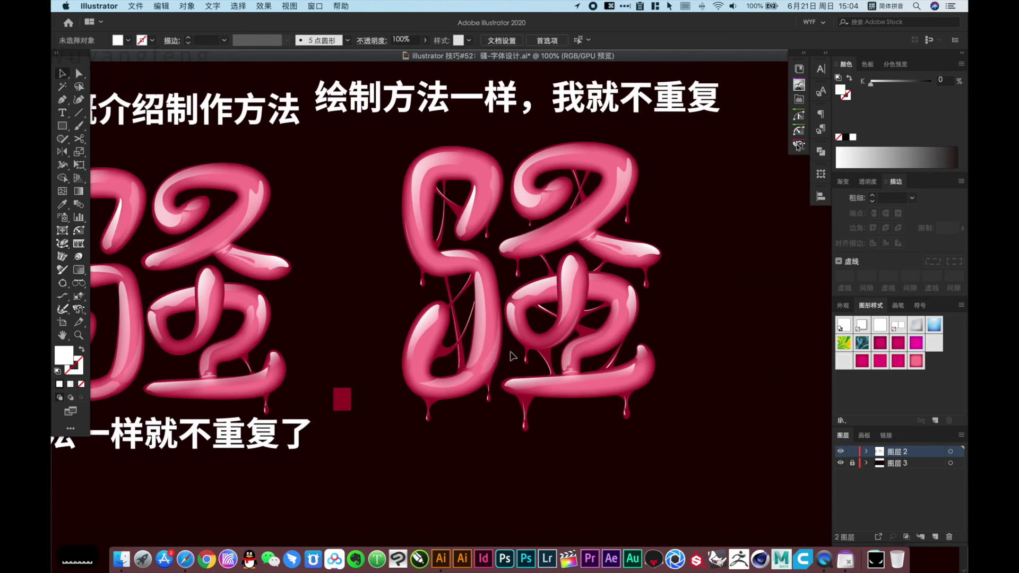
{"action": "left_click_drag", "start_coordinate": [390, 140], "coordinate": [671, 417]}
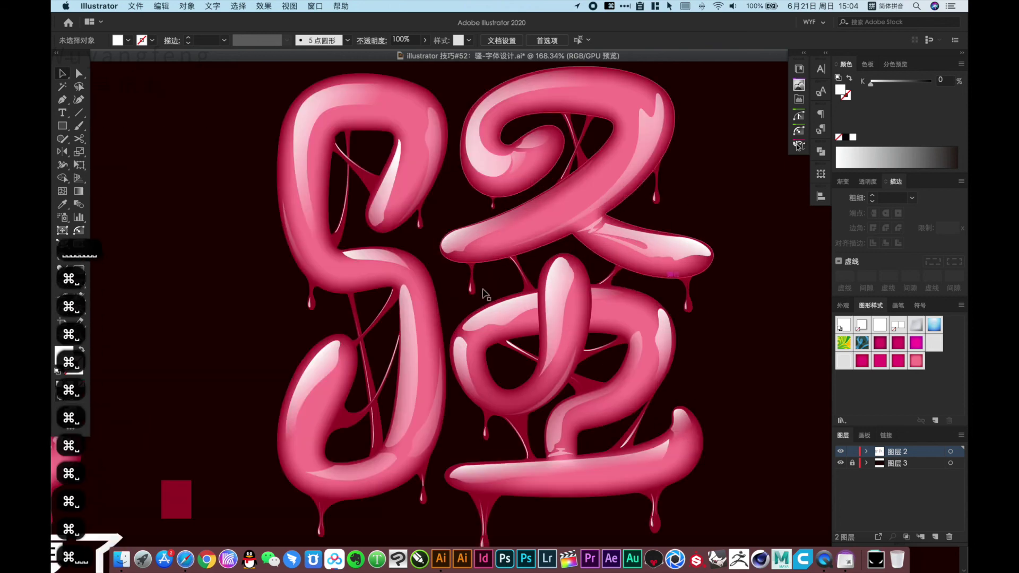
{"action": "left_click", "coordinate": [426, 352], "text": "alt+super"}
{"action": "left_click", "coordinate": [423, 348], "text": "alt+super"}
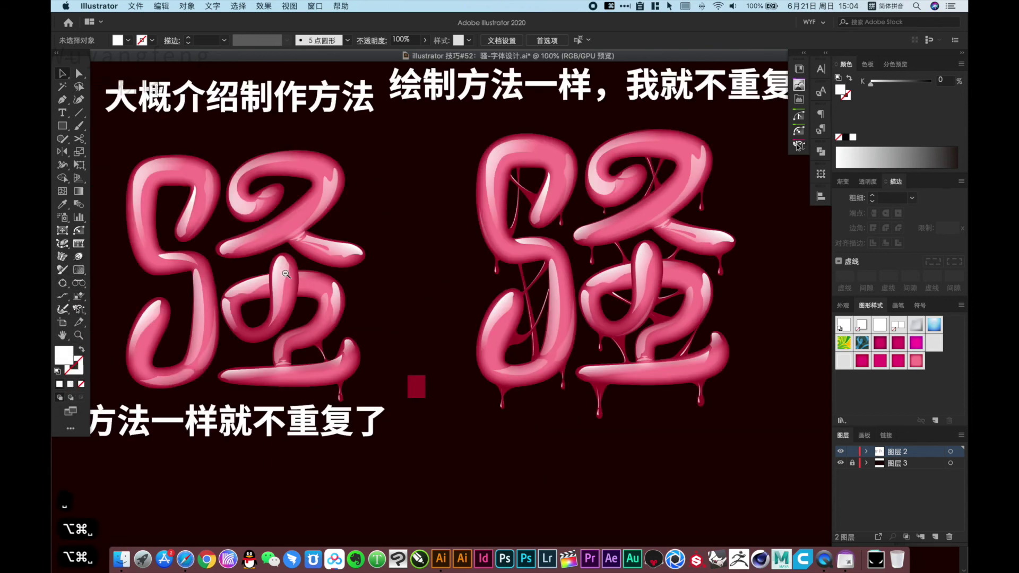
- Go back to the 素材 section and look over its reference images of glossy dripping lettering
{"action": "left_click", "coordinate": [288, 273], "text": "alt+super"}
{"action": "left_click", "coordinate": [286, 274], "text": "alt+super"}
{"action": "left_click", "coordinate": [286, 274], "text": "alt+super"}
{"action": "left_click", "coordinate": [286, 274], "text": "alt+super"}
{"action": "left_click", "coordinate": [285, 275], "text": "alt+super"}
{"action": "left_click", "coordinate": [285, 275], "text": "alt+super"}
{"action": "left_click_drag", "start_coordinate": [579, 267], "coordinate": [658, 332]}
{"action": "left_click", "coordinate": [474, 318], "text": "alt+super"}
{"action": "left_click", "coordinate": [462, 318], "text": "alt+super"}
{"action": "left_click", "coordinate": [457, 318], "text": "alt+super"}
{"action": "left_click", "coordinate": [458, 319], "text": "alt+super"}
{"action": "left_click", "coordinate": [458, 318], "text": "alt+super"}
{"action": "left_click", "coordinate": [457, 319], "text": "alt+super"}
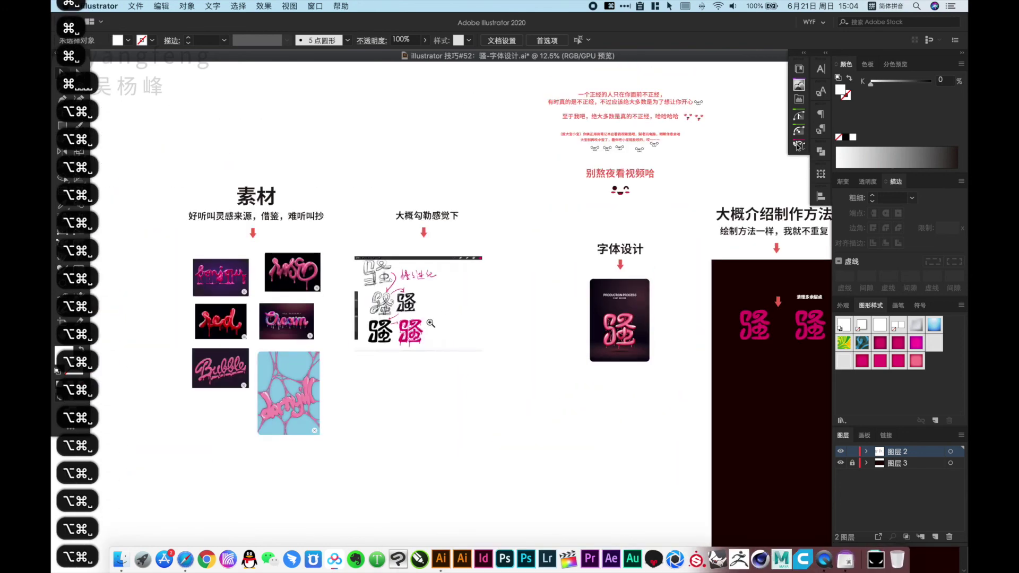
{"action": "left_click_drag", "start_coordinate": [328, 295], "coordinate": [505, 322]}
{"action": "left_click_drag", "start_coordinate": [343, 200], "coordinate": [523, 366]}
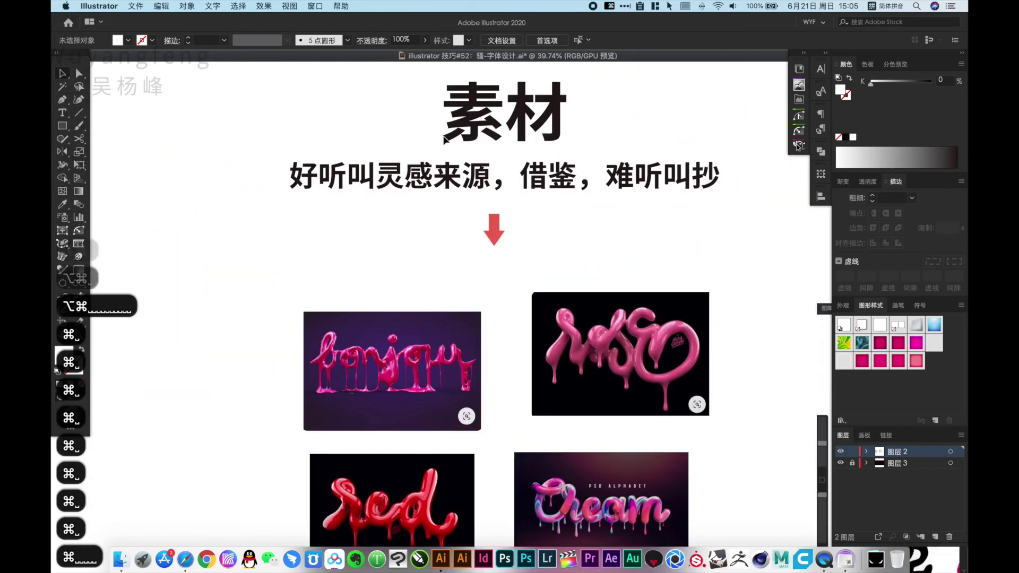
{"action": "left_click_drag", "start_coordinate": [521, 411], "coordinate": [420, 228]}
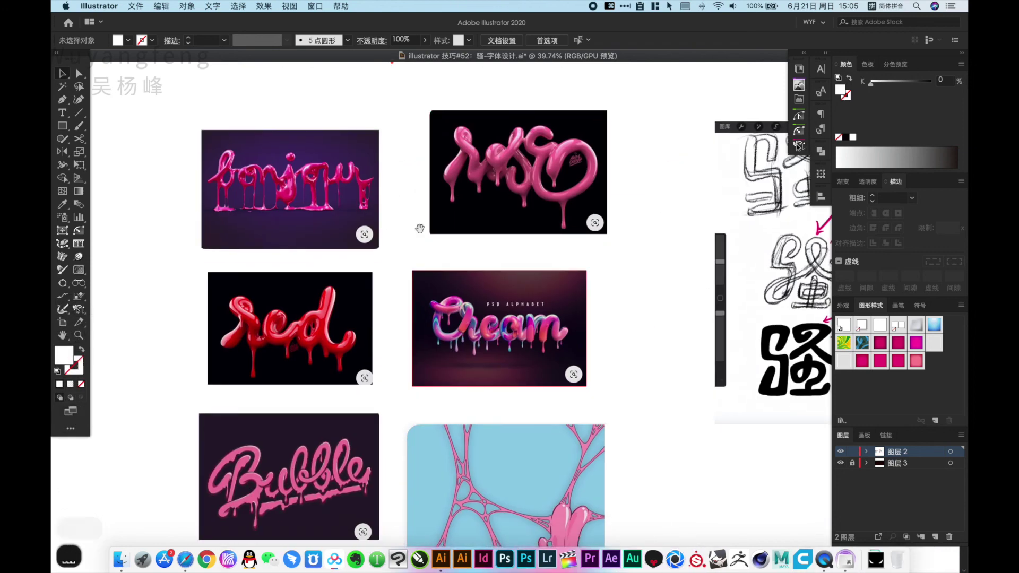
{"action": "left_click_drag", "start_coordinate": [533, 492], "coordinate": [516, 388]}
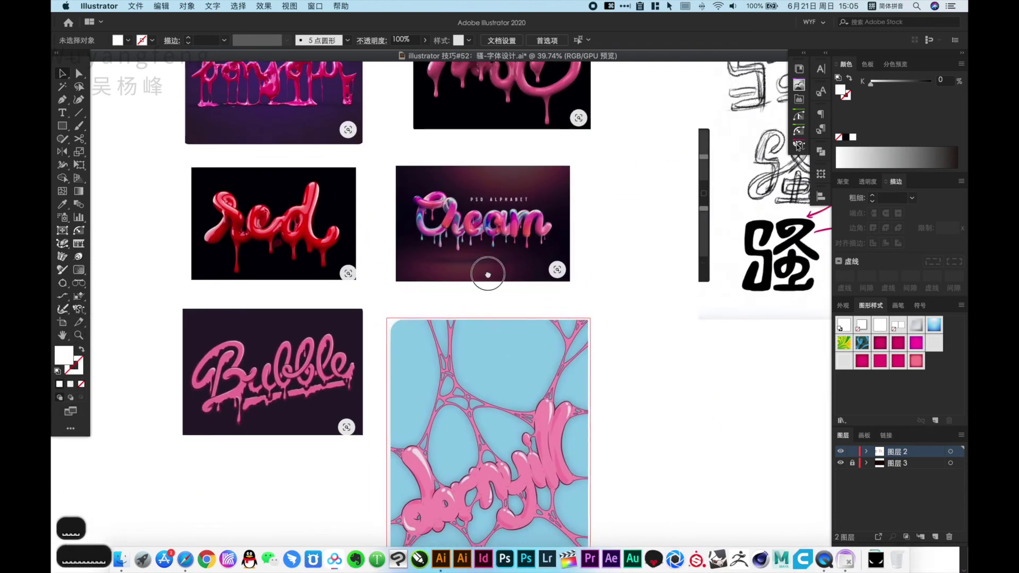
- Examine the highlights and drips of the pink lettering reference on black up close
{"action": "left_click_drag", "start_coordinate": [488, 275], "coordinate": [482, 419]}
{"action": "left_click_drag", "start_coordinate": [411, 165], "coordinate": [572, 261]}
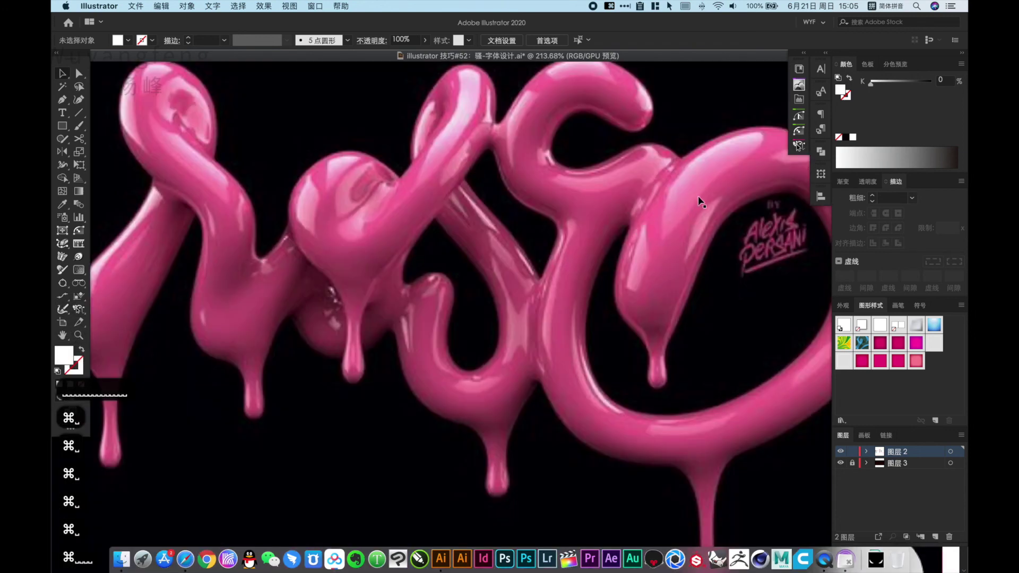
{"action": "left_click_drag", "start_coordinate": [365, 255], "coordinate": [789, 282]}
{"action": "left_click_drag", "start_coordinate": [474, 285], "coordinate": [770, 257]}
{"action": "mouse_move", "coordinate": [342, 328]}
{"action": "left_mouse_down"}
{"action": "mouse_move", "coordinate": [565, 320]}
{"action": "mouse_move", "coordinate": [357, 314]}
{"action": "mouse_move", "coordinate": [231, 297]}
{"action": "left_mouse_up"}
- Review the 大概勾勒感觉下 sketches, from the first rough outline to the magenta dripping 骚
{"action": "left_click", "coordinate": [551, 314], "text": "alt+super"}
{"action": "left_click", "coordinate": [550, 314], "text": "alt+super"}
{"action": "left_click", "coordinate": [550, 314], "text": "alt+super"}
{"action": "left_click", "coordinate": [550, 313], "text": "alt+super"}
{"action": "left_click_drag", "start_coordinate": [598, 350], "coordinate": [345, 315]}
{"action": "left_click", "coordinate": [518, 335], "text": "alt+super"}
{"action": "left_click_drag", "start_coordinate": [517, 259], "coordinate": [492, 317]}
{"action": "left_click_drag", "start_coordinate": [495, 389], "coordinate": [484, 287]}
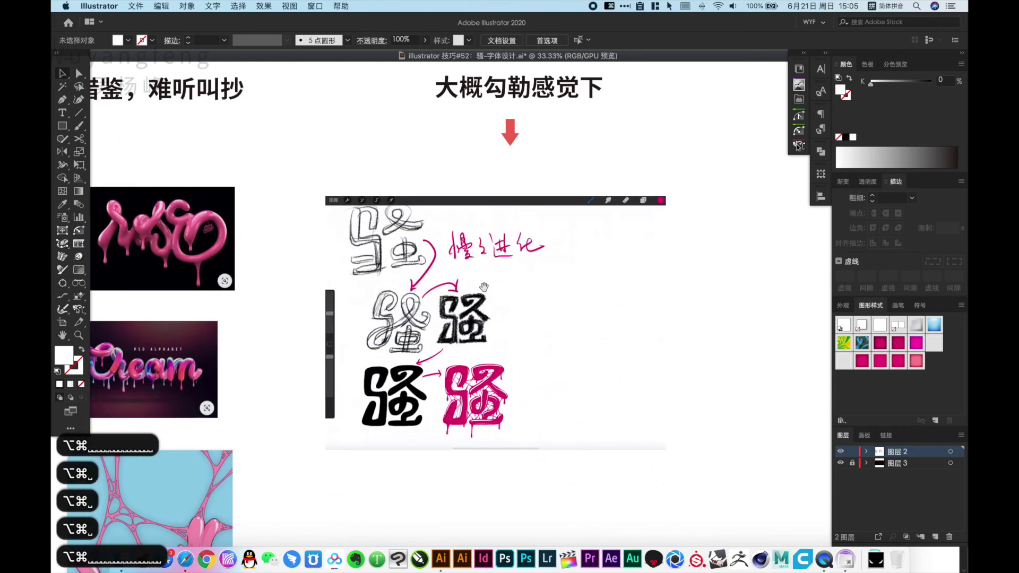
{"action": "left_click_drag", "start_coordinate": [239, 154], "coordinate": [541, 427]}
{"action": "left_click_drag", "start_coordinate": [679, 273], "coordinate": [497, 140]}
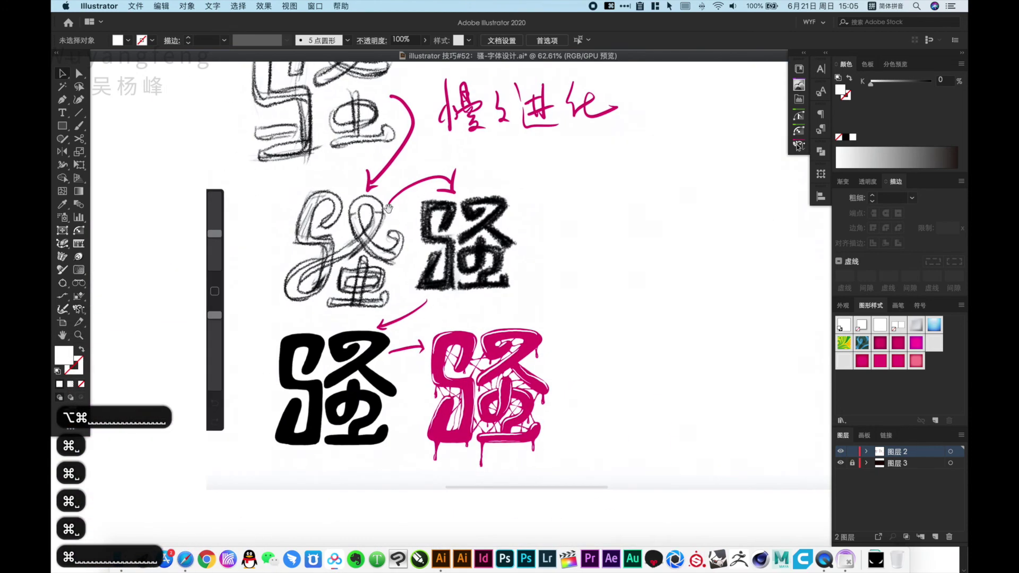
{"action": "left_click_drag", "start_coordinate": [302, 379], "coordinate": [276, 291]}
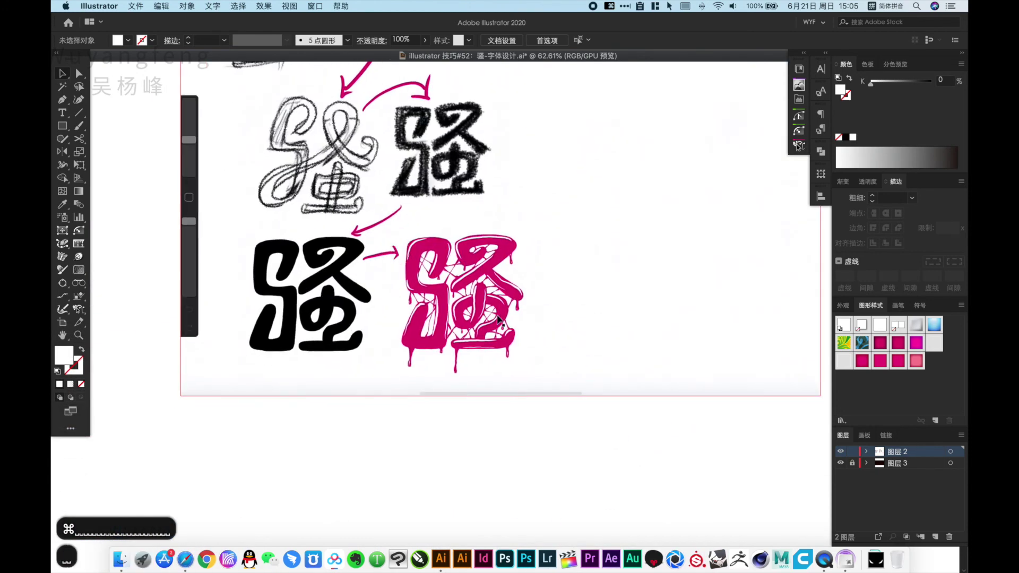
- Examine the finished 骚 lettering up close on the final 字体设计 poster
{"action": "left_click", "coordinate": [566, 252], "text": "alt+super"}
{"action": "left_click", "coordinate": [567, 253], "text": "alt+super"}
{"action": "left_click", "coordinate": [568, 253], "text": "alt+super"}
{"action": "left_click", "coordinate": [568, 252], "text": "alt+super"}
{"action": "left_click_drag", "start_coordinate": [647, 328], "coordinate": [568, 279]}
{"action": "left_click_drag", "start_coordinate": [507, 239], "coordinate": [674, 448]}
{"action": "left_click_drag", "start_coordinate": [310, 290], "coordinate": [517, 429]}
{"action": "left_click_drag", "start_coordinate": [585, 312], "coordinate": [587, 281]}
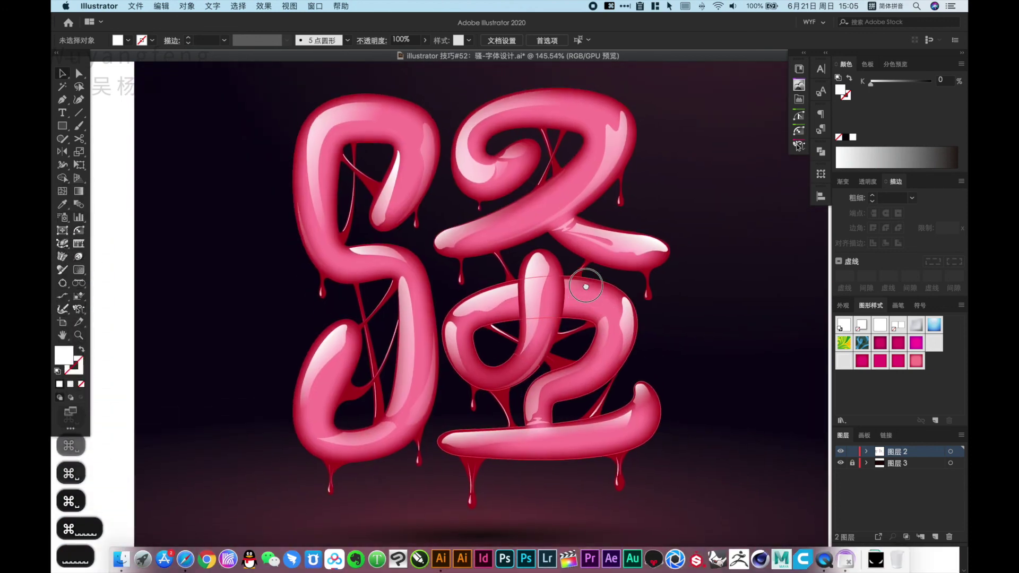
{"action": "key", "text": "super+space"}
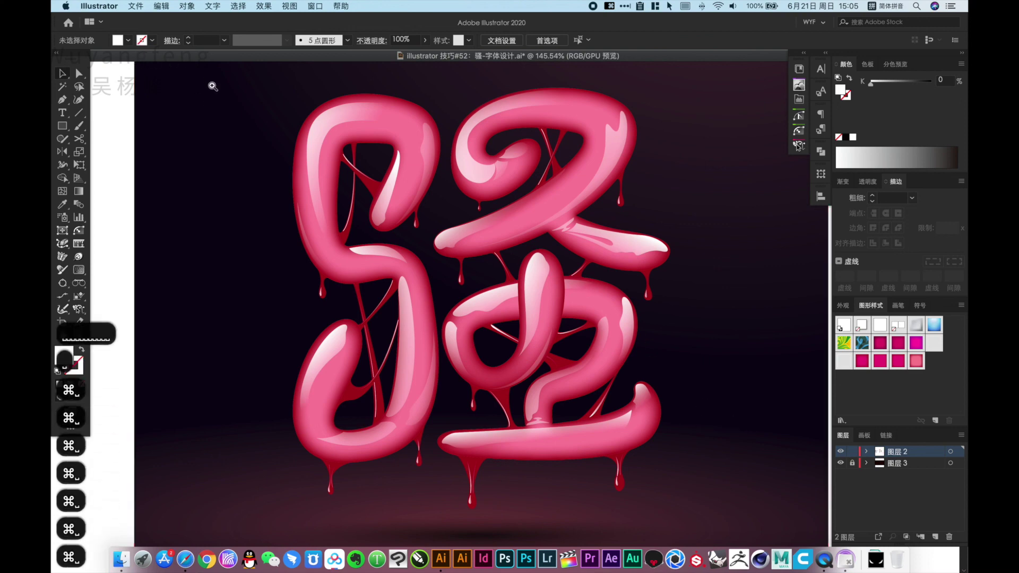